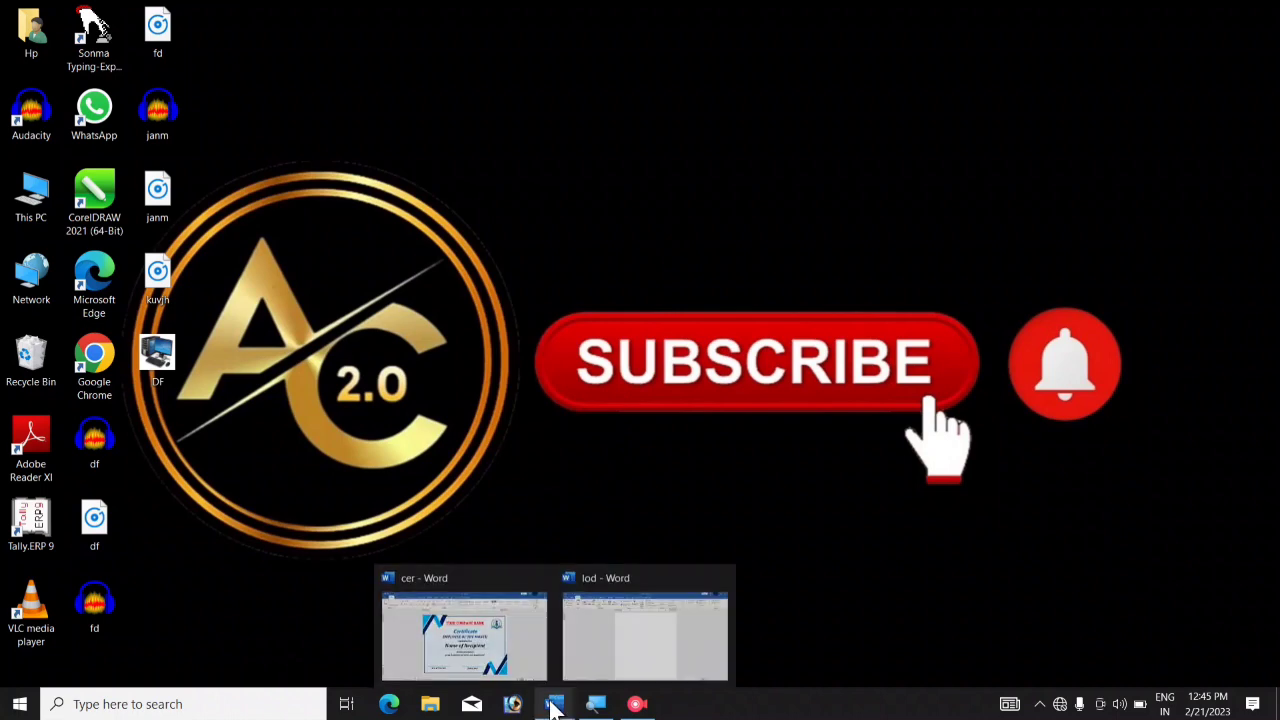
# Step: Bring the finished 'cer' certificate example to the front from the Word taskbar
pyautogui.click(492, 655)
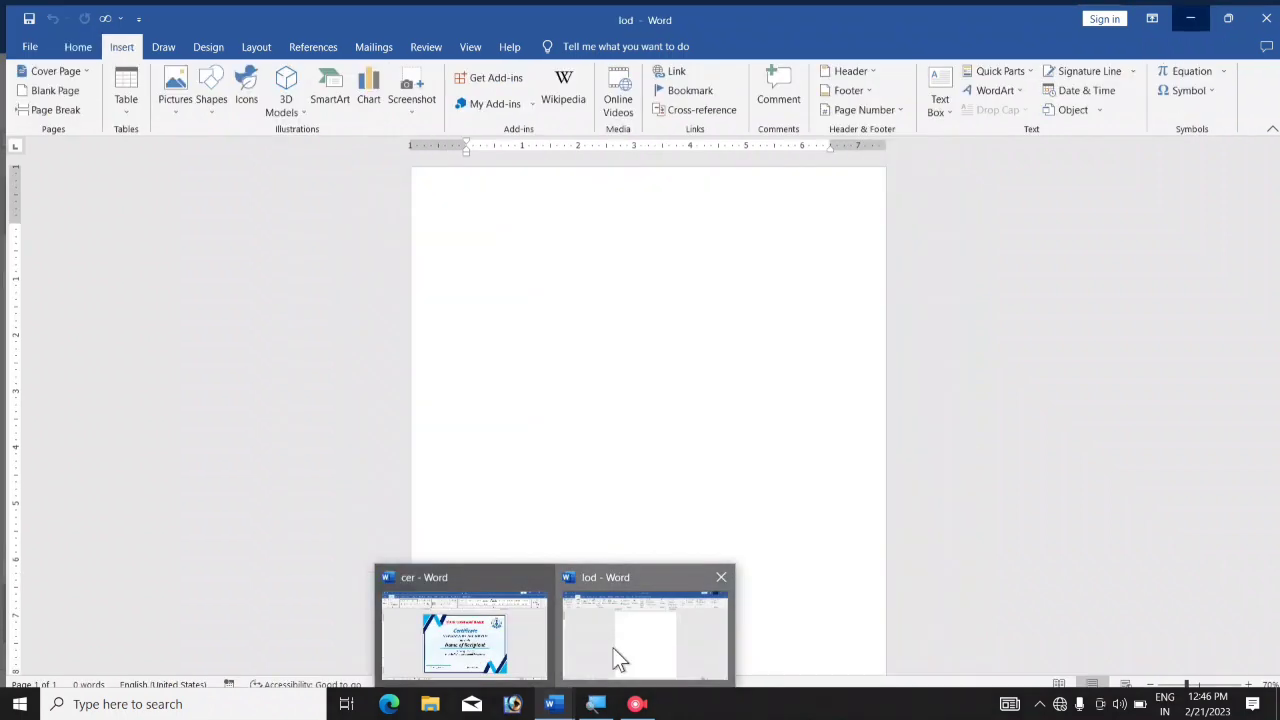
# Step: Switch to the blank lod document and set it to Landscape orientation on A4 paper
pyautogui.click(613, 648)
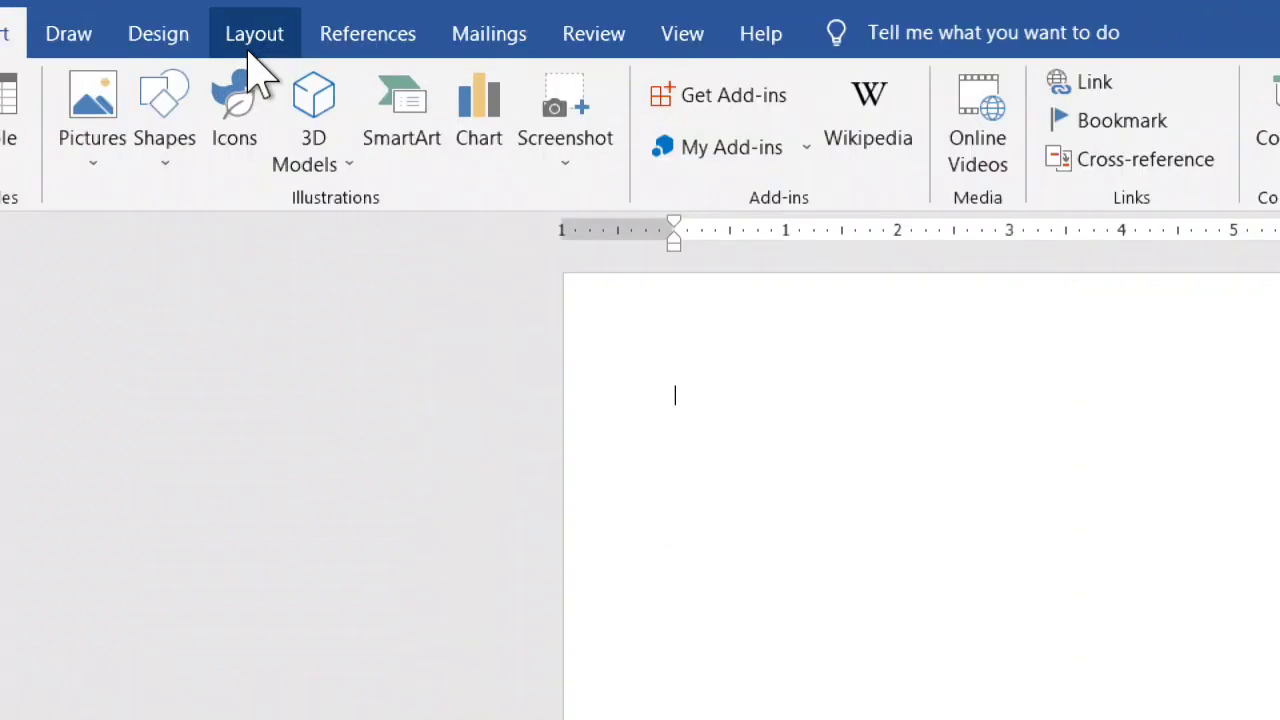
pyautogui.click(250, 50)
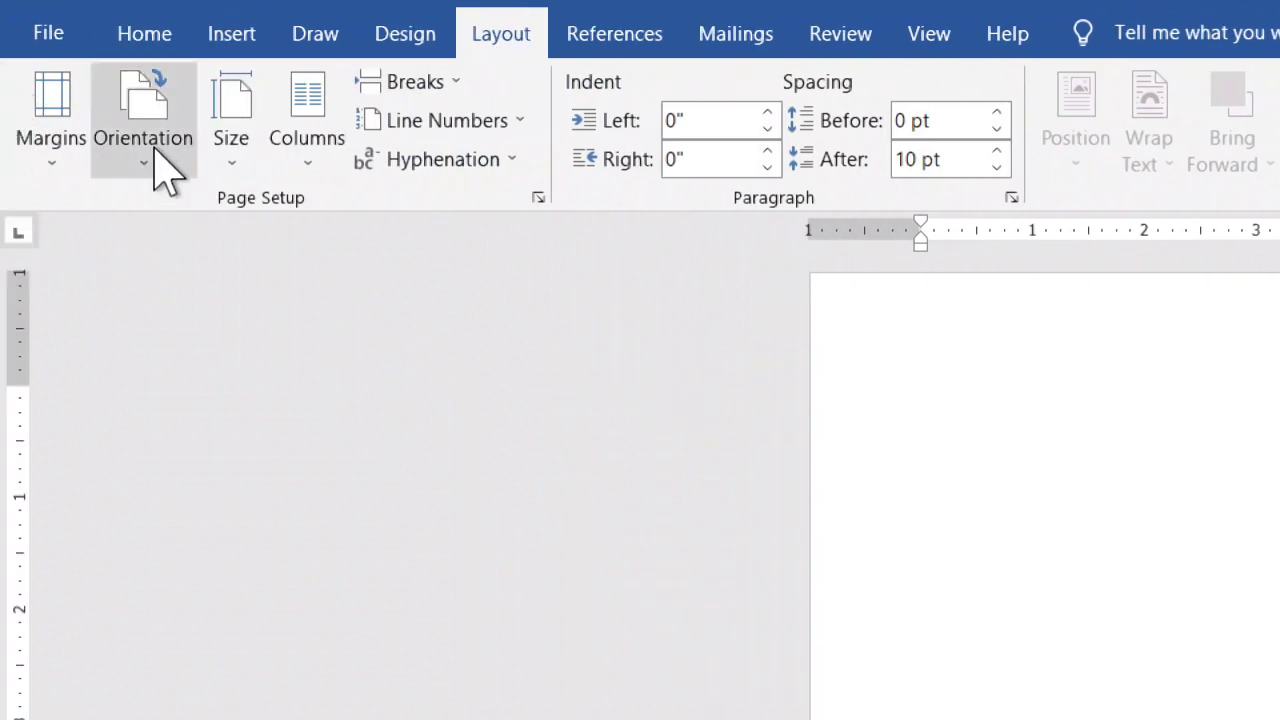
pyautogui.click(155, 145)
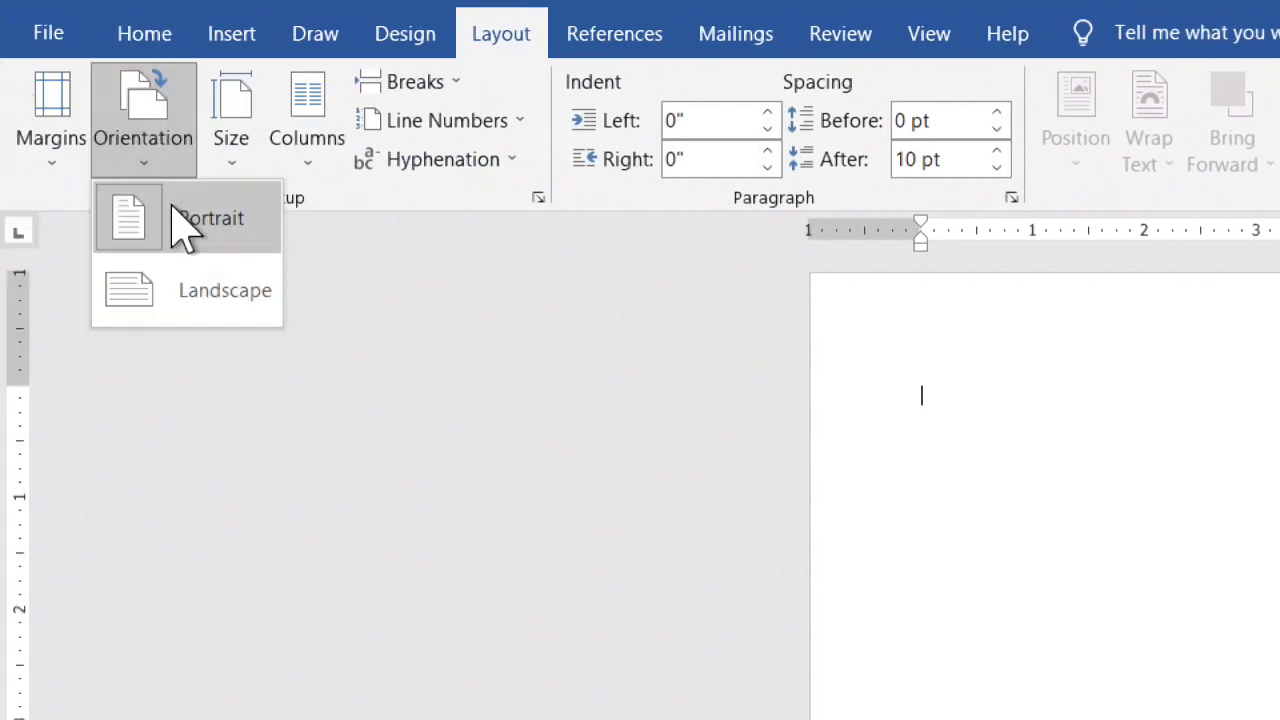
pyautogui.click(222, 292)
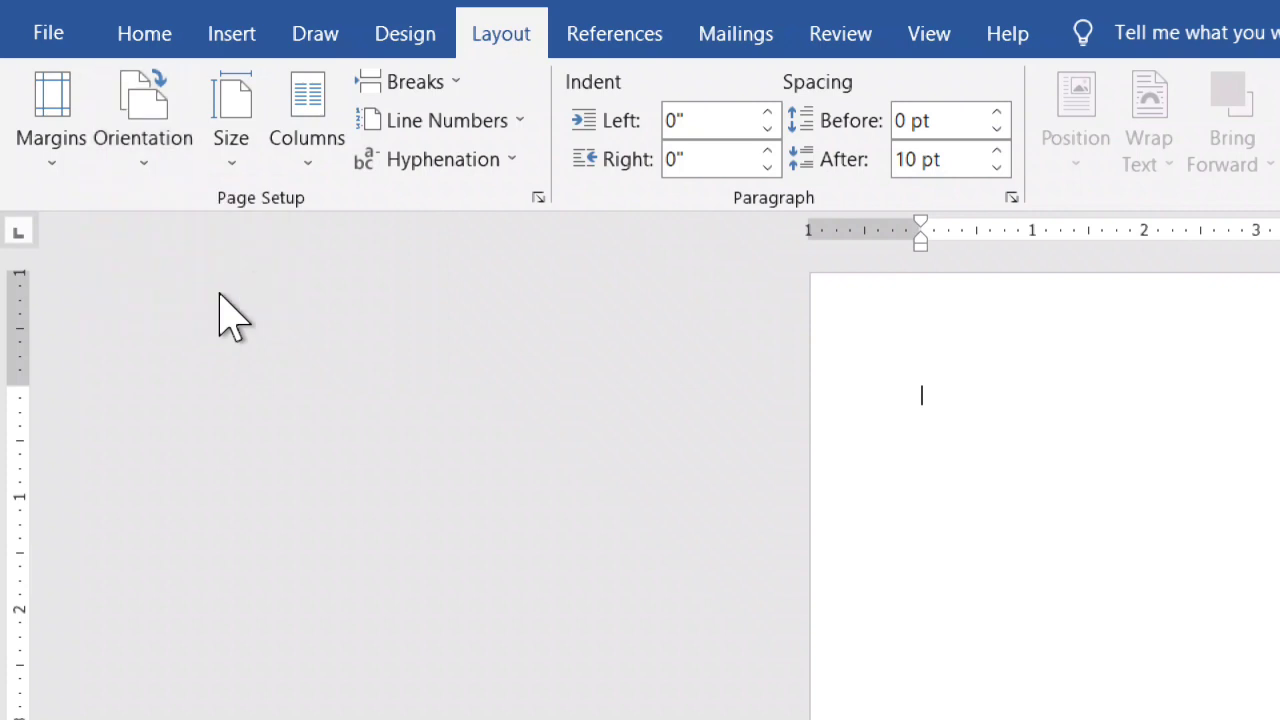
pyautogui.click(242, 128)
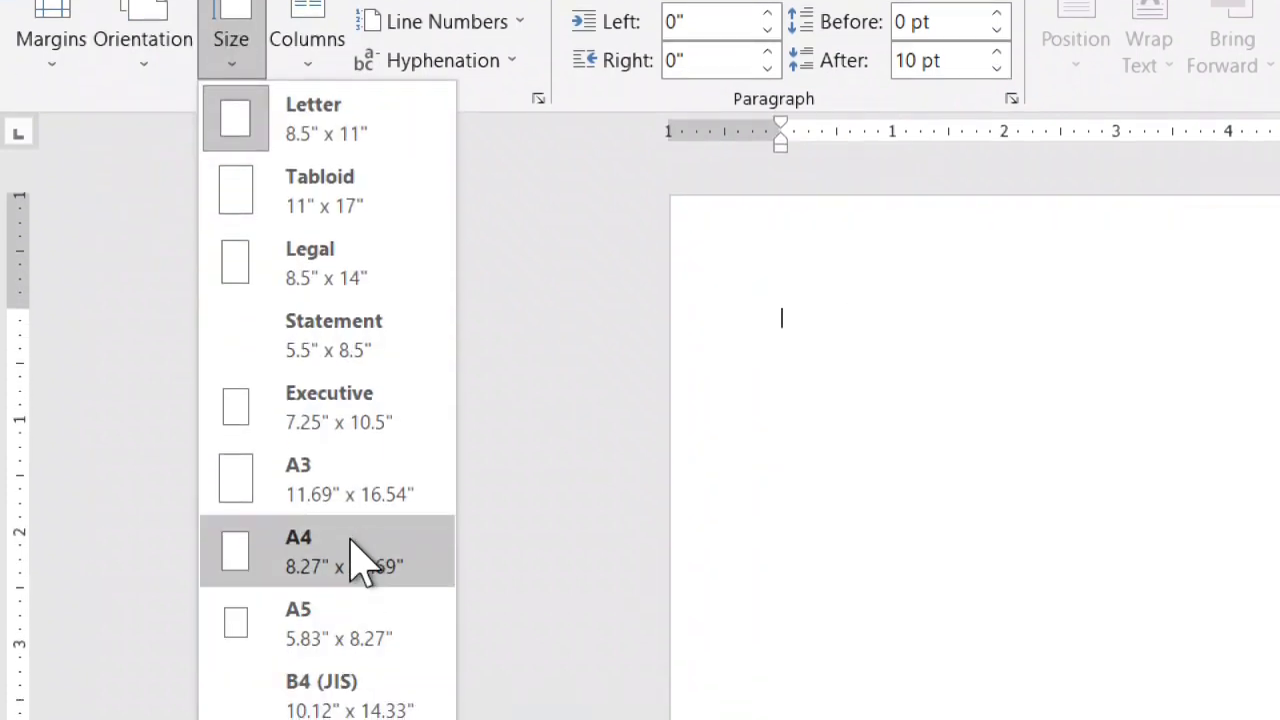
pyautogui.click(358, 555)
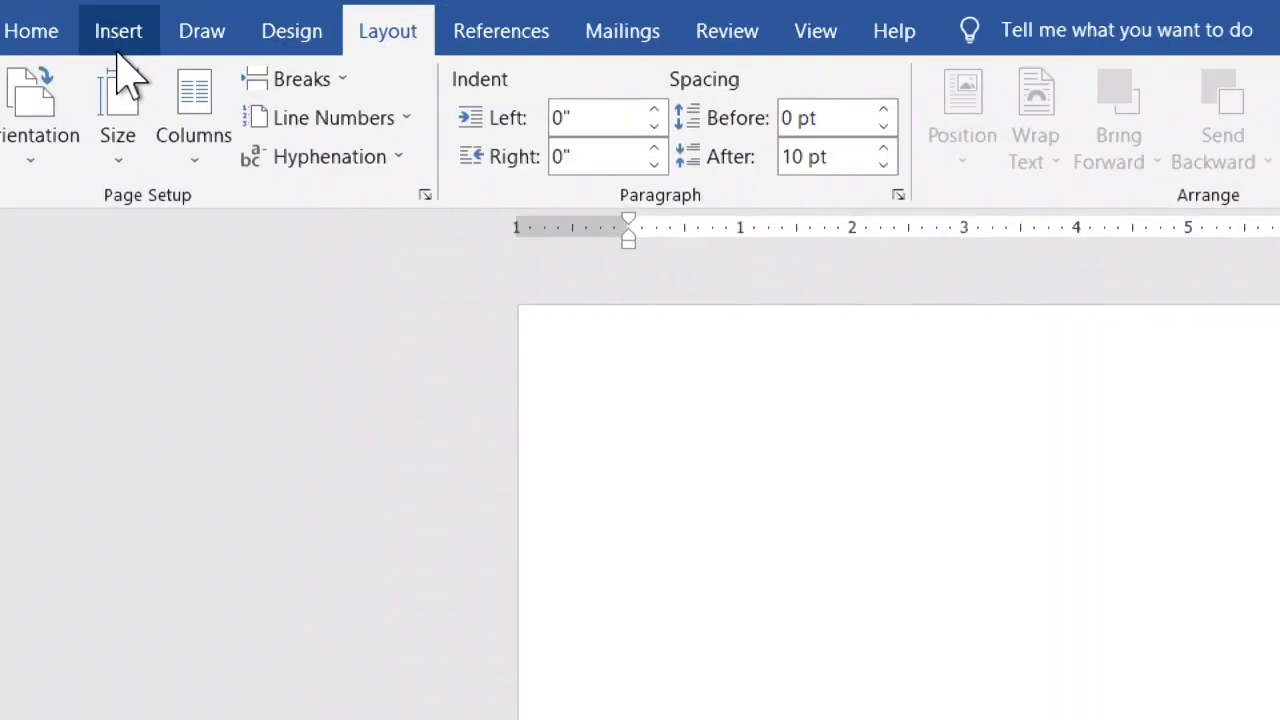
# Step: Draw a parallelogram shape near the page's top-left
pyautogui.click(118, 45)
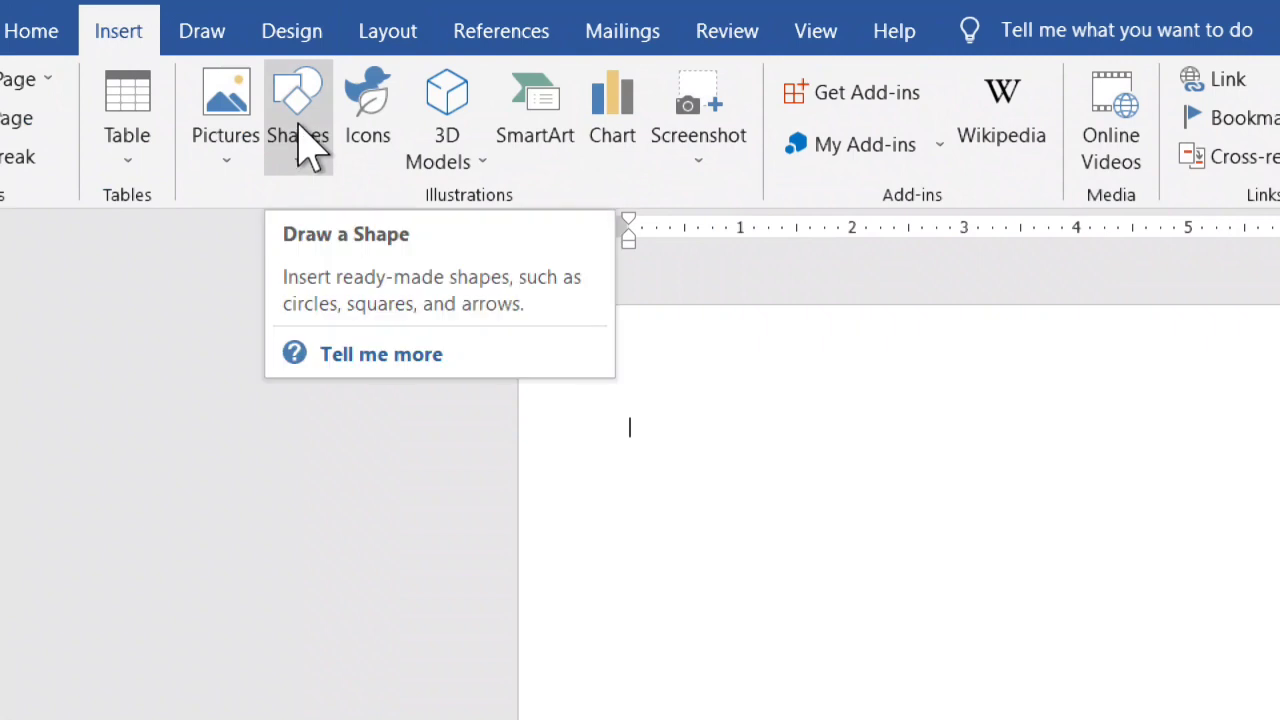
pyautogui.click(310, 145)
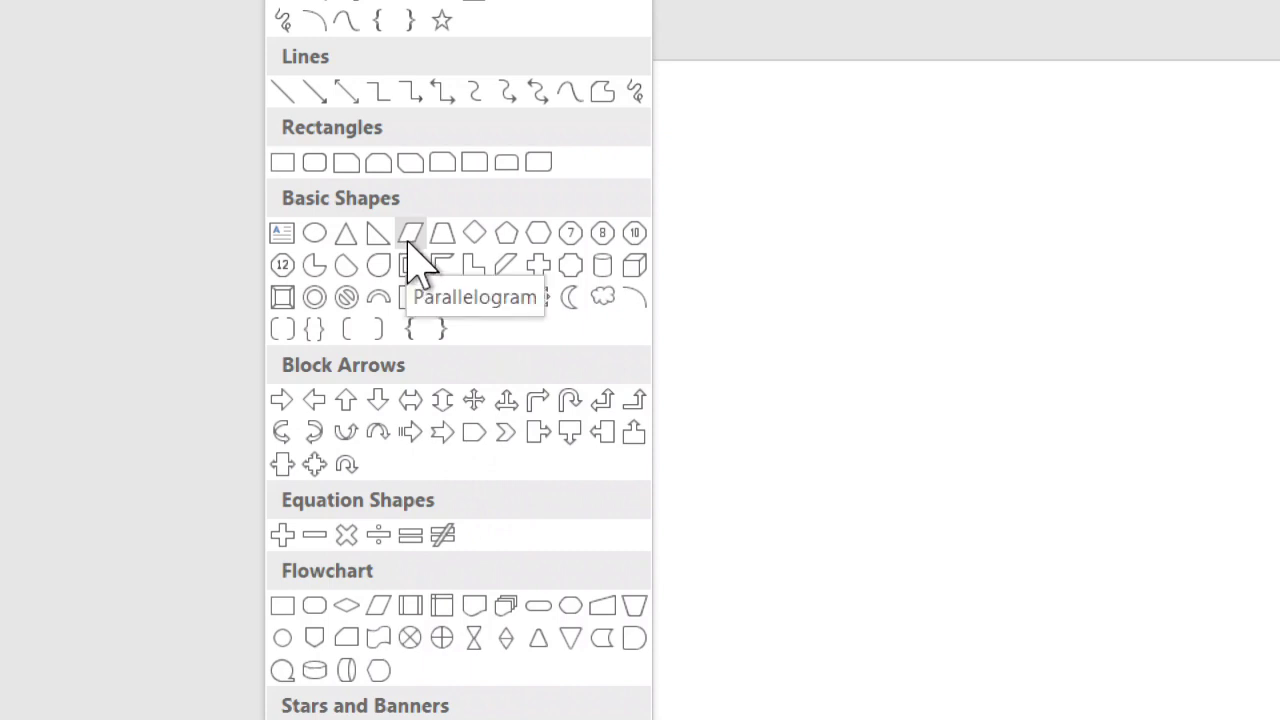
pyautogui.click(407, 230)
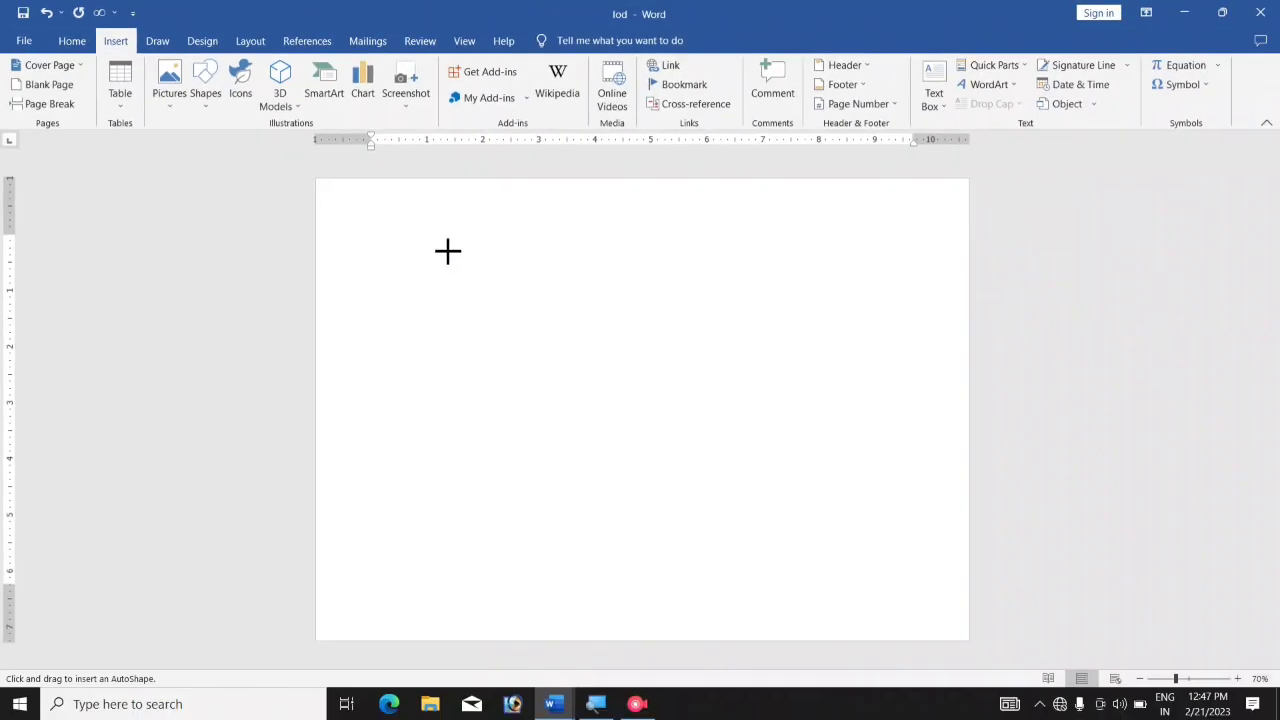
pyautogui.moveTo(448, 251); pyautogui.dragTo(360, 433)
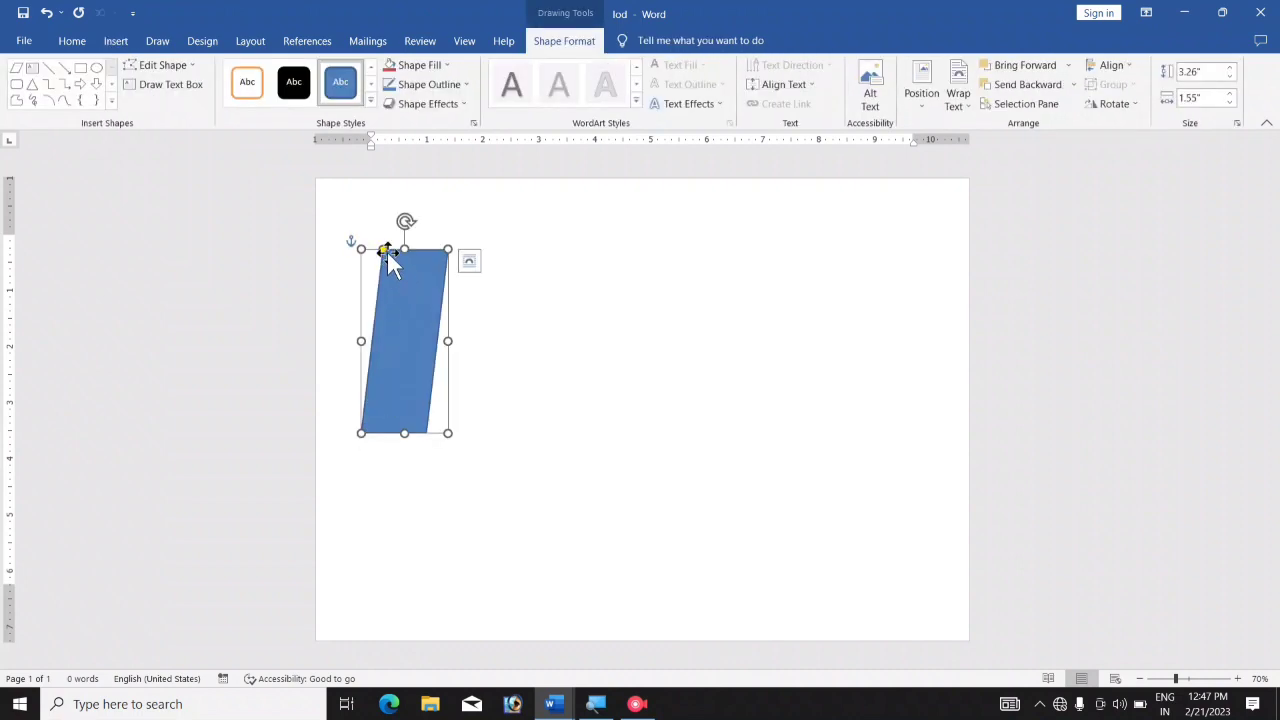
# Step: Rotate the parallelogram into a diagonal and place it in the top-left corner, partly off the edge
pyautogui.moveTo(405, 221)
pyautogui.mouseDown()
pyautogui.moveTo(484, 256)
pyautogui.moveTo(446, 261)
pyautogui.mouseUp()
pyautogui.moveTo(428, 337); pyautogui.dragTo(352, 205)
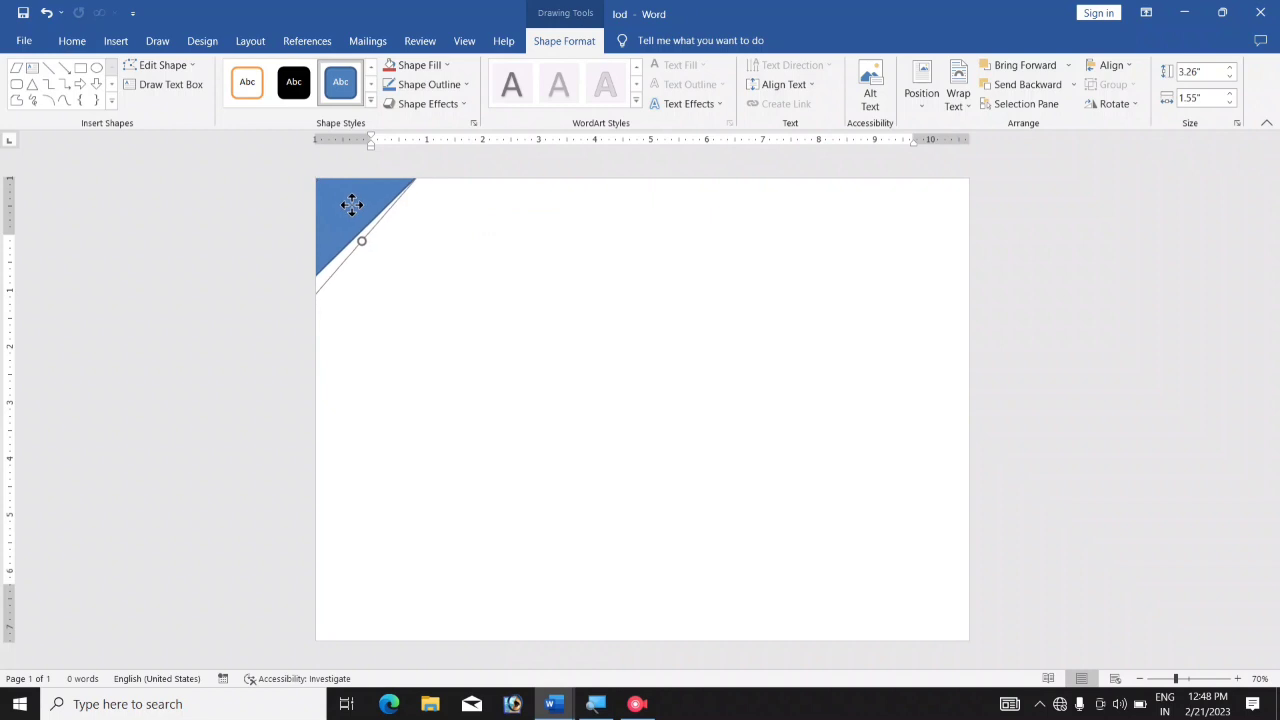
pyautogui.moveTo(352, 205); pyautogui.dragTo(477, 306)
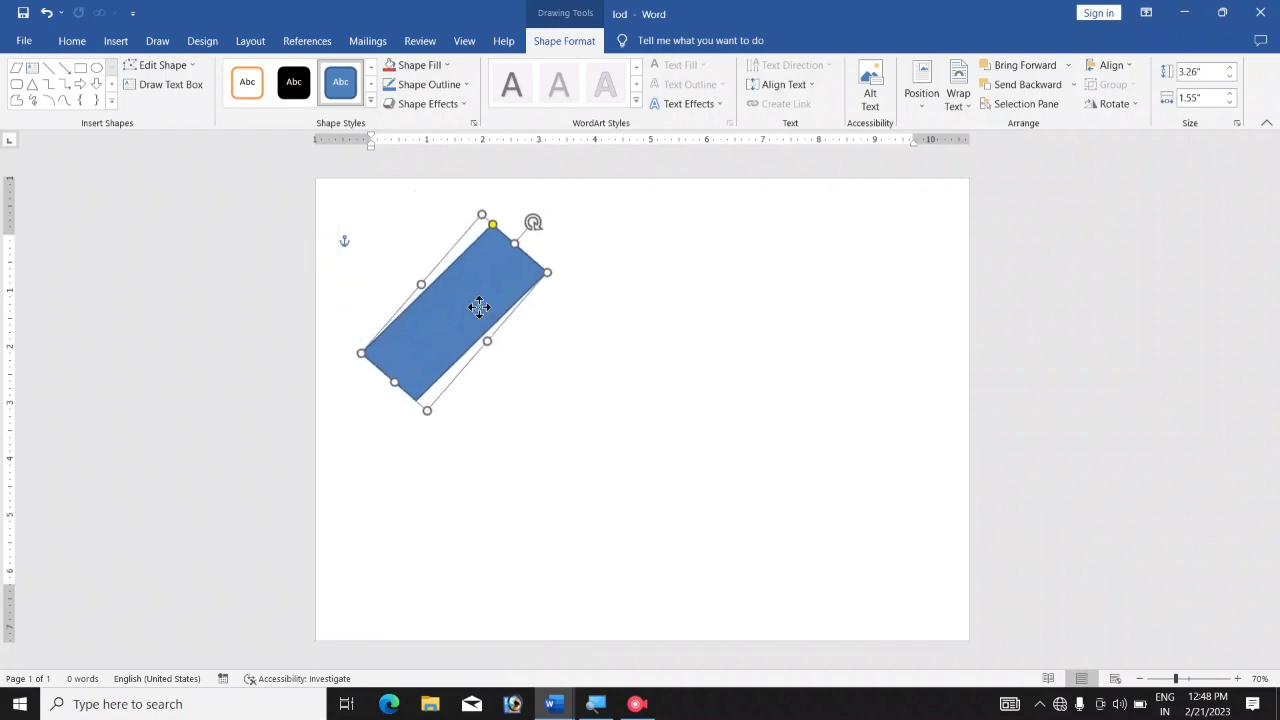
pyautogui.moveTo(536, 232); pyautogui.dragTo(519, 227)
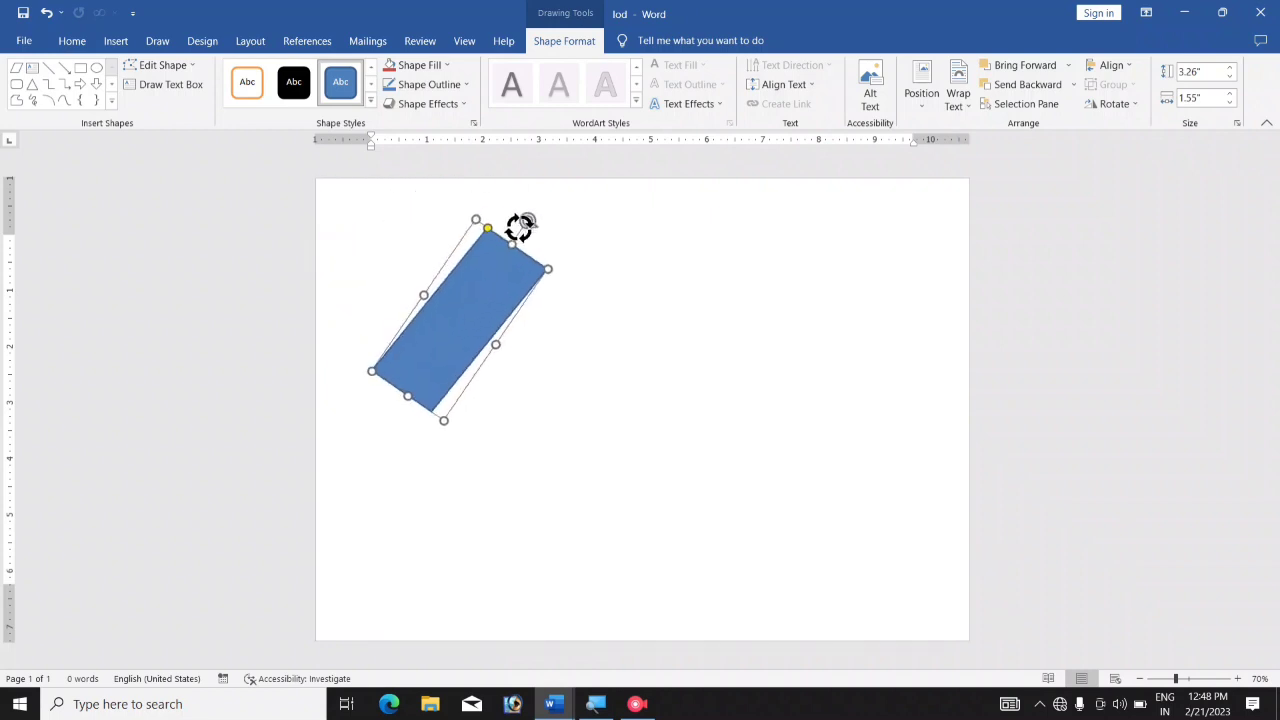
pyautogui.moveTo(477, 306); pyautogui.dragTo(335, 204)
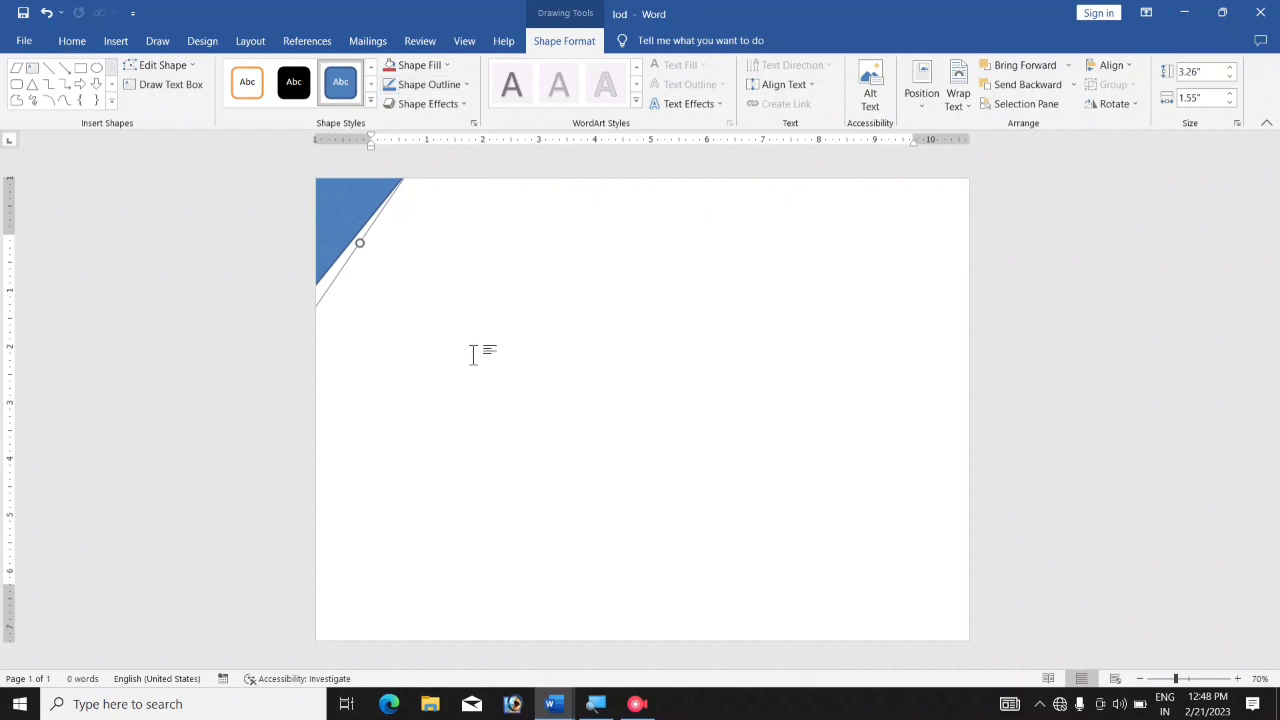
# Step: Fill the corner stripe Light Blue and remove its outline
pyautogui.keyDown('ctrl'); pyautogui.scroll(4, 529, 443); pyautogui.keyUp('ctrl')
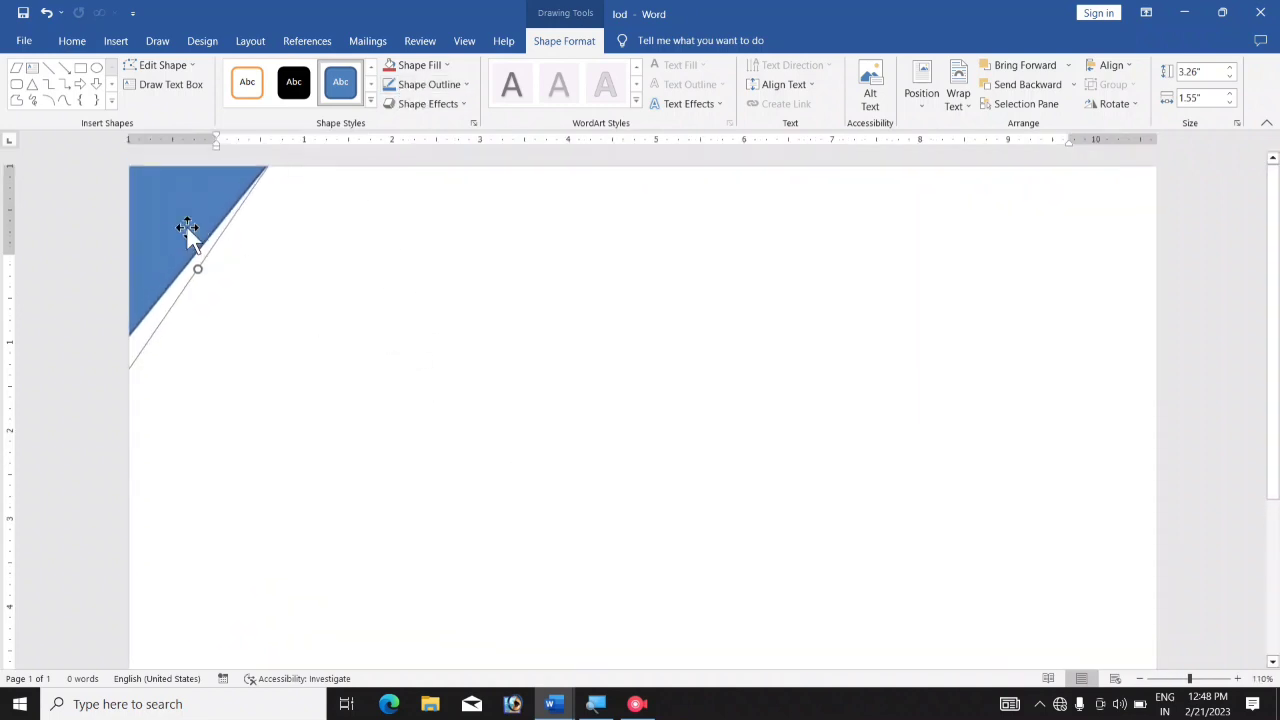
pyautogui.click(420, 64)
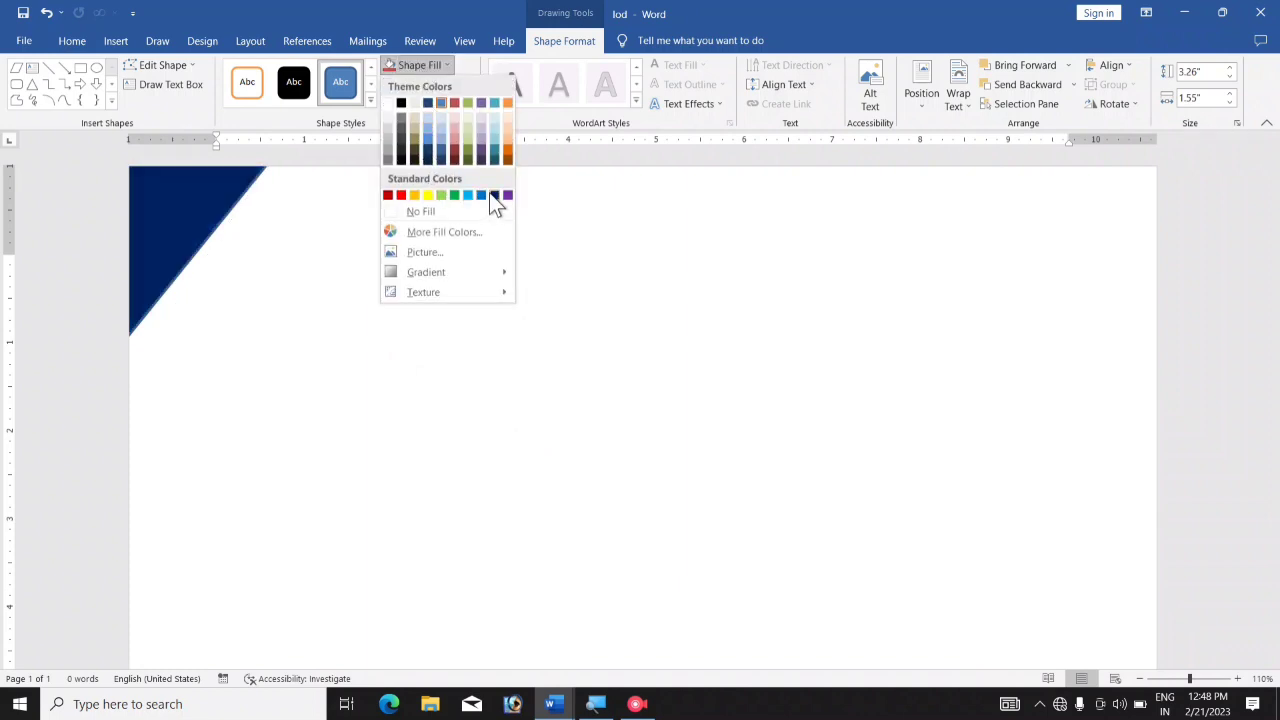
pyautogui.click(467, 195)
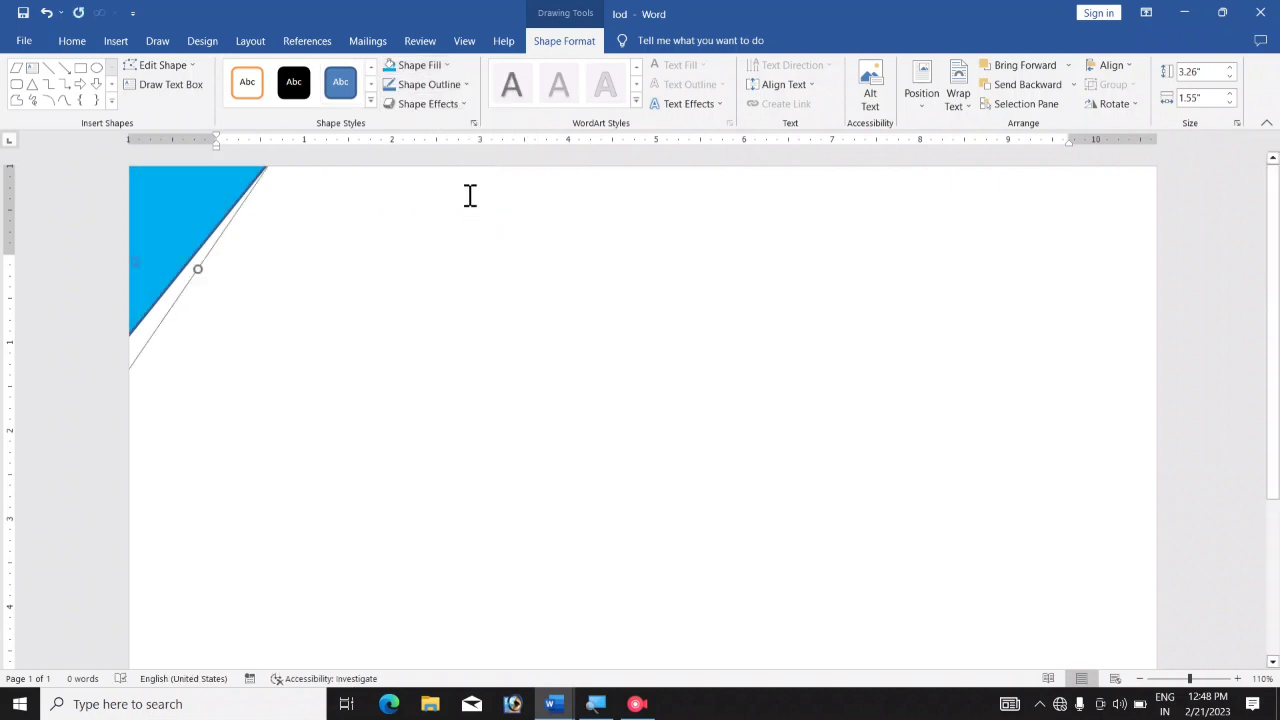
pyautogui.click(441, 84)
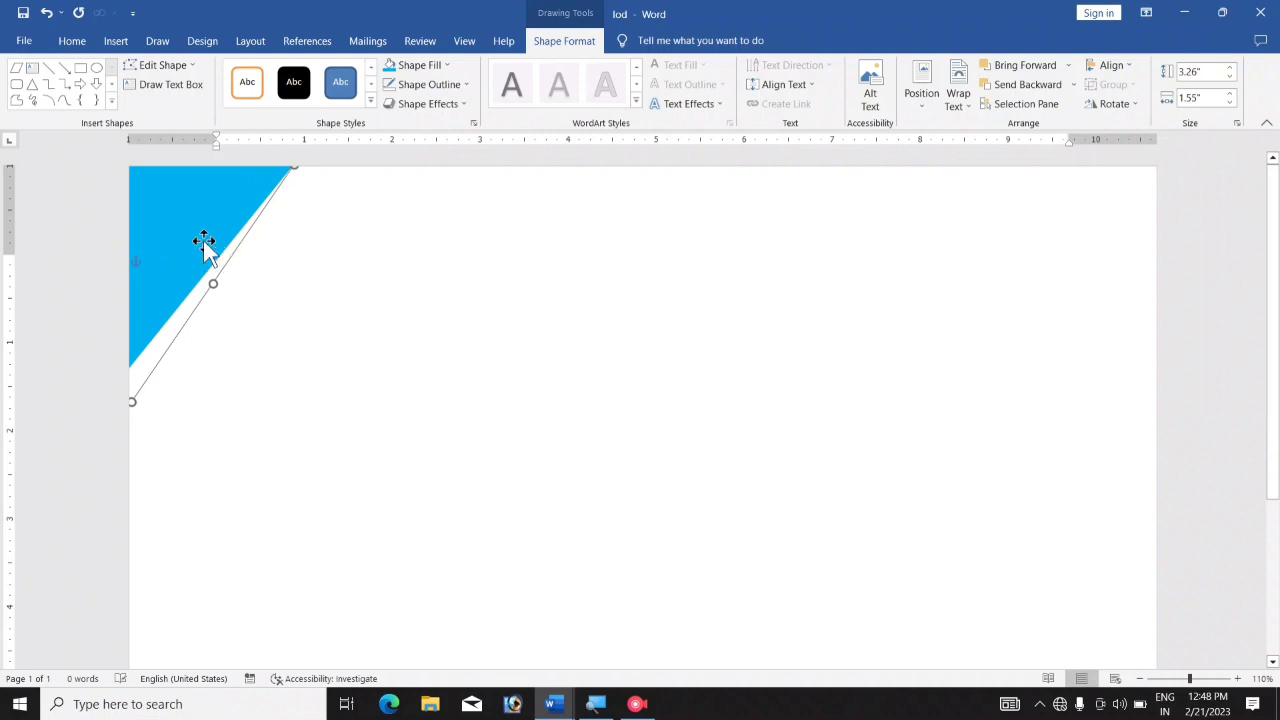
# Step: Duplicate the stripe, fill the copy very light grey, and send it to the back
pyautogui.moveTo(200, 237)
pyautogui.mouseDown()
pyautogui.moveTo(244, 272)
pyautogui.moveTo(230, 250)
pyautogui.mouseUp()
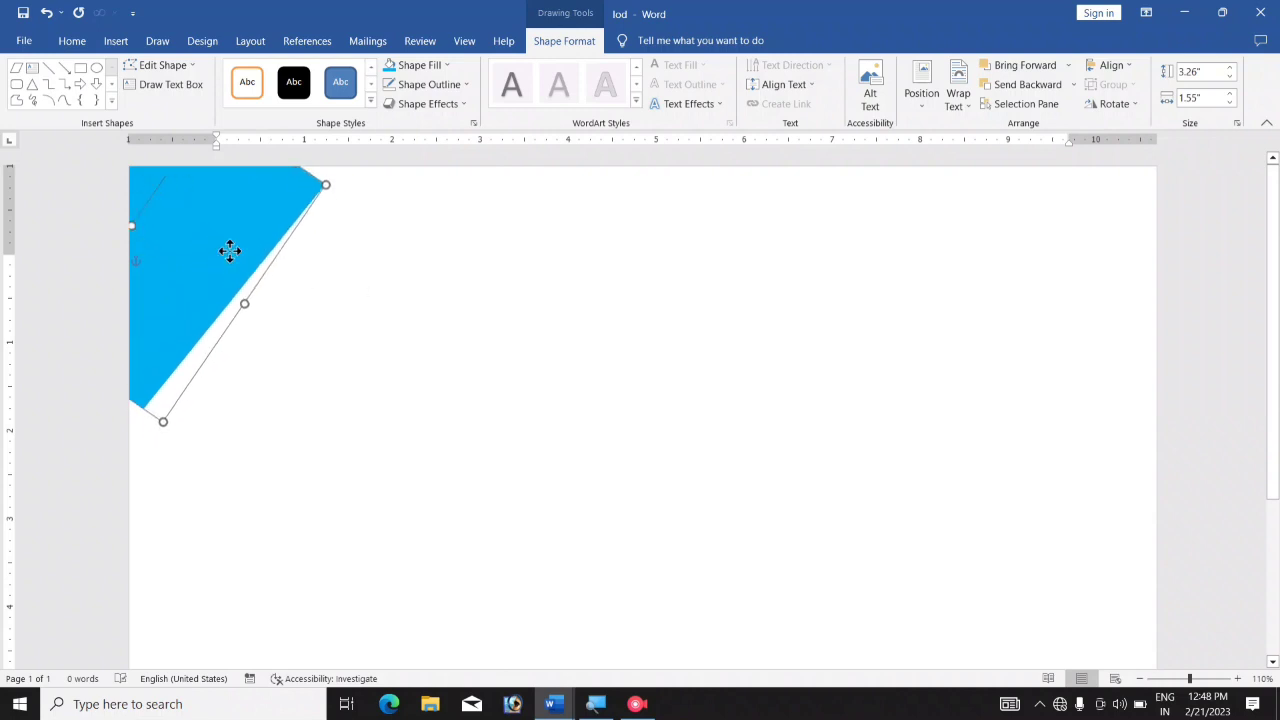
pyautogui.click(426, 68)
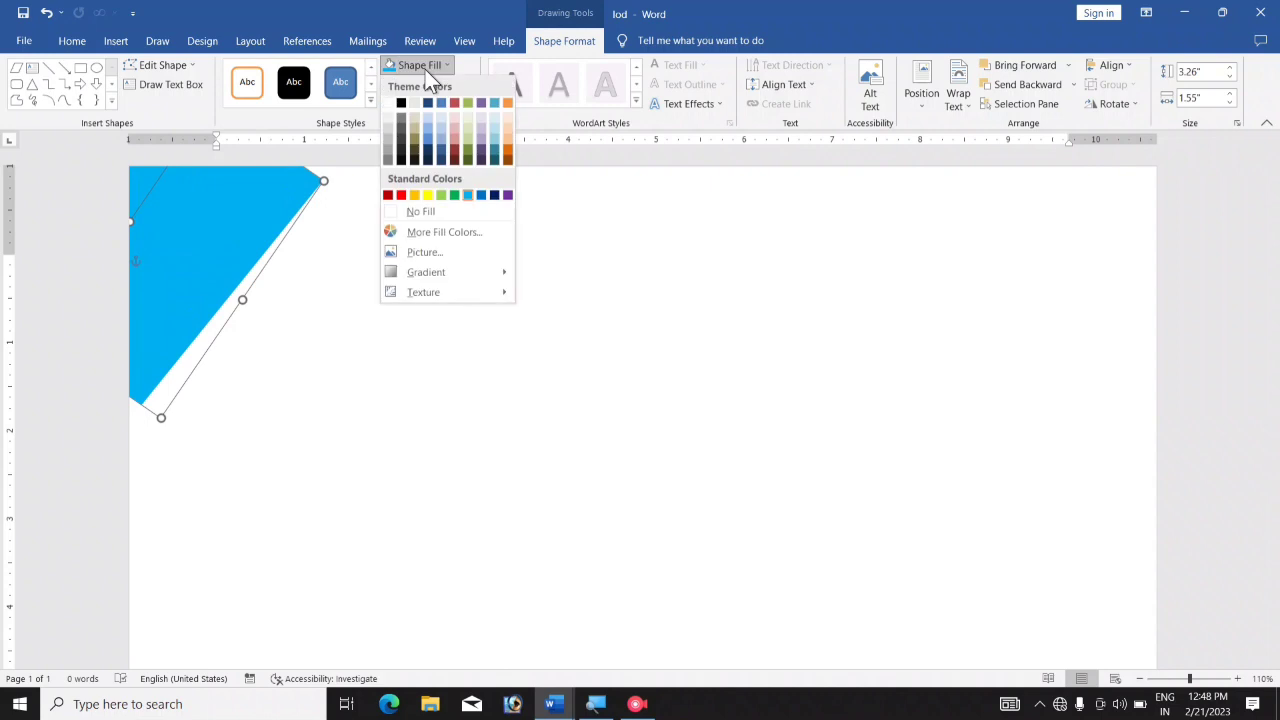
pyautogui.click(387, 118)
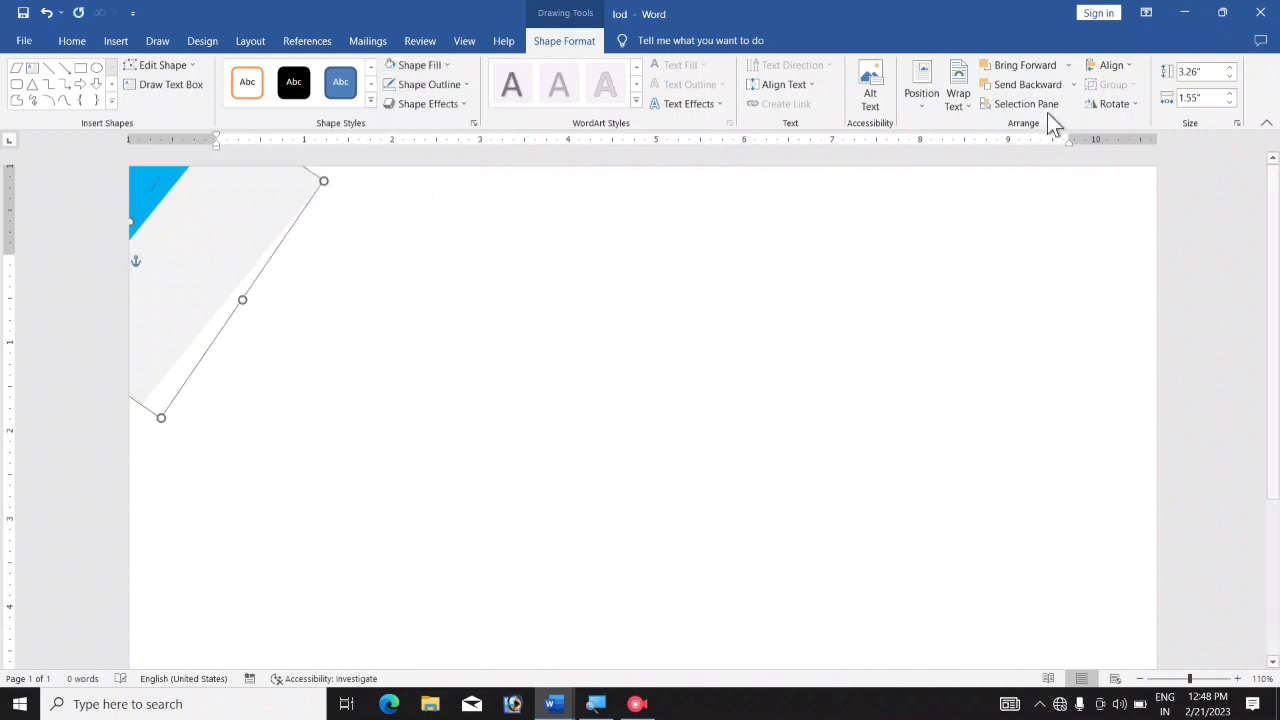
pyautogui.click(1056, 80)
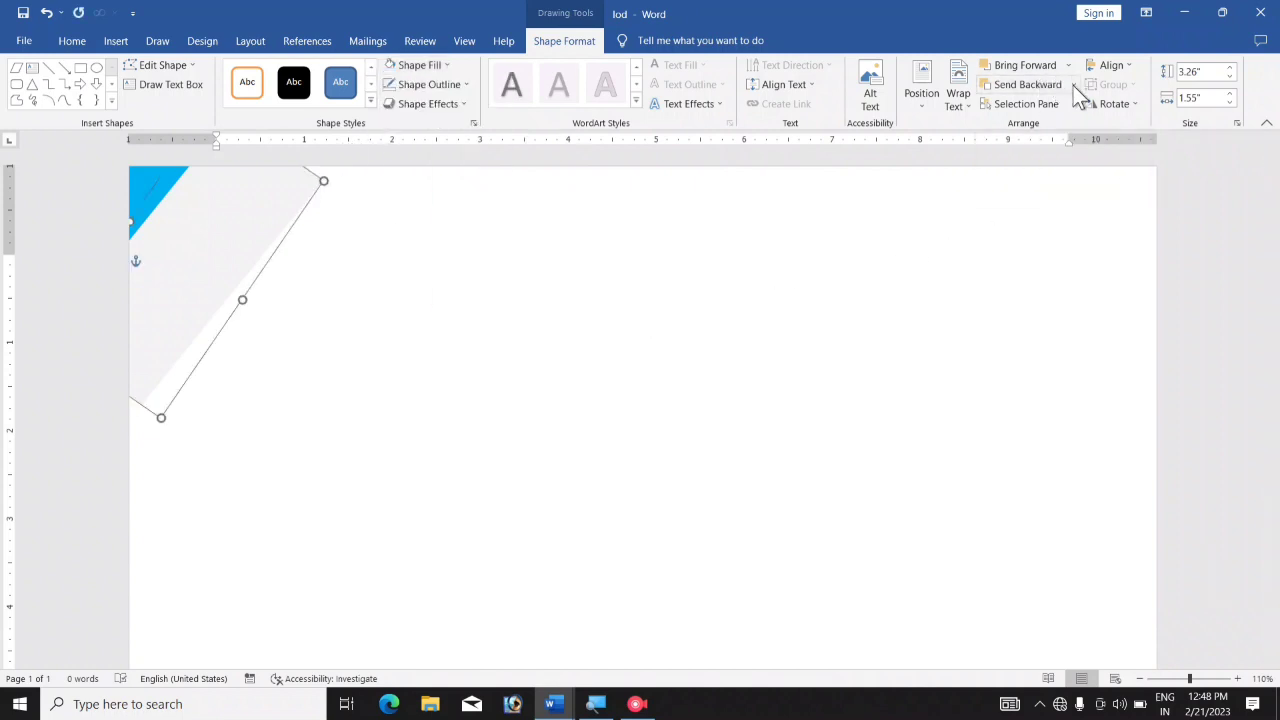
pyautogui.click(1074, 85)
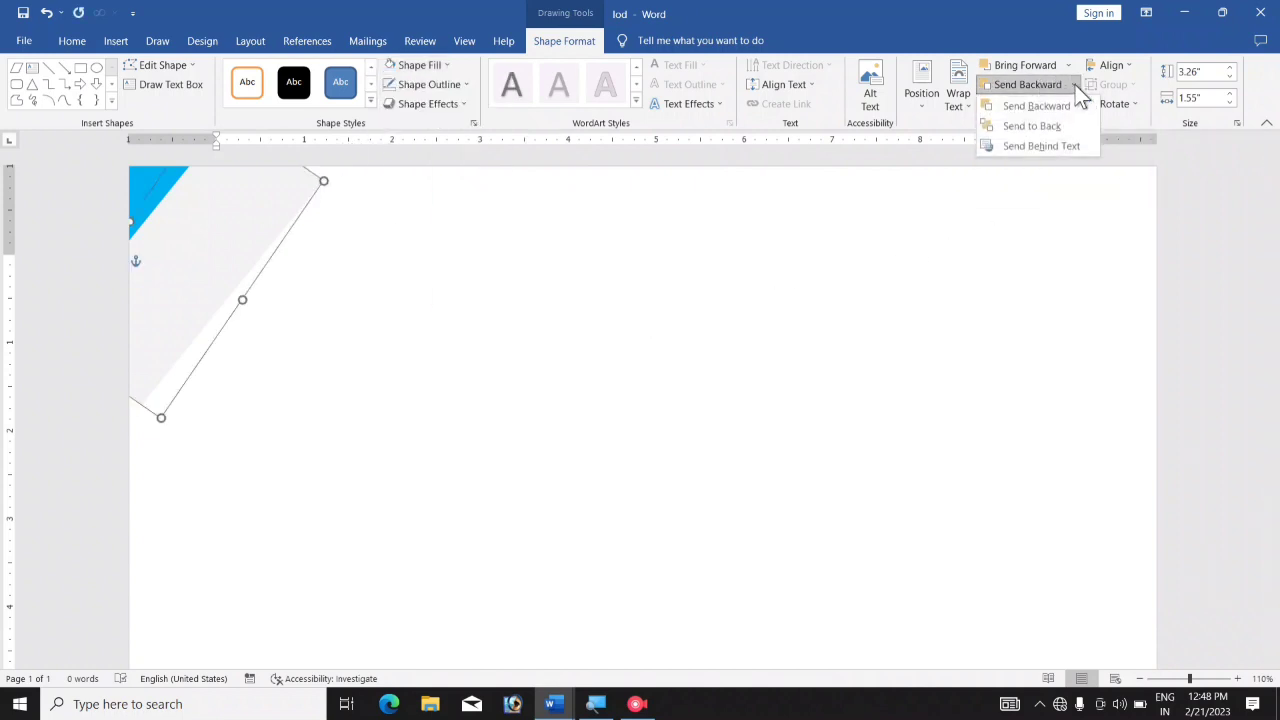
pyautogui.click(1040, 127)
pyautogui.moveTo(243, 242); pyautogui.dragTo(217, 203)
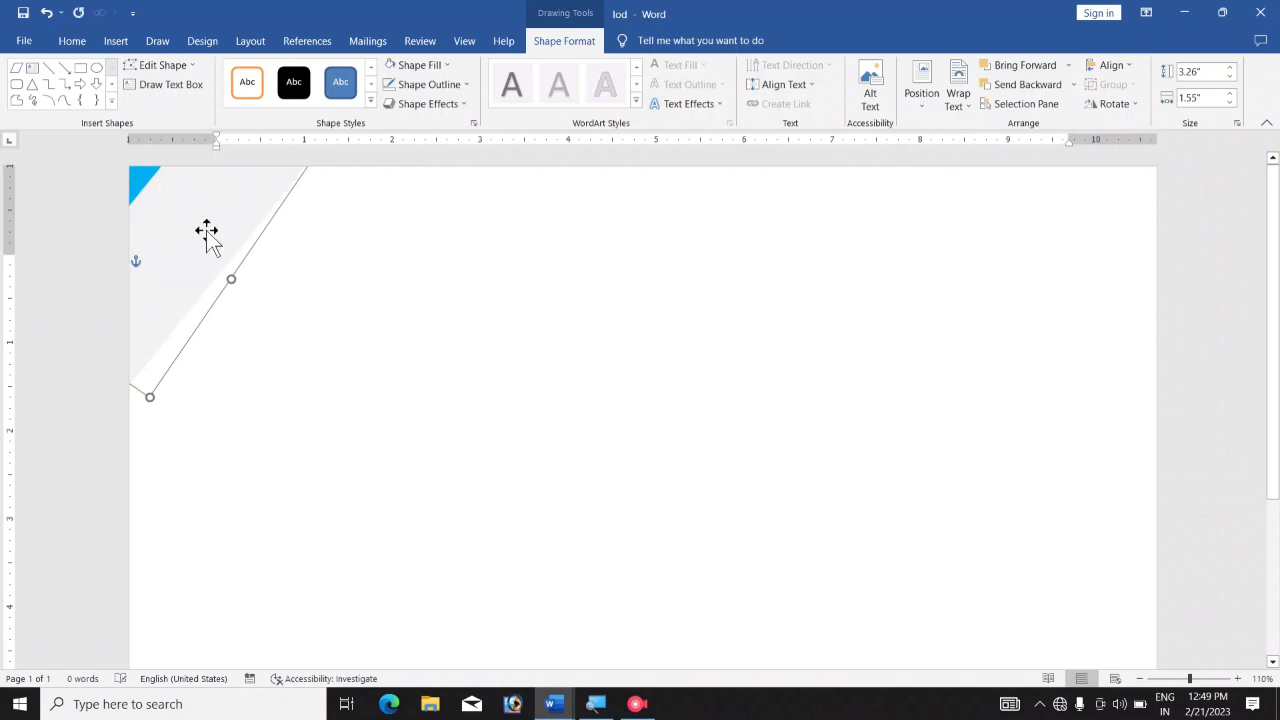
# Step: Add a navy copy of the stripe behind the others, lengthened and aligned beside the light blue one
pyautogui.moveTo(201, 228); pyautogui.dragTo(224, 240)
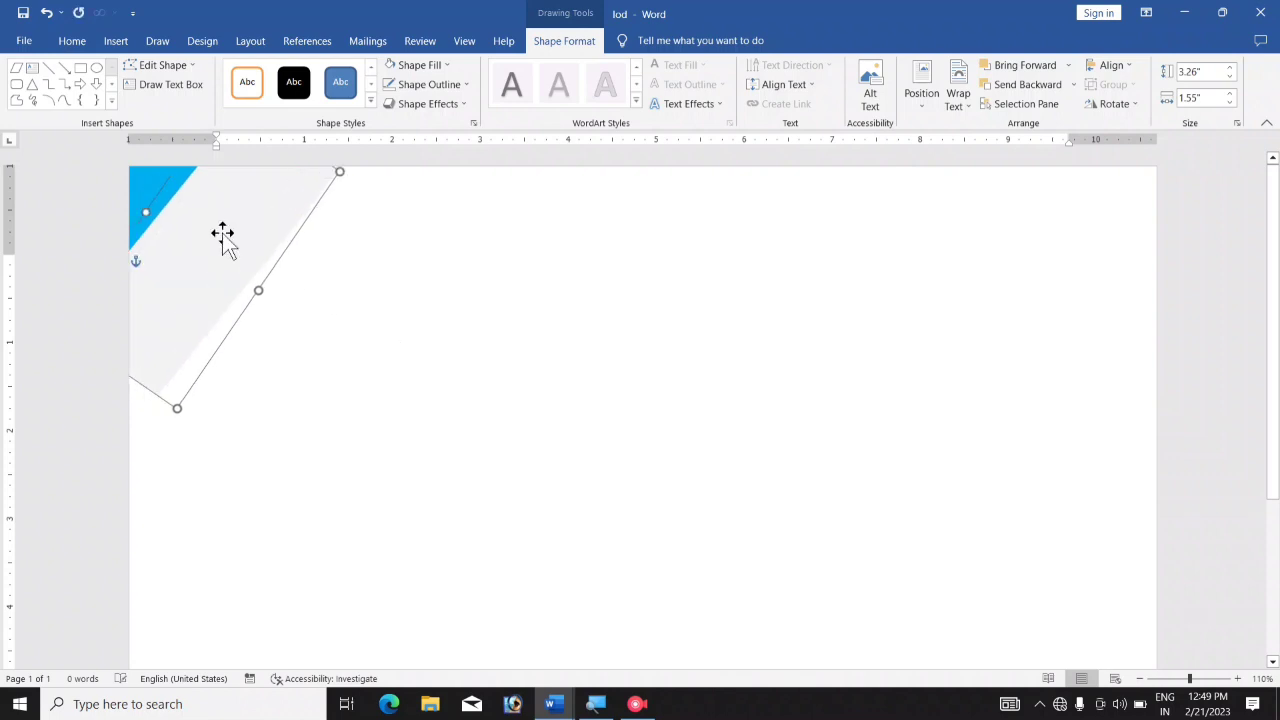
pyautogui.click(424, 66)
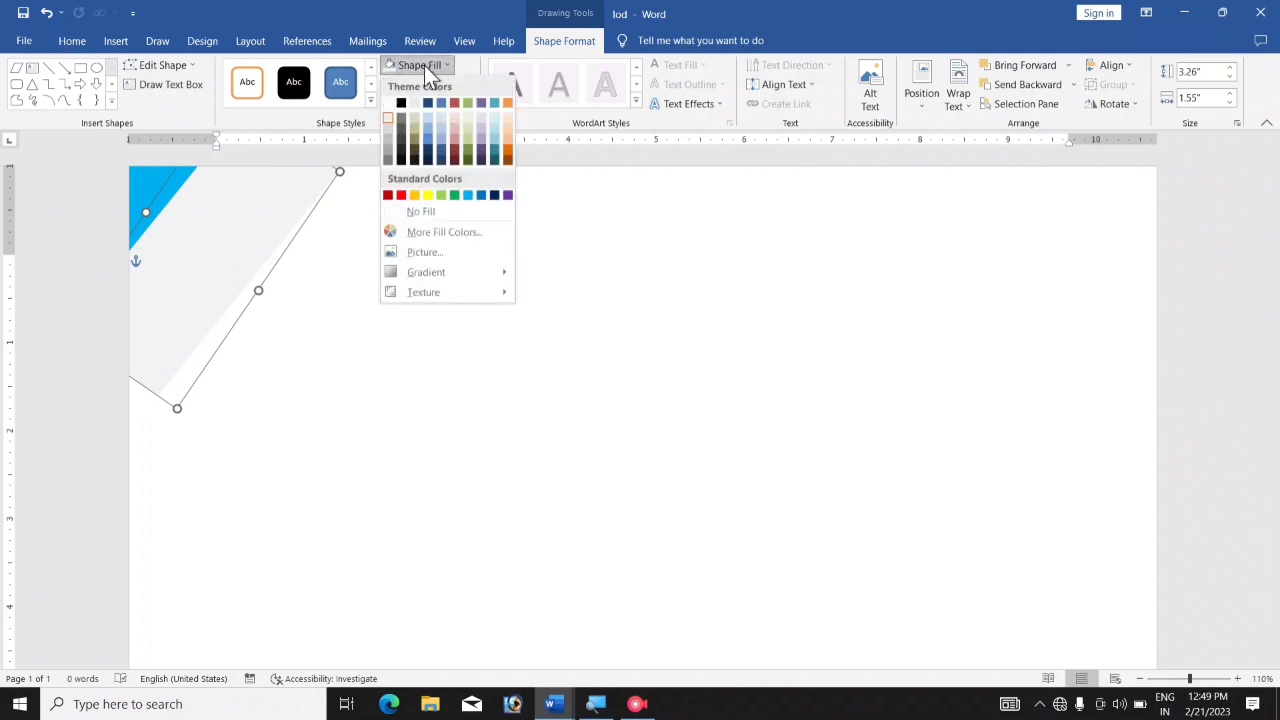
pyautogui.click(495, 196)
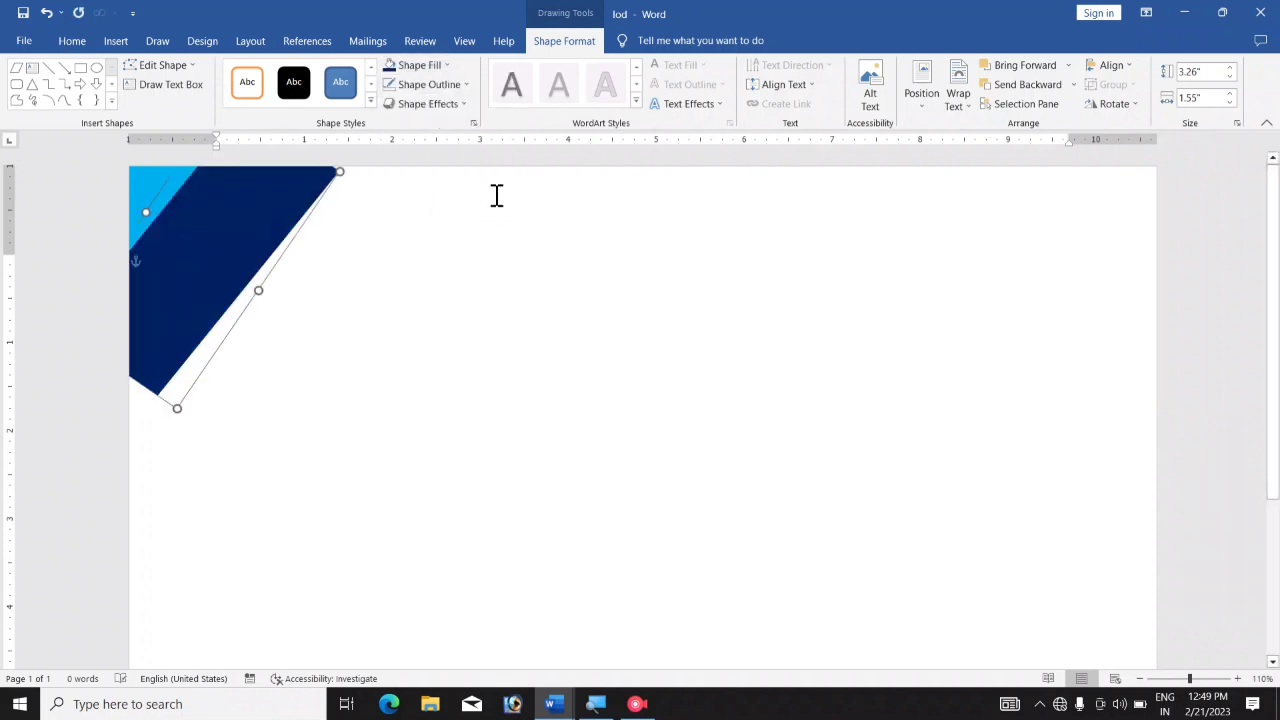
pyautogui.click(1075, 86)
pyautogui.click(1054, 120)
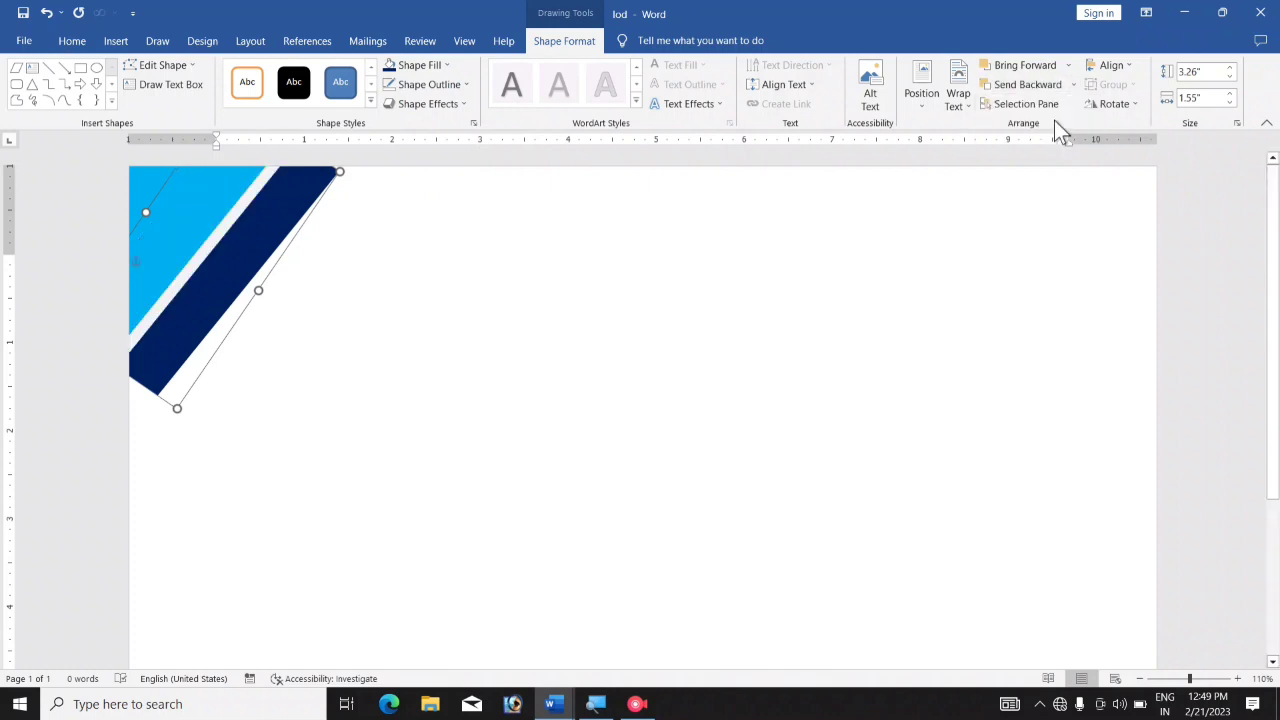
pyautogui.moveTo(234, 276); pyautogui.dragTo(213, 263)
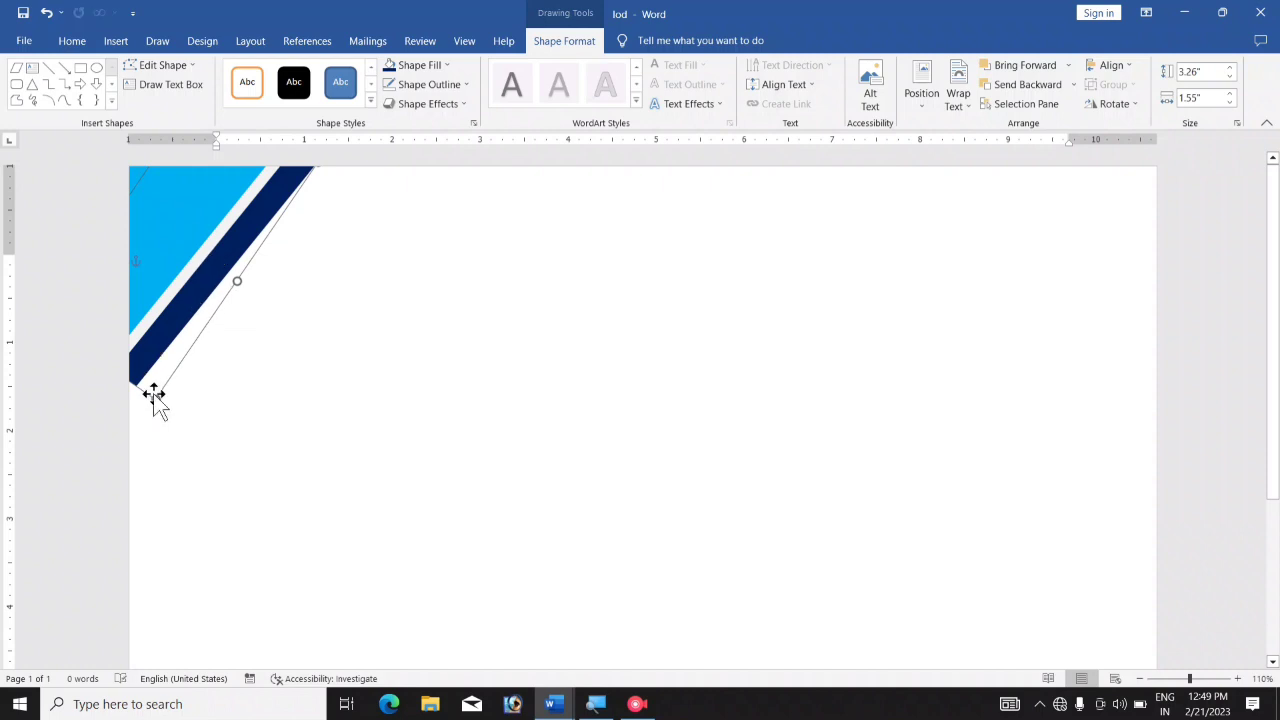
pyautogui.moveTo(154, 398); pyautogui.dragTo(149, 406)
pyautogui.moveTo(215, 277); pyautogui.dragTo(224, 272)
# Step: Drag the navy stripe's bottom end further down and check it aligns with the other stripes
pyautogui.click(332, 366)
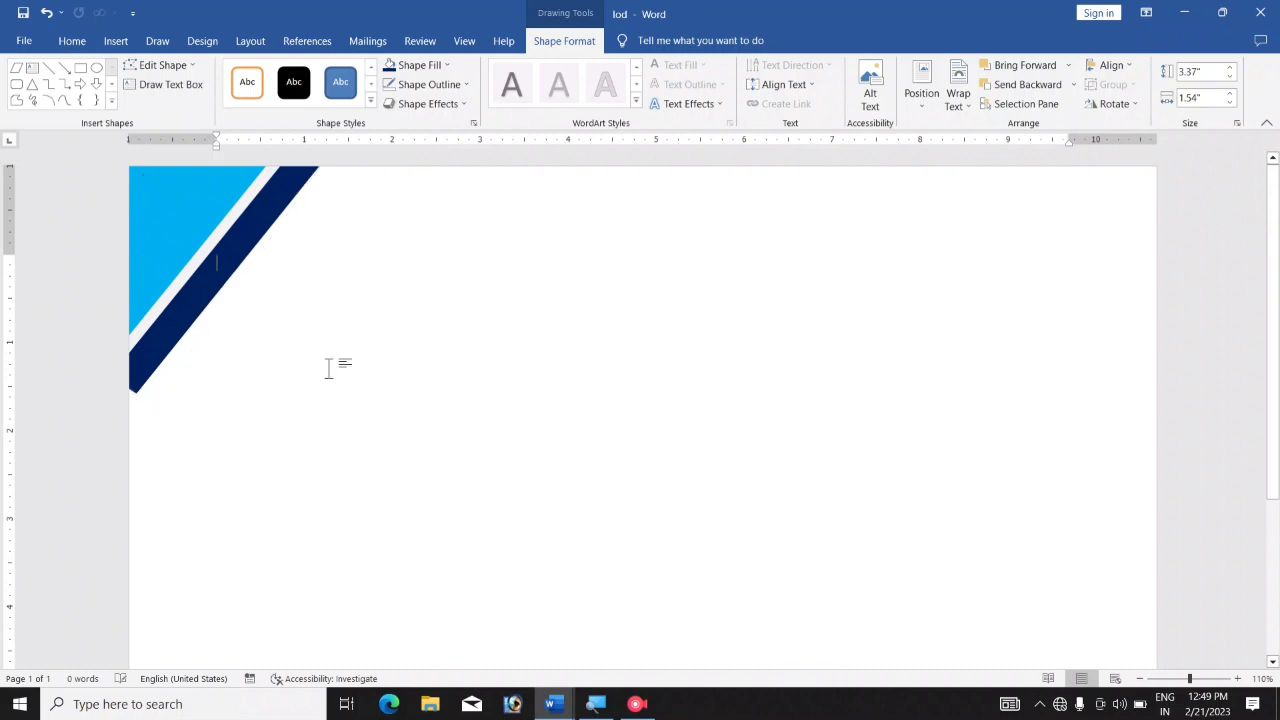
pyautogui.click(180, 330)
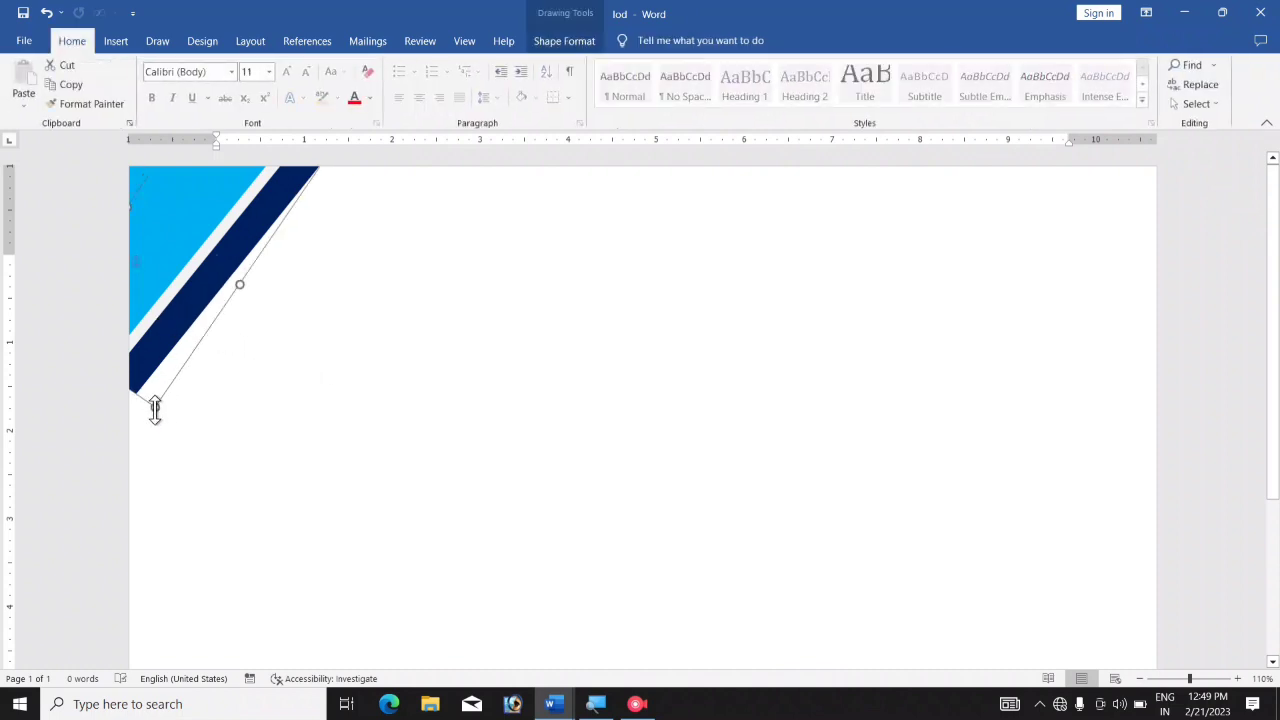
pyautogui.moveTo(150, 408); pyautogui.dragTo(150, 420)
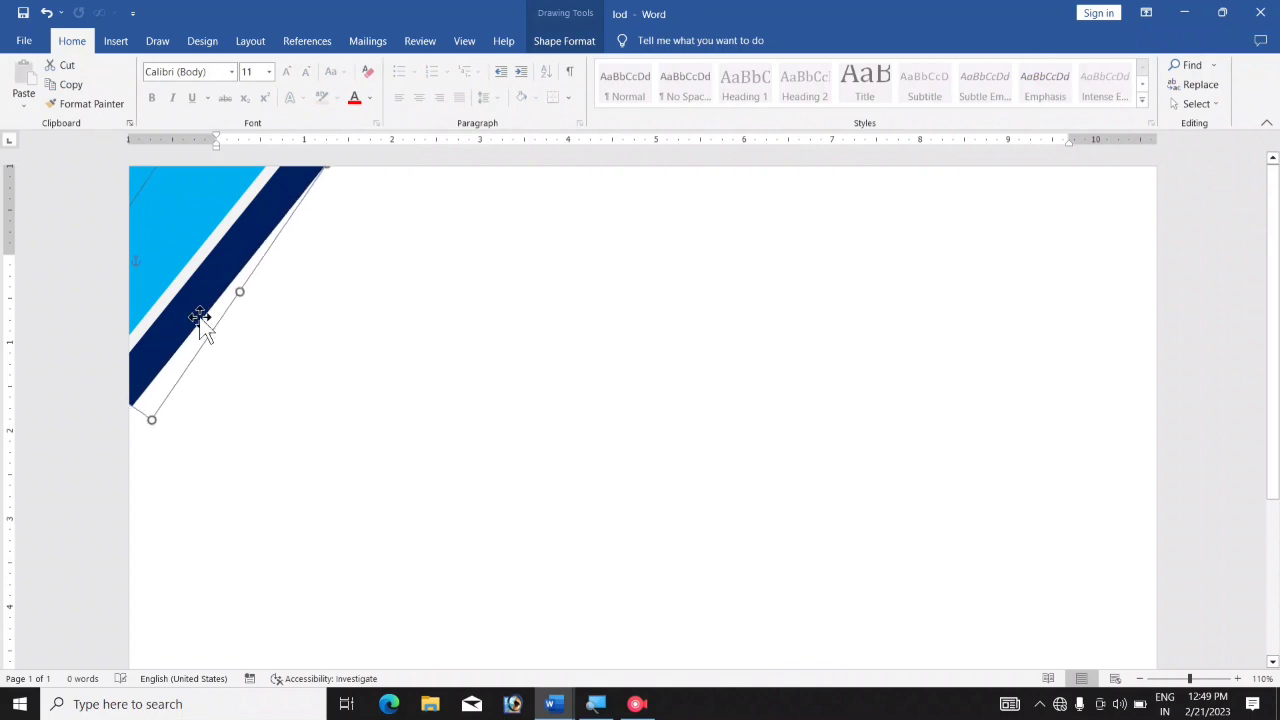
pyautogui.click(350, 378)
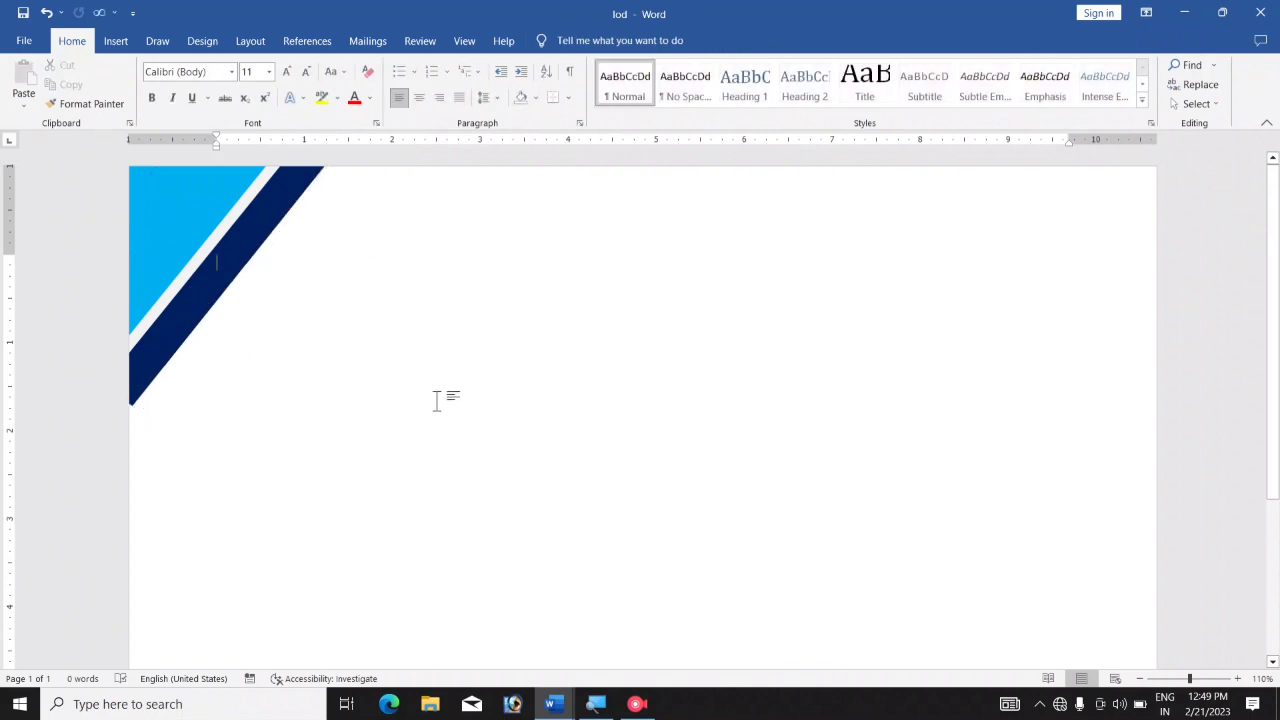
pyautogui.click(184, 323)
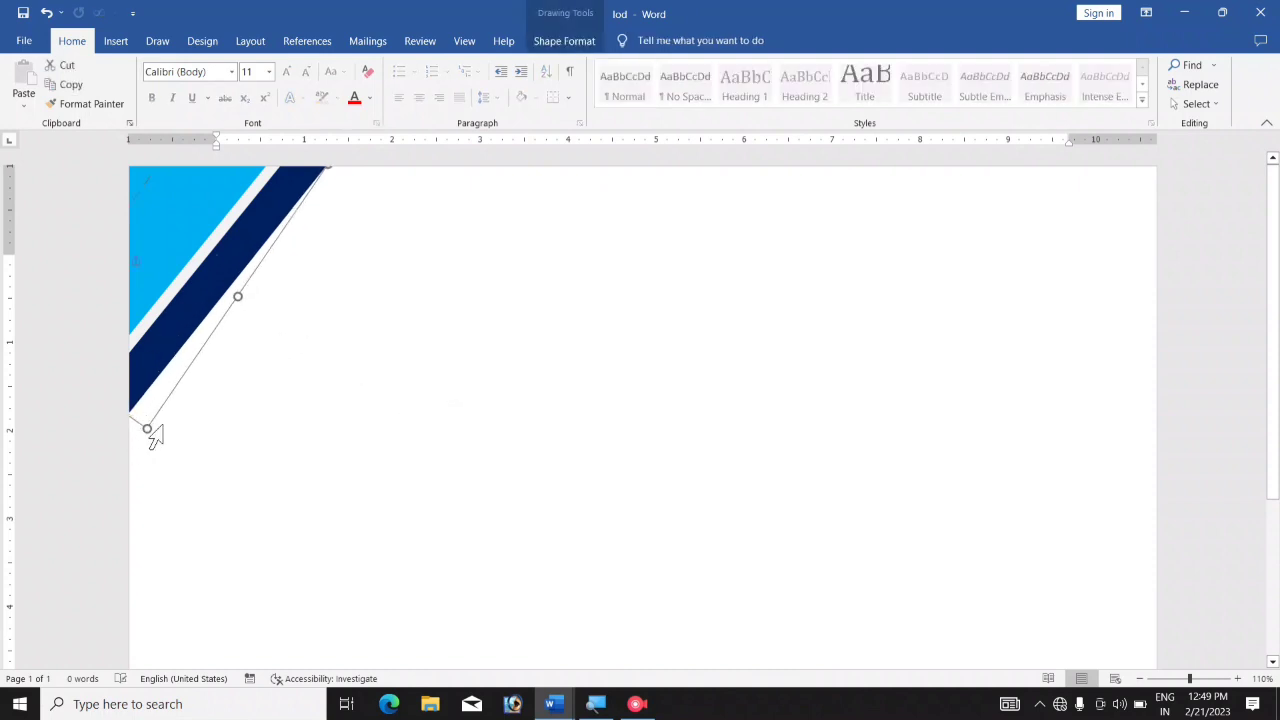
pyautogui.click(282, 408)
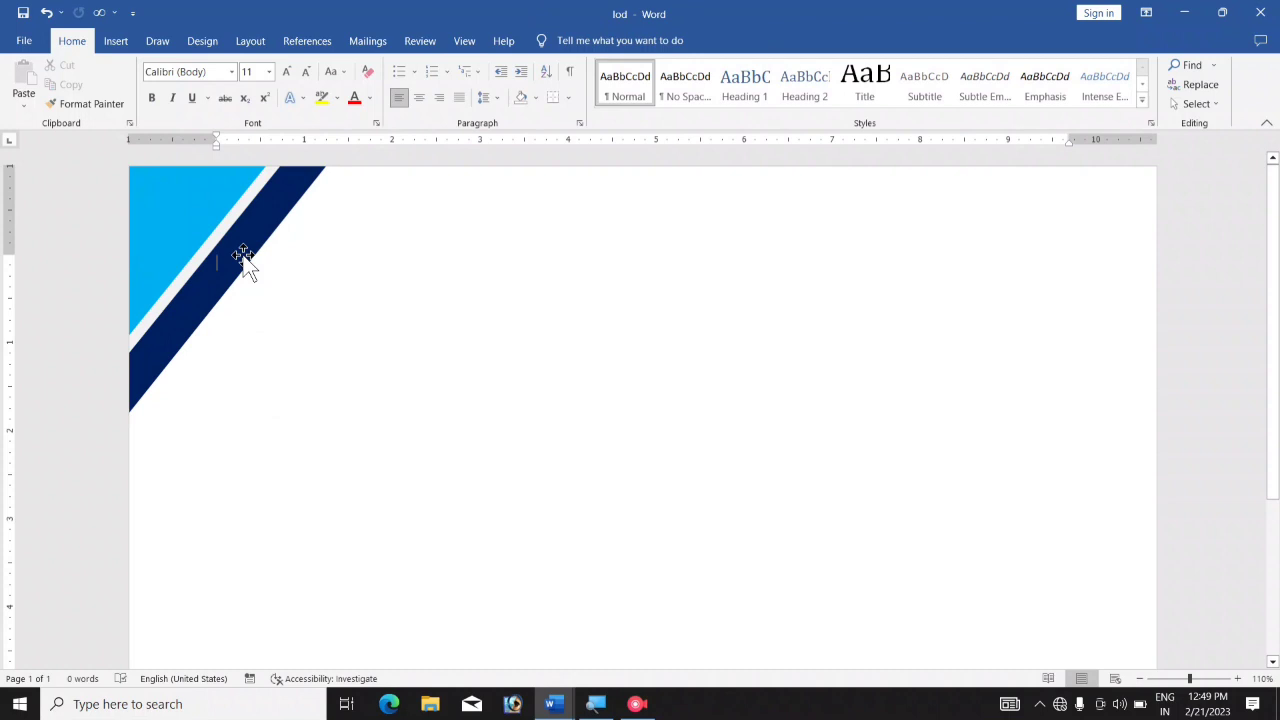
pyautogui.click(243, 256)
pyautogui.click(302, 345)
pyautogui.click(117, 45)
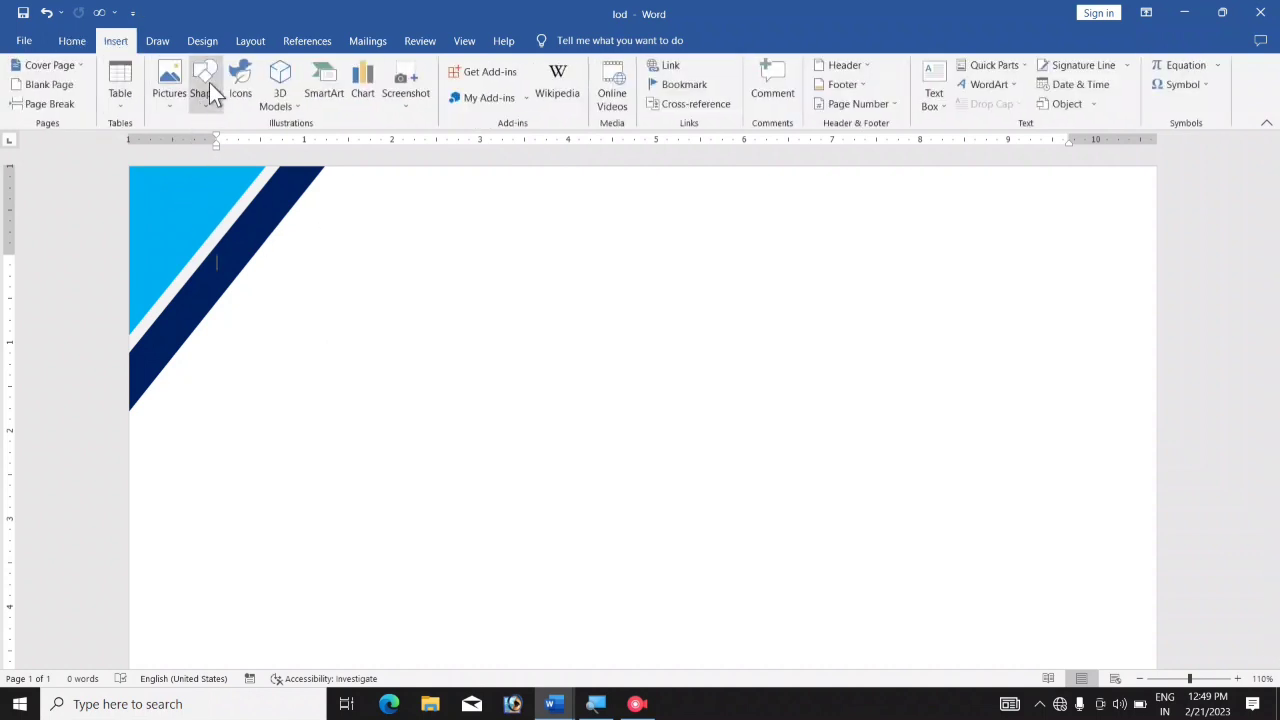
# Step: Draw a small parallelogram bar and rotate it against the top of the navy stripe
pyautogui.click(207, 82)
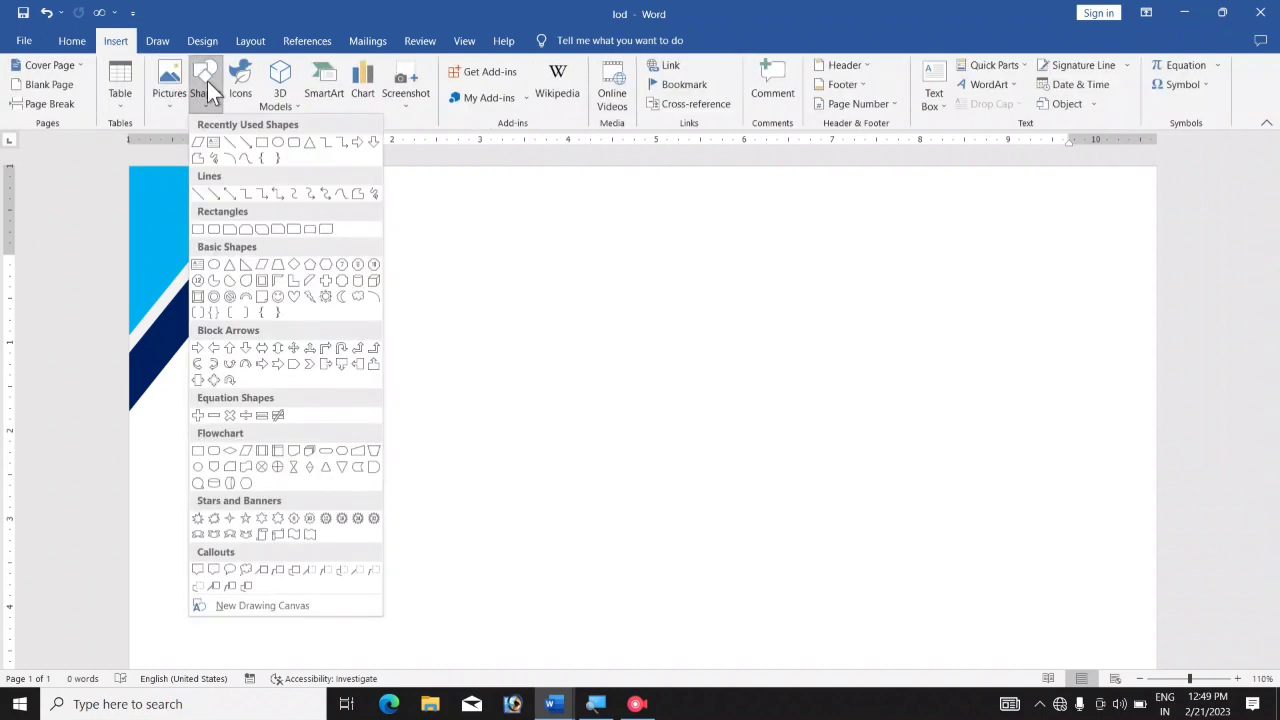
pyautogui.click(198, 143)
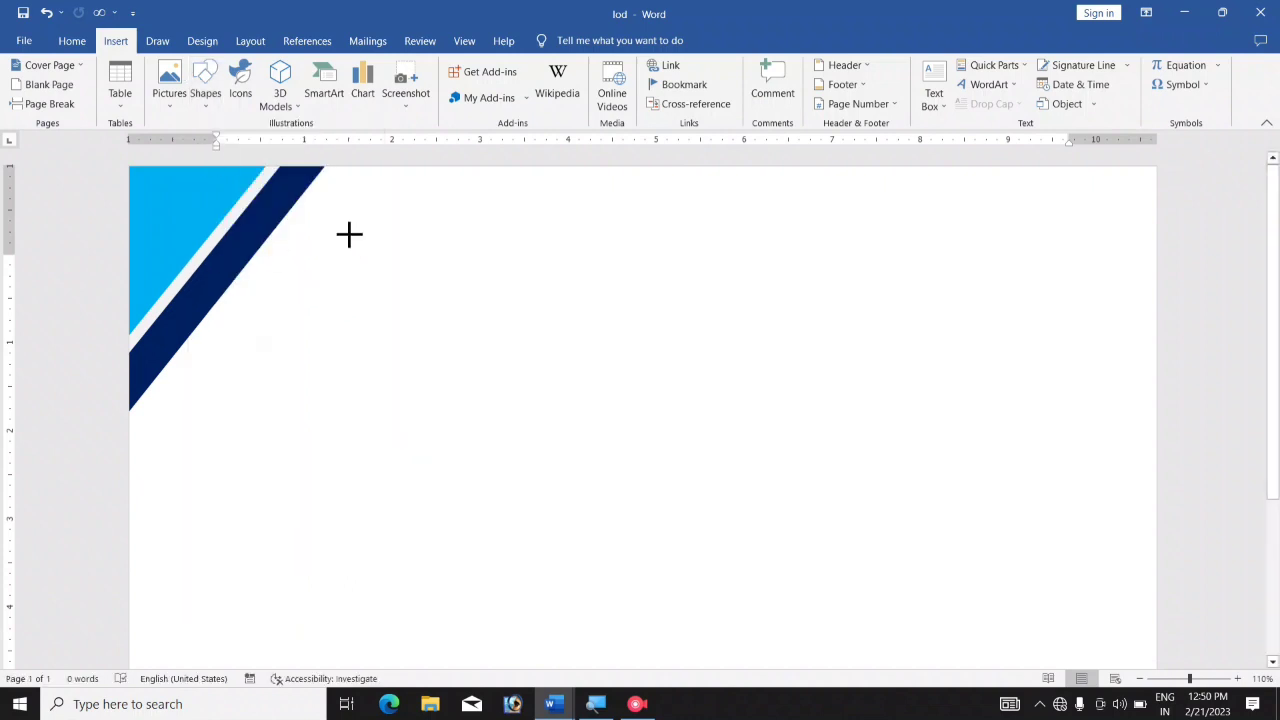
pyautogui.moveTo(349, 232); pyautogui.dragTo(395, 341)
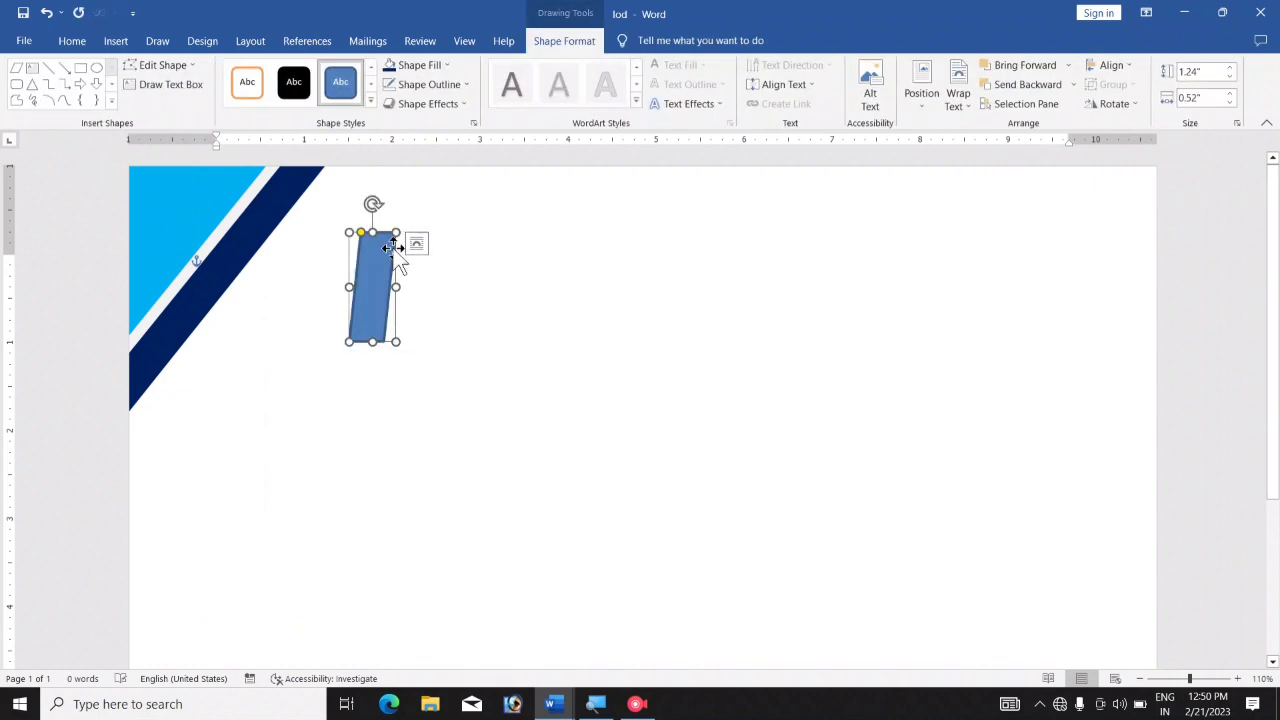
pyautogui.moveTo(375, 202); pyautogui.dragTo(348, 207)
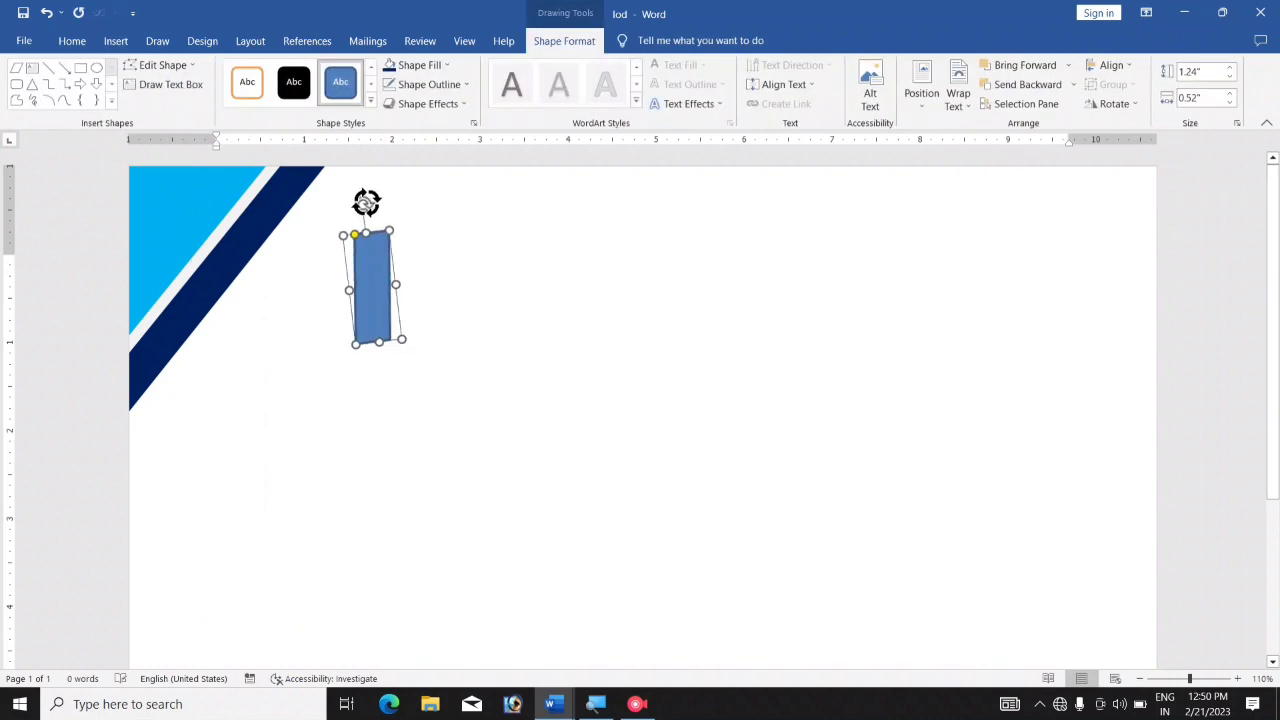
pyautogui.moveTo(378, 284); pyautogui.dragTo(323, 218)
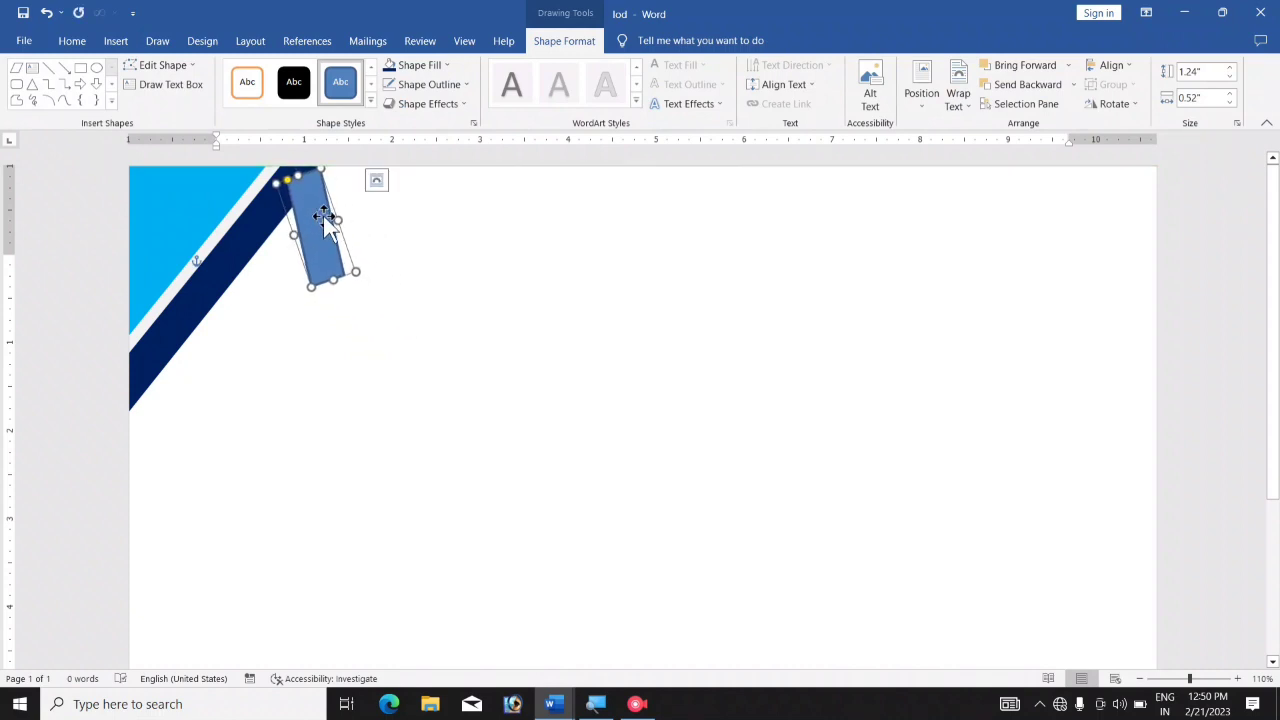
# Step: Give the bar No Outline and a light blue fill
pyautogui.click(434, 85)
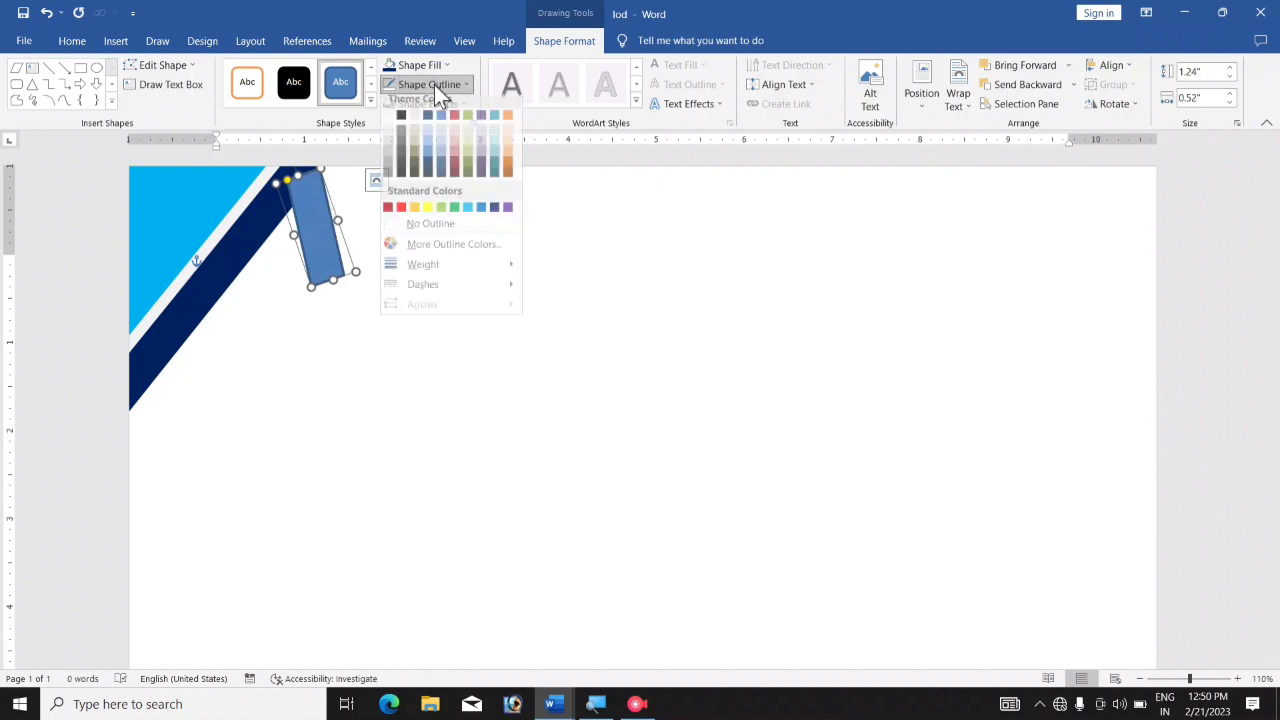
pyautogui.click(432, 231)
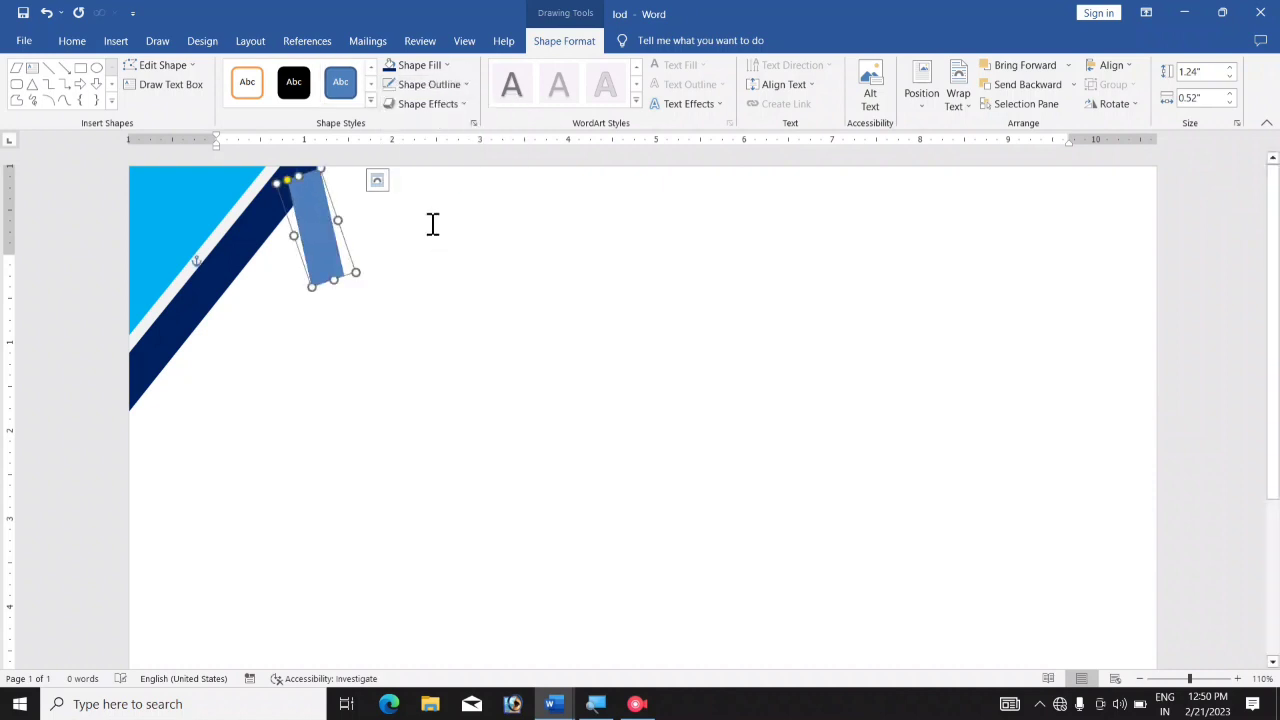
pyautogui.click(419, 69)
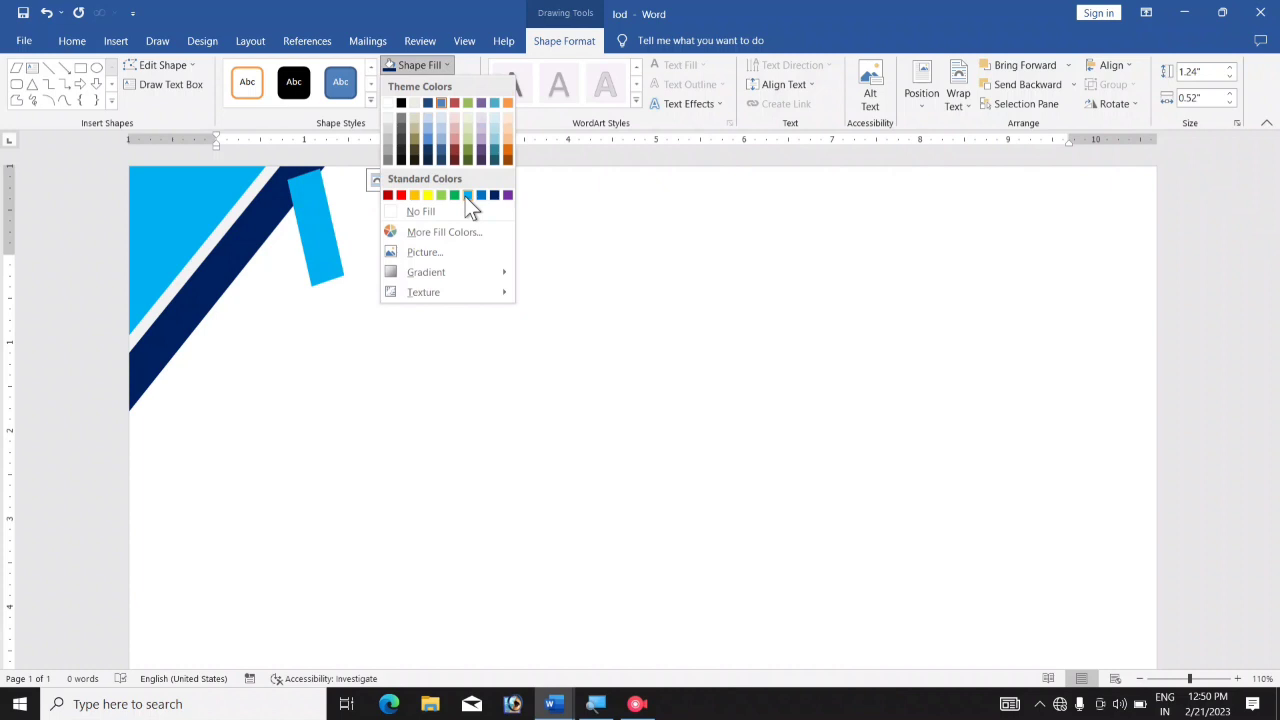
pyautogui.click(465, 196)
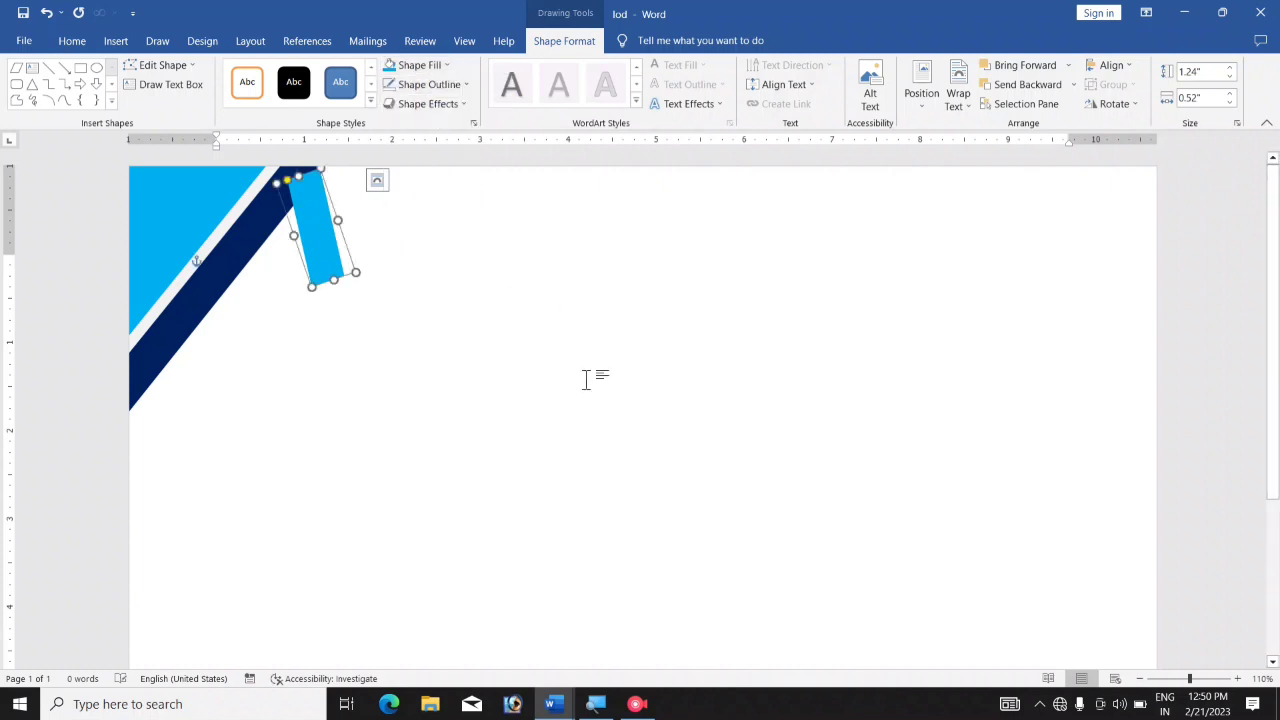
# Step: Nudge the bar up to the page's top edge and send it behind the navy stripe
pyautogui.keyDown('ctrl'); pyautogui.scroll(12, 586, 380); pyautogui.keyUp('ctrl')
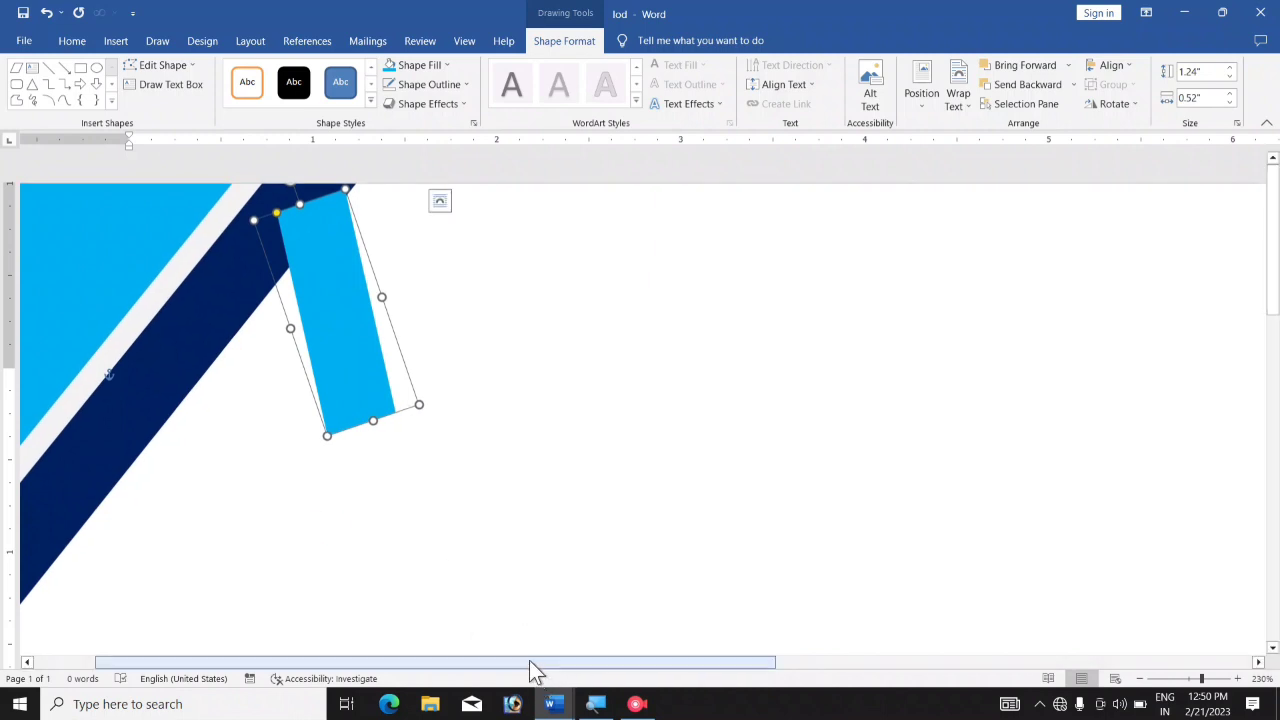
pyautogui.moveTo(531, 662); pyautogui.dragTo(410, 663)
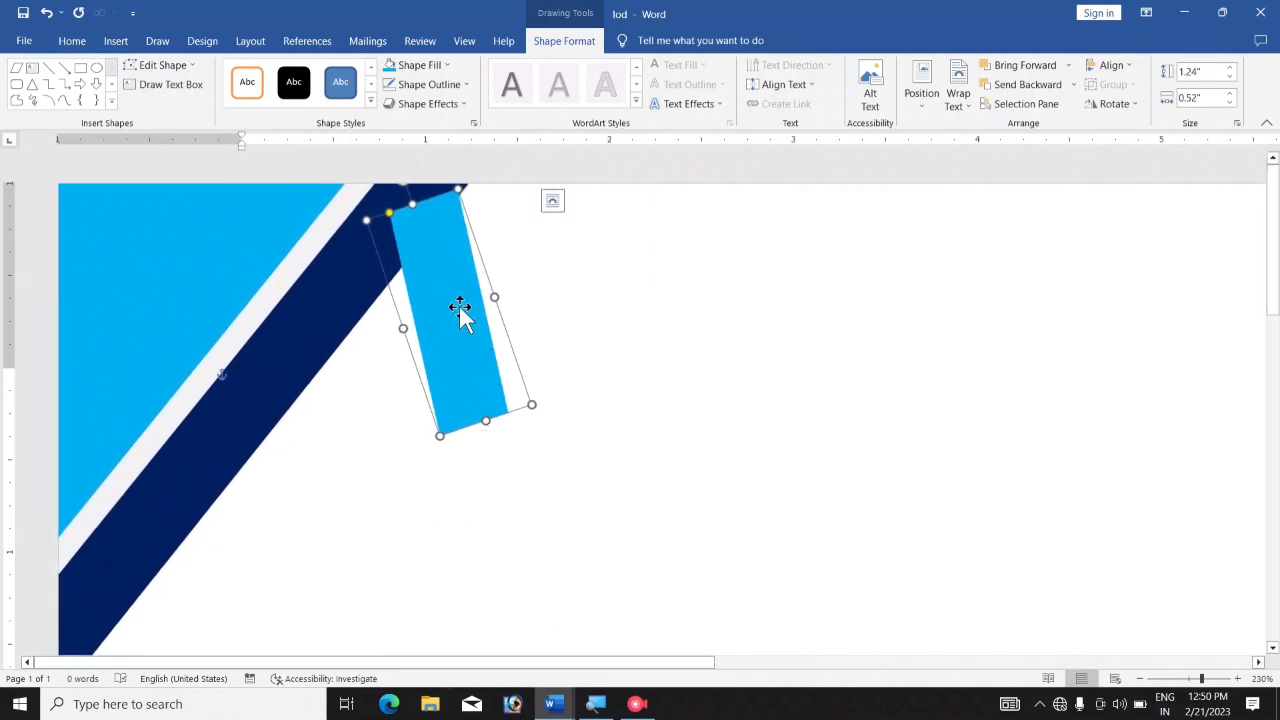
pyautogui.moveTo(460, 305); pyautogui.dragTo(466, 301)
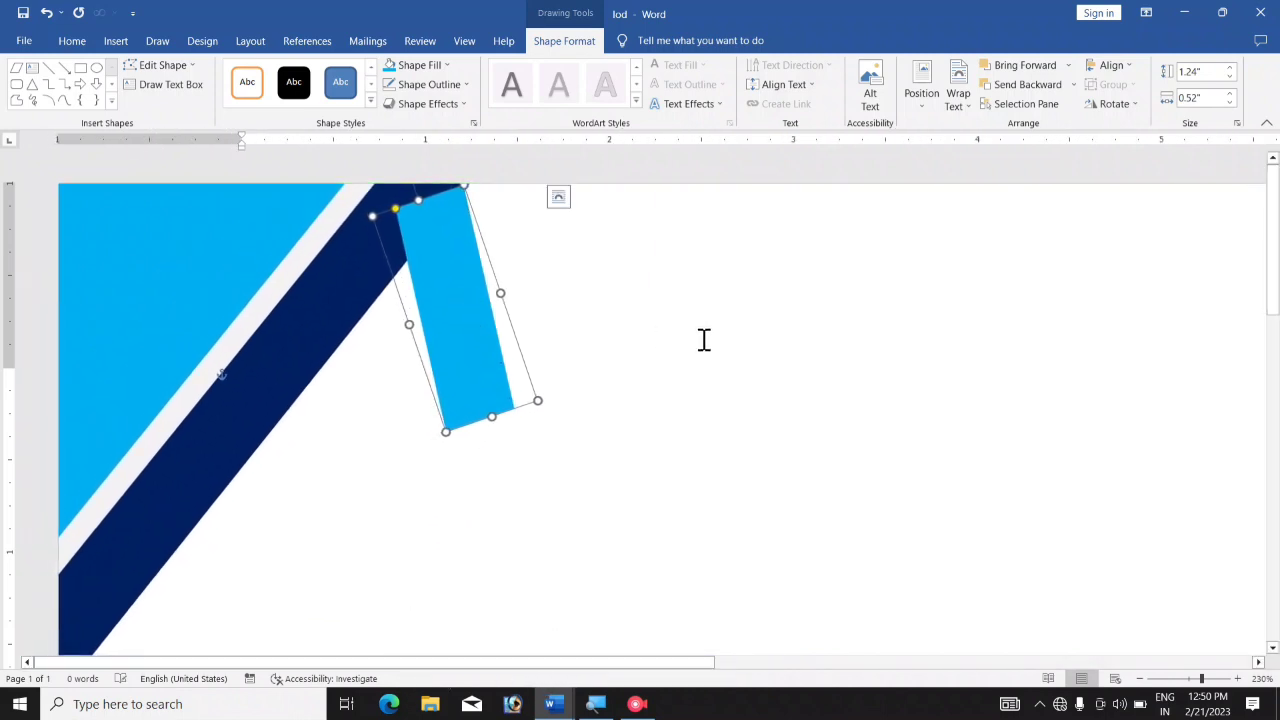
pyautogui.click(1072, 86)
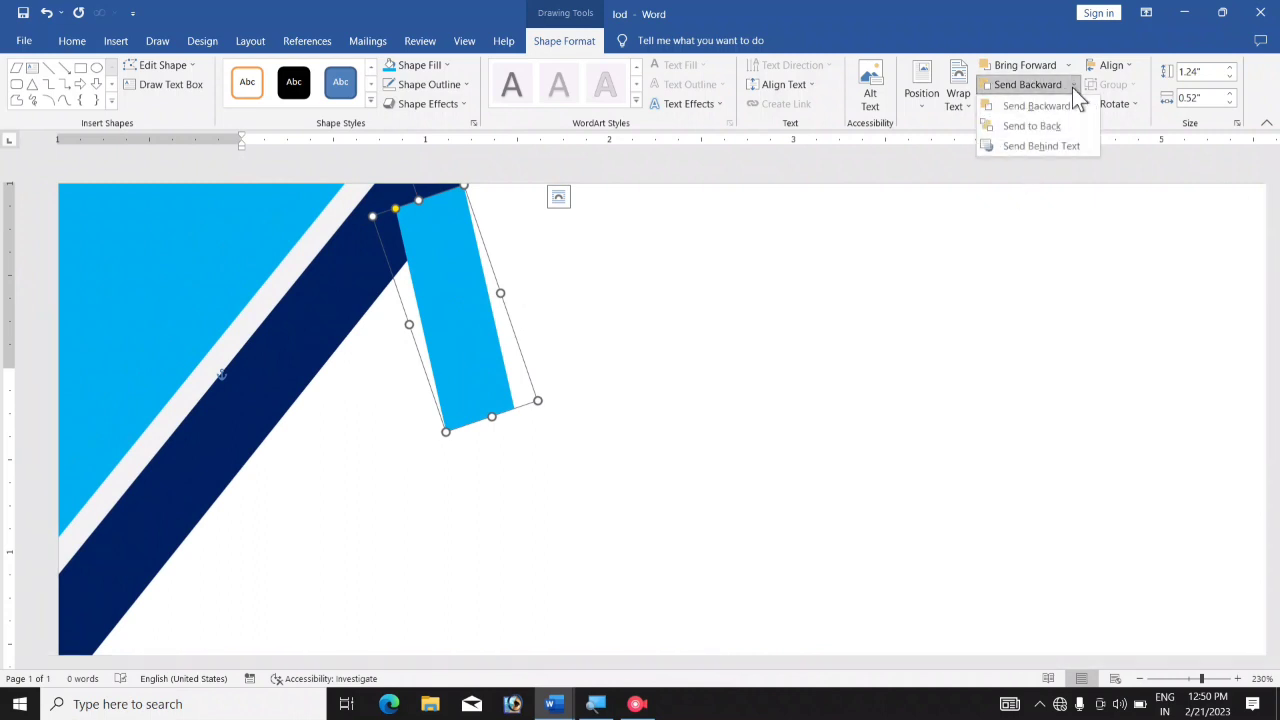
pyautogui.click(1053, 131)
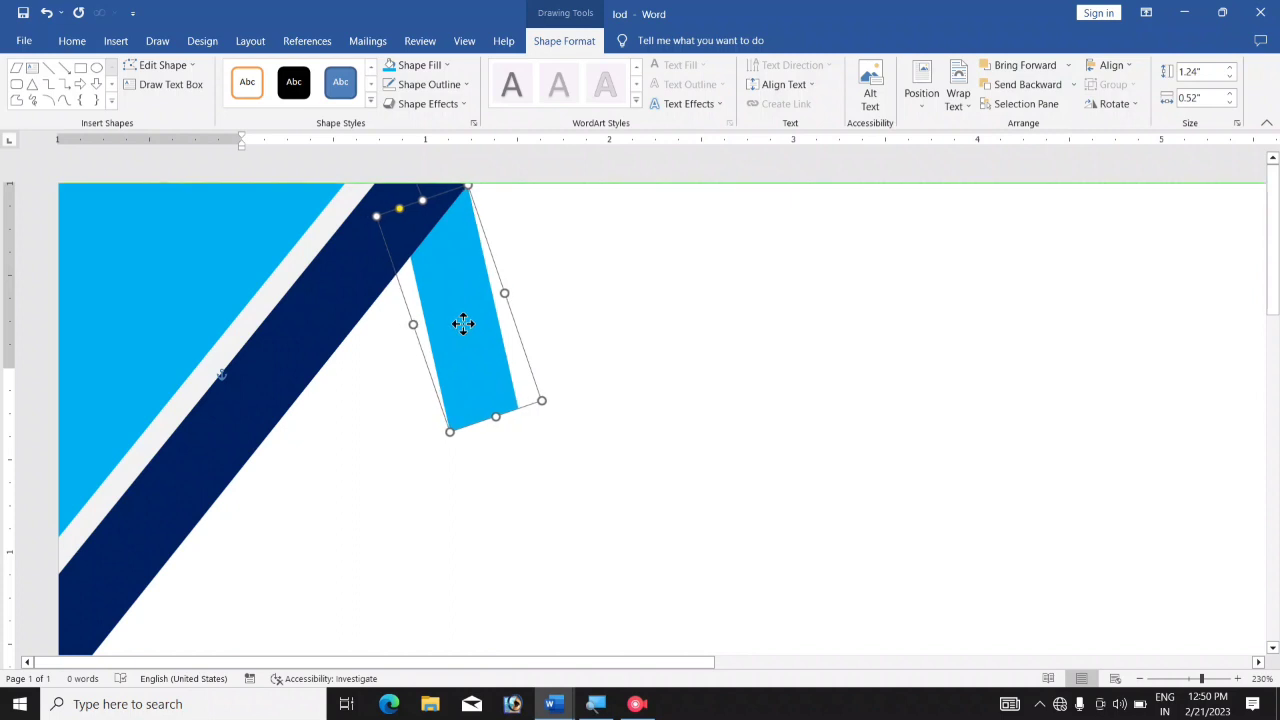
pyautogui.click(645, 360)
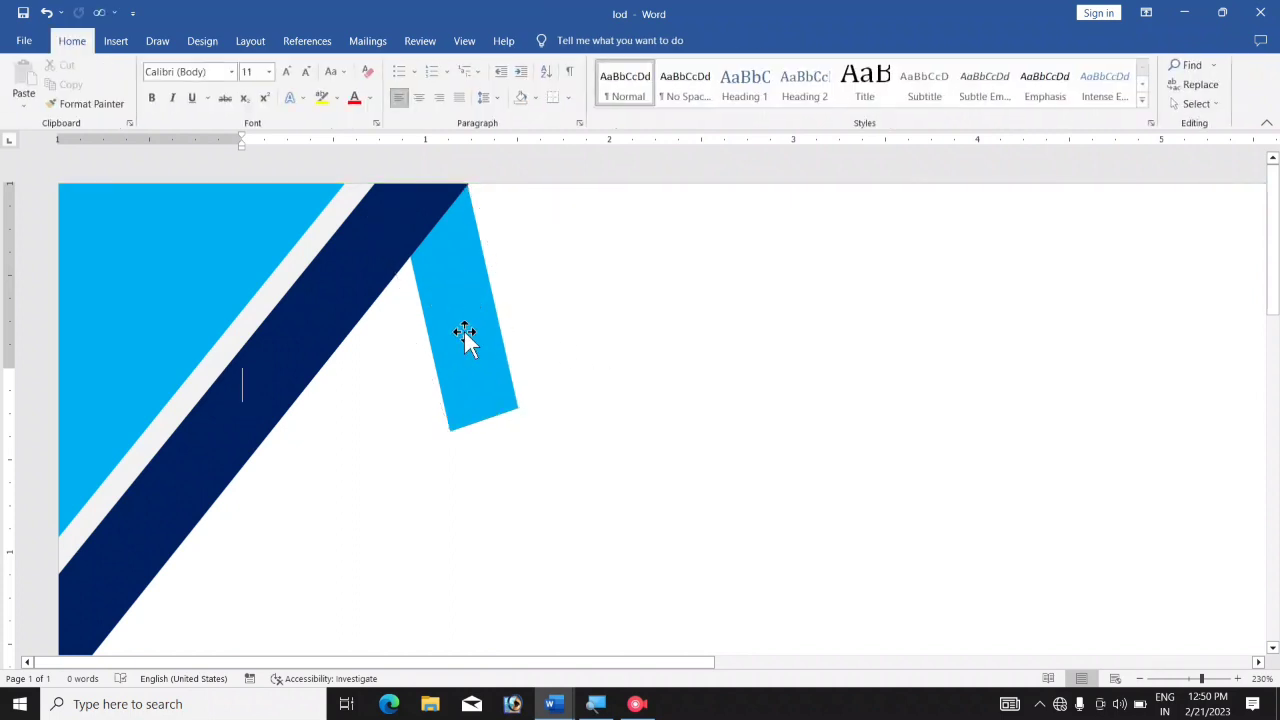
pyautogui.click(465, 337)
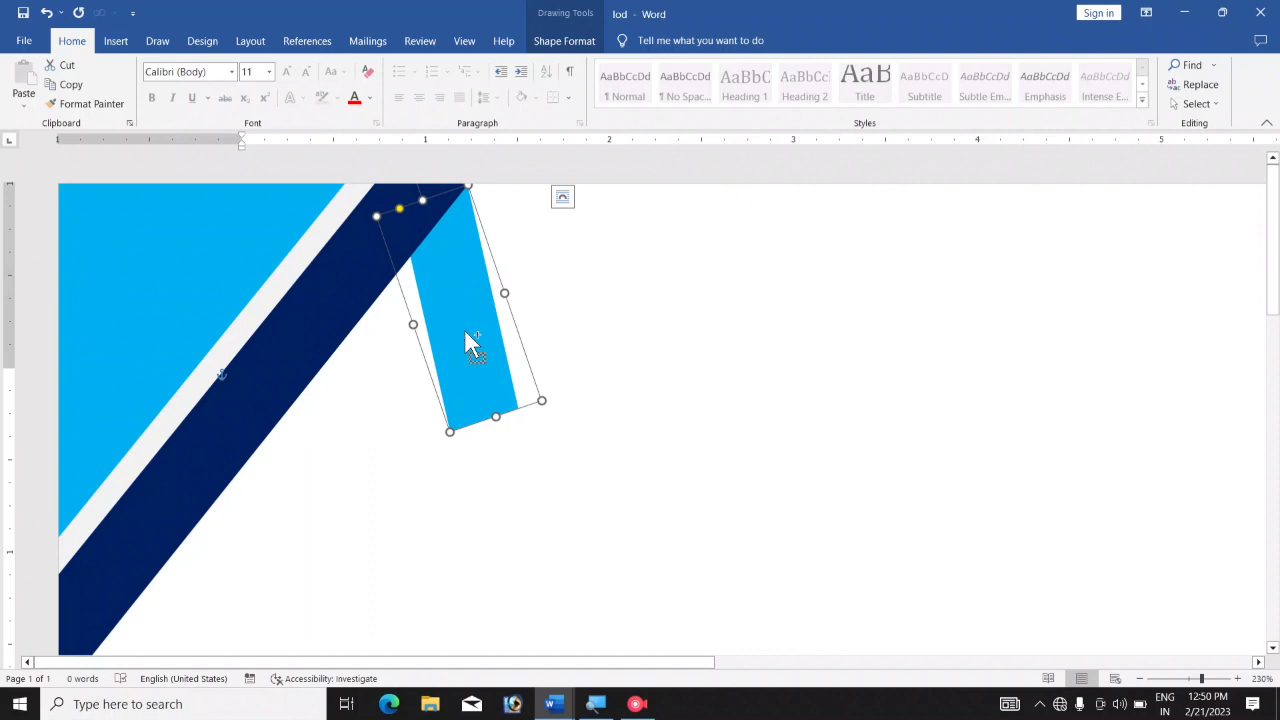
# Step: Duplicate the light-blue bar with Ctrl+D, rotate the copy the opposite way and fit it against the first
pyautogui.hotkey('ctrl', 'd')
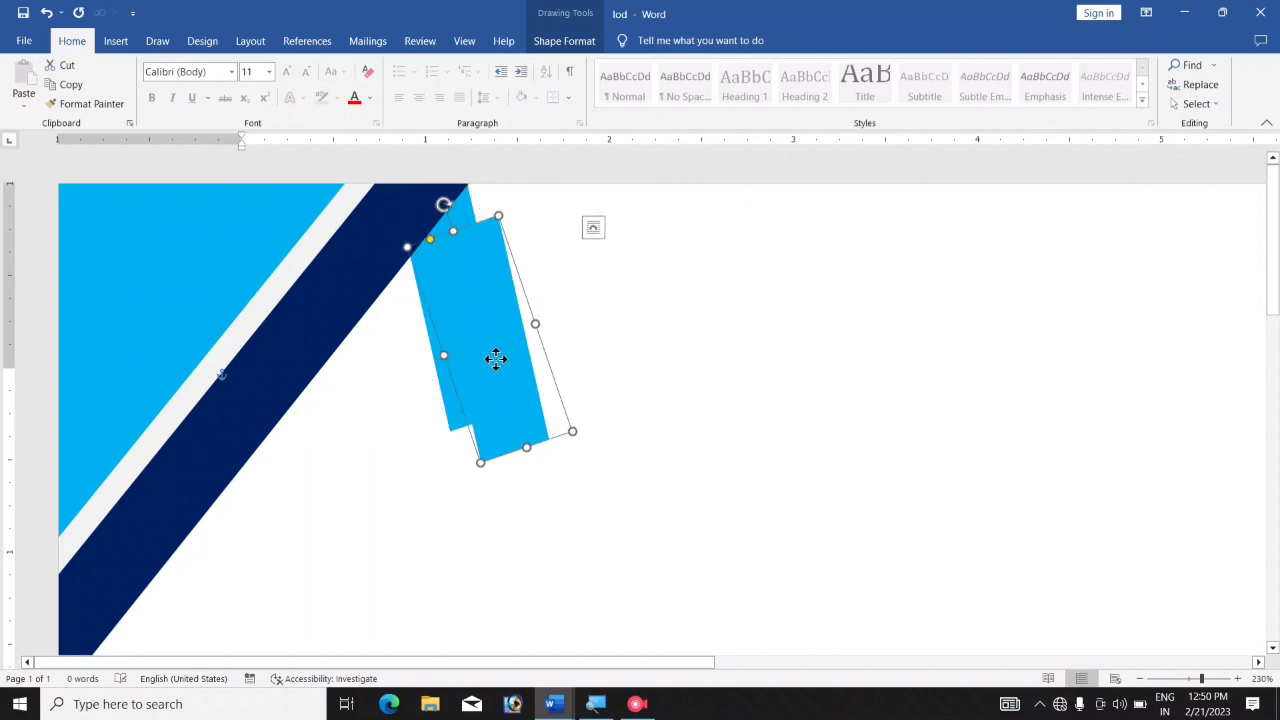
pyautogui.moveTo(496, 359); pyautogui.dragTo(634, 372)
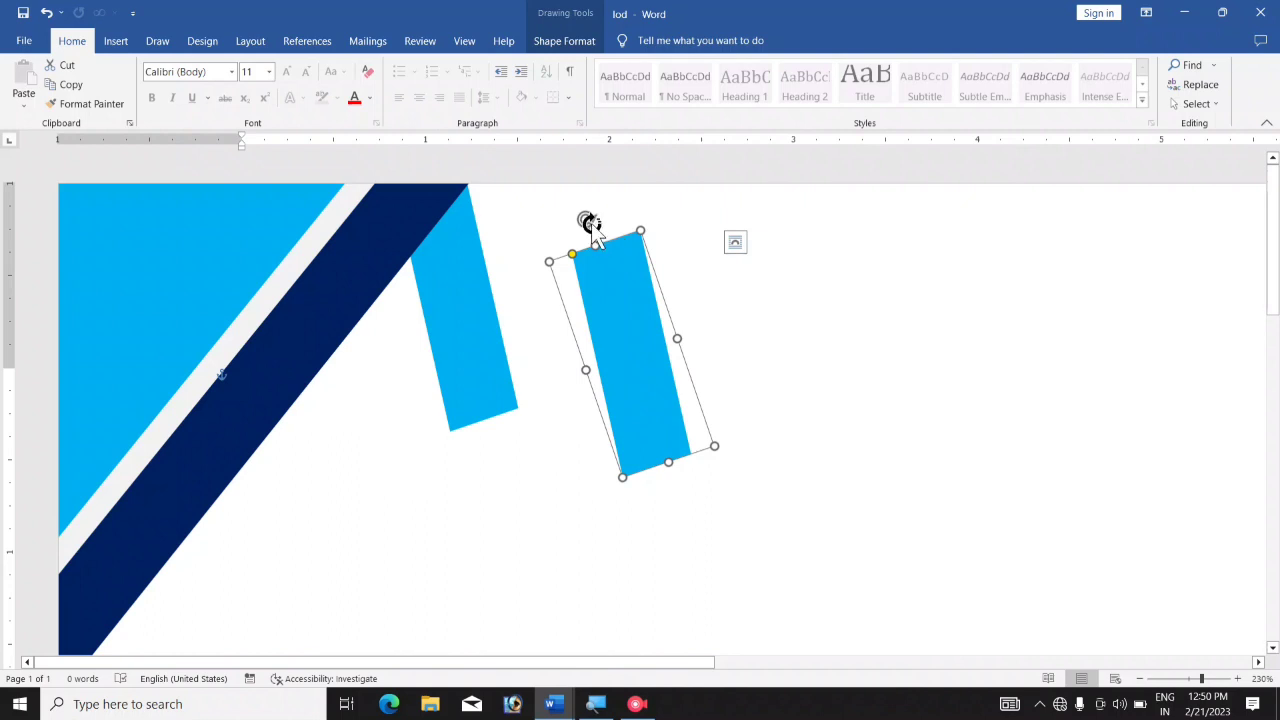
pyautogui.moveTo(586, 218); pyautogui.dragTo(680, 222)
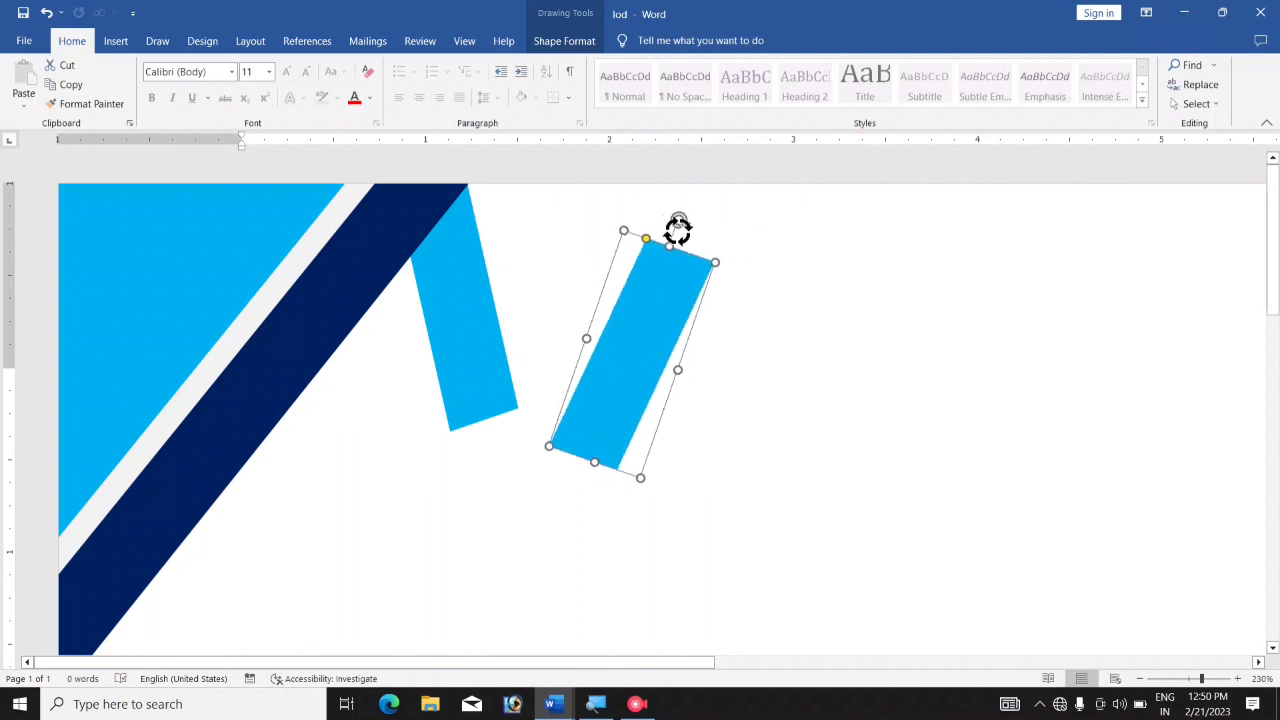
pyautogui.moveTo(624, 360)
pyautogui.mouseDown()
pyautogui.moveTo(524, 288)
pyautogui.moveTo(556, 243)
pyautogui.mouseUp()
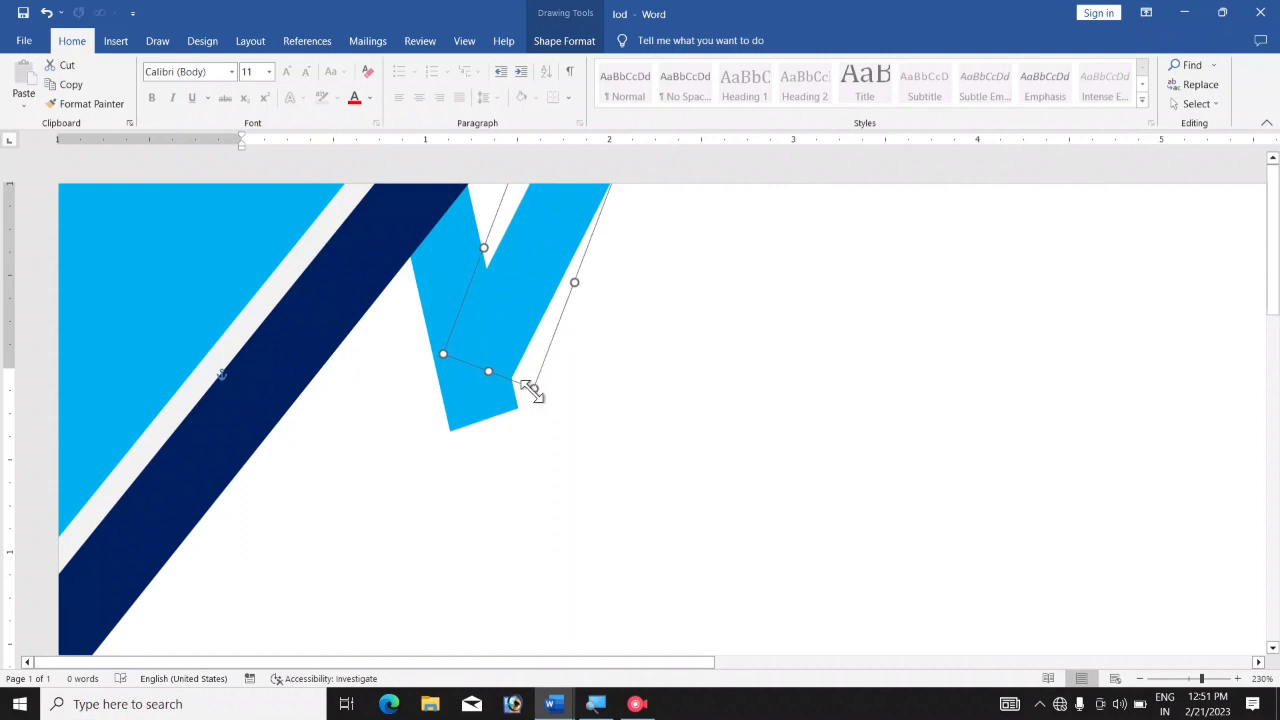
pyautogui.moveTo(530, 388); pyautogui.dragTo(520, 408)
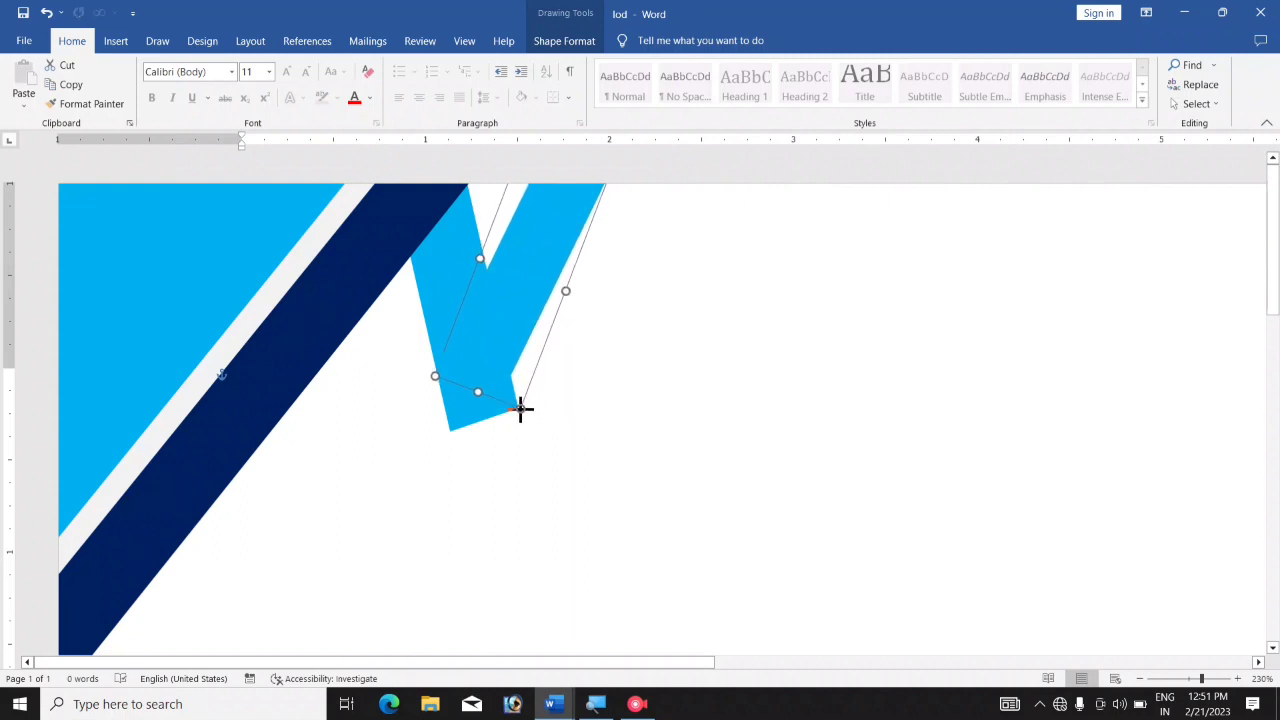
pyautogui.moveTo(499, 352); pyautogui.dragTo(509, 368)
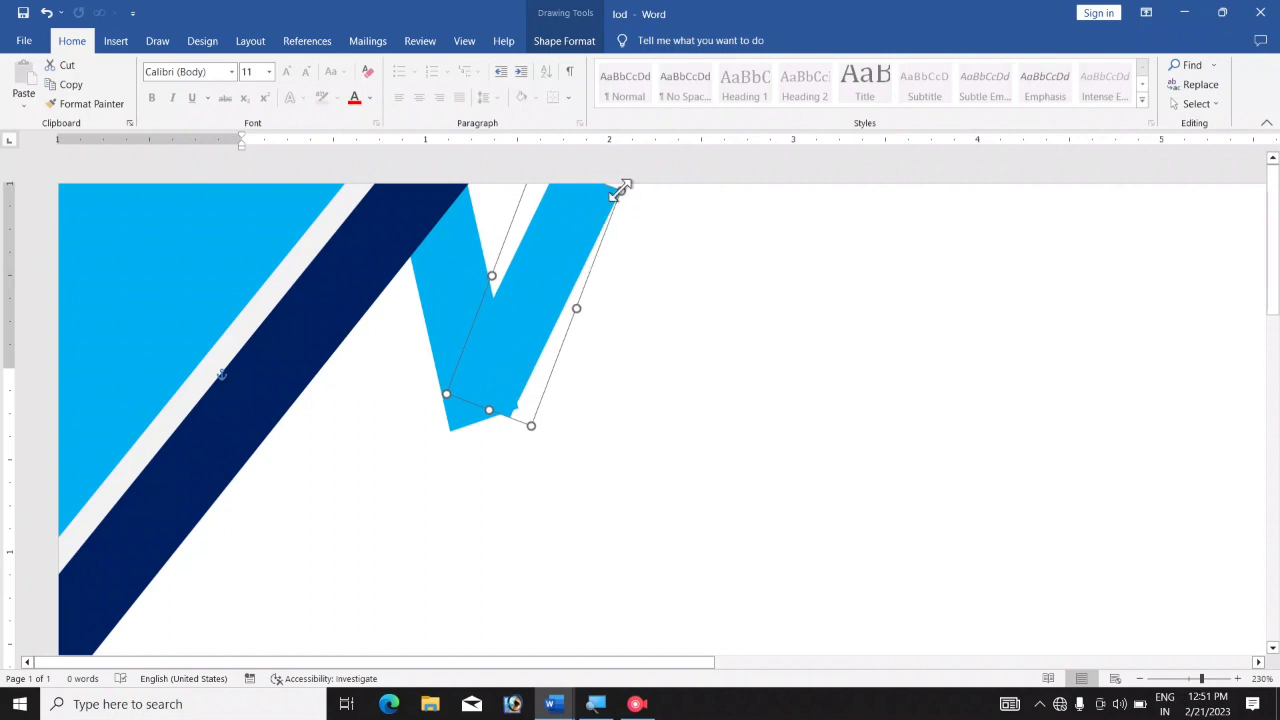
pyautogui.moveTo(621, 190); pyautogui.dragTo(614, 180)
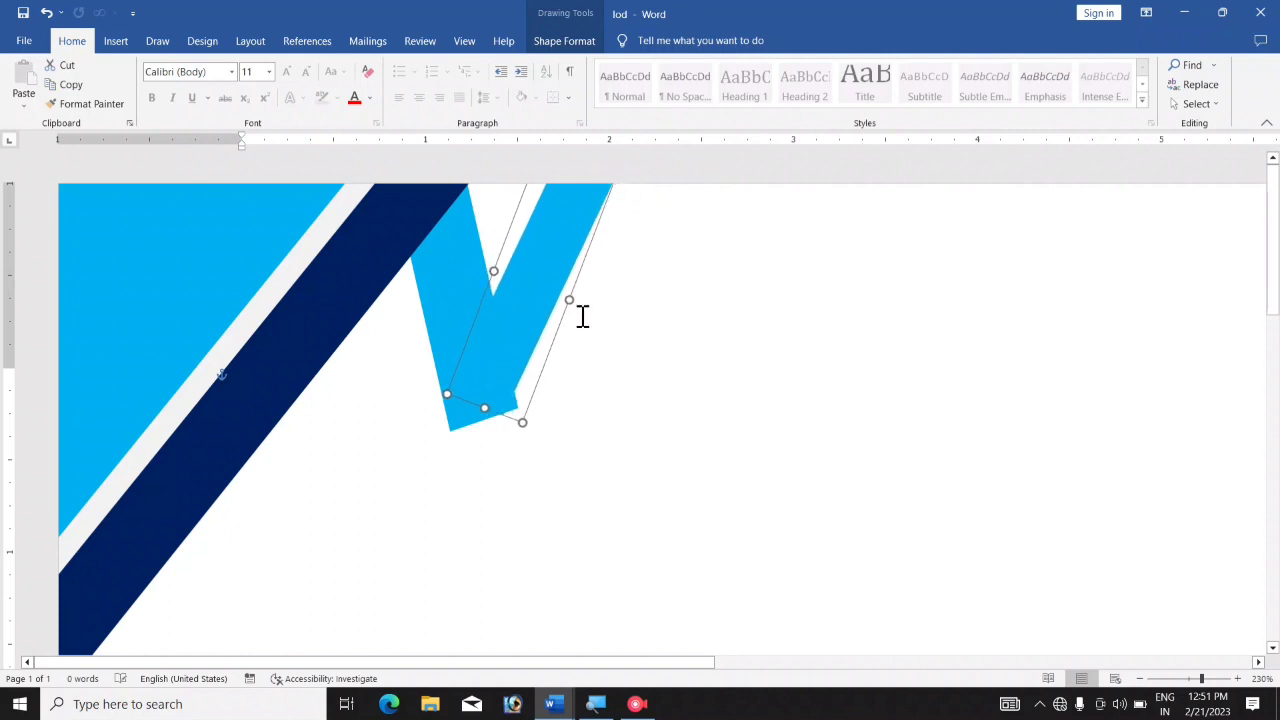
pyautogui.moveTo(570, 300); pyautogui.dragTo(573, 304)
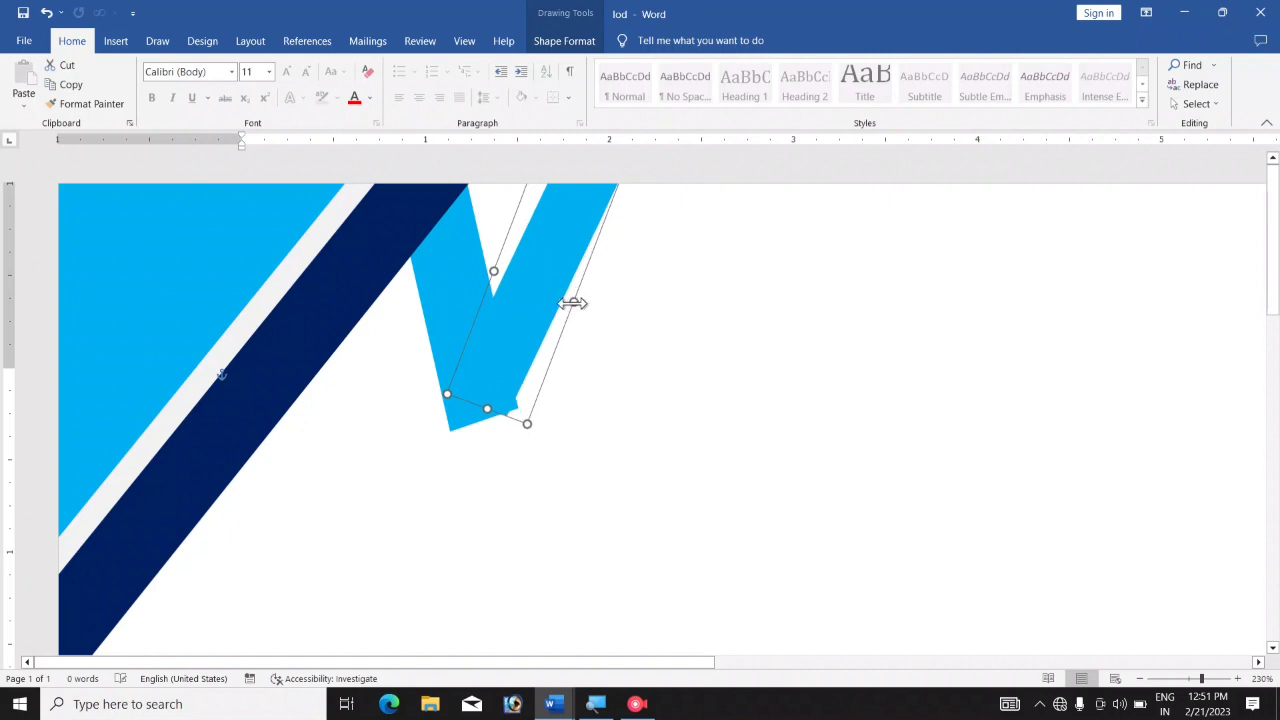
pyautogui.moveTo(517, 340); pyautogui.dragTo(521, 335)
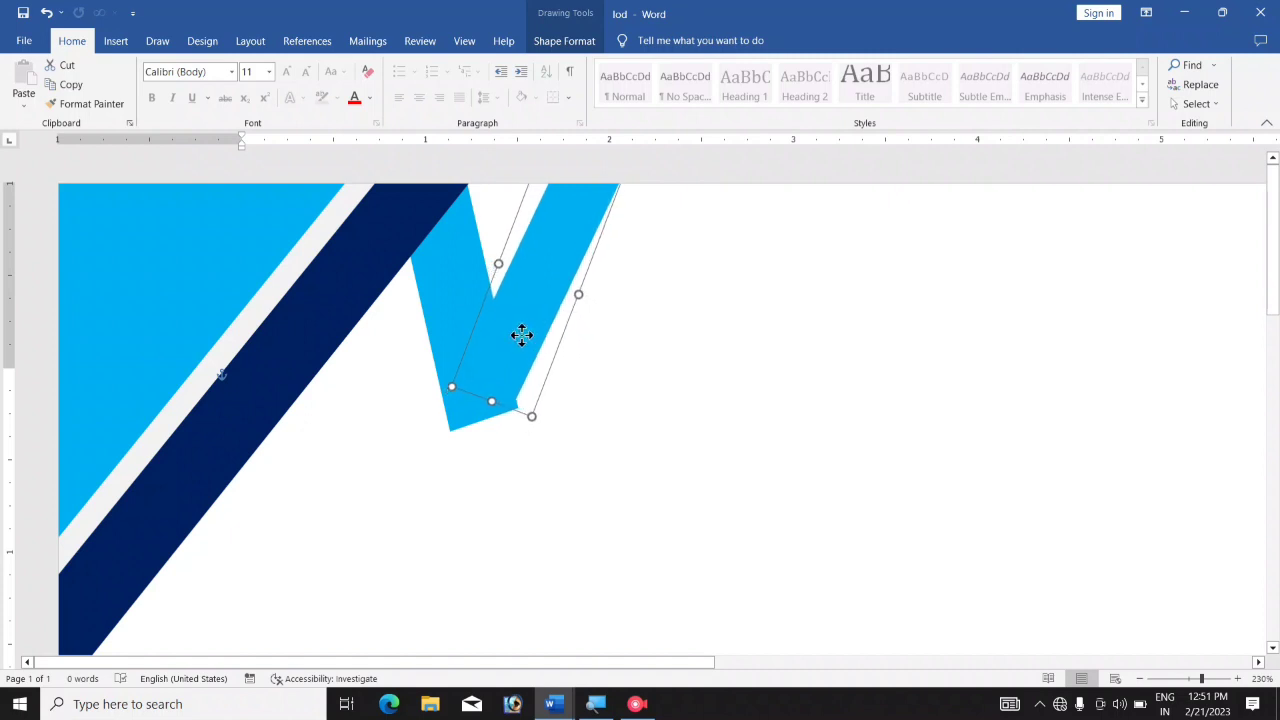
# Step: Fill the copied bar dark navy, send it to the back, and nudge it into place
pyautogui.click(577, 42)
pyautogui.click(420, 65)
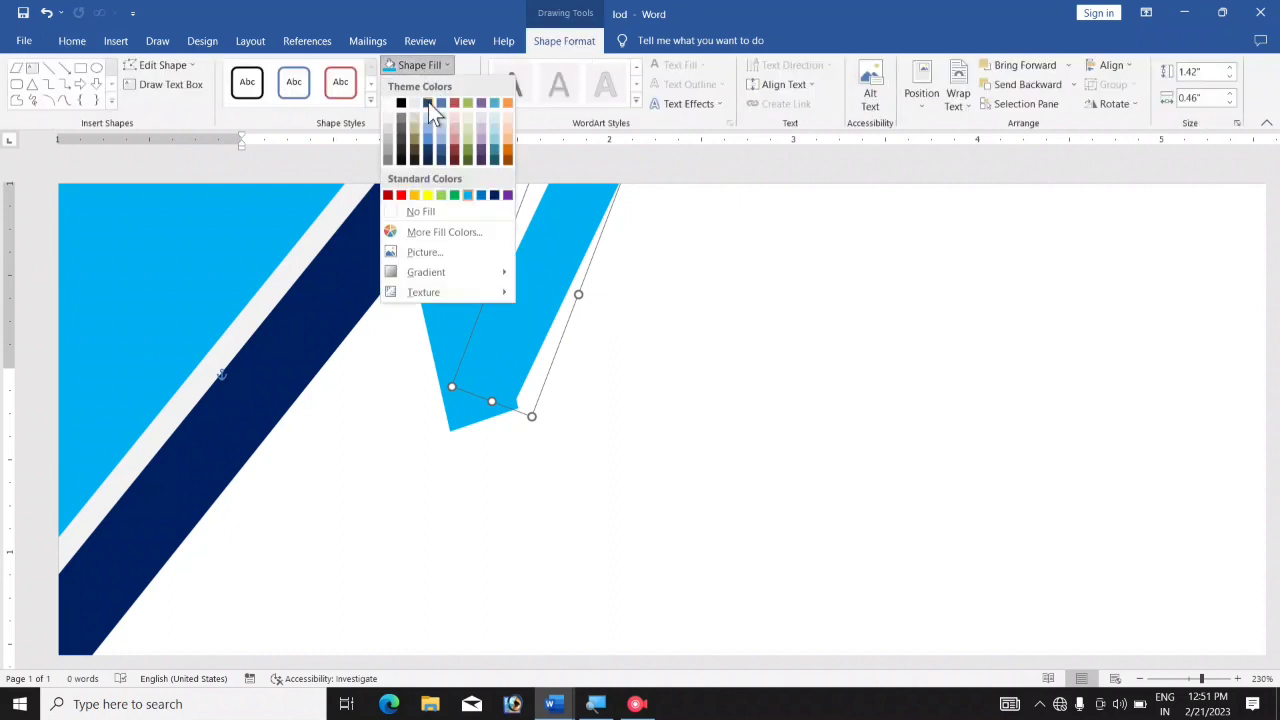
pyautogui.click(494, 195)
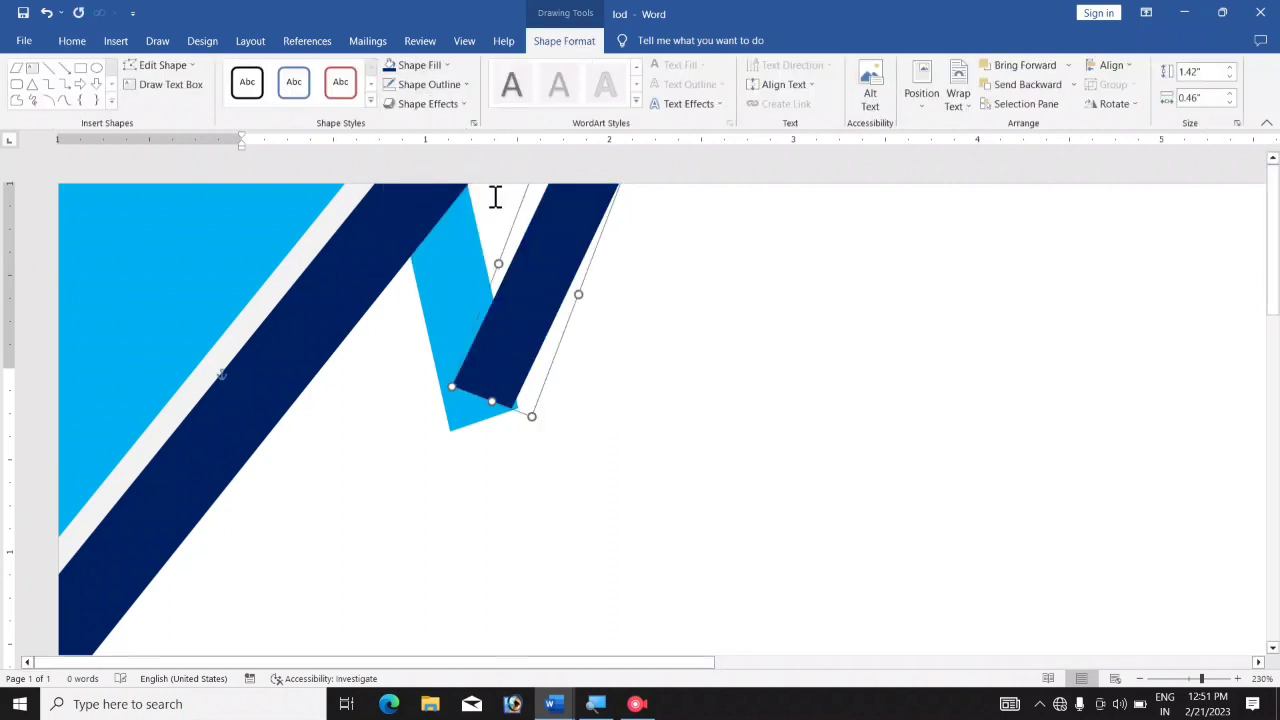
pyautogui.click(1068, 88)
pyautogui.click(1049, 128)
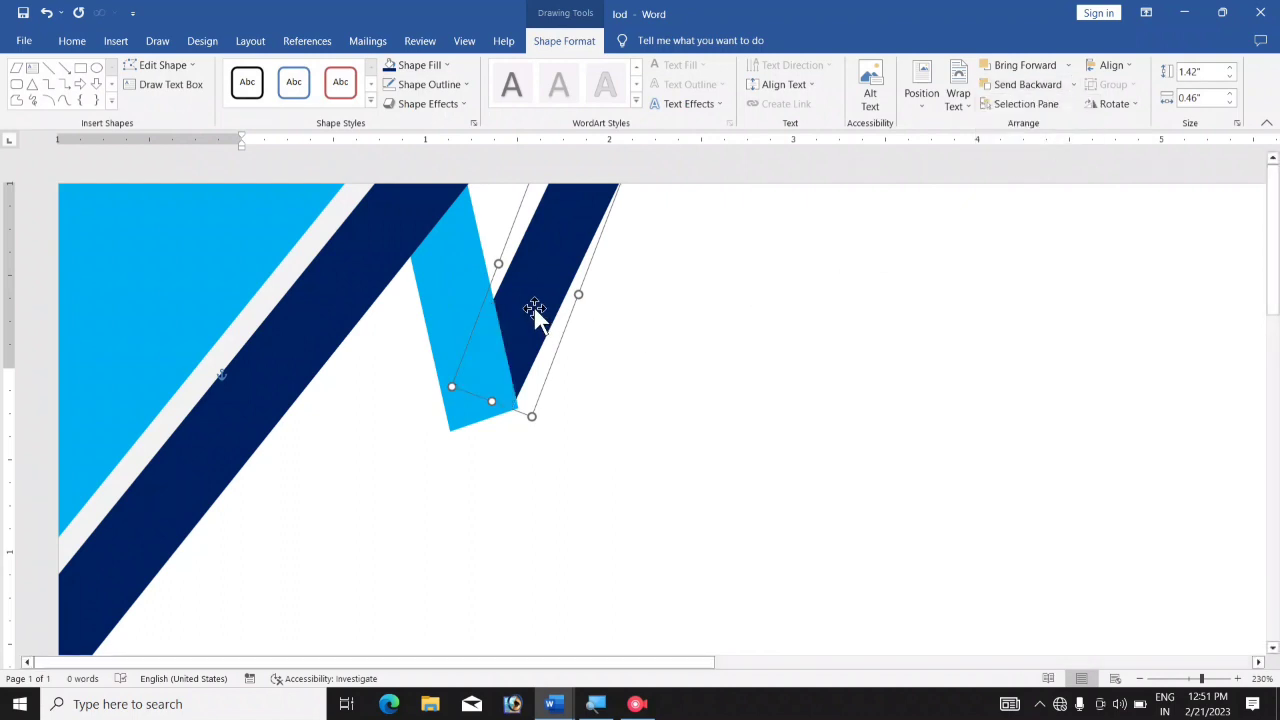
pyautogui.moveTo(534, 308); pyautogui.dragTo(539, 308)
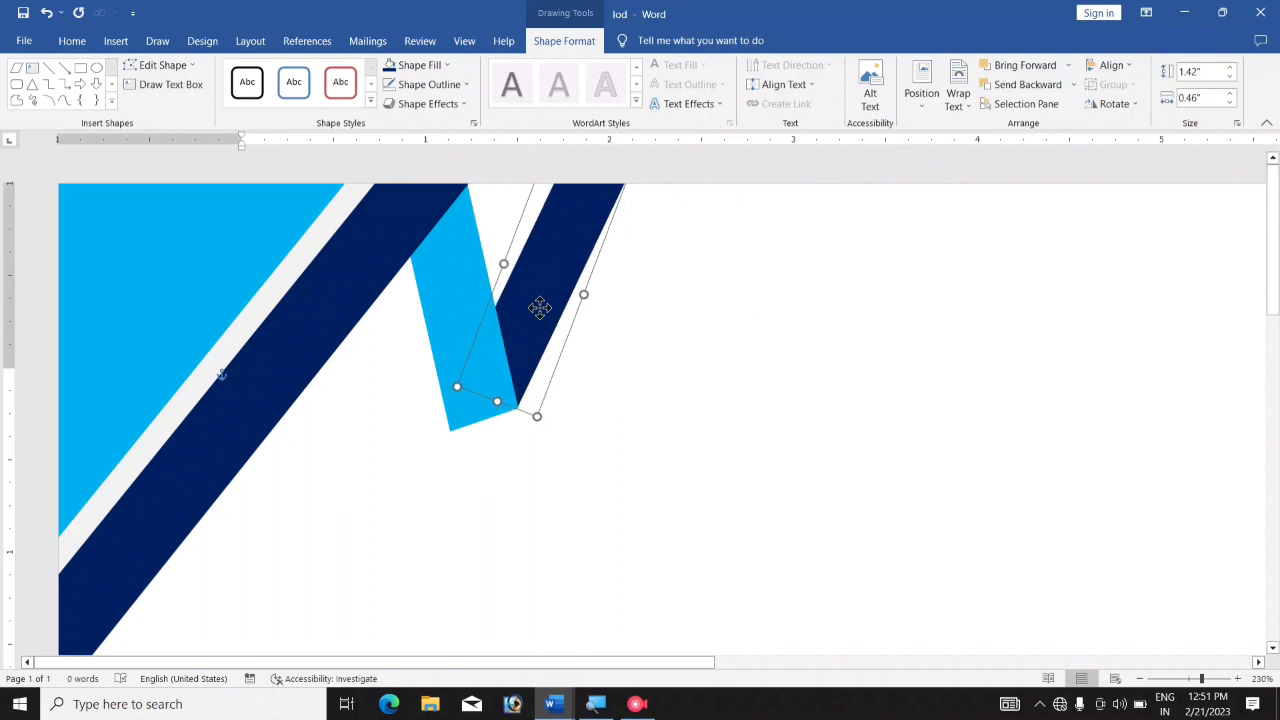
pyautogui.click(660, 367)
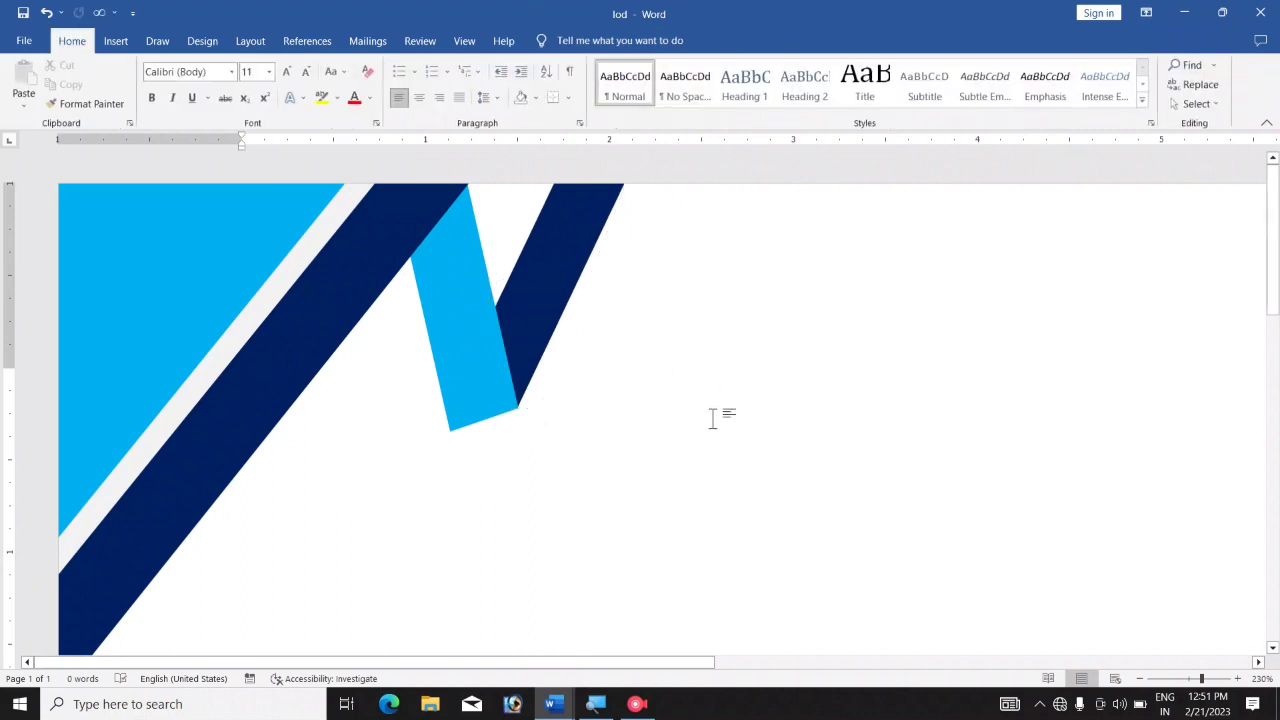
pyautogui.scroll(-4, 748, 437)
pyautogui.scroll(-4, 748, 437)
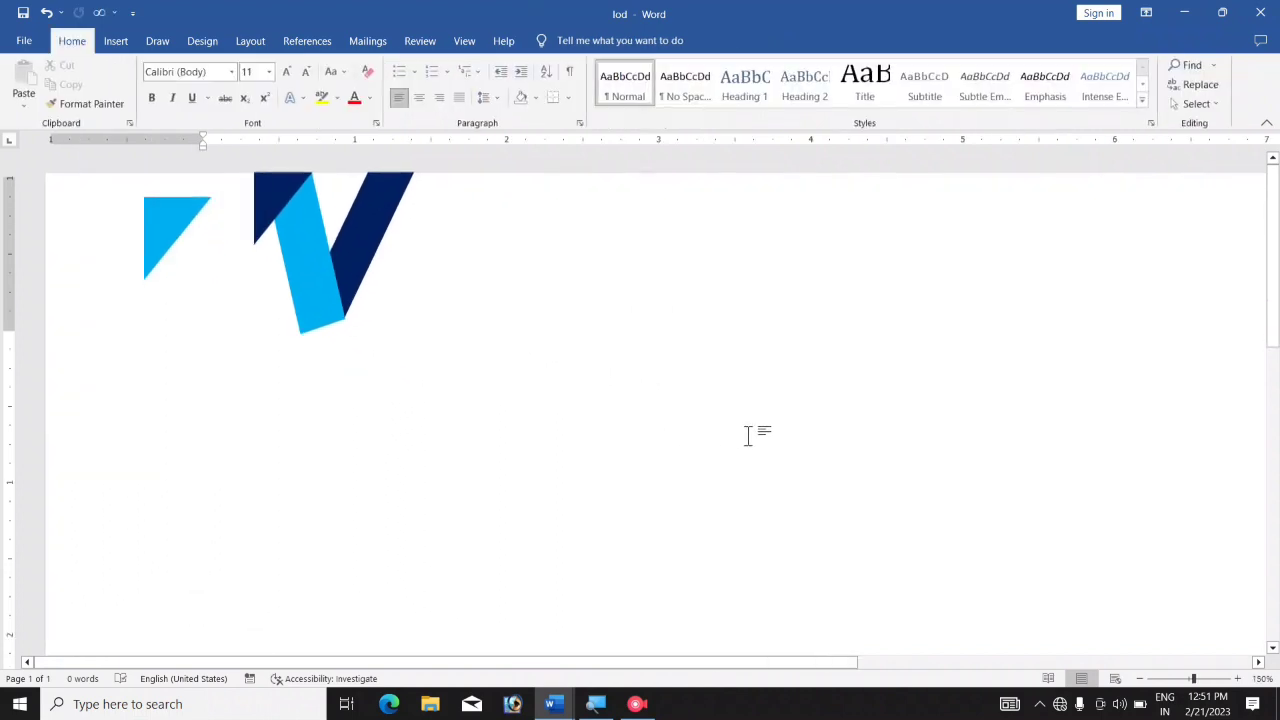
pyautogui.scroll(-3, 748, 437)
pyautogui.scroll(-3, 748, 440)
pyautogui.scroll(-1, 748, 437)
pyautogui.scroll(-1, 748, 440)
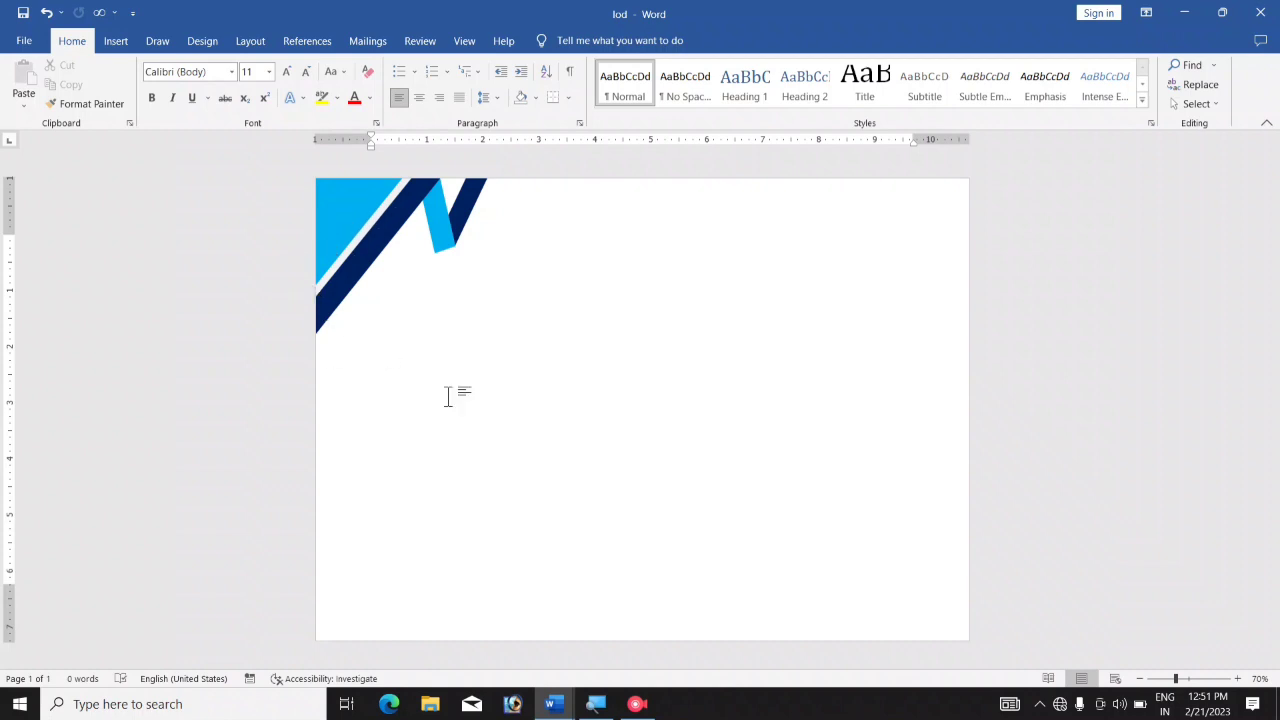
pyautogui.scroll(4, 585, 303)
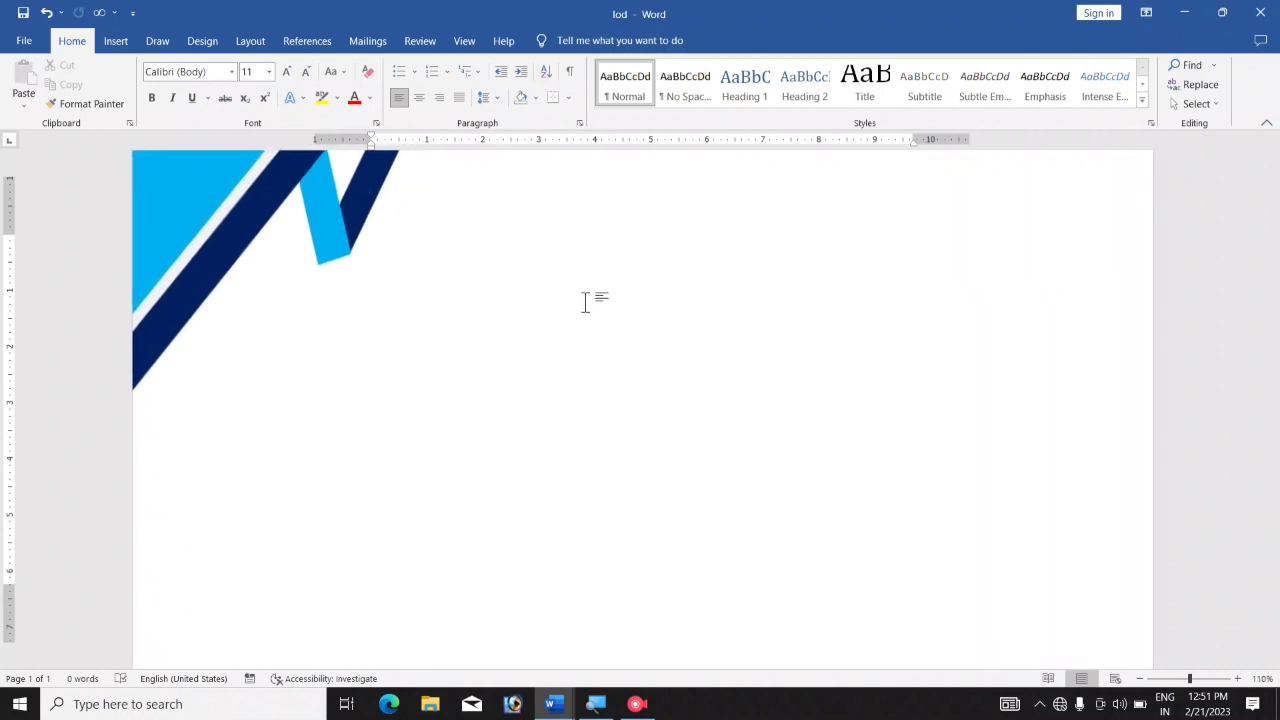
pyautogui.scroll(1, 391, 314)
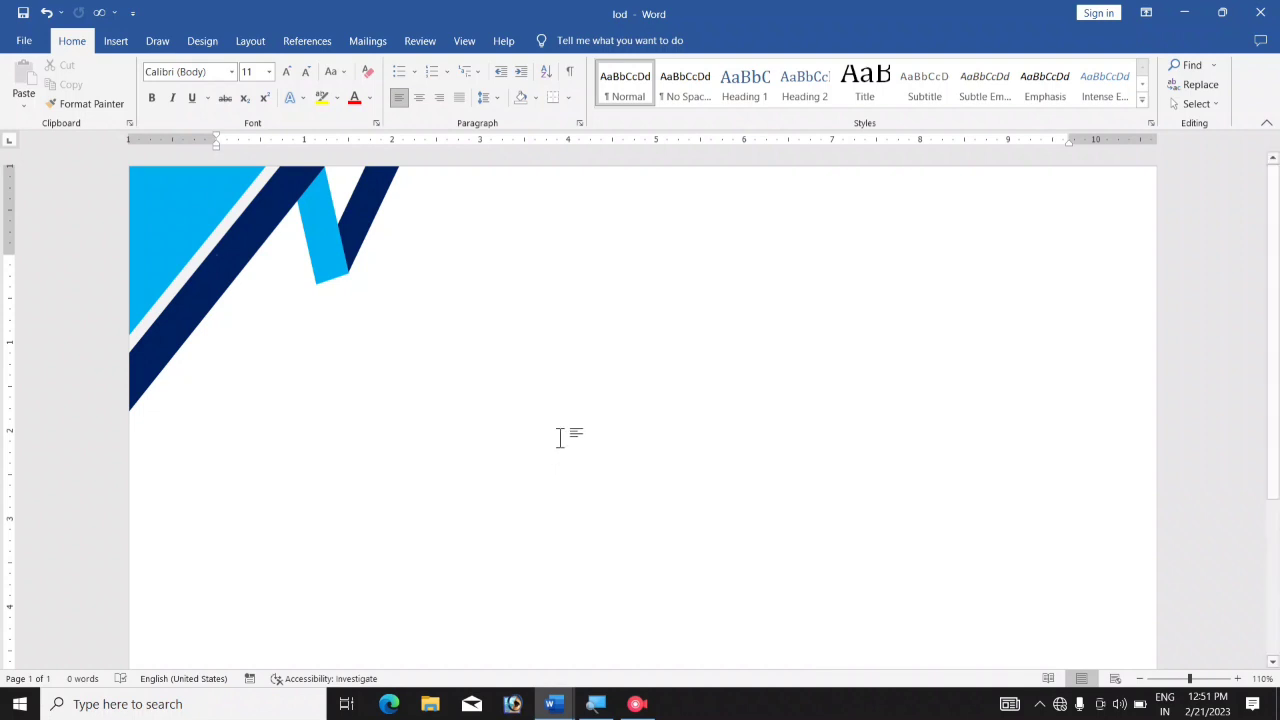
# Step: Select a corner stripe and open the Selection Pane
pyautogui.click(195, 203)
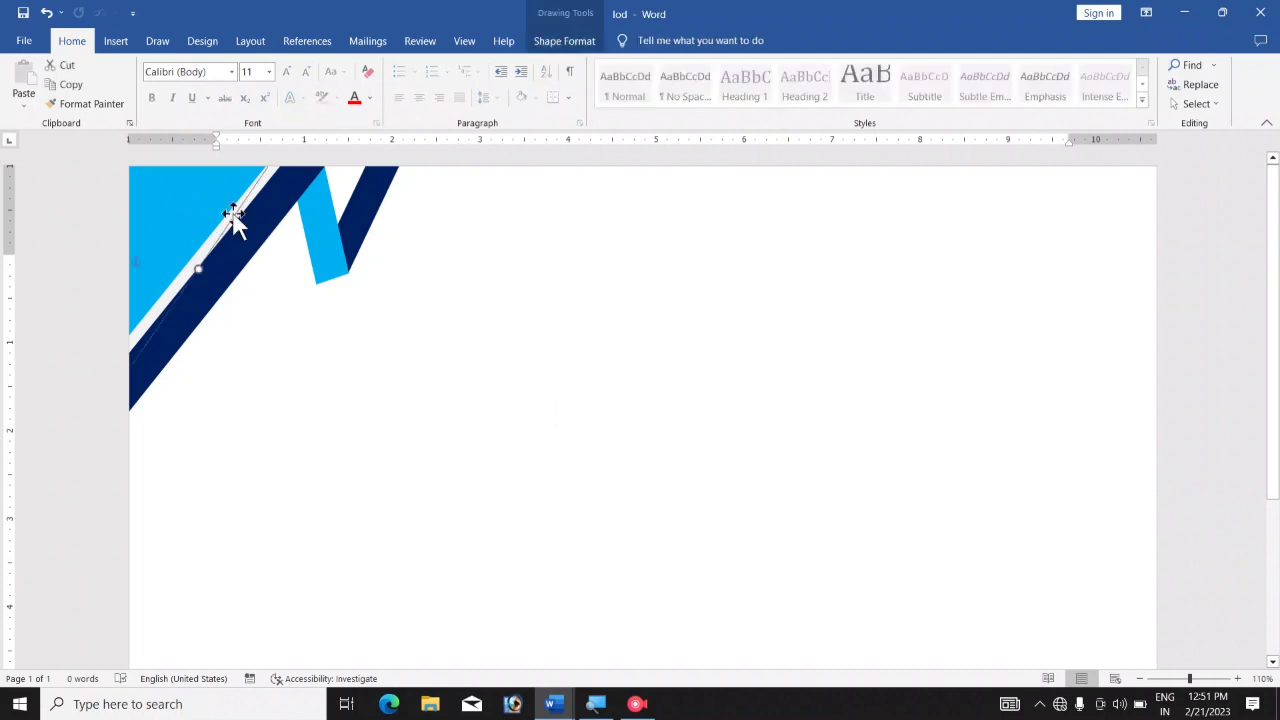
pyautogui.click(566, 47)
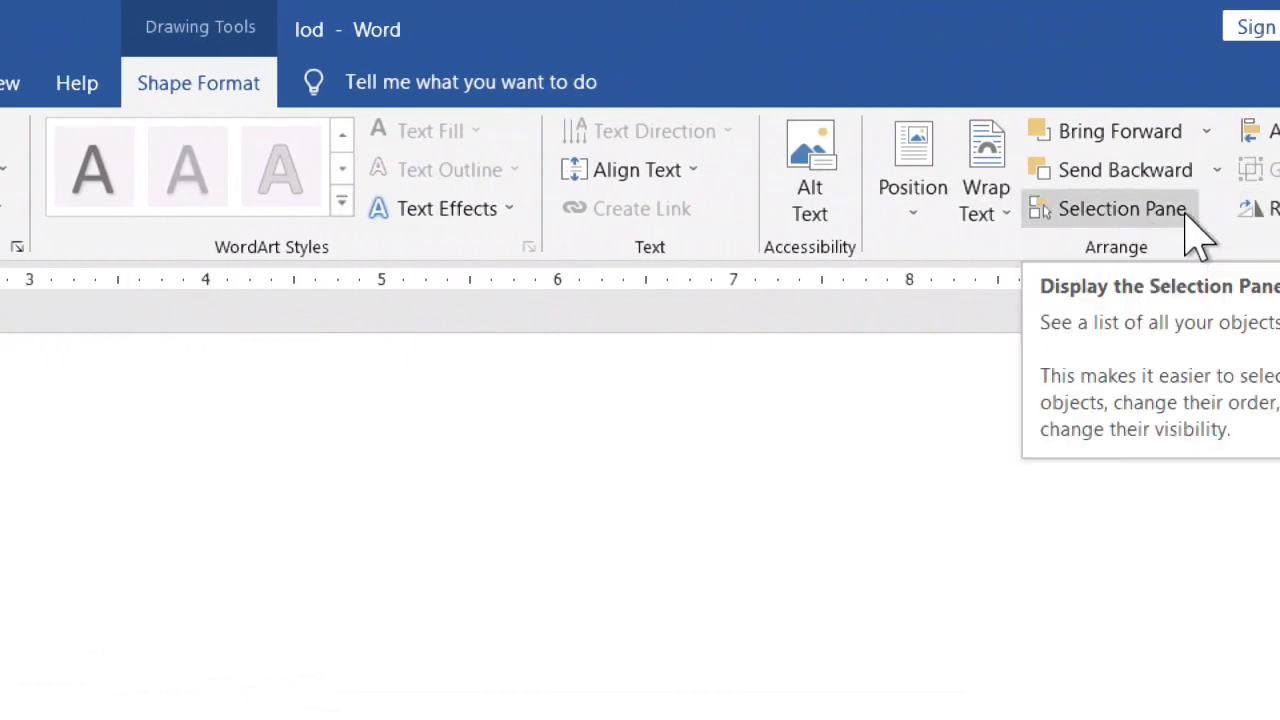
pyautogui.click(1186, 212)
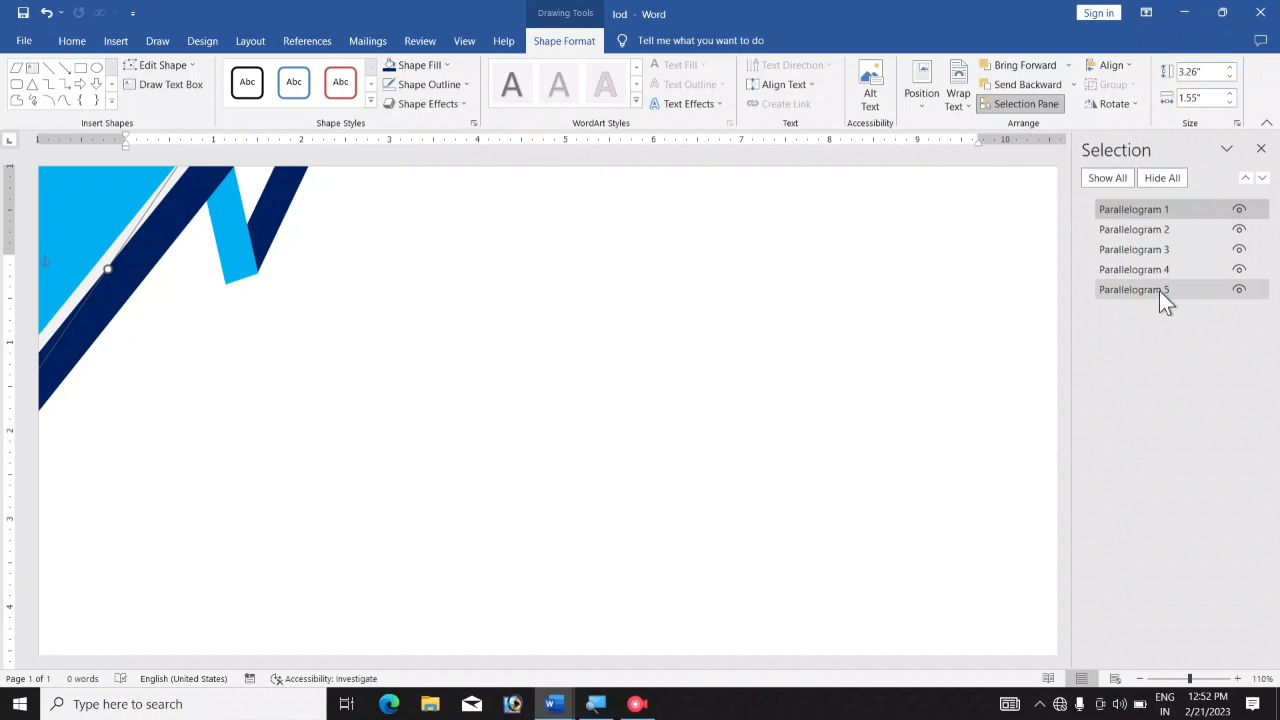
# Step: Ctrl-select Parallelogram 1 through 5 in the Selection Pane
pyautogui.keyDown('ctrl'); pyautogui.click(1159, 290); pyautogui.keyUp('ctrl')
pyautogui.keyDown('ctrl'); pyautogui.click(1159, 275); pyautogui.keyUp('ctrl')
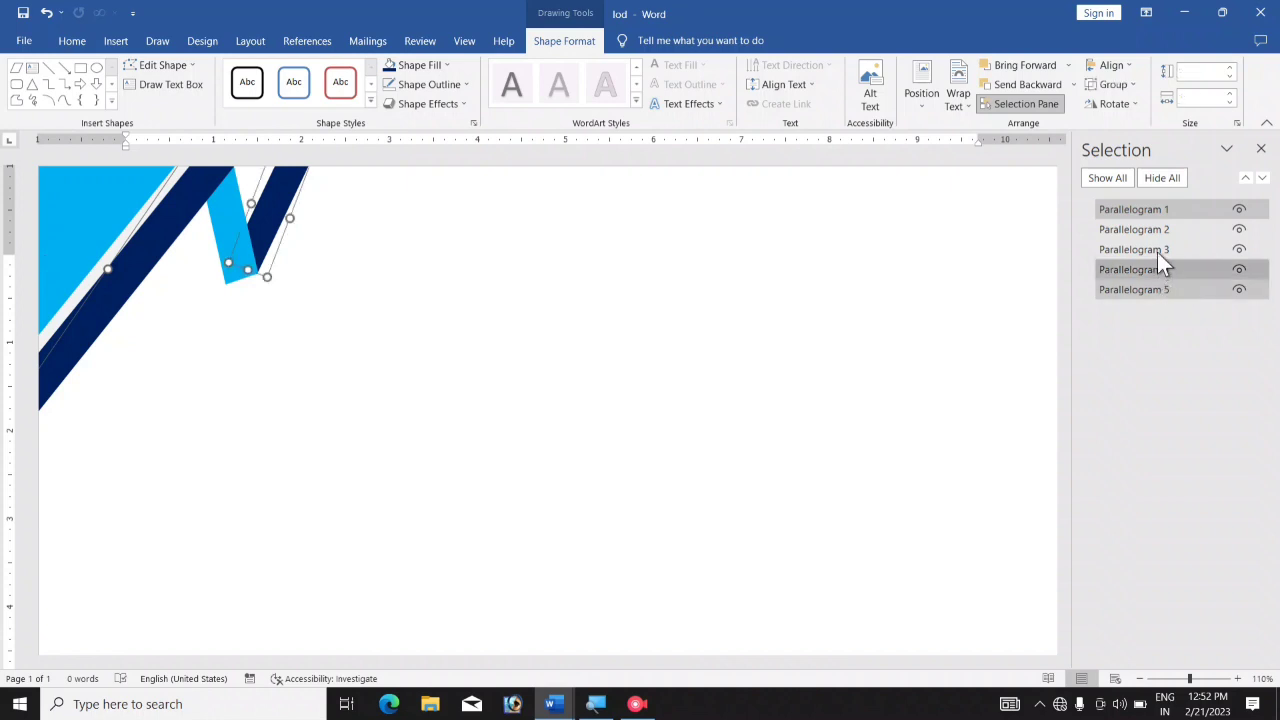
pyautogui.keyDown('ctrl'); pyautogui.click(1156, 248); pyautogui.keyUp('ctrl')
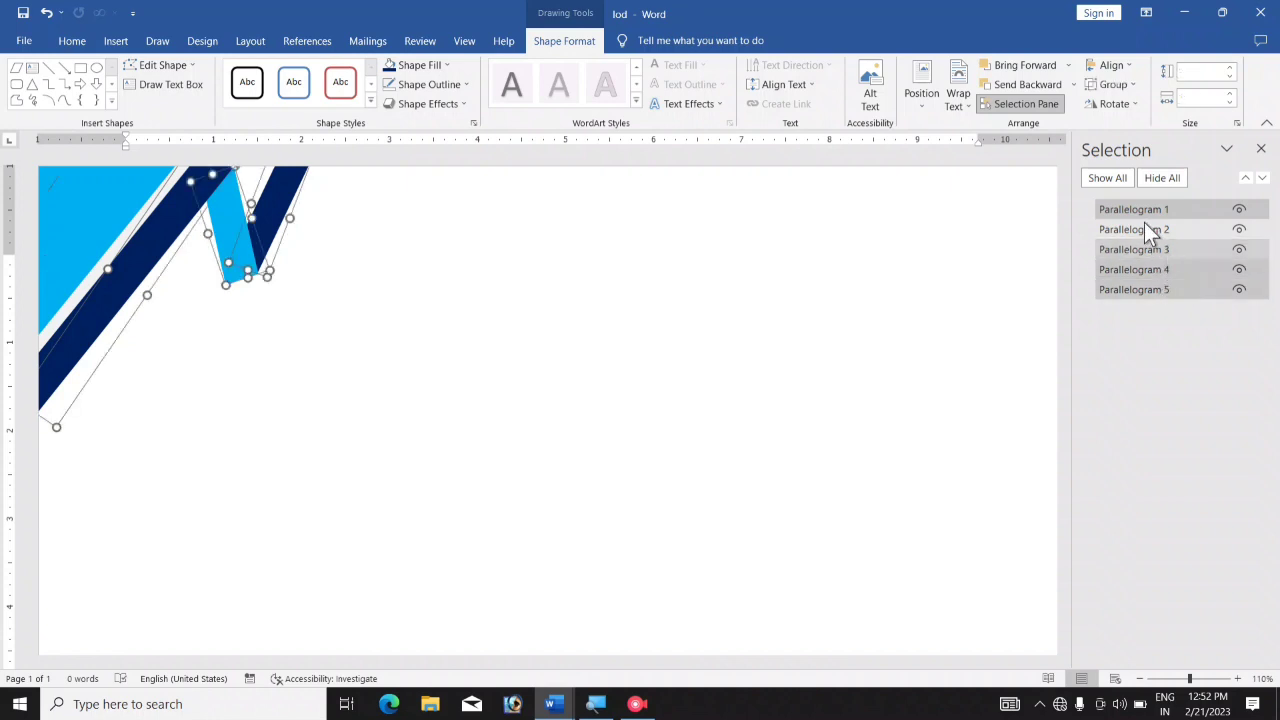
pyautogui.keyDown('ctrl'); pyautogui.click(1143, 228); pyautogui.keyUp('ctrl')
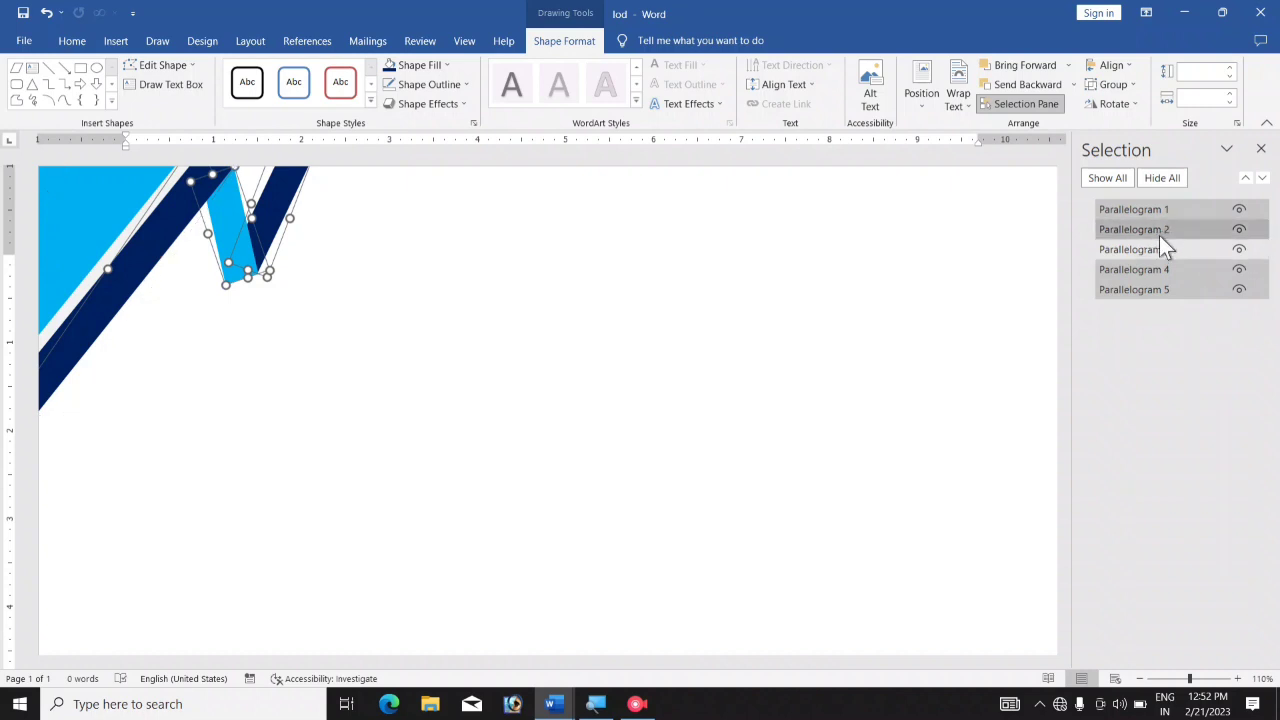
pyautogui.keyDown('ctrl'); pyautogui.click(1157, 248); pyautogui.keyUp('ctrl')
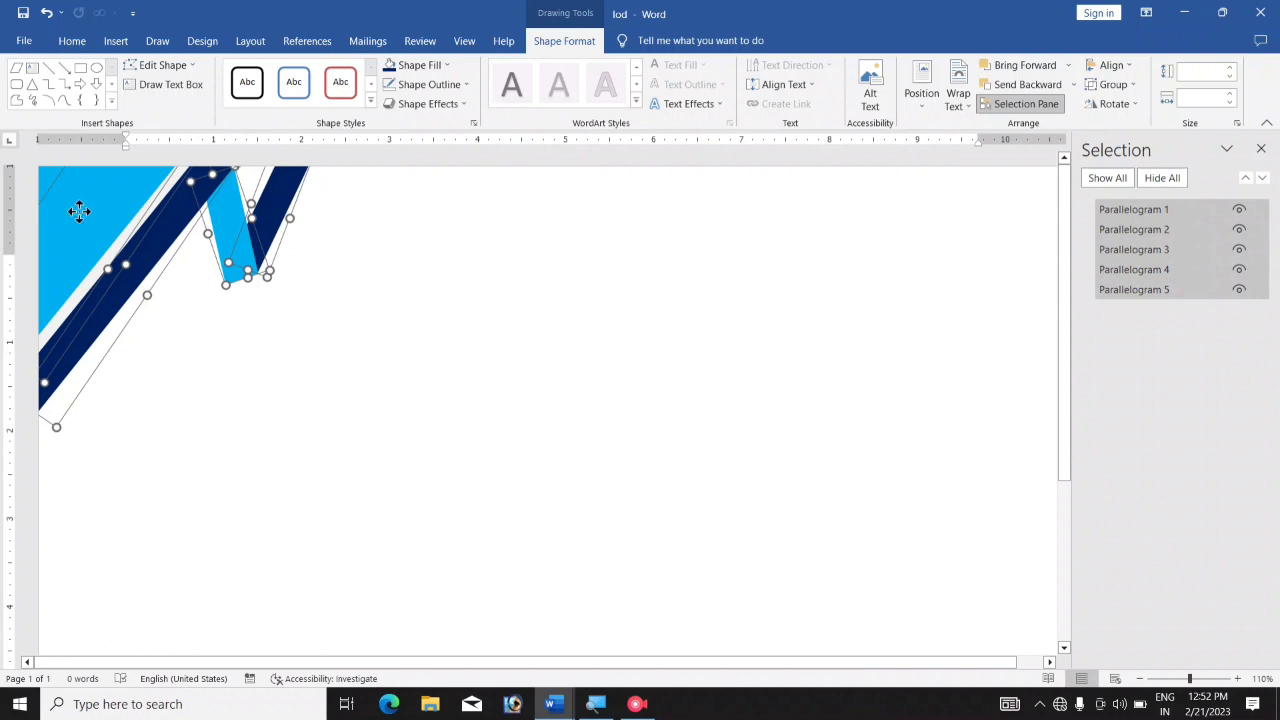
# Step: Group the five selected corner parallelograms into Group 6, then move the Selection pane aside
pyautogui.rightClick(79, 211)
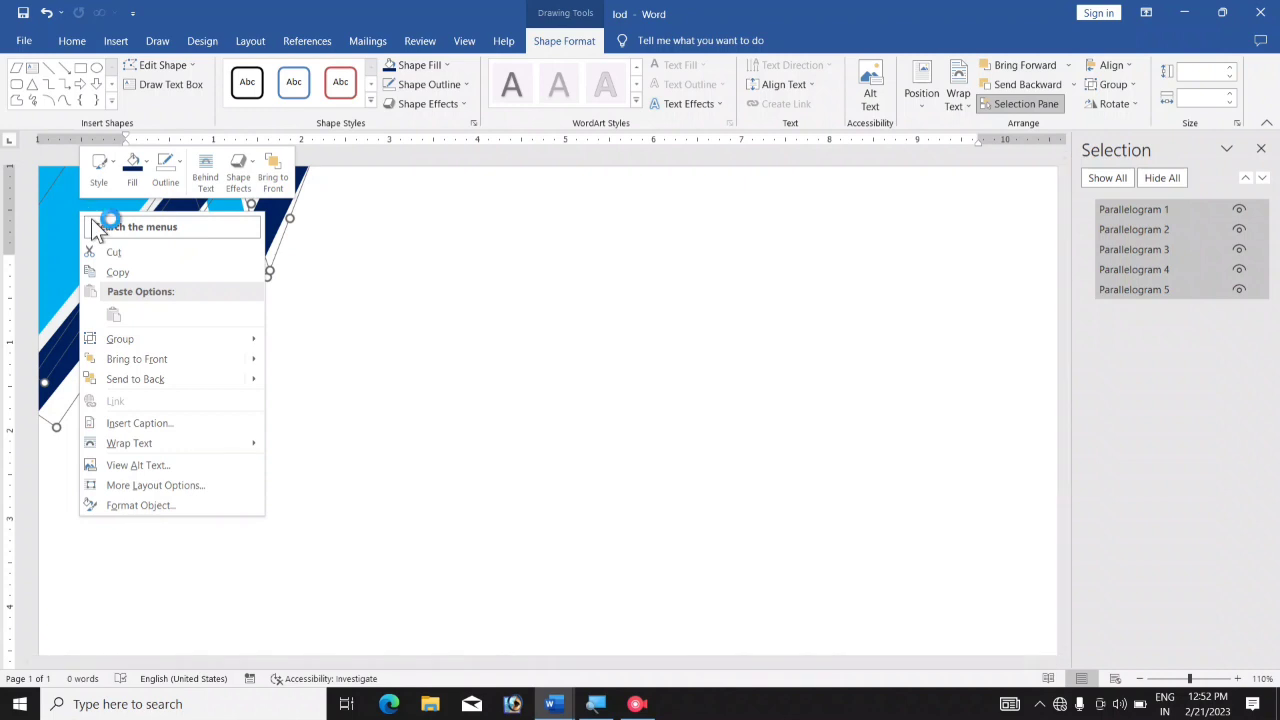
pyautogui.moveTo(170, 339)
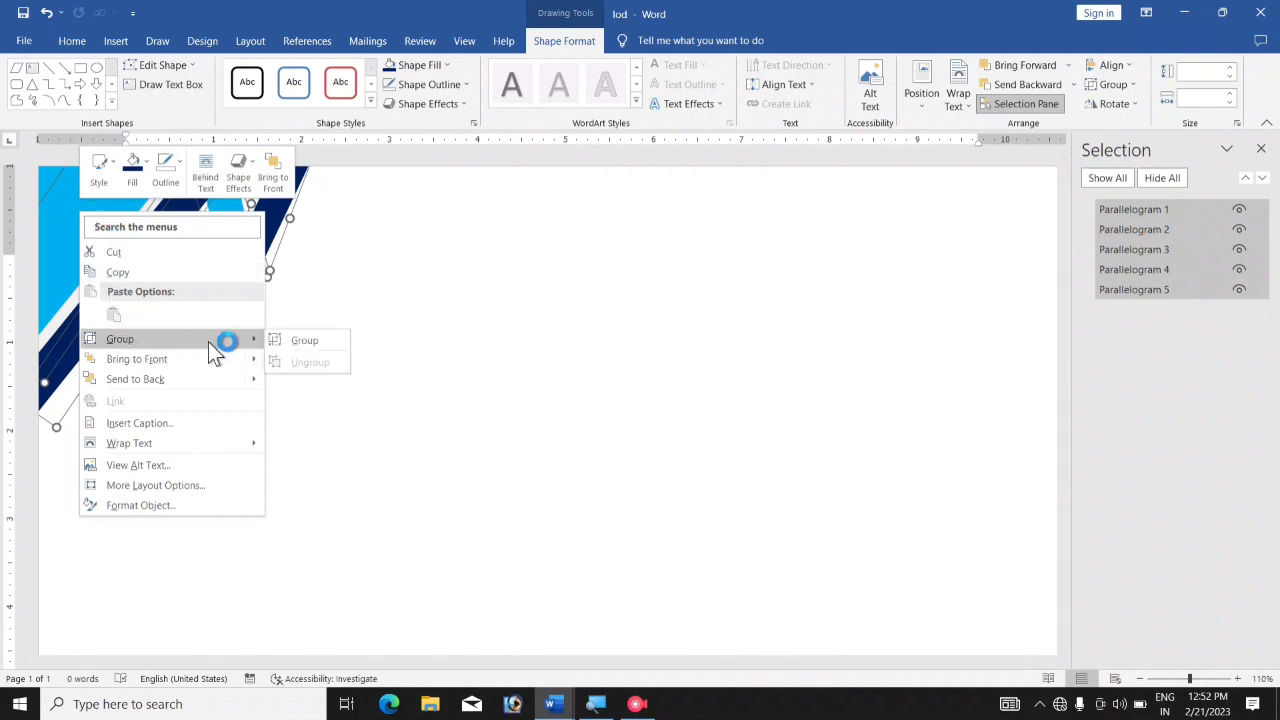
pyautogui.click(324, 342)
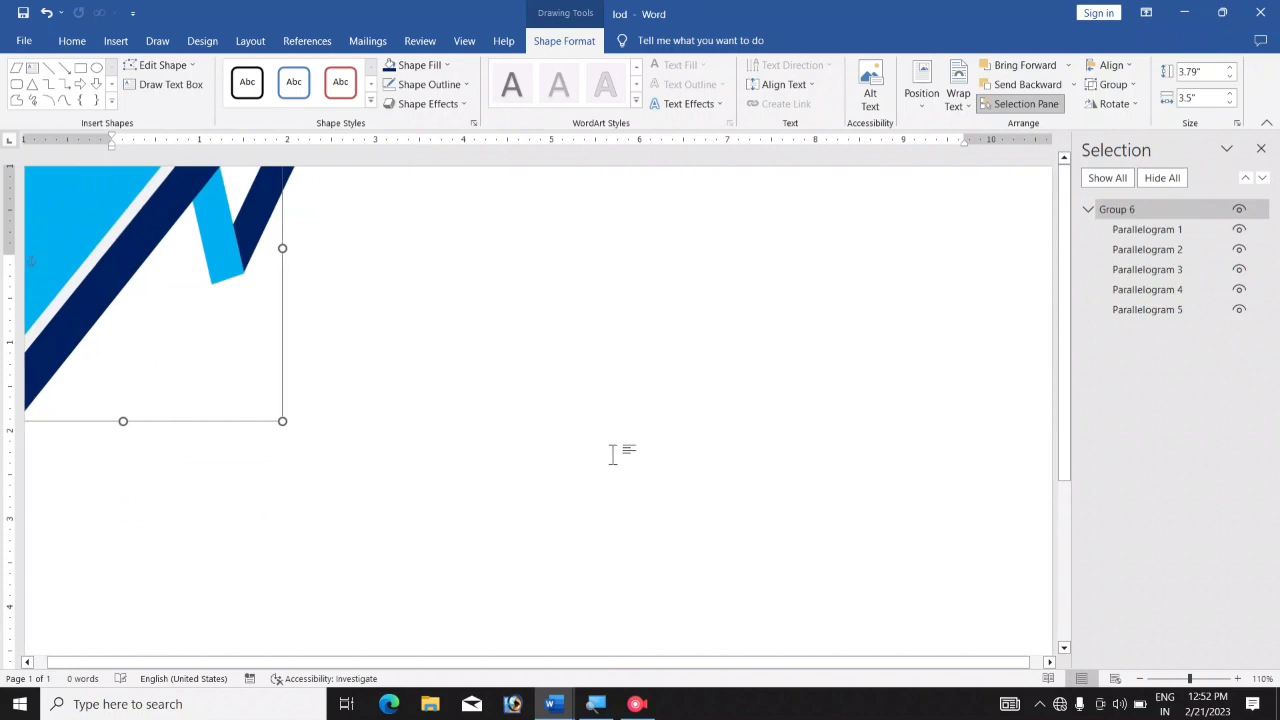
pyautogui.moveTo(1257, 143); pyautogui.dragTo(1250, 195)
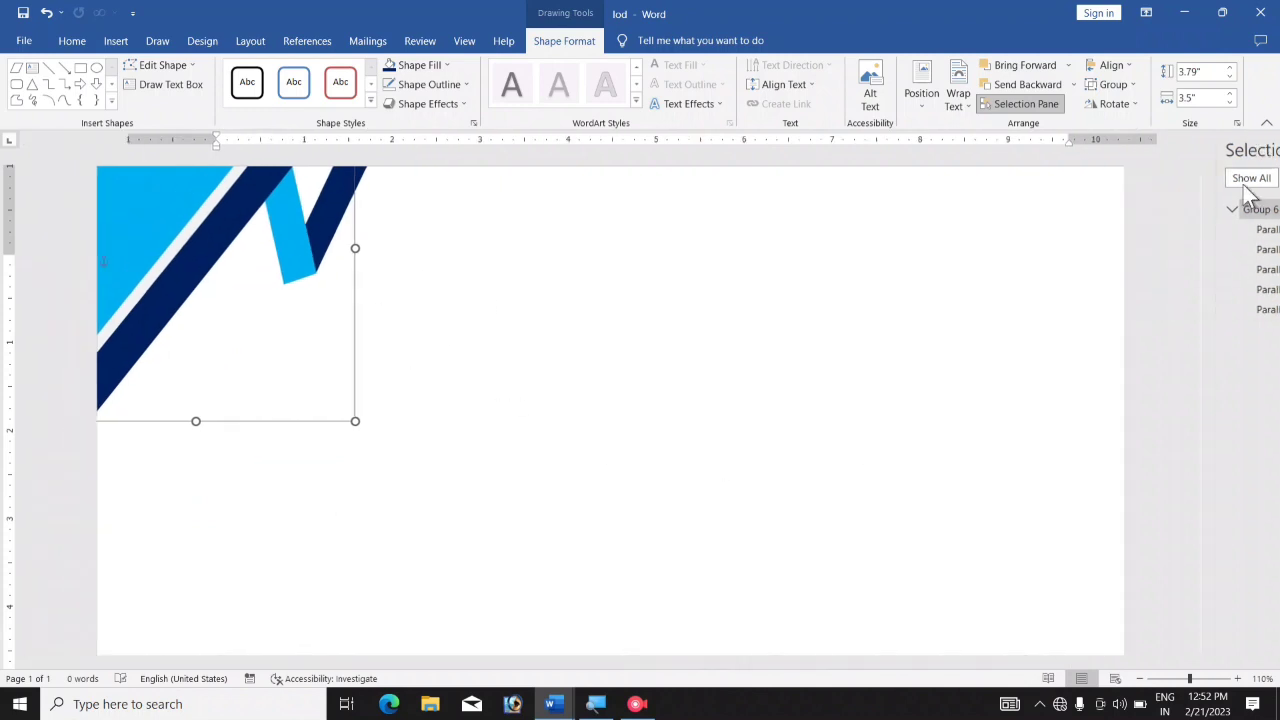
pyautogui.keyDown('ctrl'); pyautogui.scroll(-2, 830, 440); pyautogui.keyUp('ctrl')
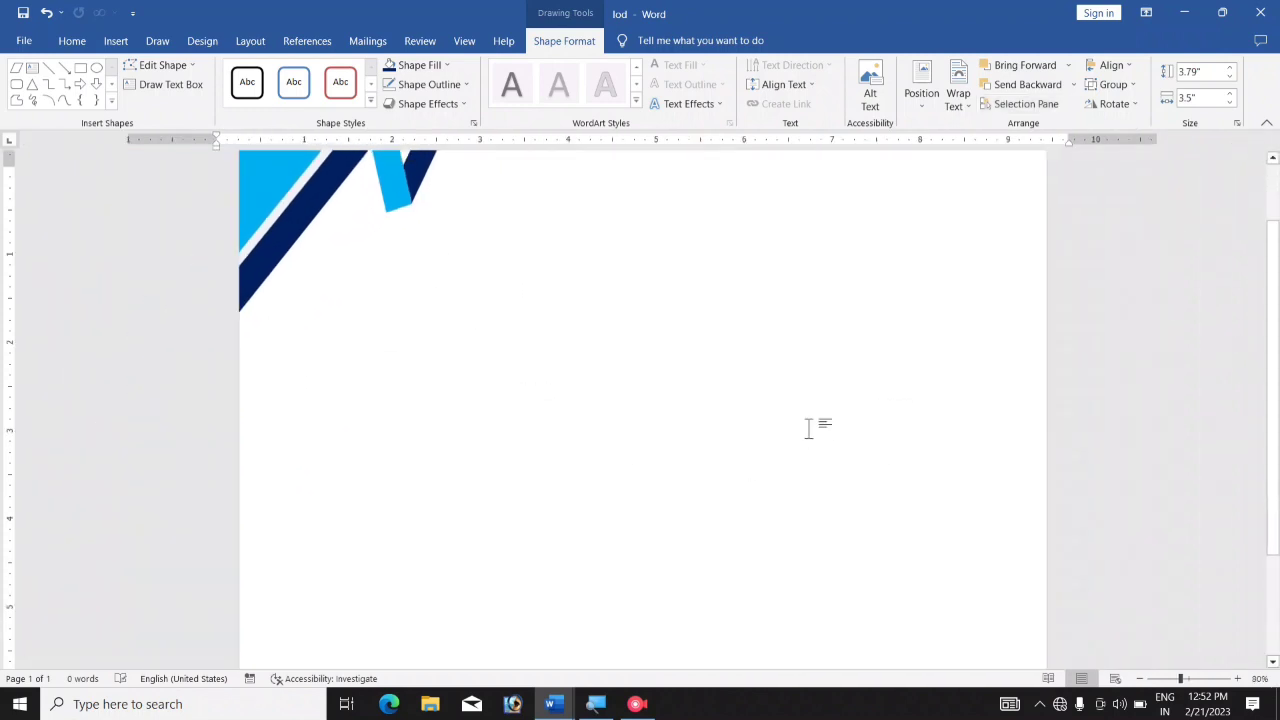
pyautogui.keyDown('ctrl'); pyautogui.scroll(-3, 810, 423); pyautogui.keyUp('ctrl')
pyautogui.keyDown('ctrl'); pyautogui.scroll(-1, 757, 343); pyautogui.keyUp('ctrl')
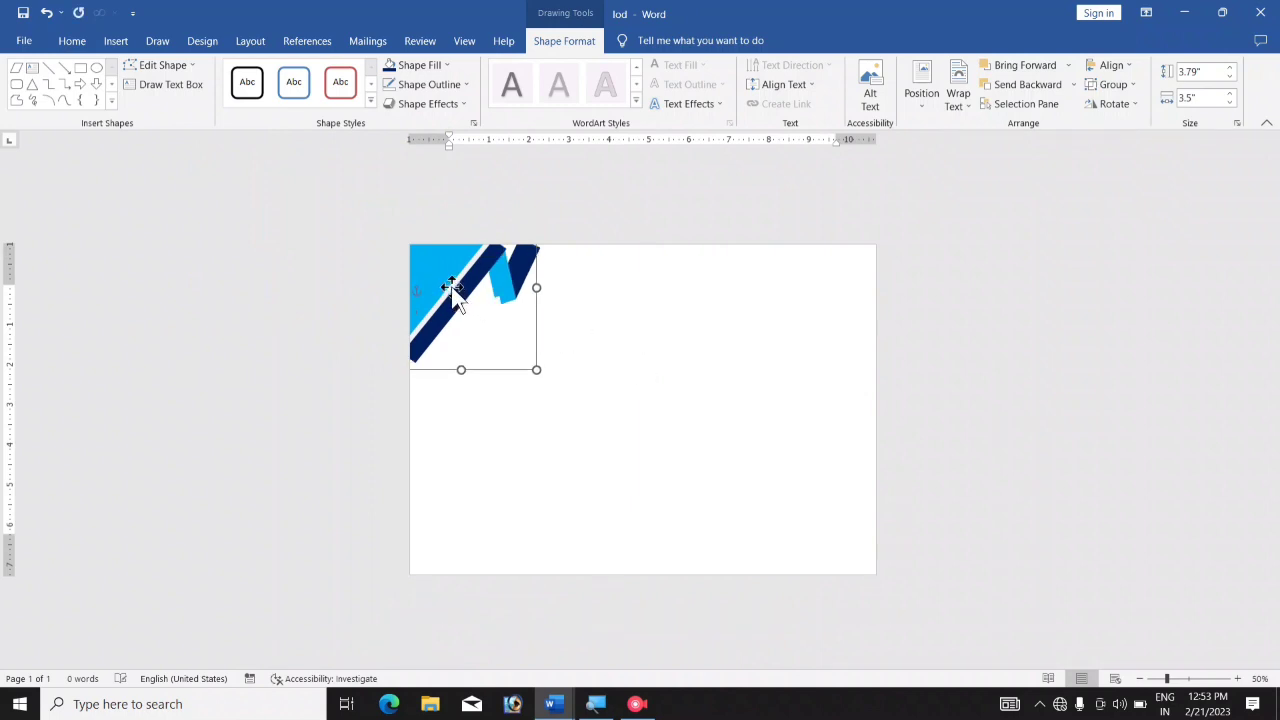
# Step: Duplicate the stripe group, rotate the copy to face the opposite corner, and move it toward the bottom-right
pyautogui.moveTo(457, 288); pyautogui.dragTo(617, 383)
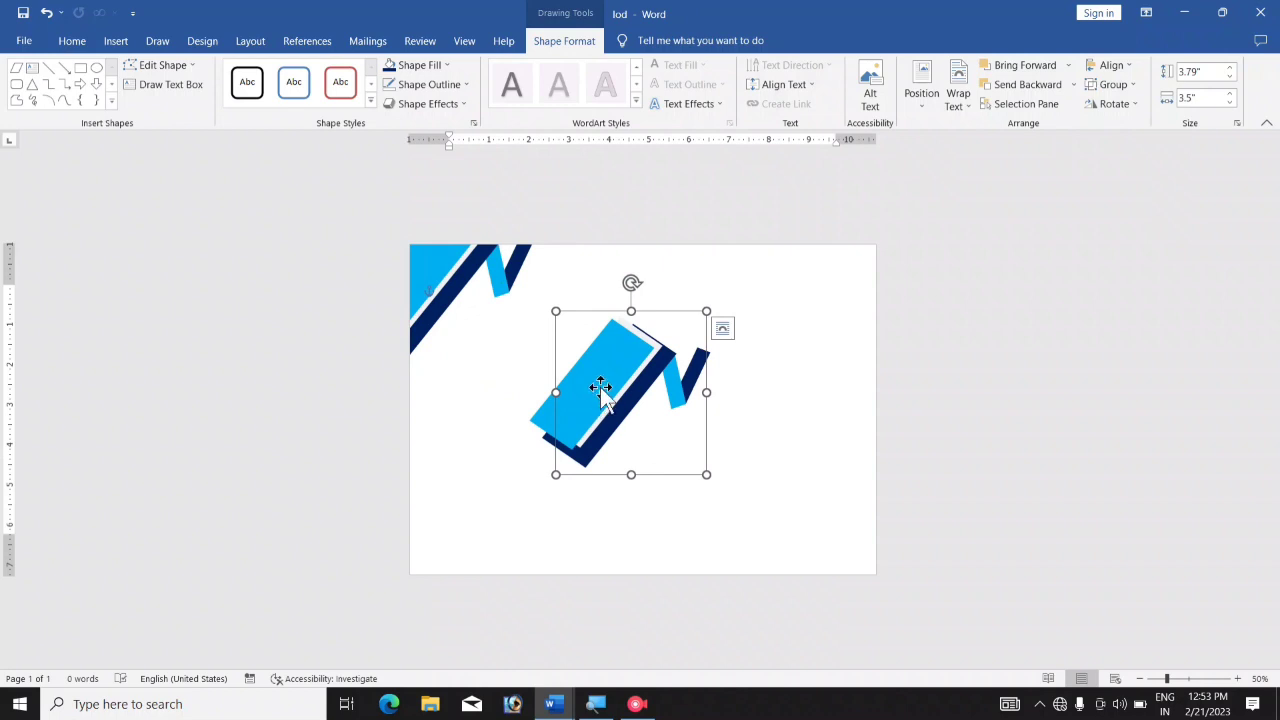
pyautogui.moveTo(601, 389); pyautogui.dragTo(711, 479)
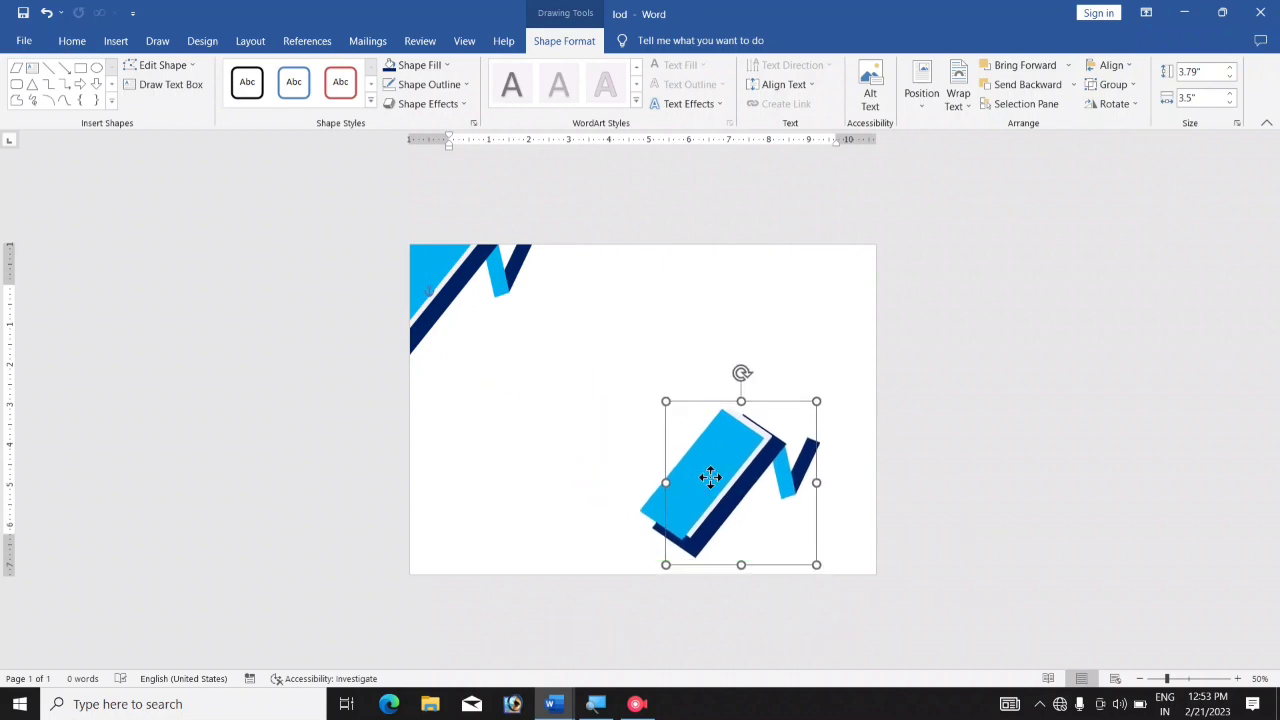
pyautogui.click(905, 537)
pyautogui.scroll(-1, 900, 520)
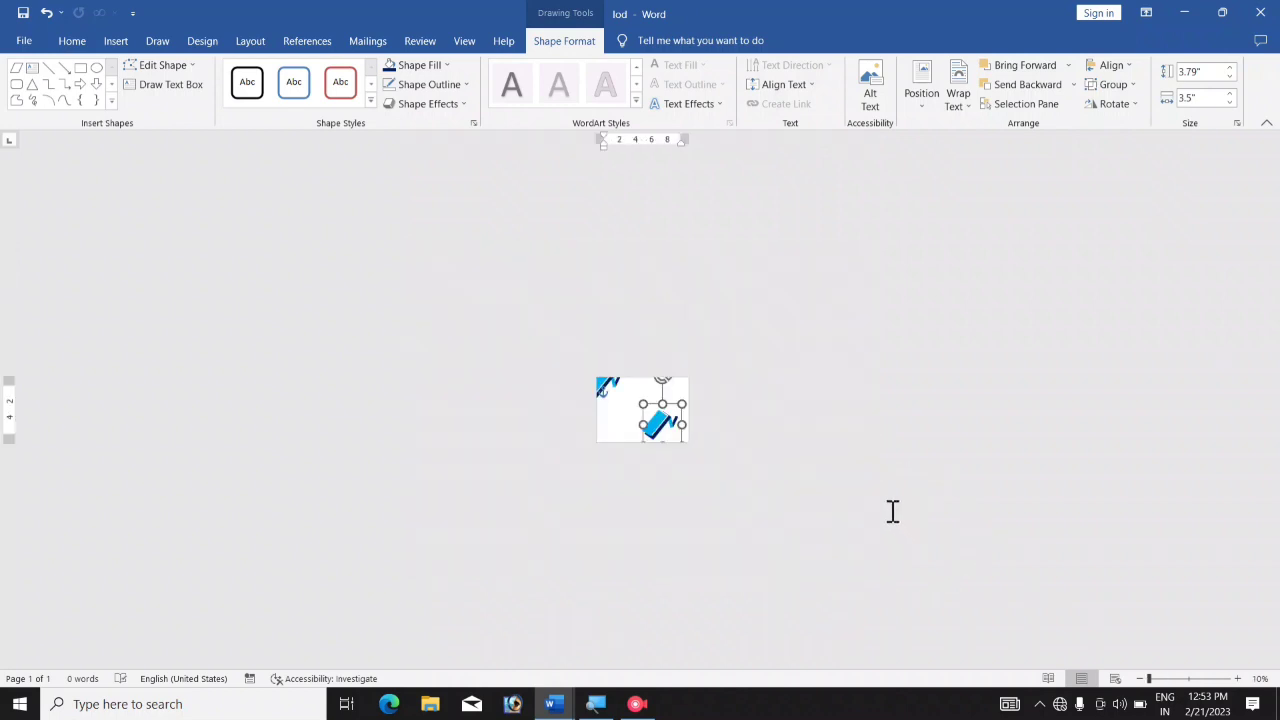
pyautogui.scroll(5, 879, 494)
pyautogui.scroll(2, 880, 494)
pyautogui.click(843, 429)
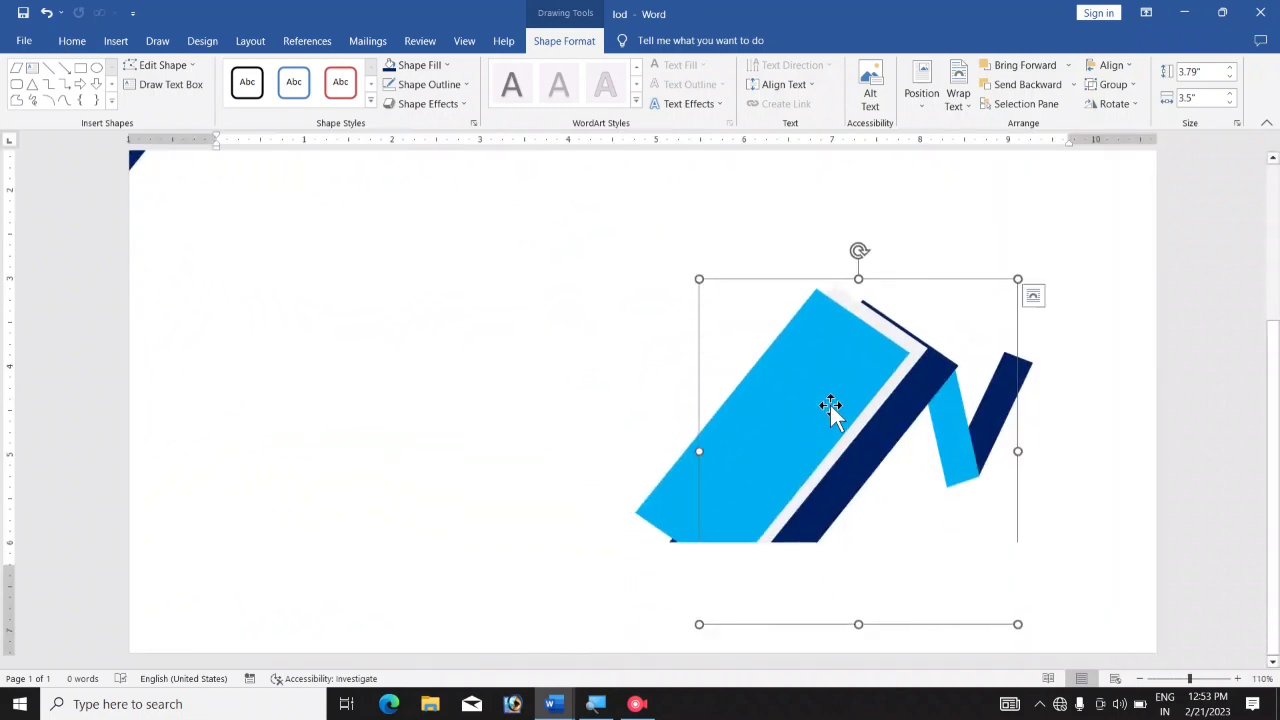
pyautogui.moveTo(830, 405); pyautogui.dragTo(831, 371)
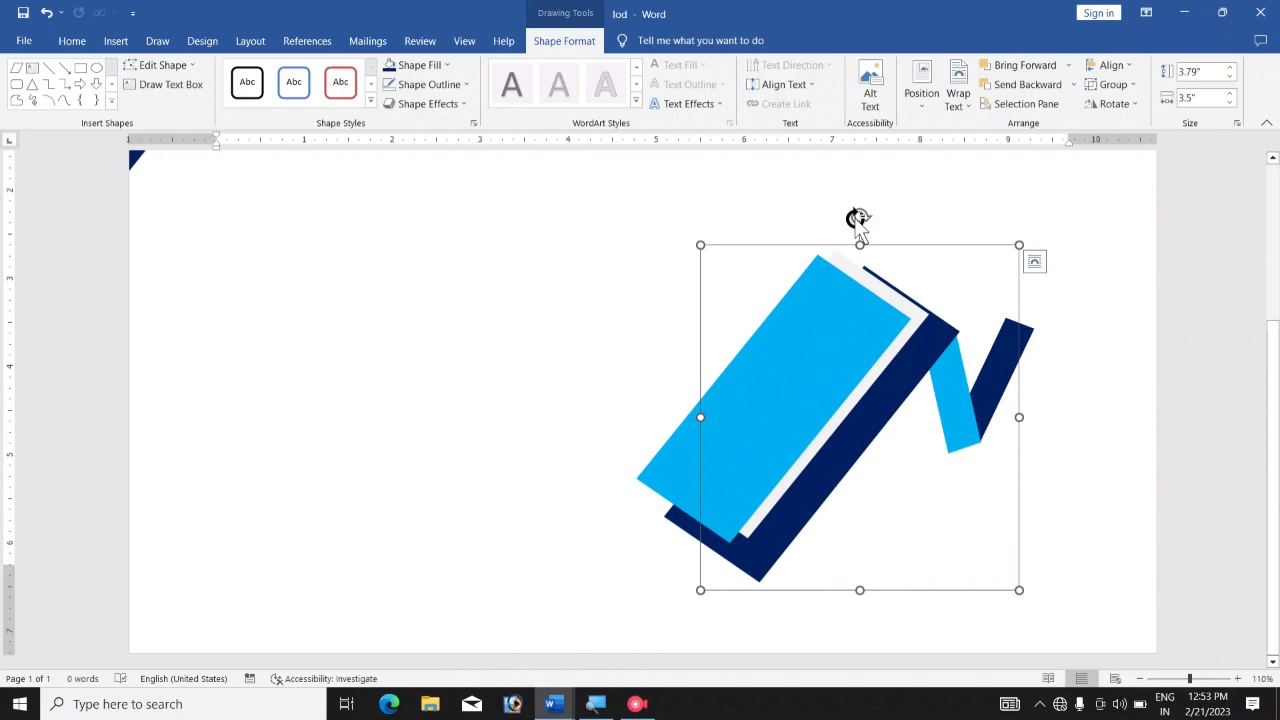
pyautogui.moveTo(858, 222)
pyautogui.mouseDown()
pyautogui.moveTo(1064, 568)
pyautogui.moveTo(872, 659)
pyautogui.moveTo(794, 655)
pyautogui.moveTo(913, 678)
pyautogui.mouseUp()
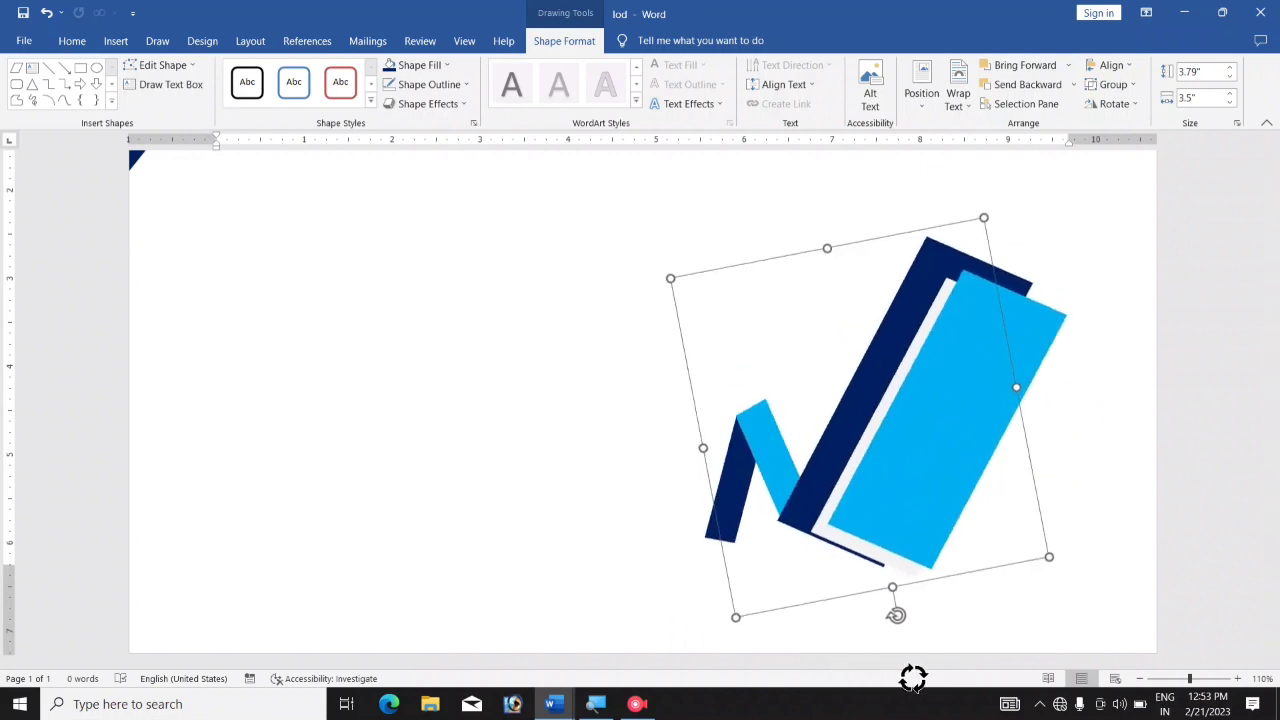
pyautogui.moveTo(940, 470)
pyautogui.mouseDown()
pyautogui.moveTo(1053, 580)
pyautogui.moveTo(1156, 599)
pyautogui.mouseUp()
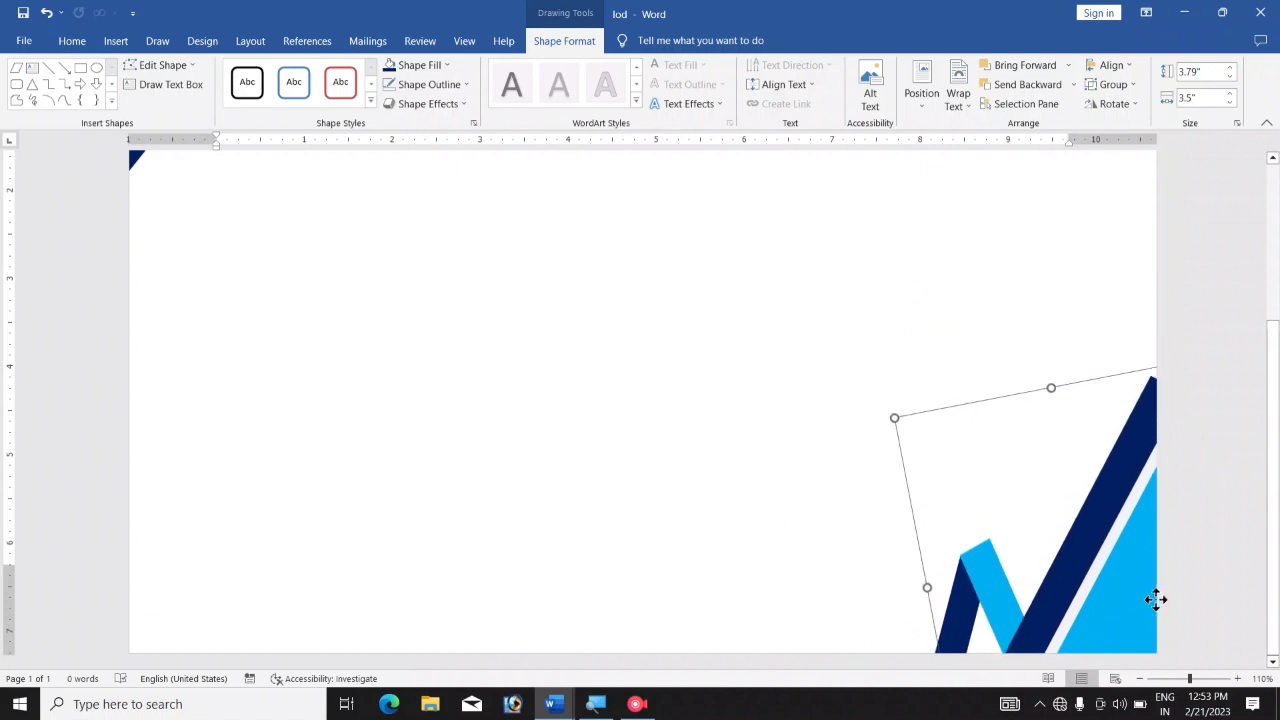
# Step: Fine-tune the copy's position and rotation until it fills the bottom-right corner
pyautogui.click(880, 480)
pyautogui.scroll(-1, 851, 457)
pyautogui.scroll(-5, 821, 438)
pyautogui.click(821, 440)
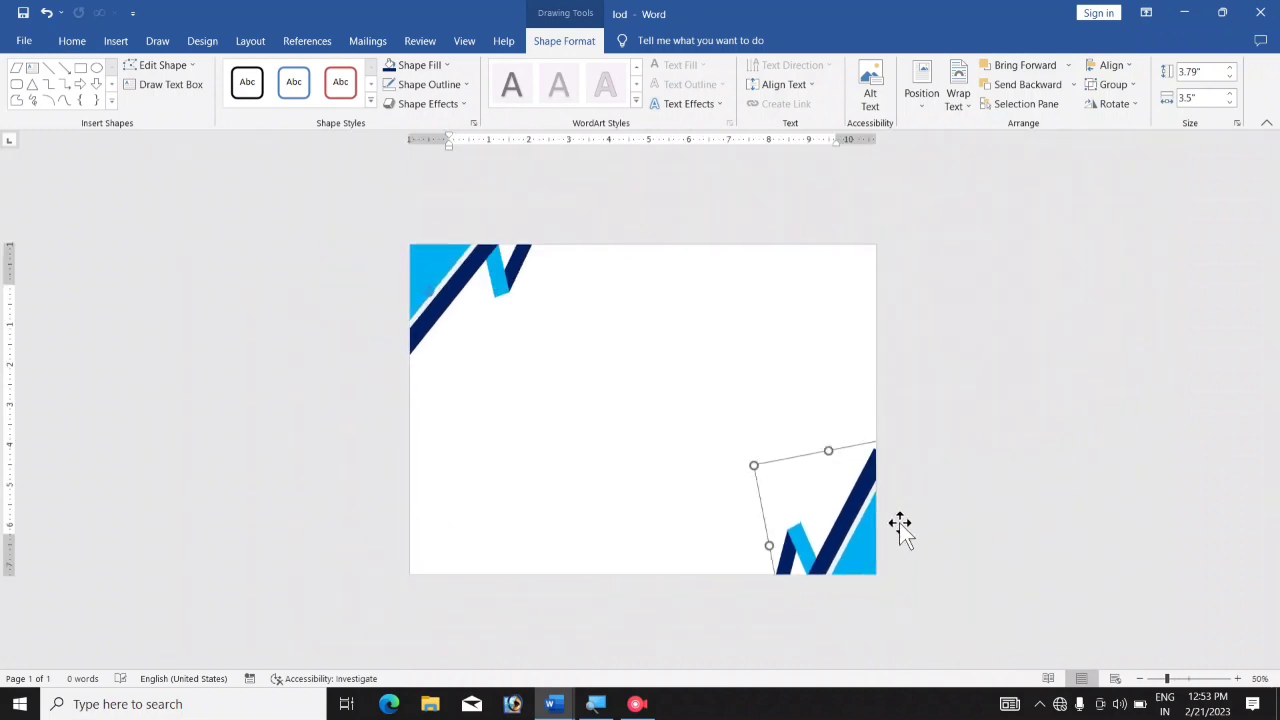
pyautogui.moveTo(858, 540); pyautogui.dragTo(790, 510)
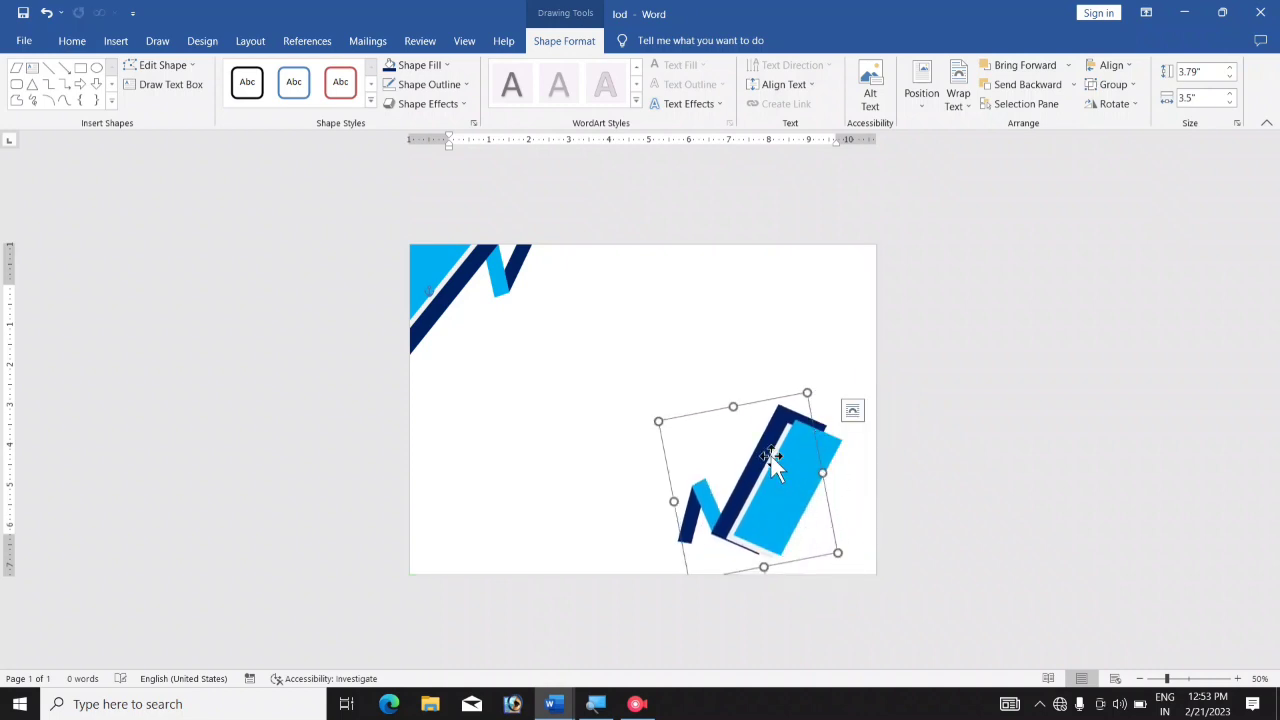
pyautogui.moveTo(760, 543)
pyautogui.mouseDown()
pyautogui.moveTo(778, 547)
pyautogui.moveTo(710, 538)
pyautogui.moveTo(745, 545)
pyautogui.mouseUp()
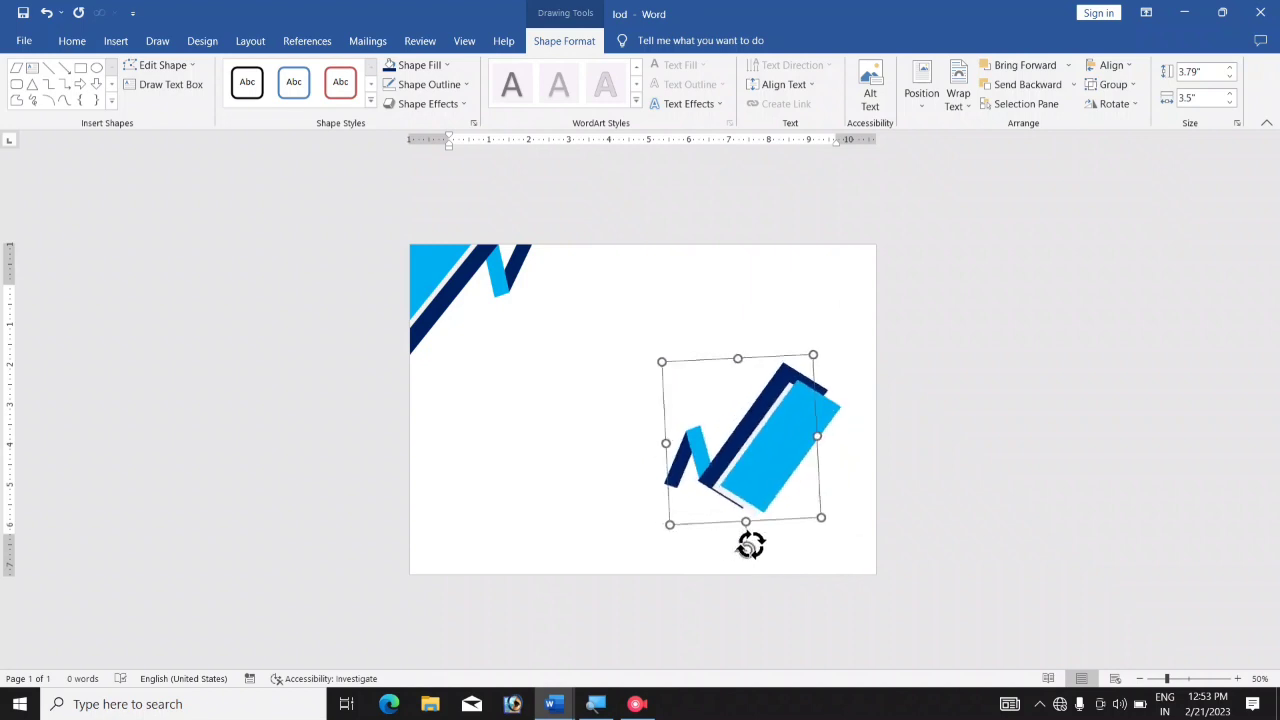
pyautogui.moveTo(795, 454); pyautogui.dragTo(860, 526)
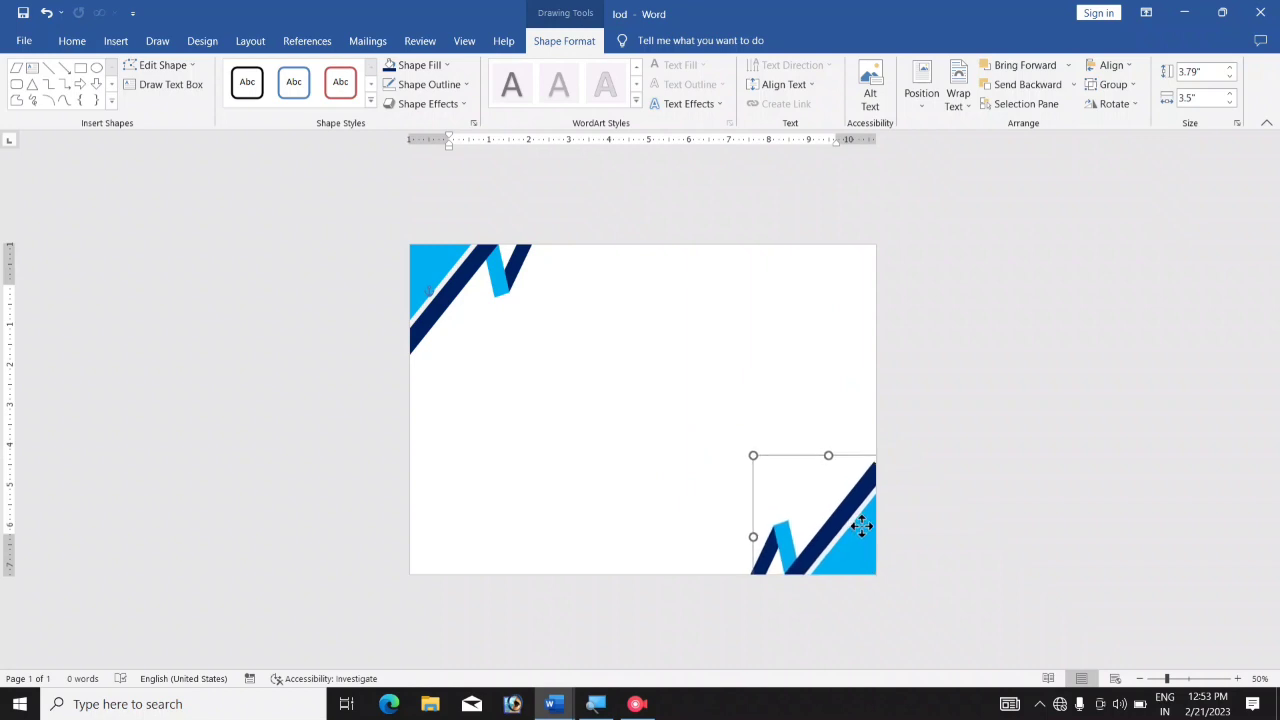
pyautogui.click(688, 488)
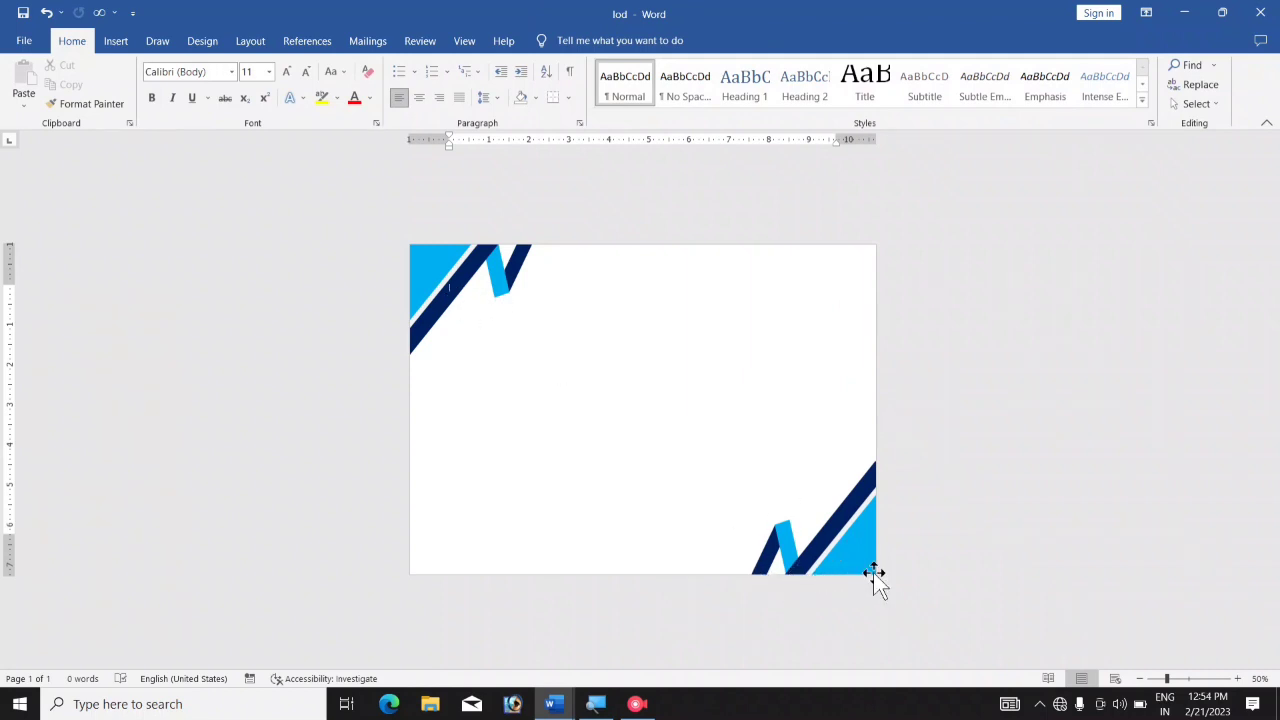
pyautogui.keyDown('ctrl'); pyautogui.scroll(5, 875, 566); pyautogui.keyUp('ctrl')
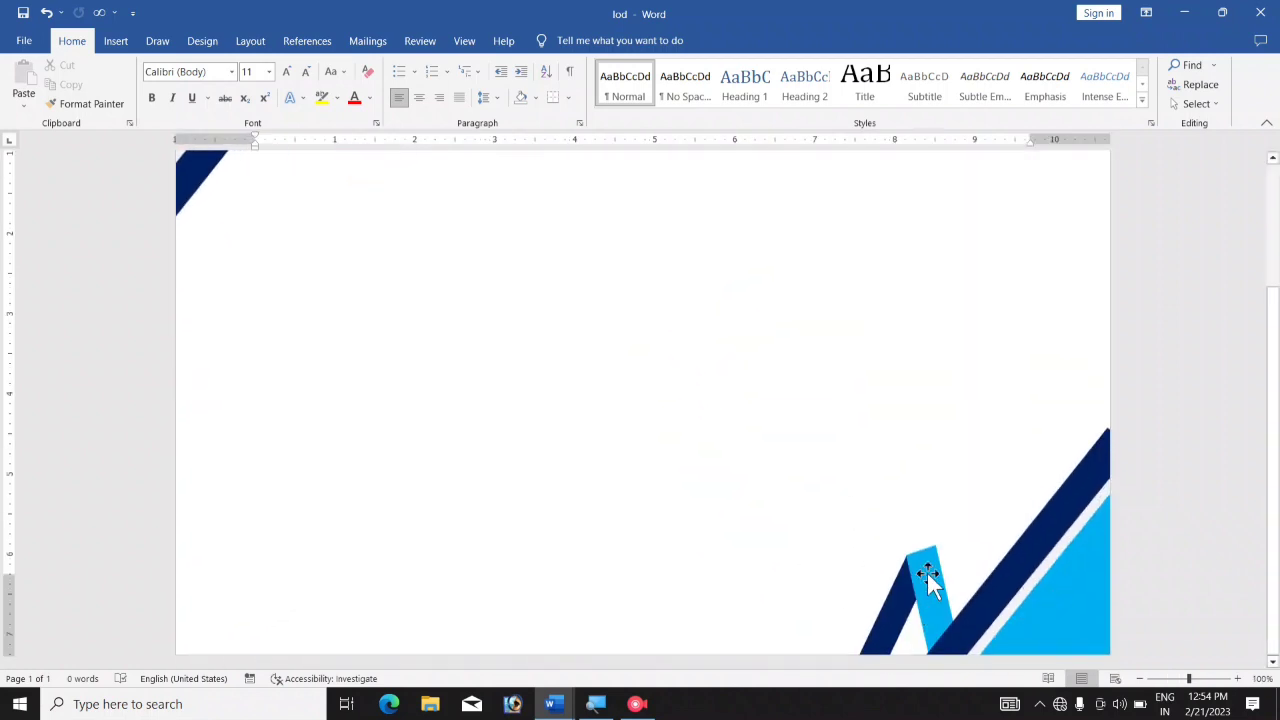
pyautogui.scroll(2, 1078, 555)
pyautogui.scroll(1, 1050, 535)
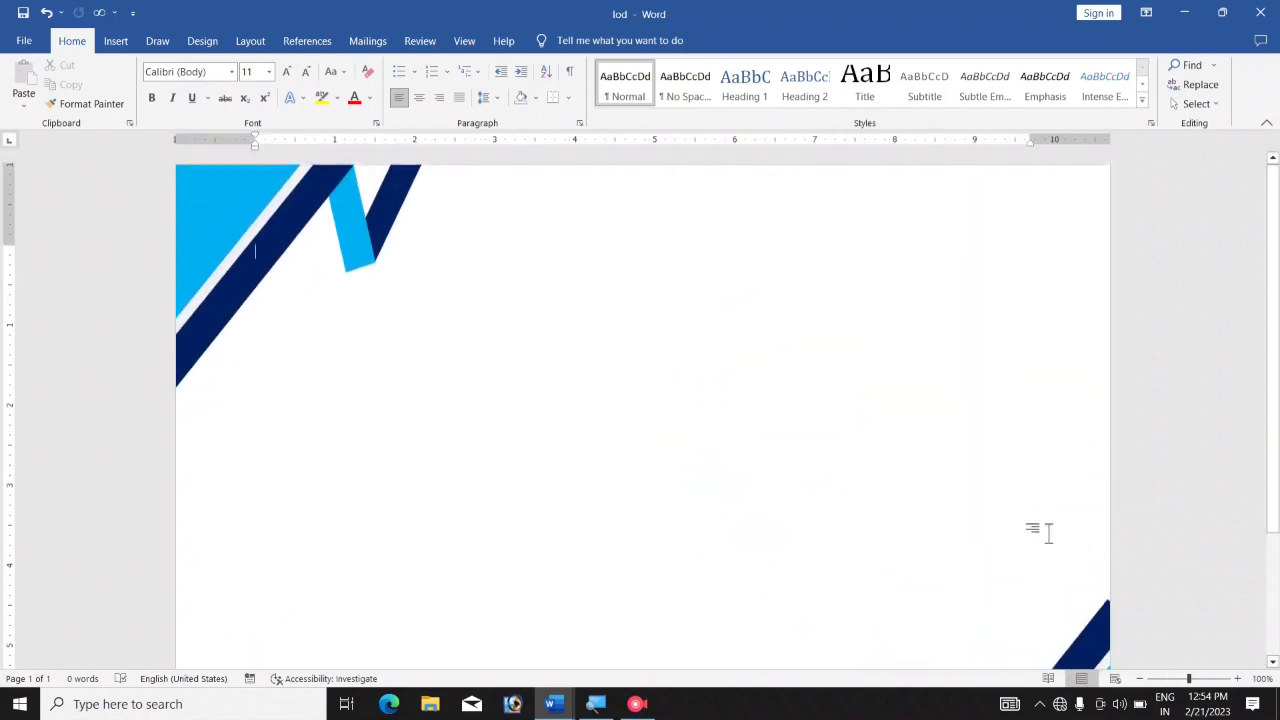
pyautogui.scroll(-3, 1128, 568)
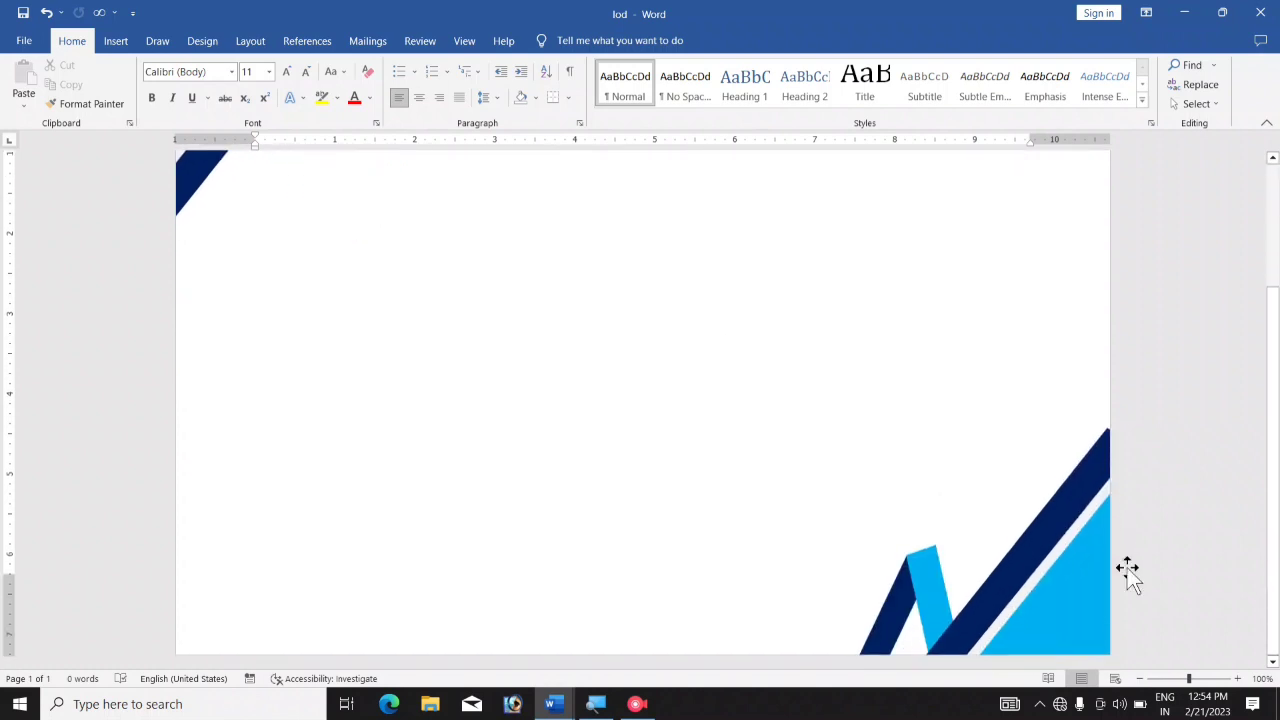
pyautogui.scroll(2, 909, 557)
pyautogui.scroll(1, 905, 558)
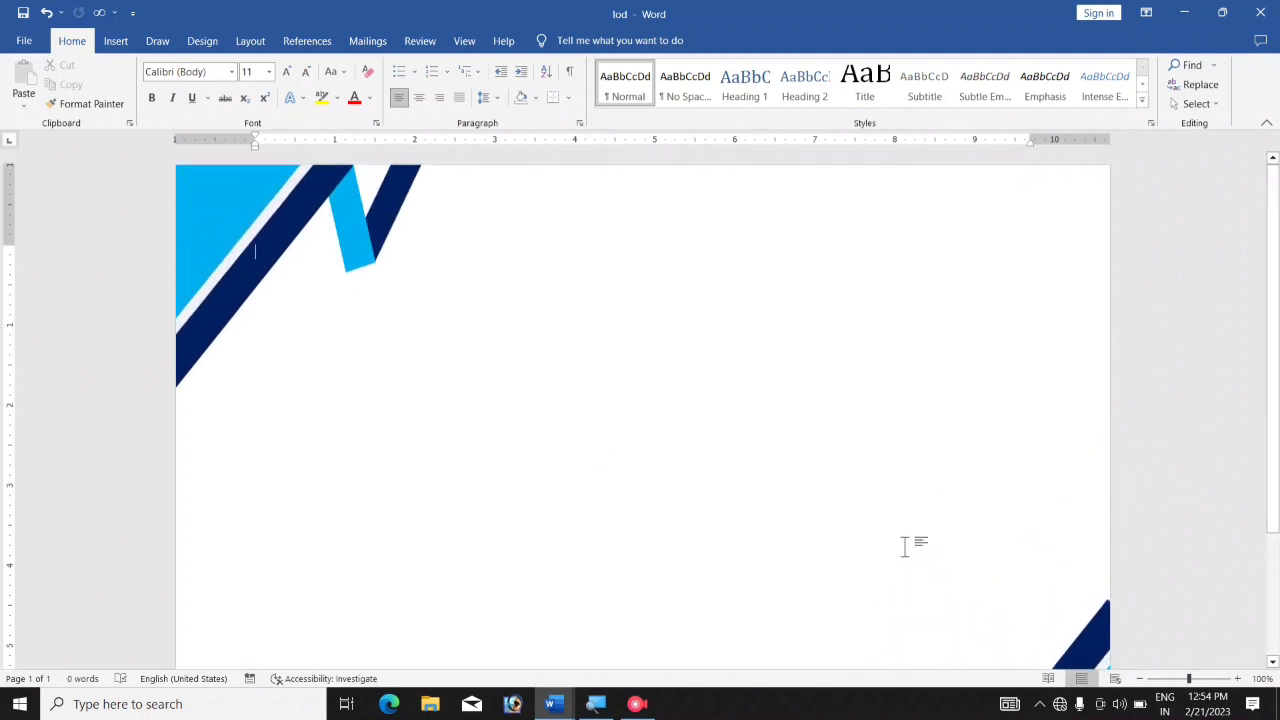
pyautogui.keyDown('ctrl'); pyautogui.scroll(-4, 856, 476); pyautogui.keyUp('ctrl')
pyautogui.keyDown('ctrl'); pyautogui.scroll(-1, 857, 477); pyautogui.keyUp('ctrl')
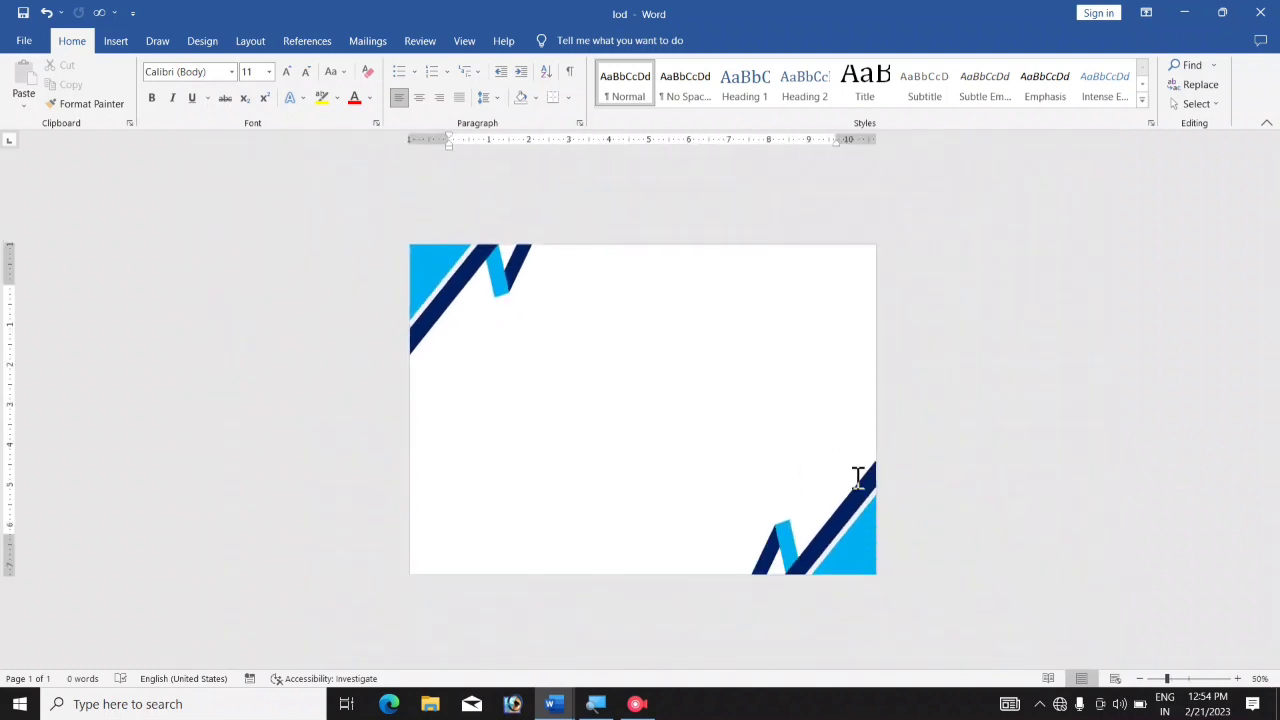
pyautogui.keyDown('ctrl'); pyautogui.scroll(2, 857, 477); pyautogui.keyUp('ctrl')
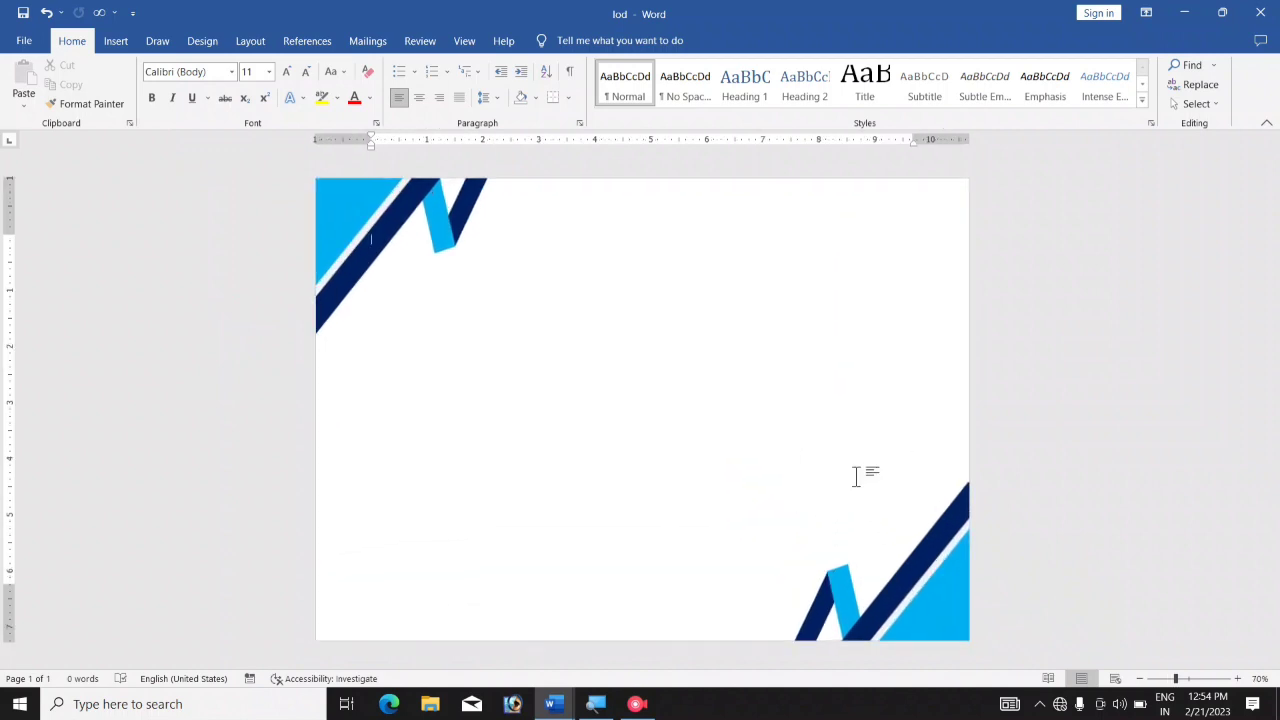
pyautogui.keyDown('ctrl'); pyautogui.scroll(3, 856, 476); pyautogui.keyUp('ctrl')
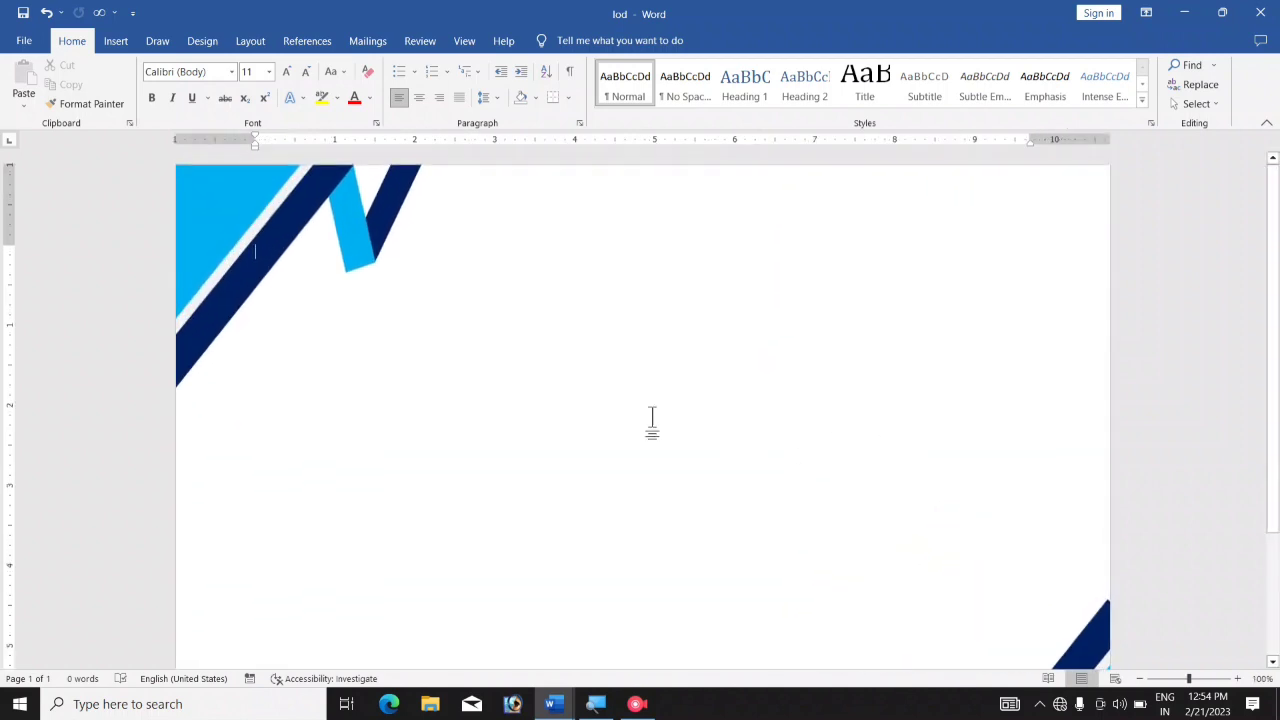
# Step: Draw a straight horizontal line across the top of the page beside the corner stripes
pyautogui.click(116, 41)
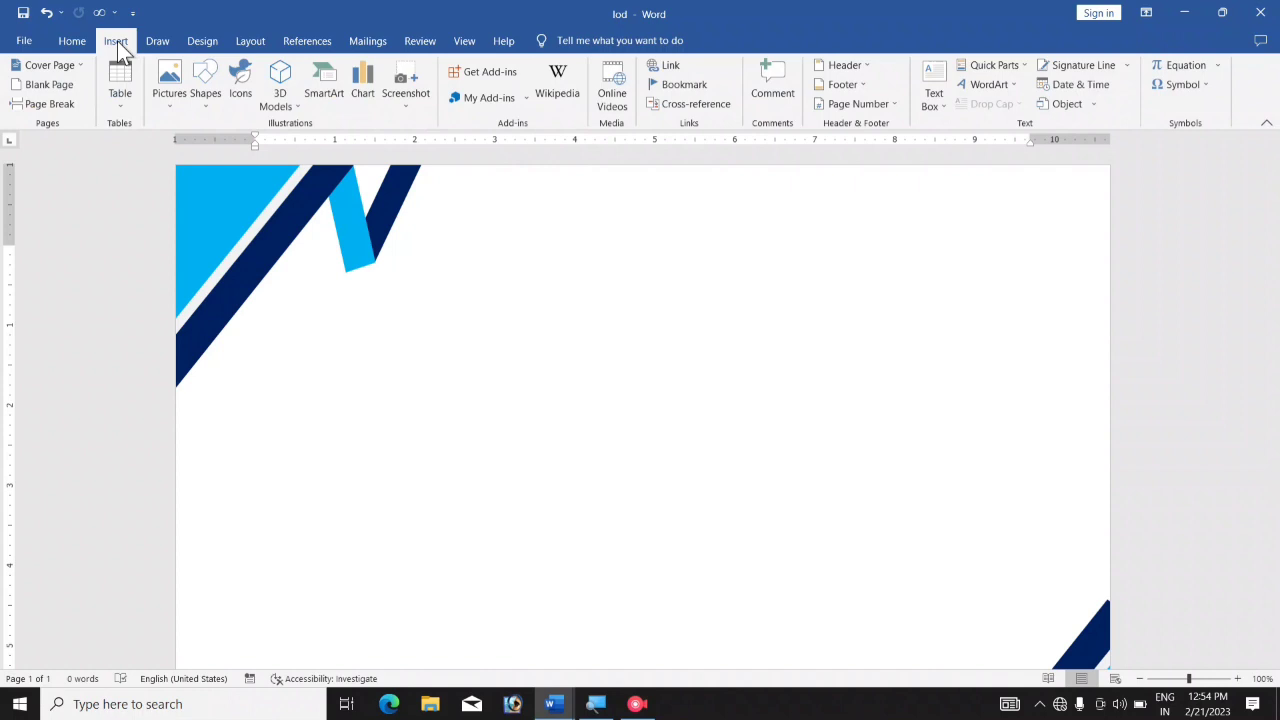
pyautogui.click(201, 93)
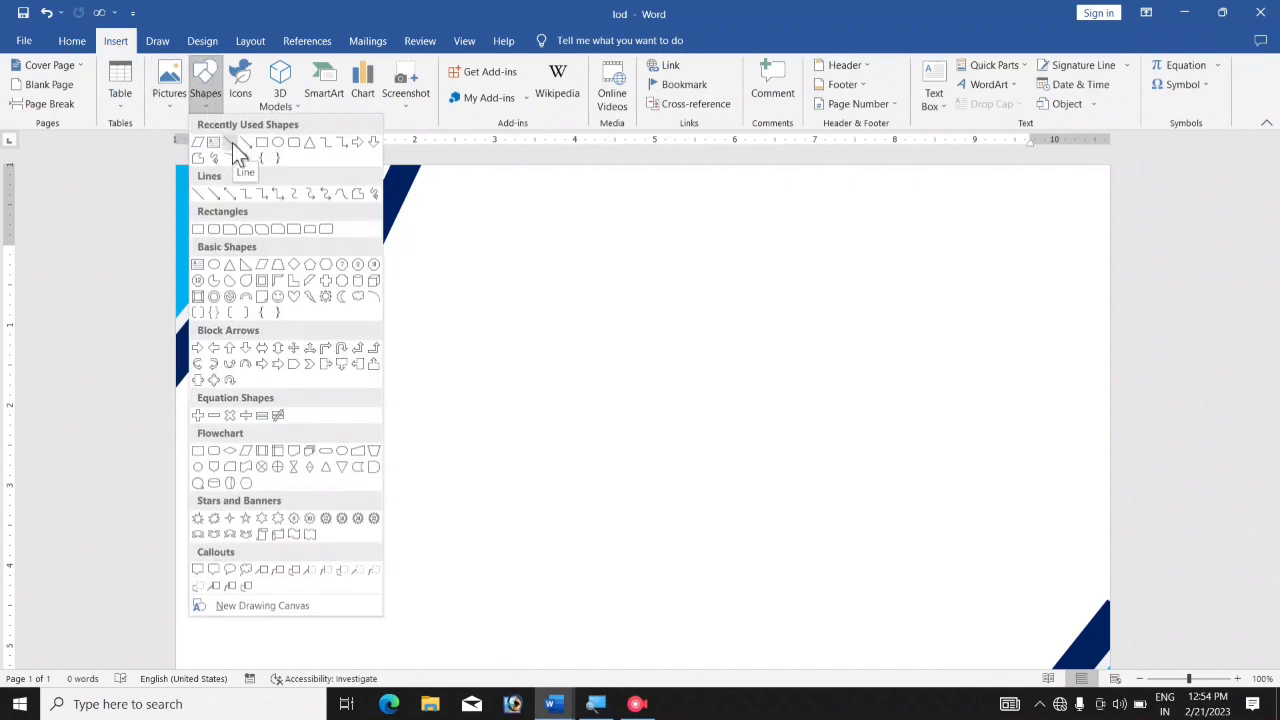
pyautogui.click(232, 143)
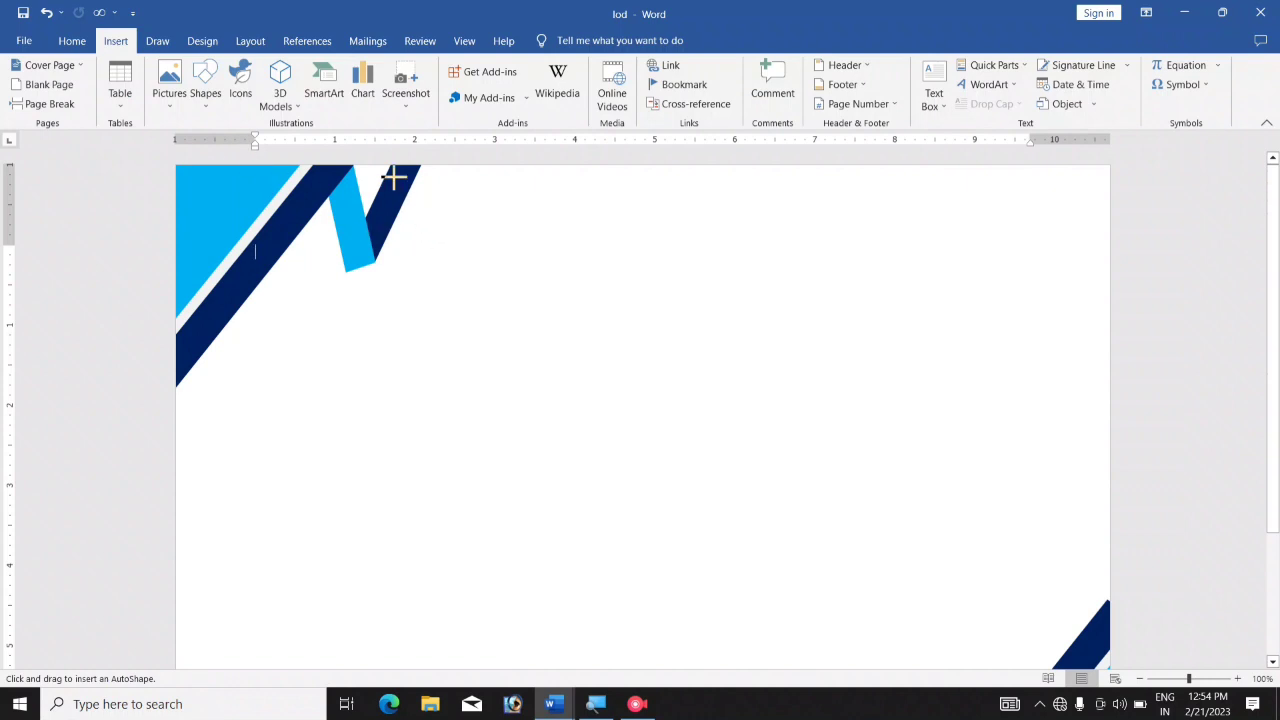
pyautogui.moveTo(412, 187); pyautogui.dragTo(1084, 320)
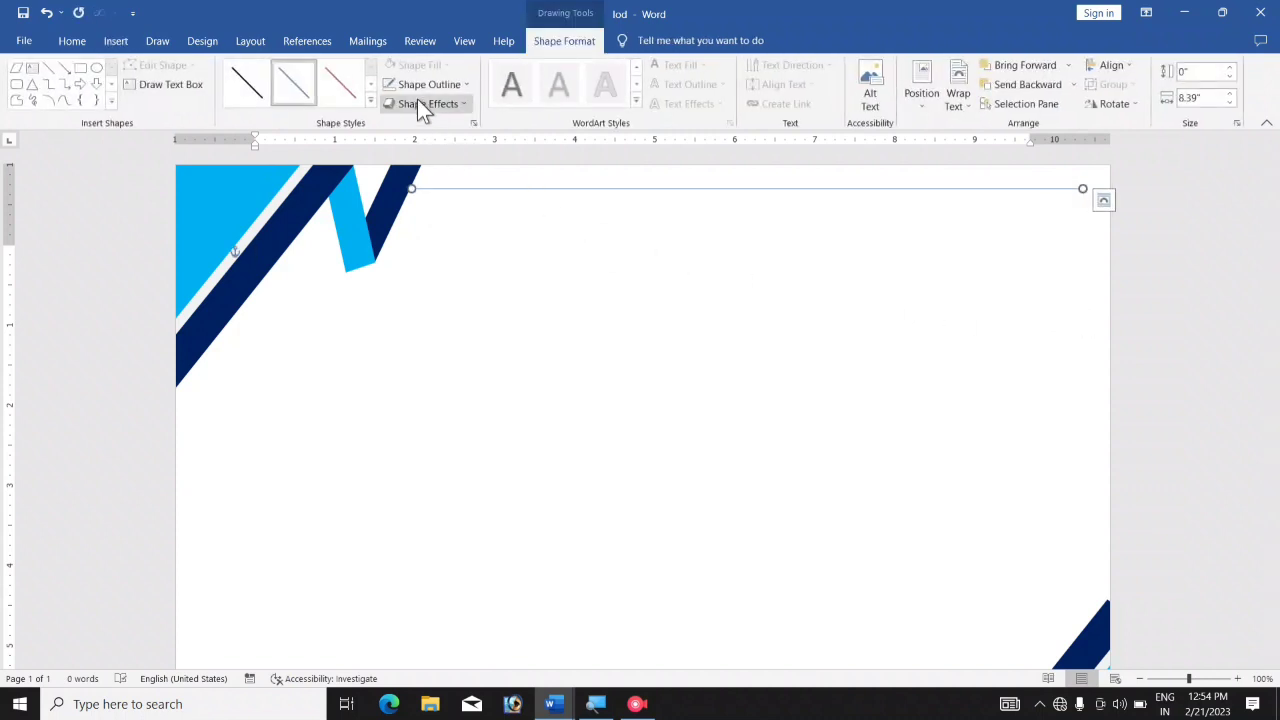
# Step: Give the line a dark-blue outline with 3 pt weight
pyautogui.click(420, 88)
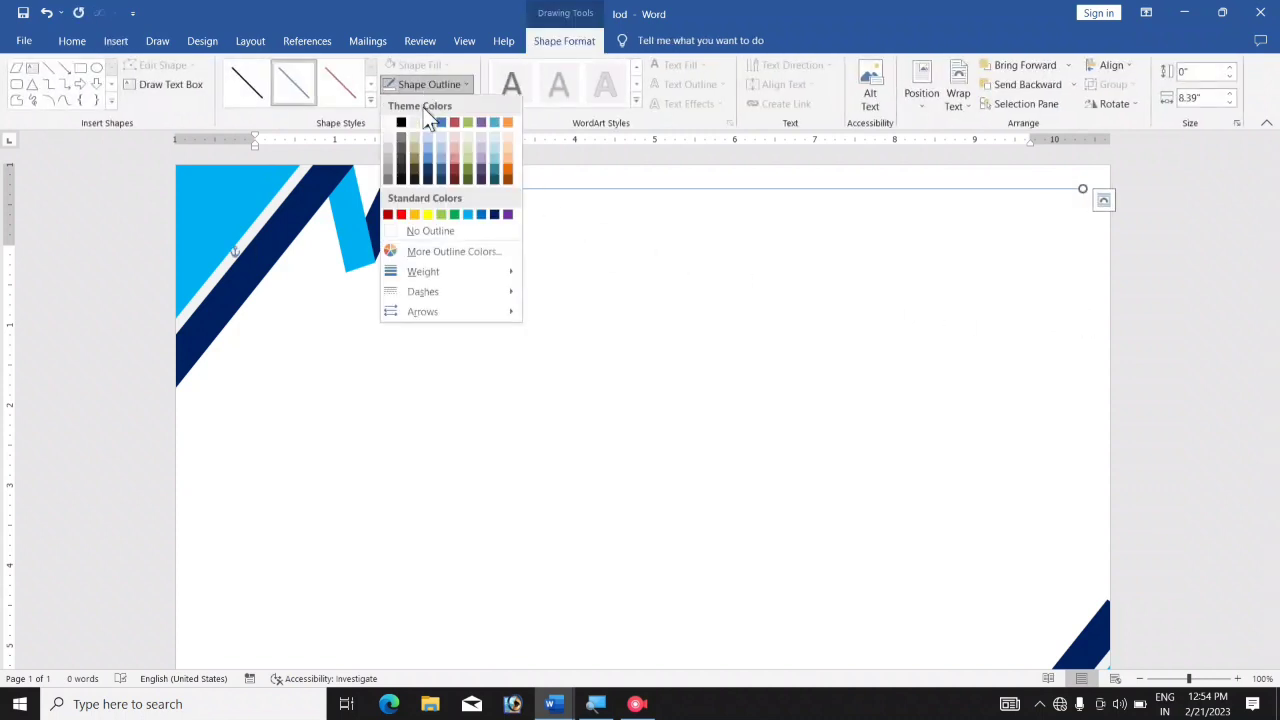
pyautogui.click(495, 214)
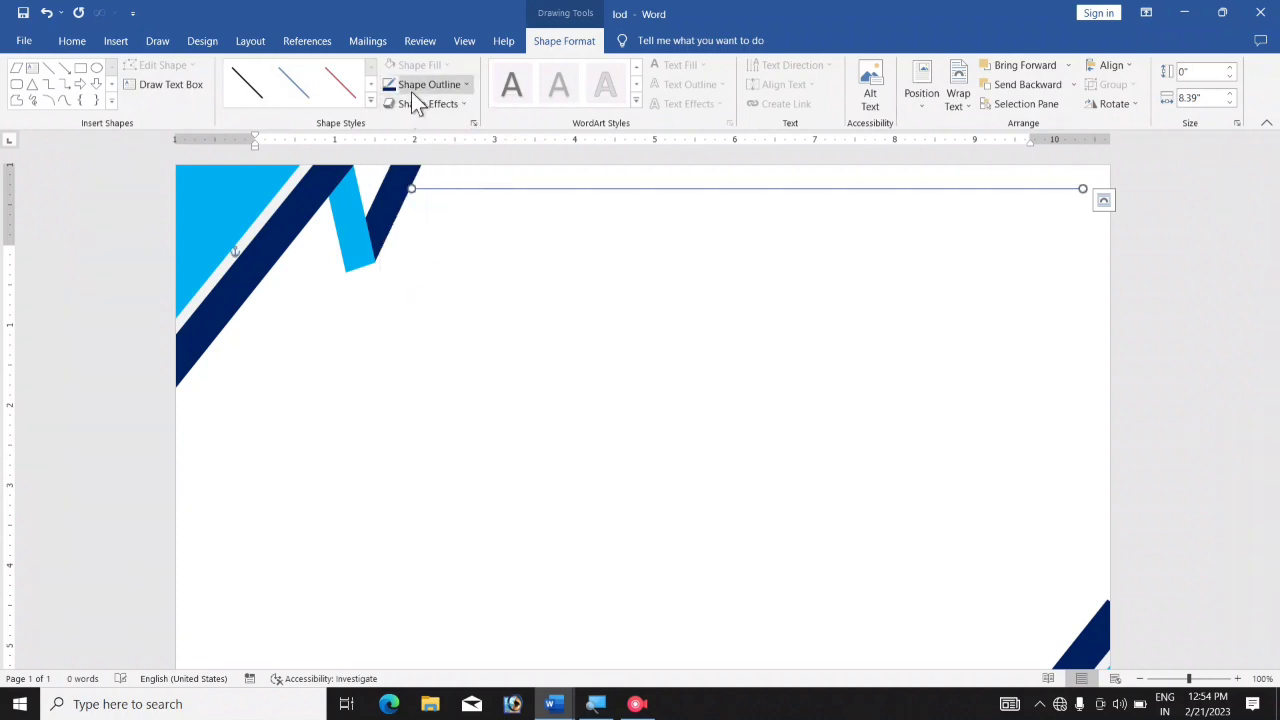
pyautogui.click(419, 91)
pyautogui.moveTo(423, 271)
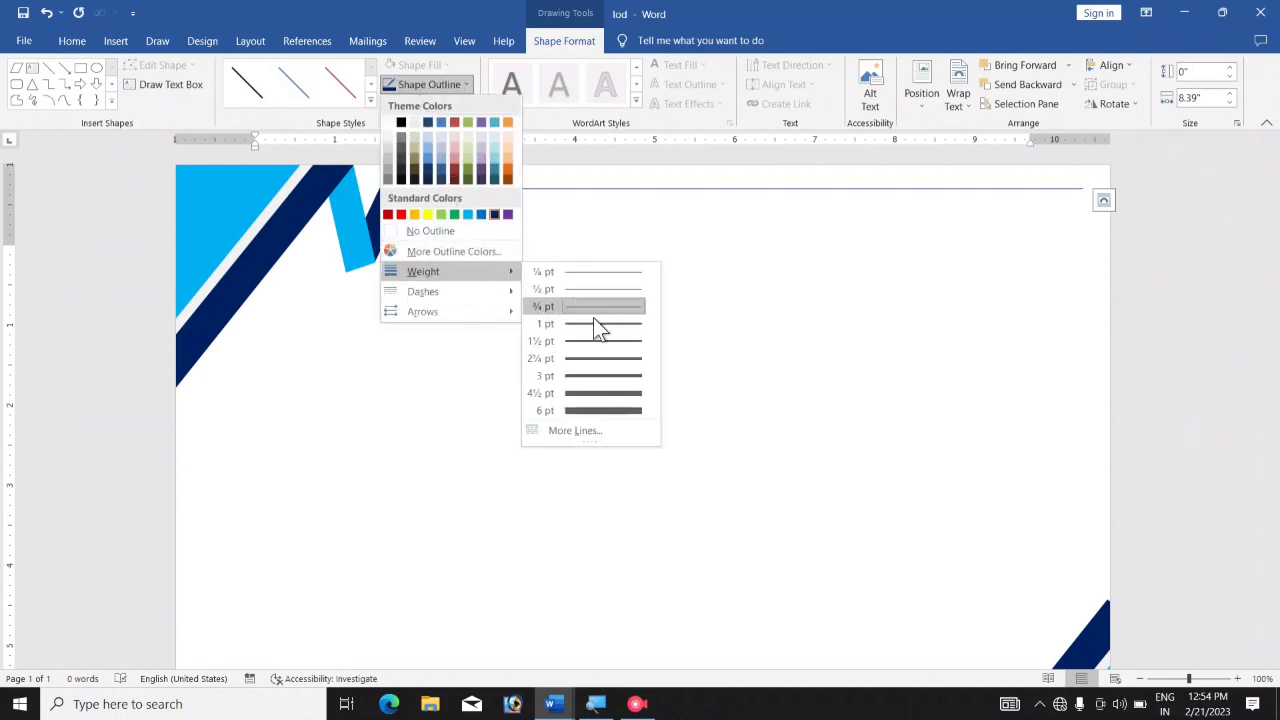
pyautogui.click(607, 376)
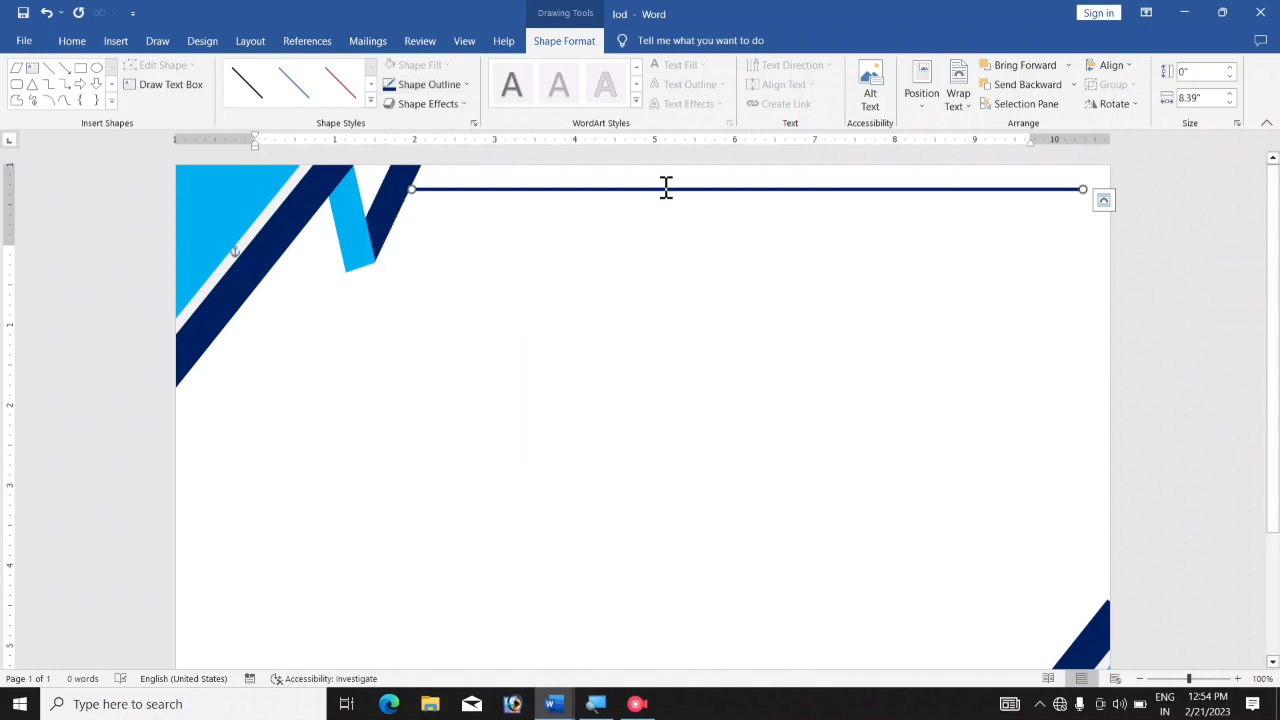
# Step: Duplicate the top line and rotate the copy 90° so it stands vertically
pyautogui.keyDown('ctrl'); pyautogui.moveTo(666, 186); pyautogui.dragTo(683, 234); pyautogui.keyUp('ctrl')
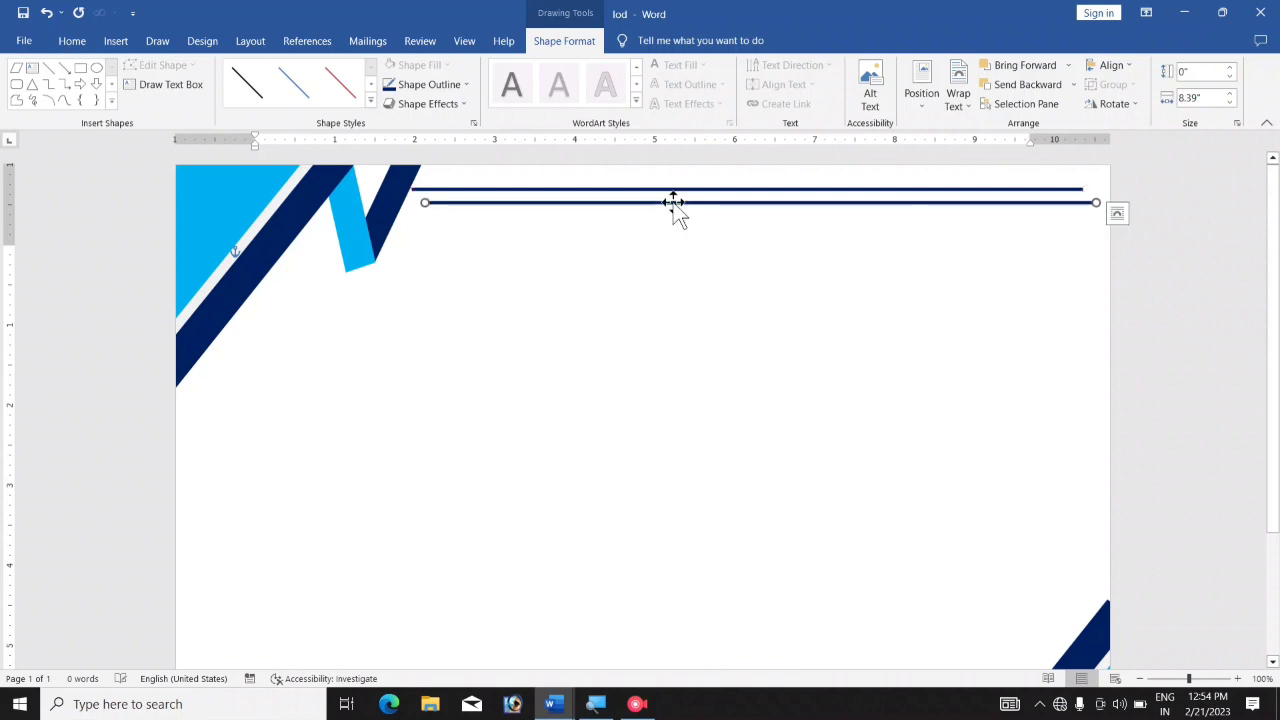
pyautogui.click(1117, 104)
pyautogui.press('Escape')
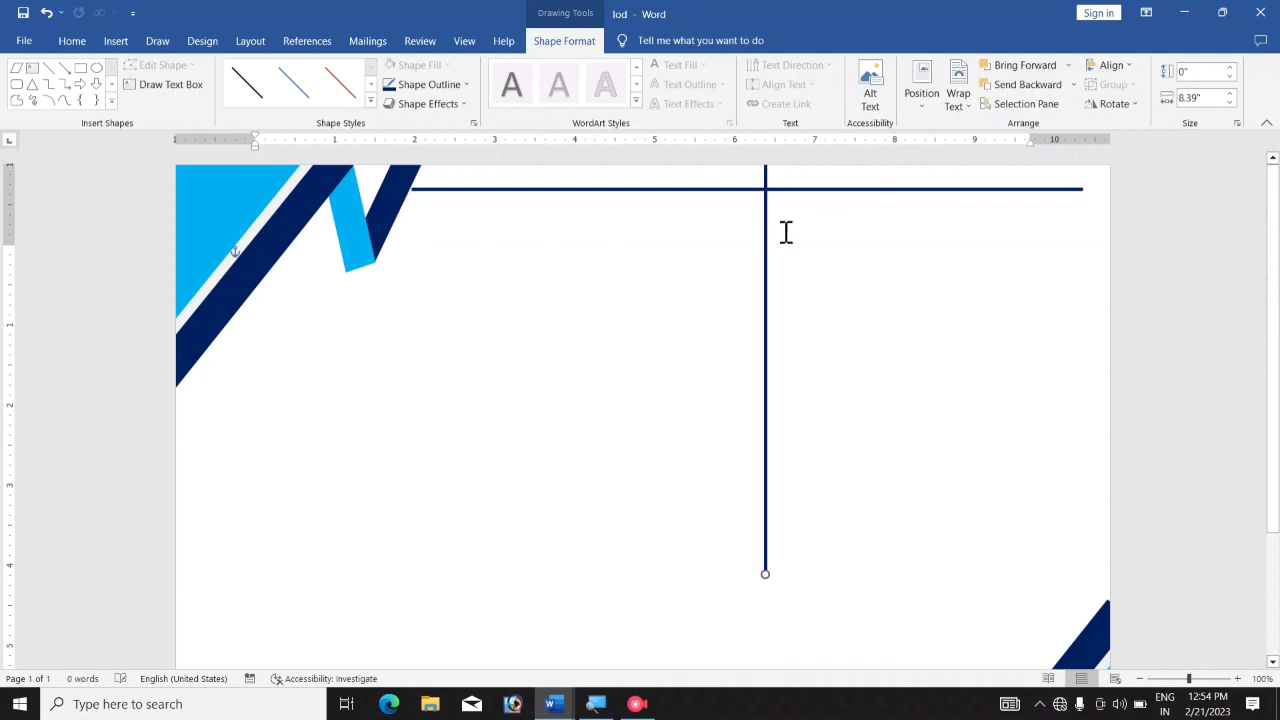
pyautogui.click(1088, 332)
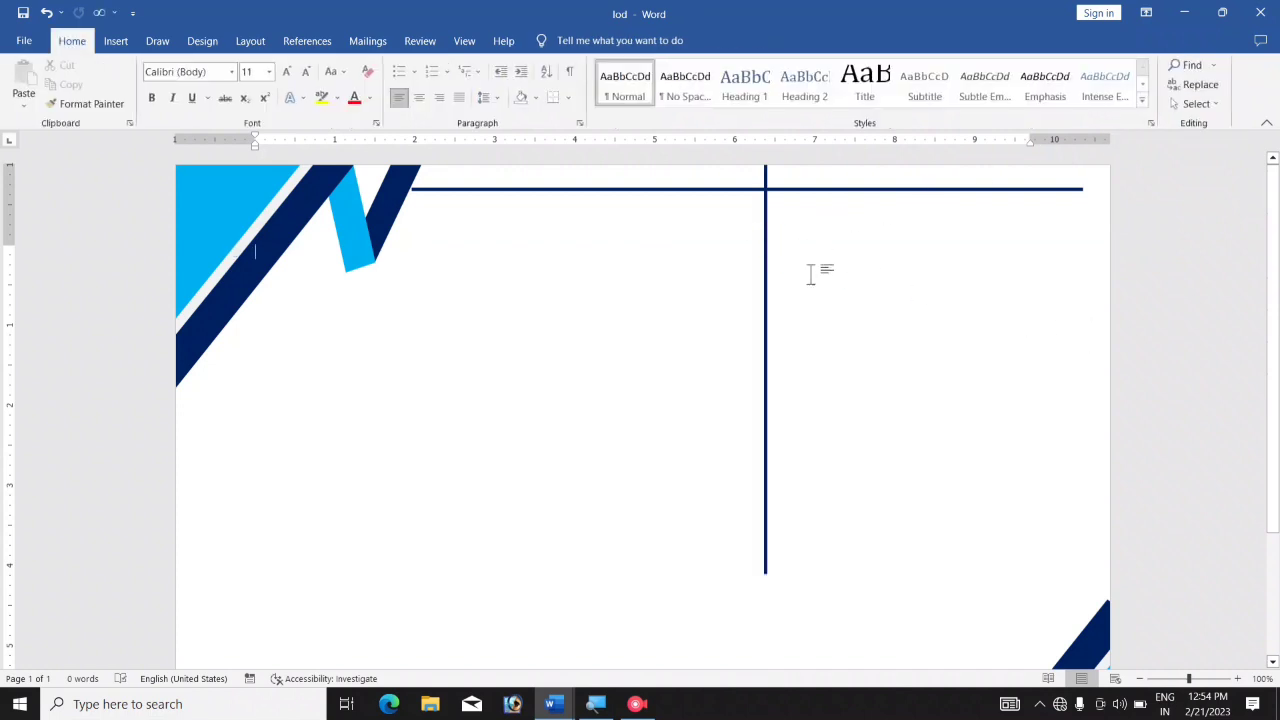
# Step: Position the vertical line along the right page edge so it meets the top line
pyautogui.click(765, 263)
pyautogui.moveTo(765, 263); pyautogui.dragTo(1090, 420)
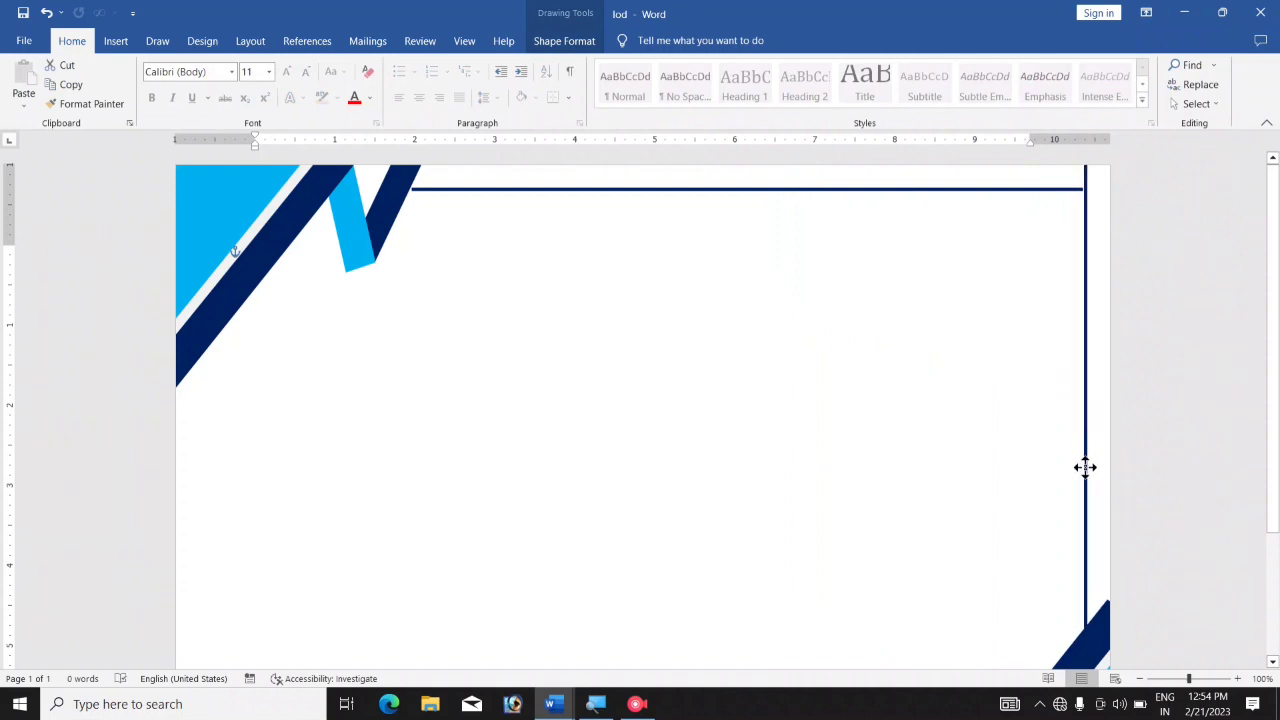
pyautogui.moveTo(1090, 420); pyautogui.dragTo(1080, 550)
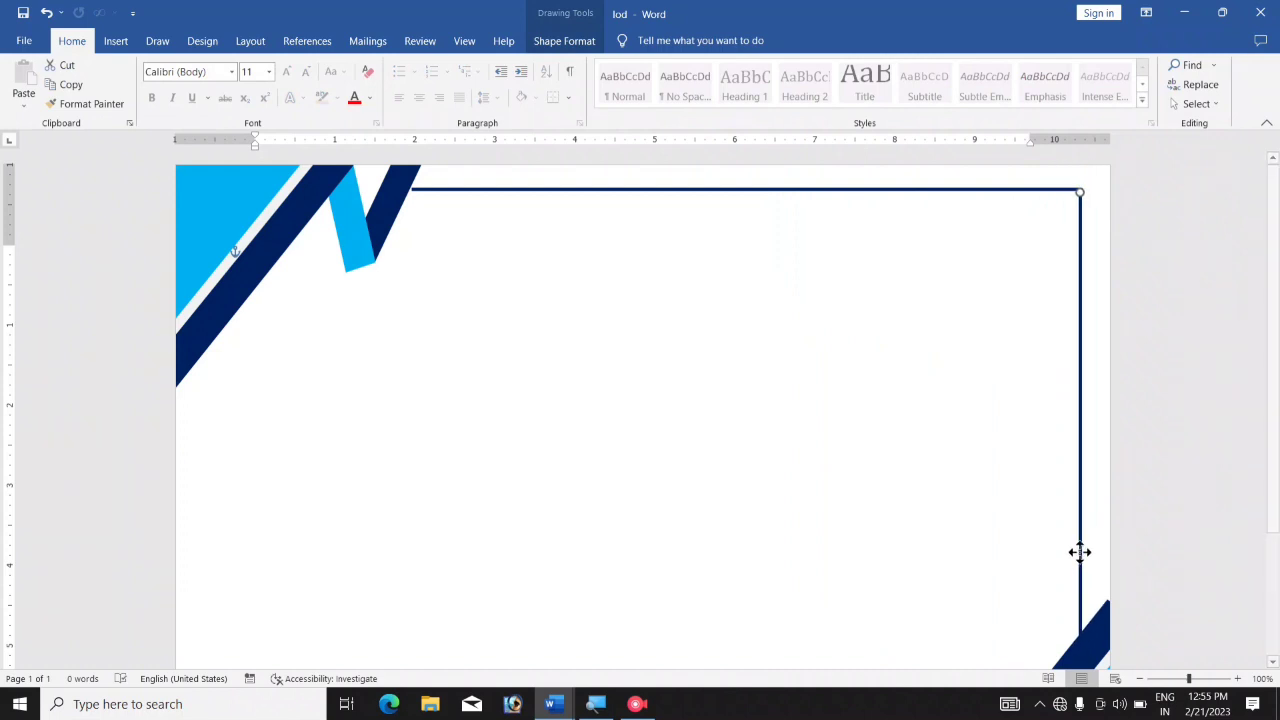
pyautogui.click(1028, 530)
pyautogui.click(1079, 432)
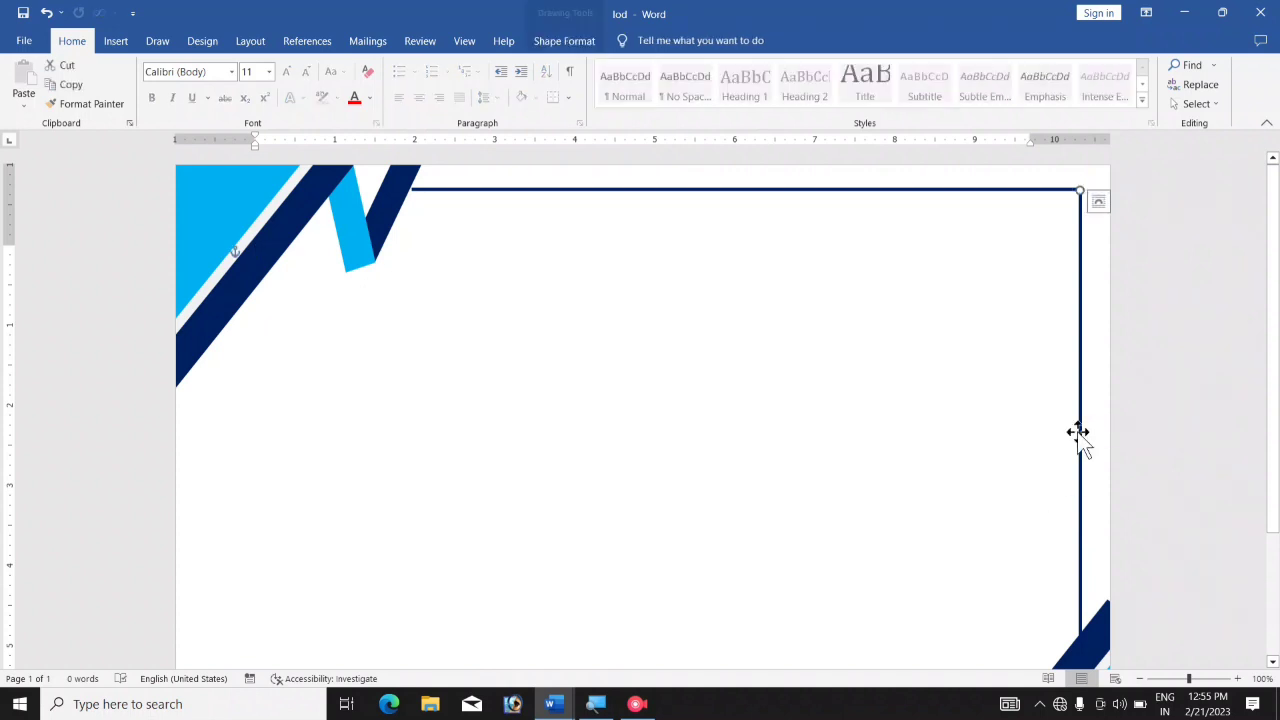
pyautogui.click(1011, 440)
pyautogui.scroll(-2, 1107, 414)
pyautogui.scroll(-2, 1107, 414)
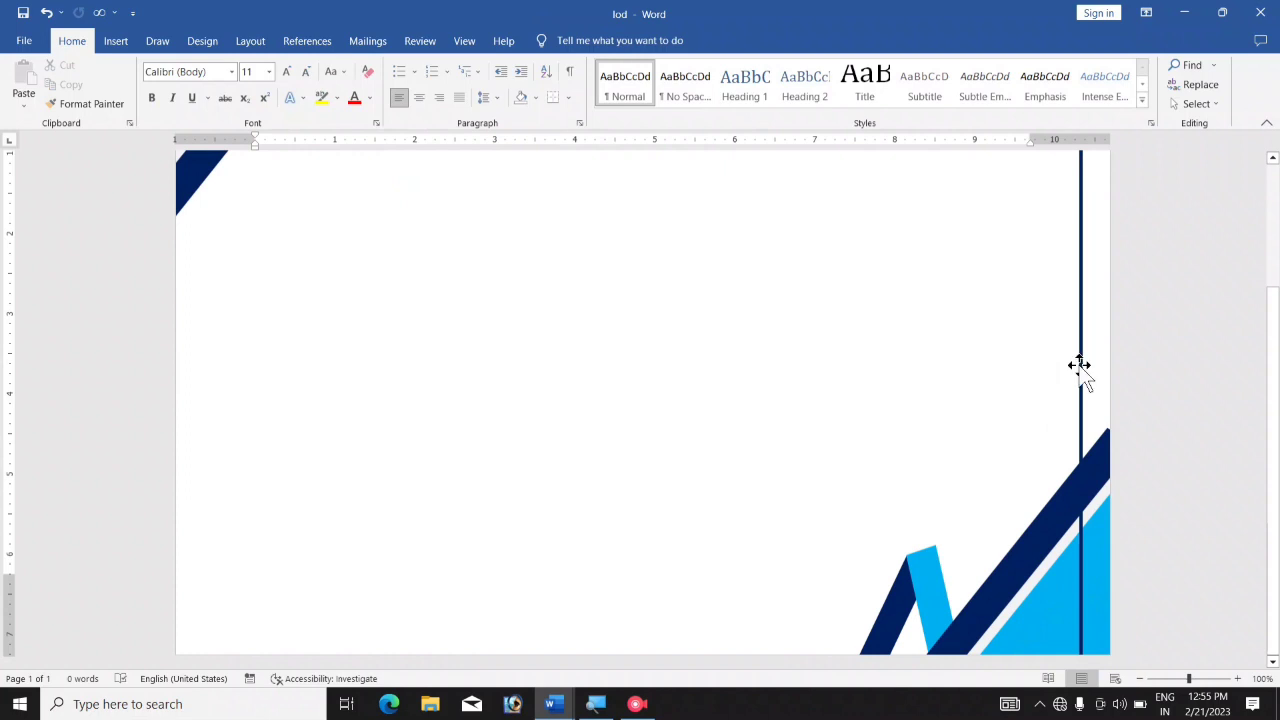
# Step: Send the right border line to back so the bottom-right stripes cover it
pyautogui.click(1079, 365)
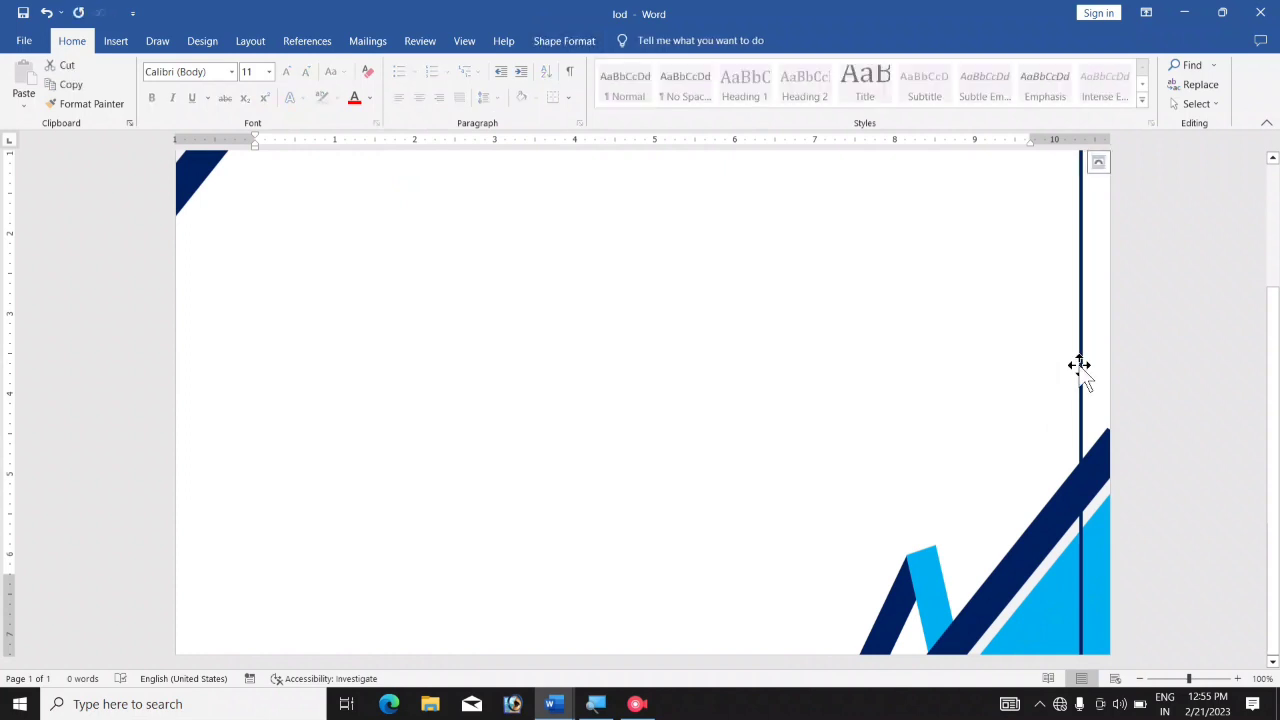
pyautogui.click(551, 45)
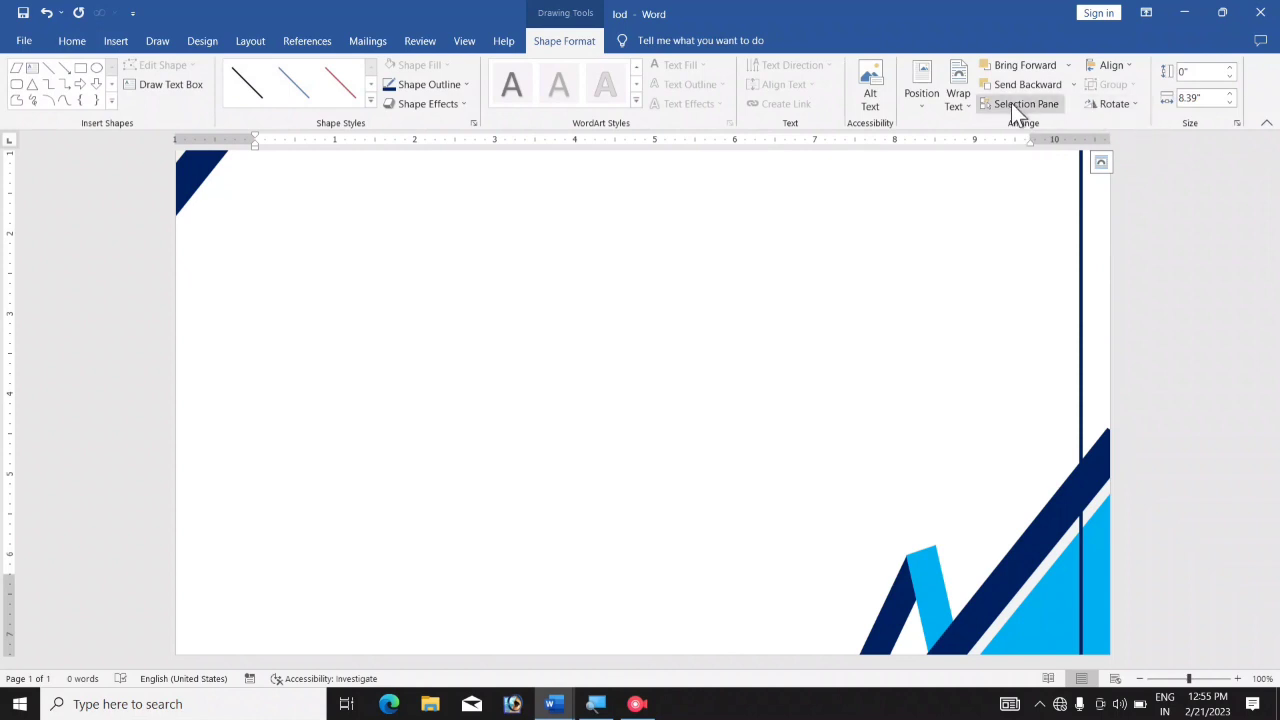
pyautogui.click(1070, 87)
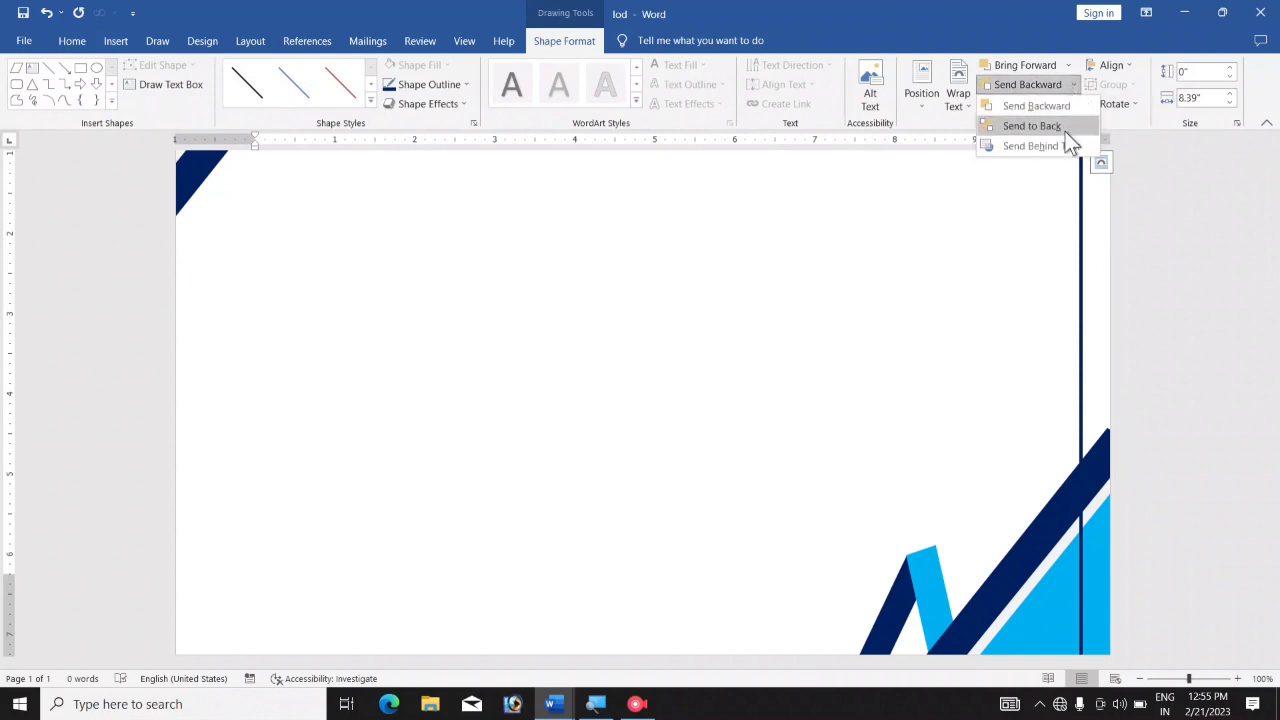
pyautogui.click(1051, 130)
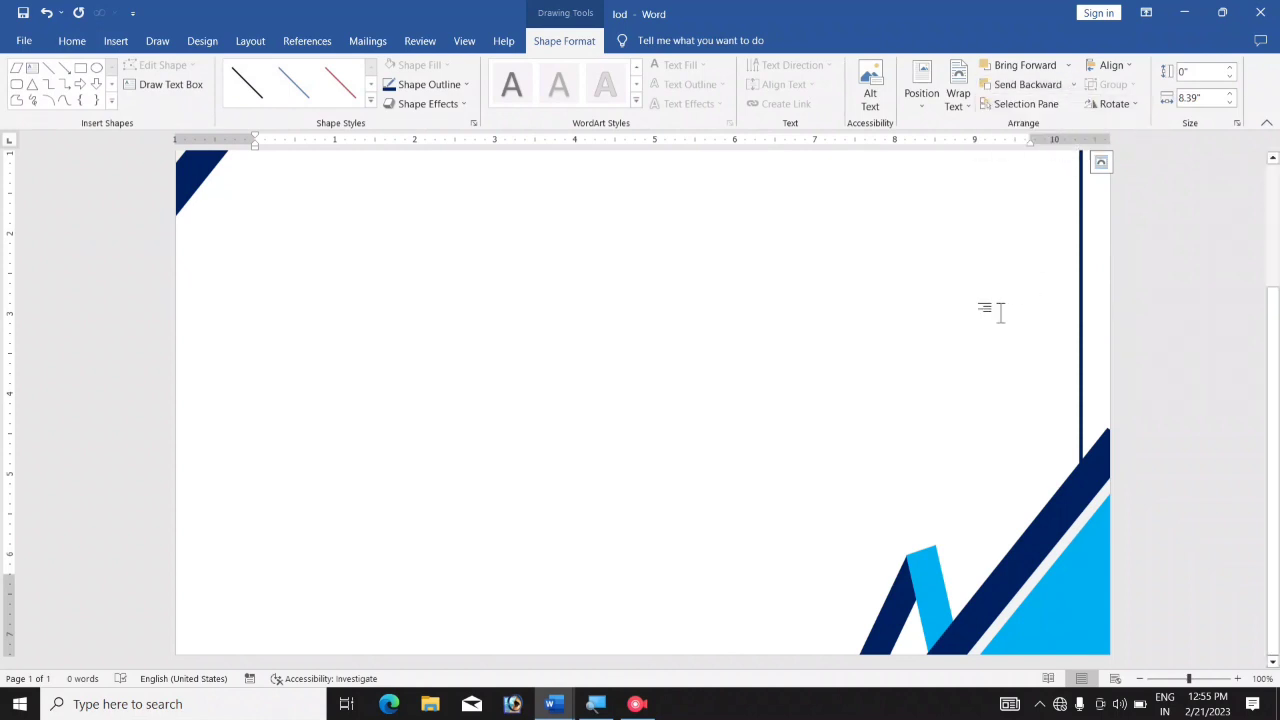
pyautogui.scroll(3, 1010, 320)
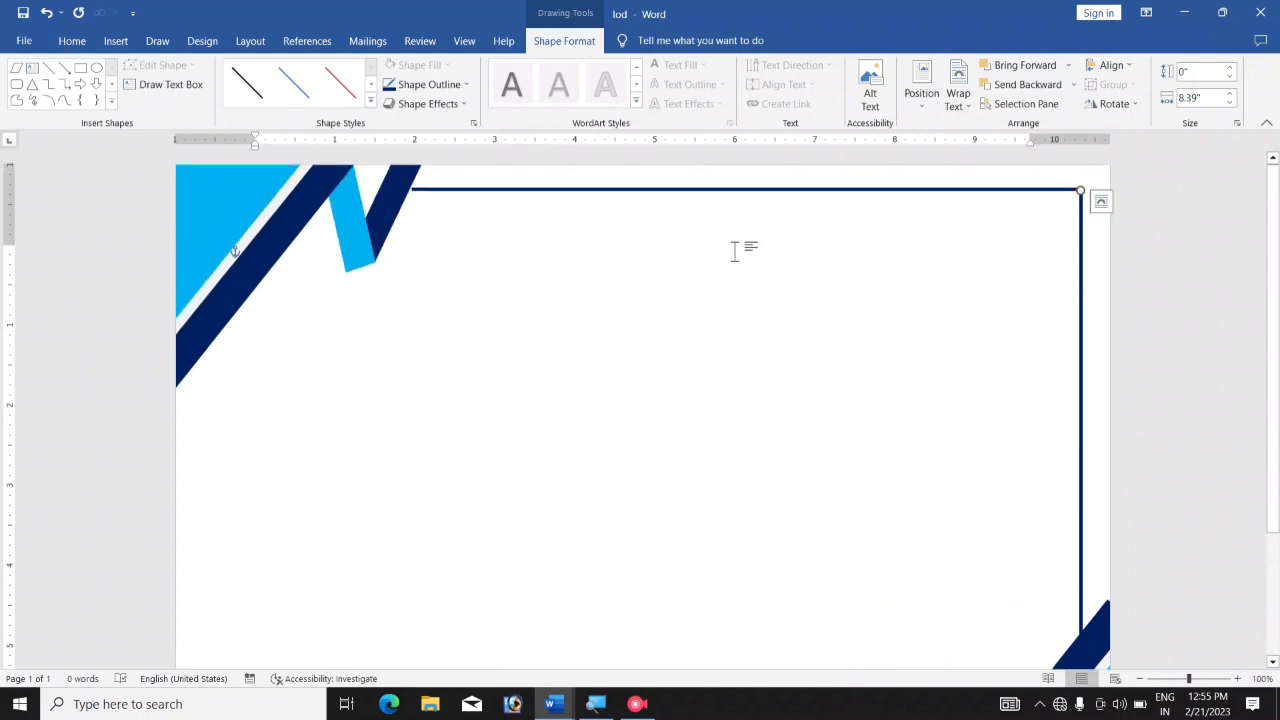
# Step: Select the top border line and the right border line together
pyautogui.click(700, 190)
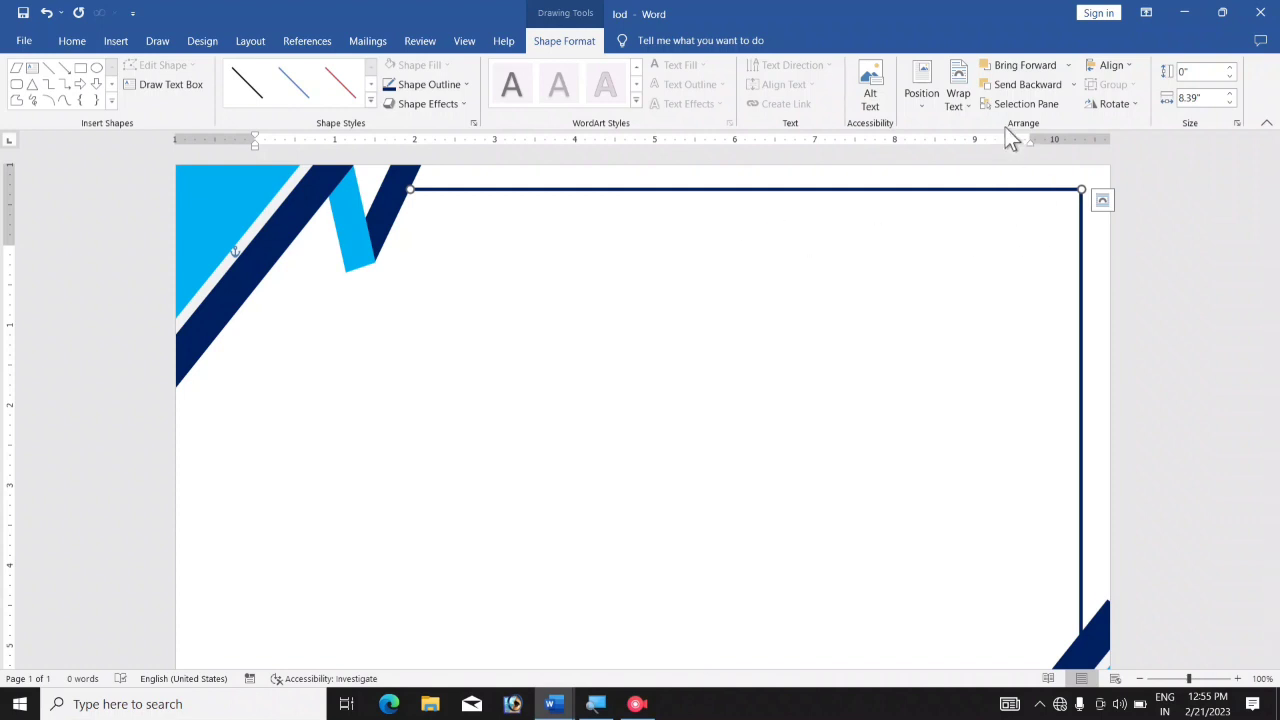
pyautogui.click(1025, 104)
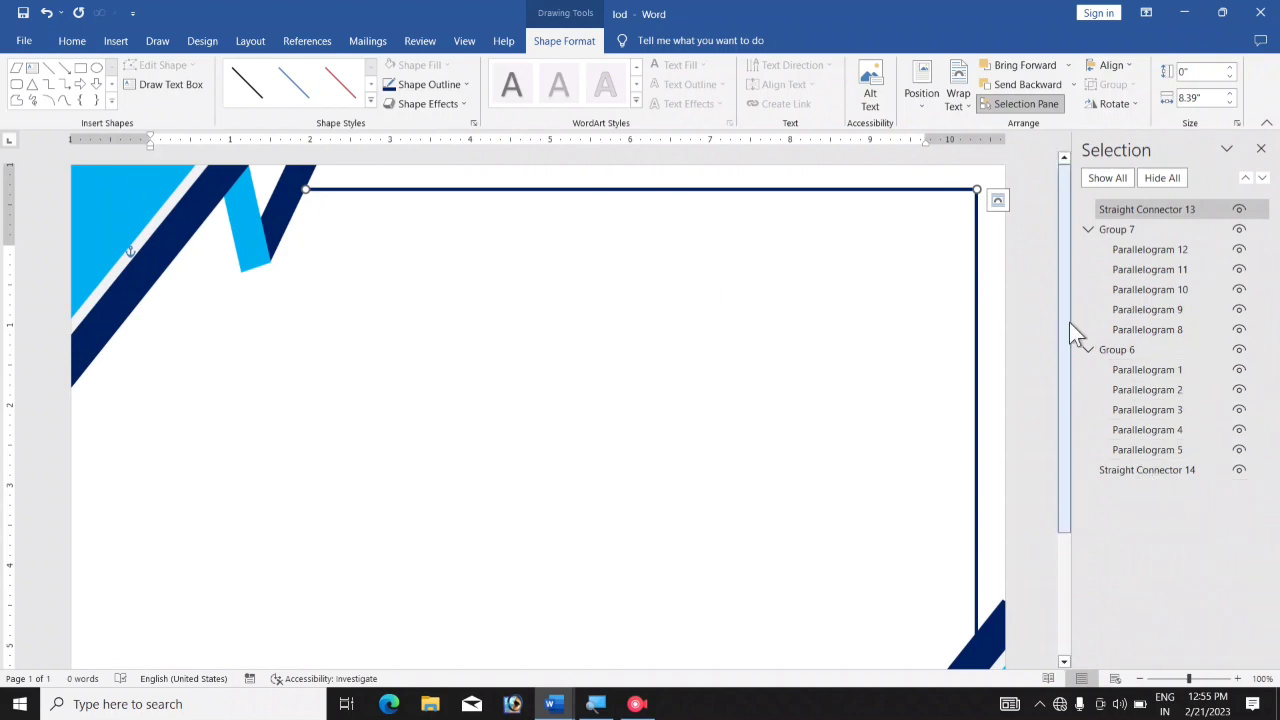
pyautogui.click(1260, 148)
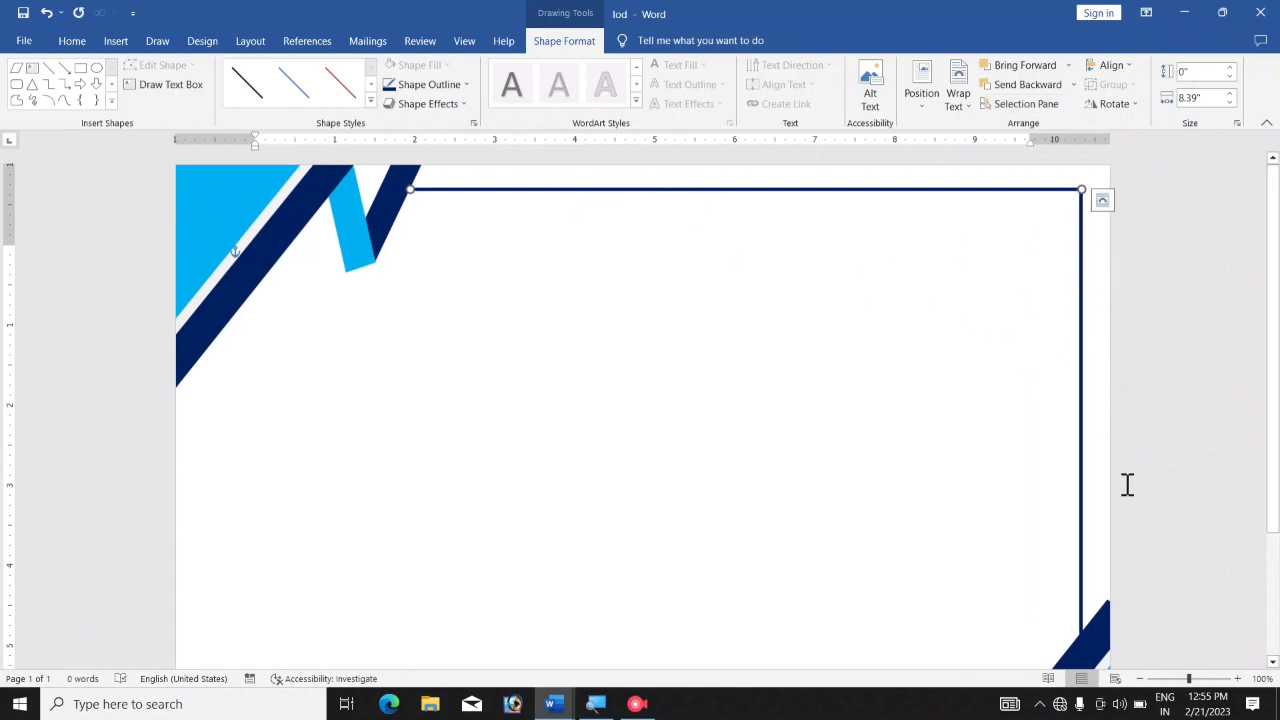
pyautogui.keyDown('shift'); pyautogui.click(1083, 448); pyautogui.keyUp('shift')
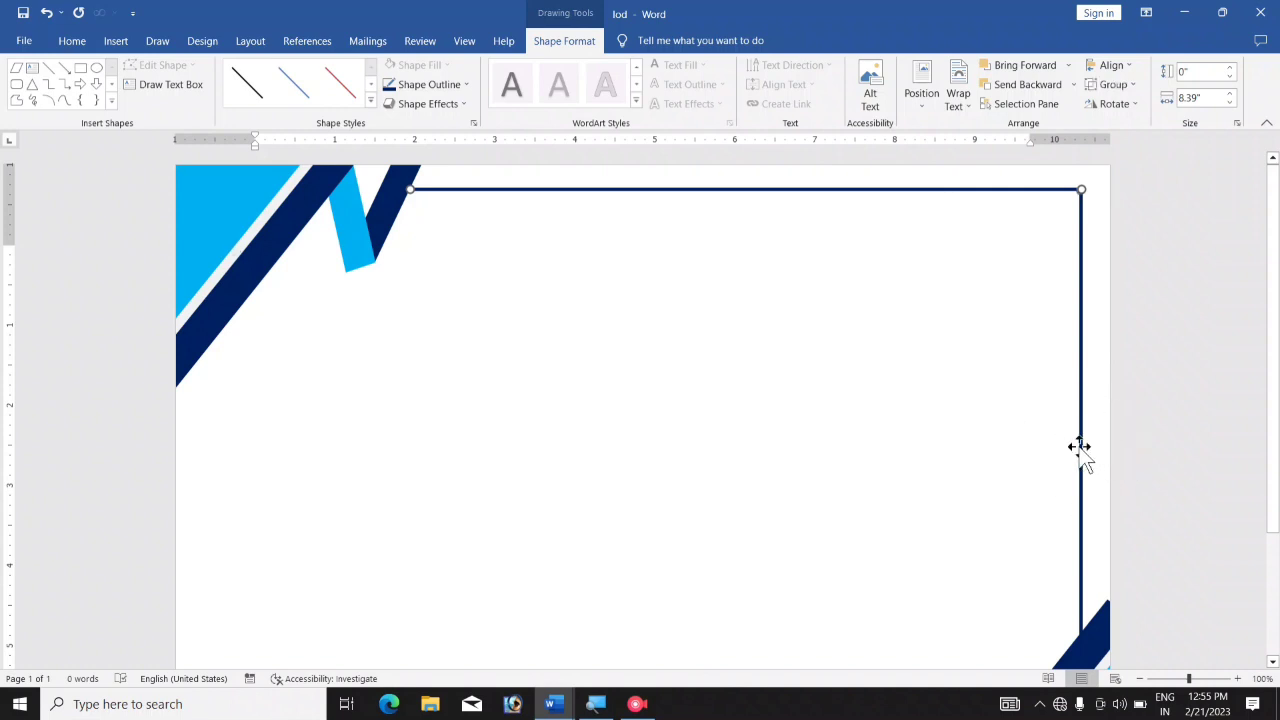
# Step: Group the two border lines, then paste a duplicate and move it down and left
pyautogui.rightClick(1079, 447)
pyautogui.moveTo(1120, 270)
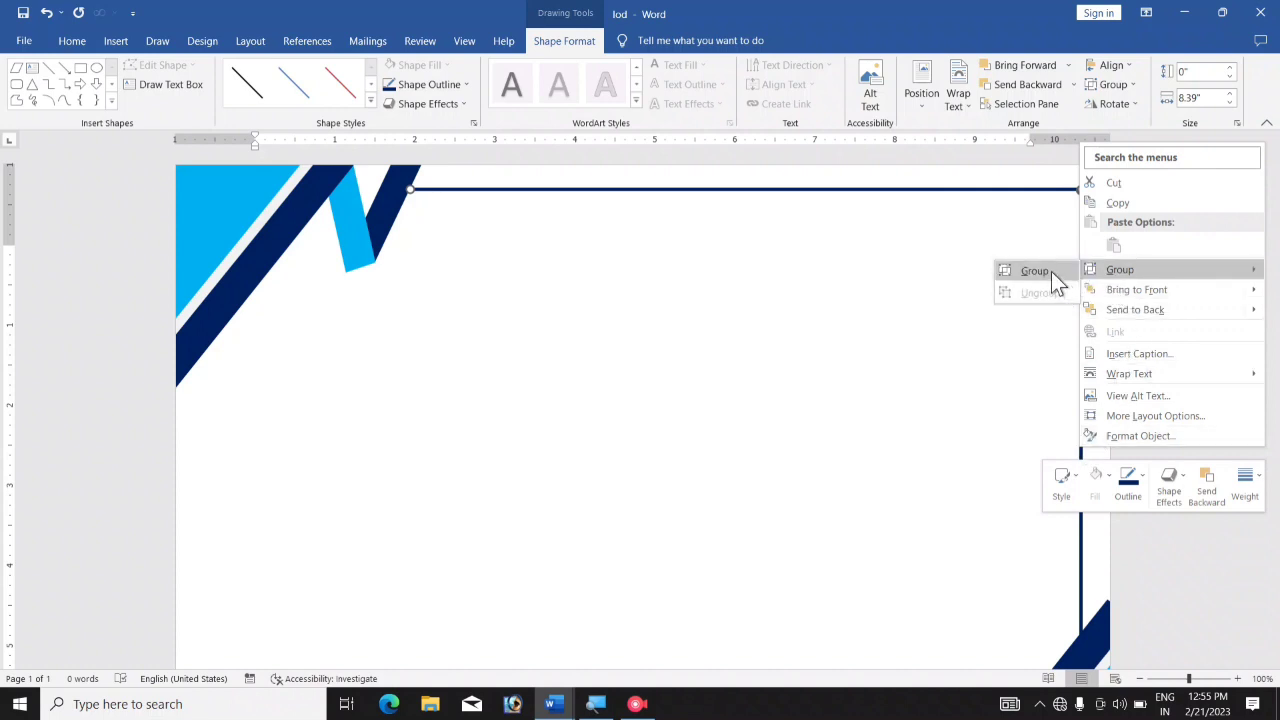
pyautogui.click(1034, 271)
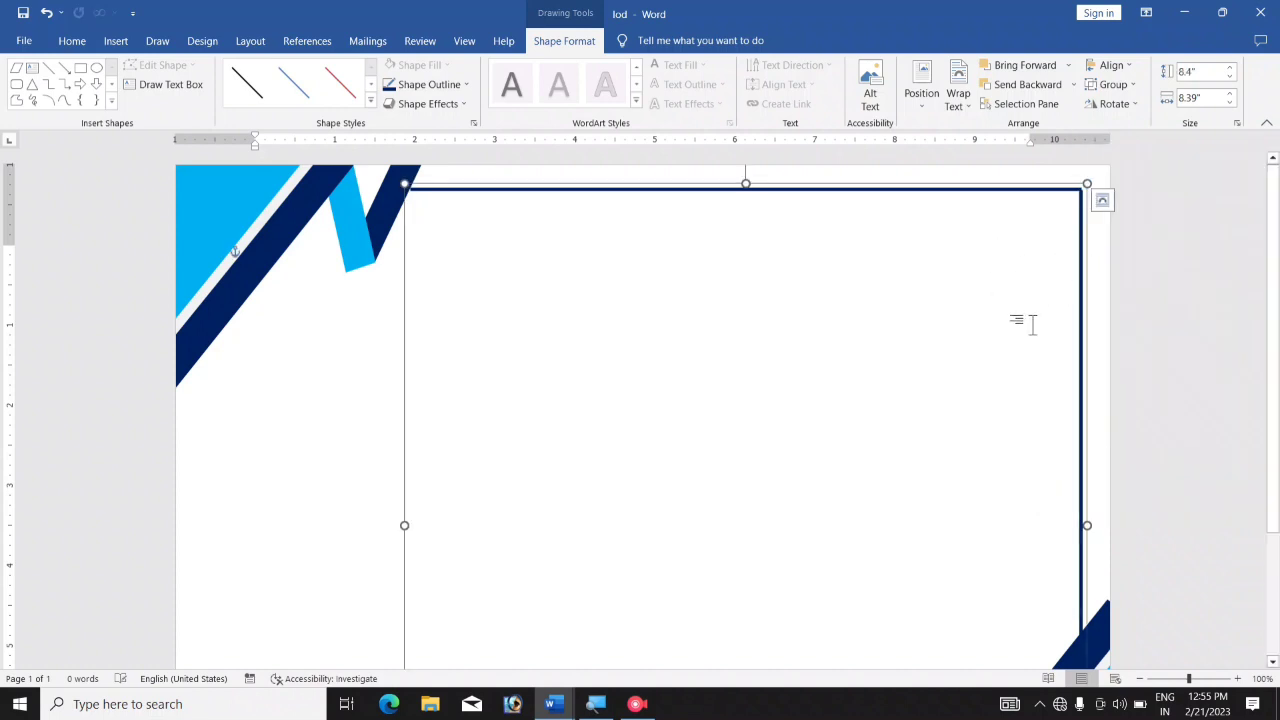
pyautogui.hotkey('ctrl', 'c')
pyautogui.hotkey('ctrl', 'v')
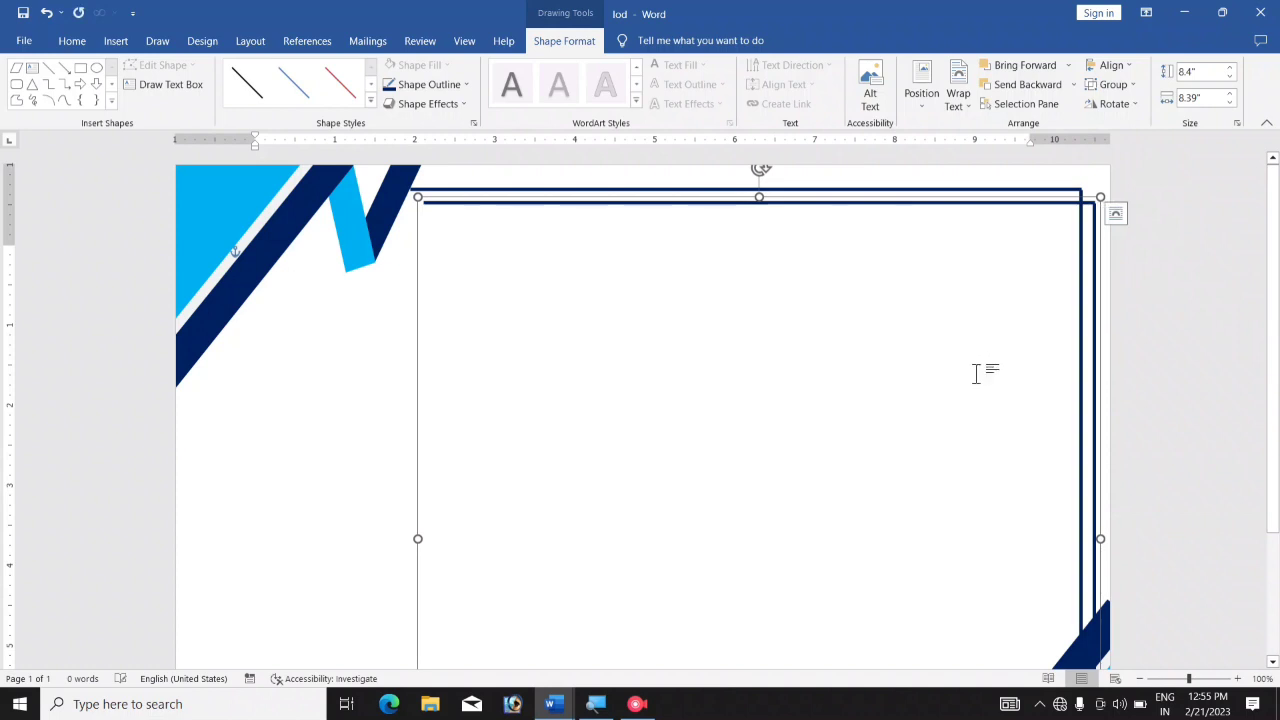
pyautogui.click(977, 371)
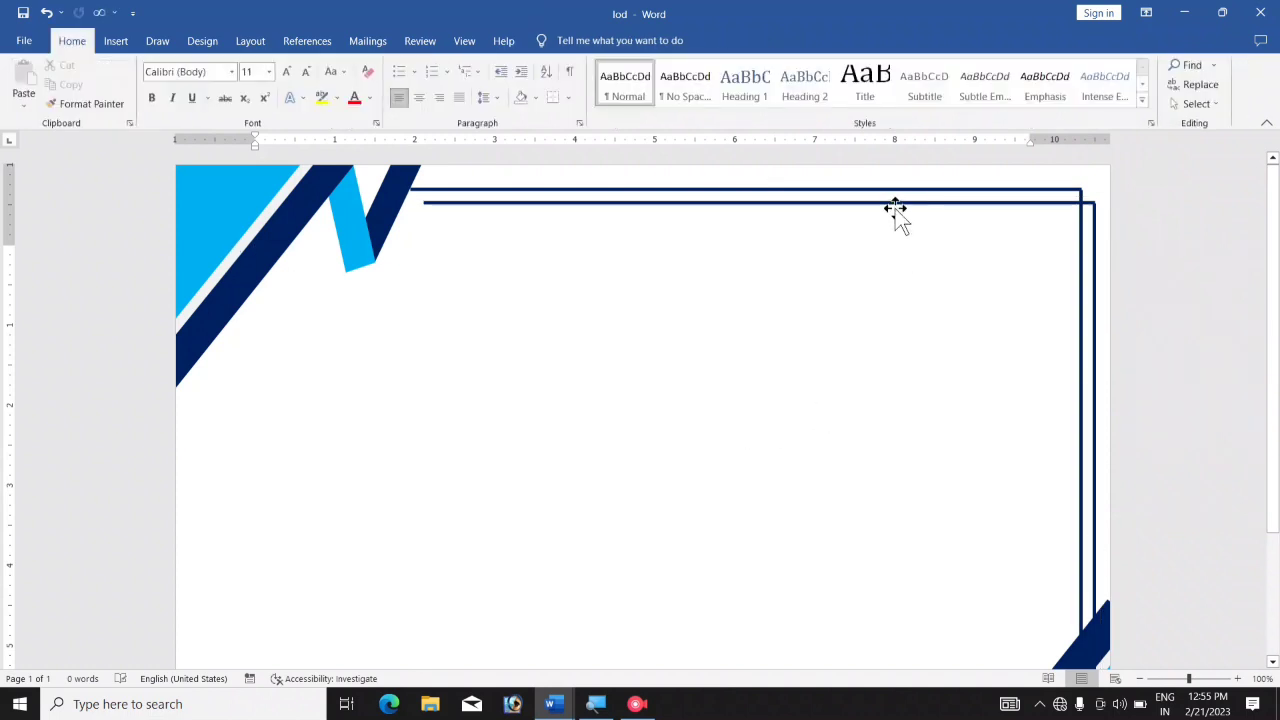
pyautogui.moveTo(894, 204); pyautogui.dragTo(728, 281)
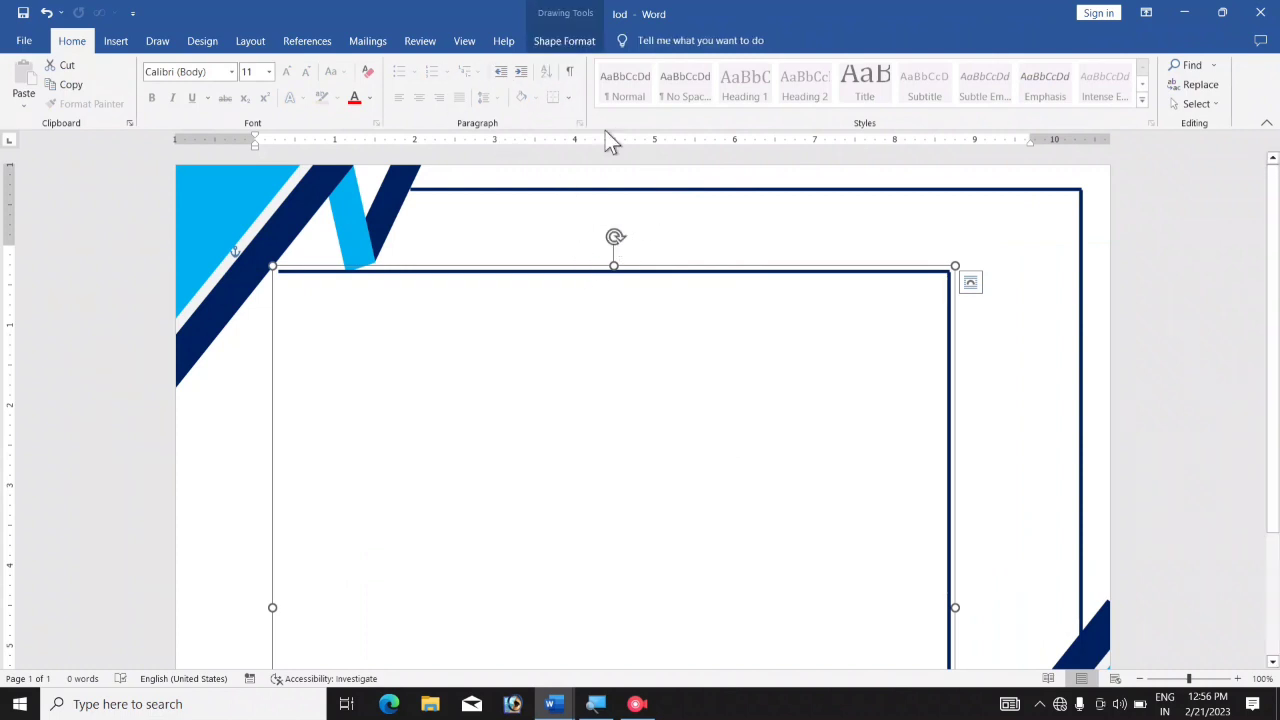
# Step: Begin turning the frame copy using the Rotate options and the rotation handle
pyautogui.click(564, 41)
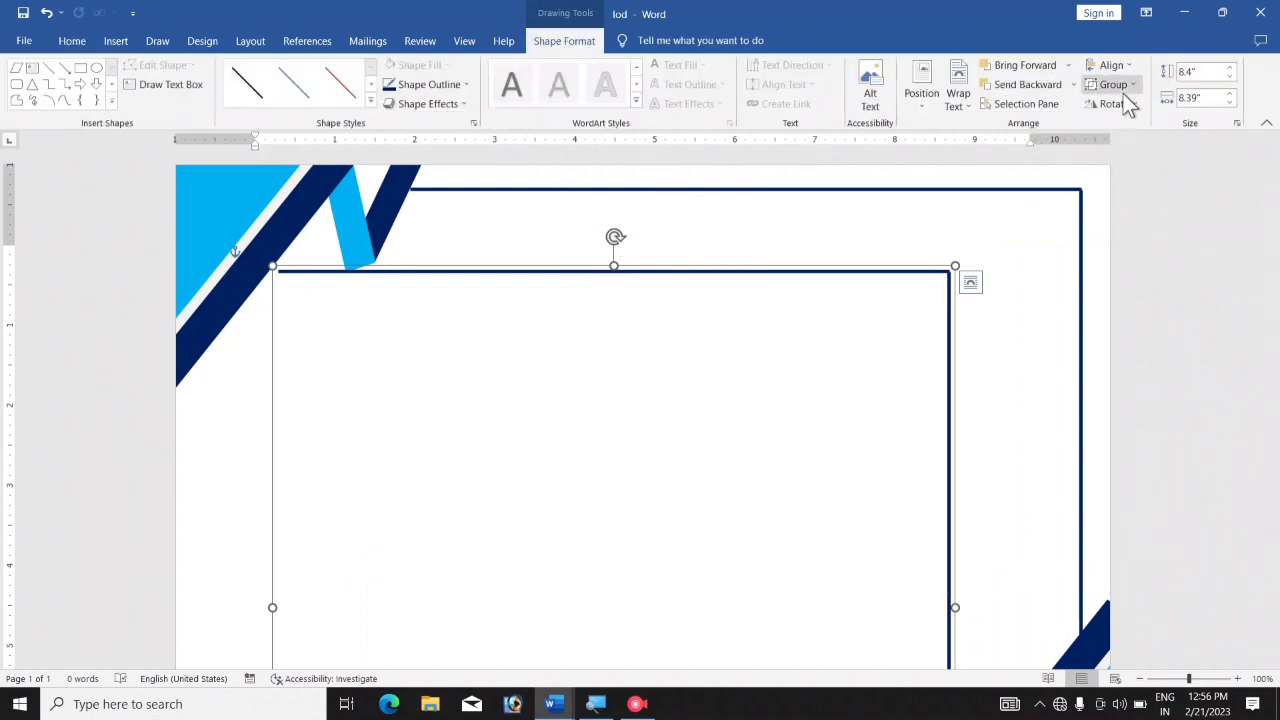
pyautogui.click(1122, 105)
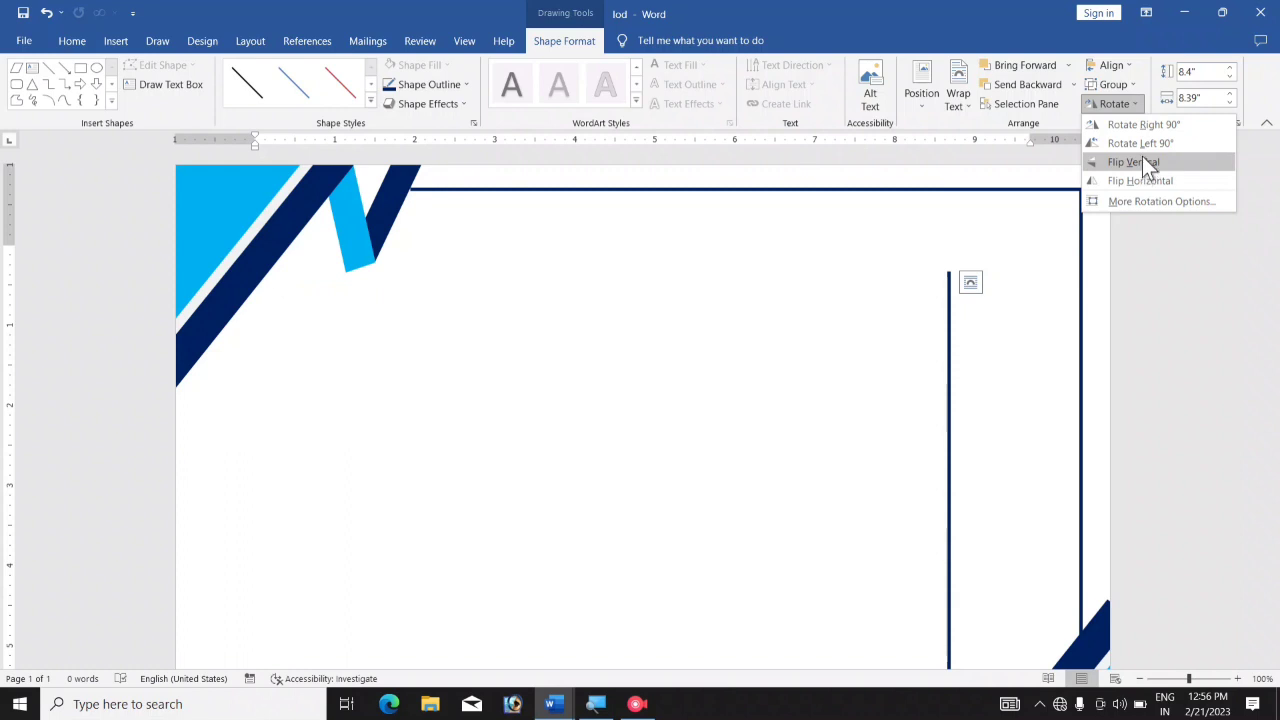
pyautogui.click(1139, 146)
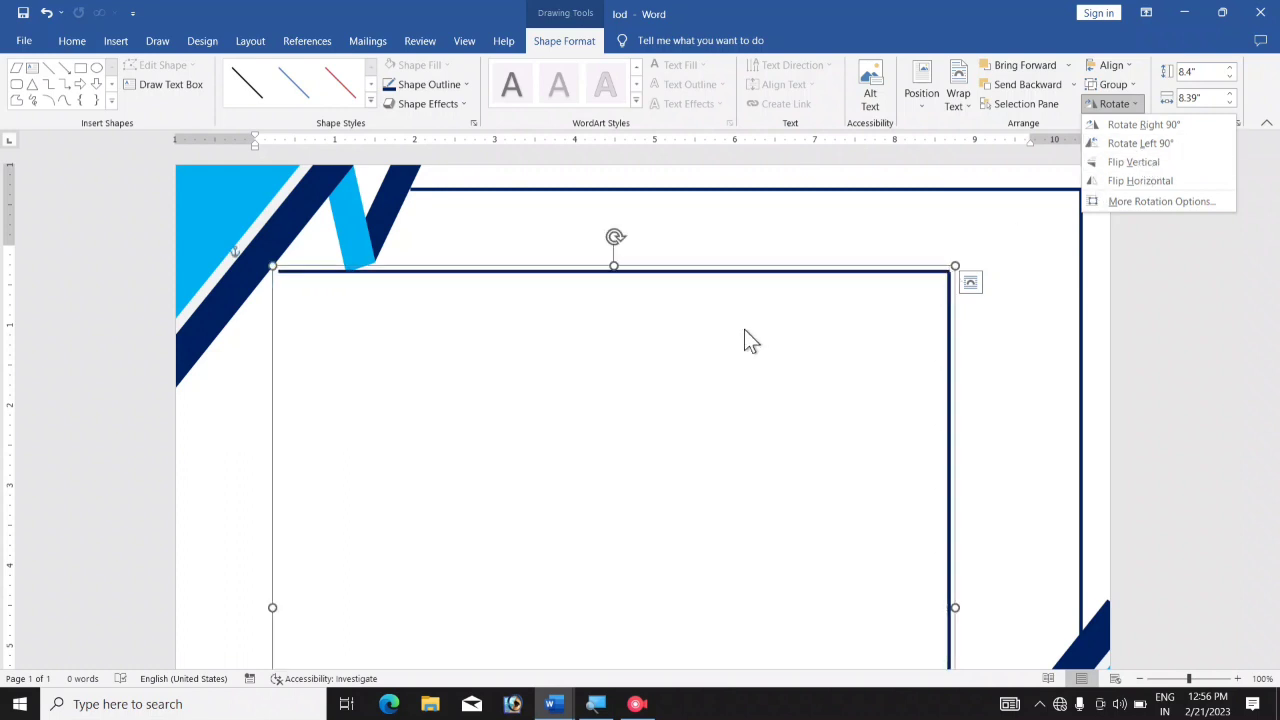
pyautogui.click(614, 246)
pyautogui.moveTo(615, 240)
pyautogui.mouseDown()
pyautogui.moveTo(380, 537)
pyautogui.moveTo(860, 654)
pyautogui.moveTo(940, 617)
pyautogui.mouseUp()
# Step: Turn the frame copy upside down and nudge it onto the left and bottom page edges
pyautogui.scroll(-5, 666, 395)
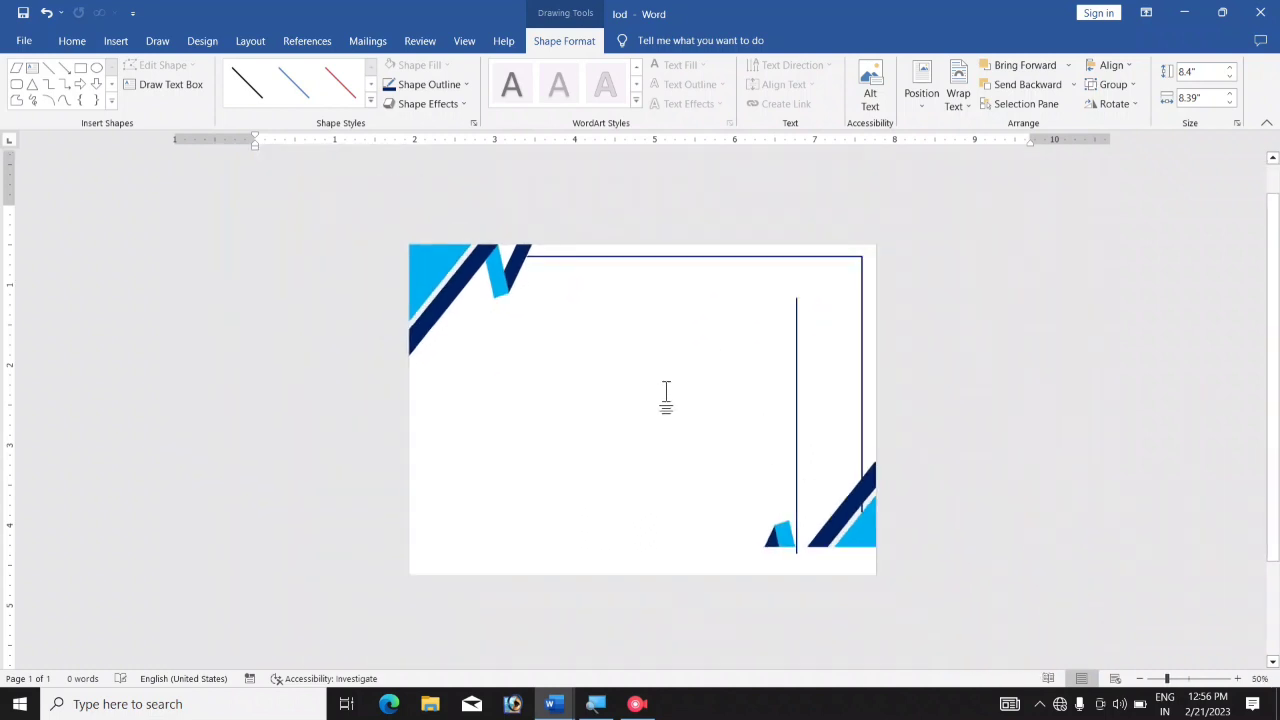
pyautogui.moveTo(835, 475); pyautogui.dragTo(634, 592)
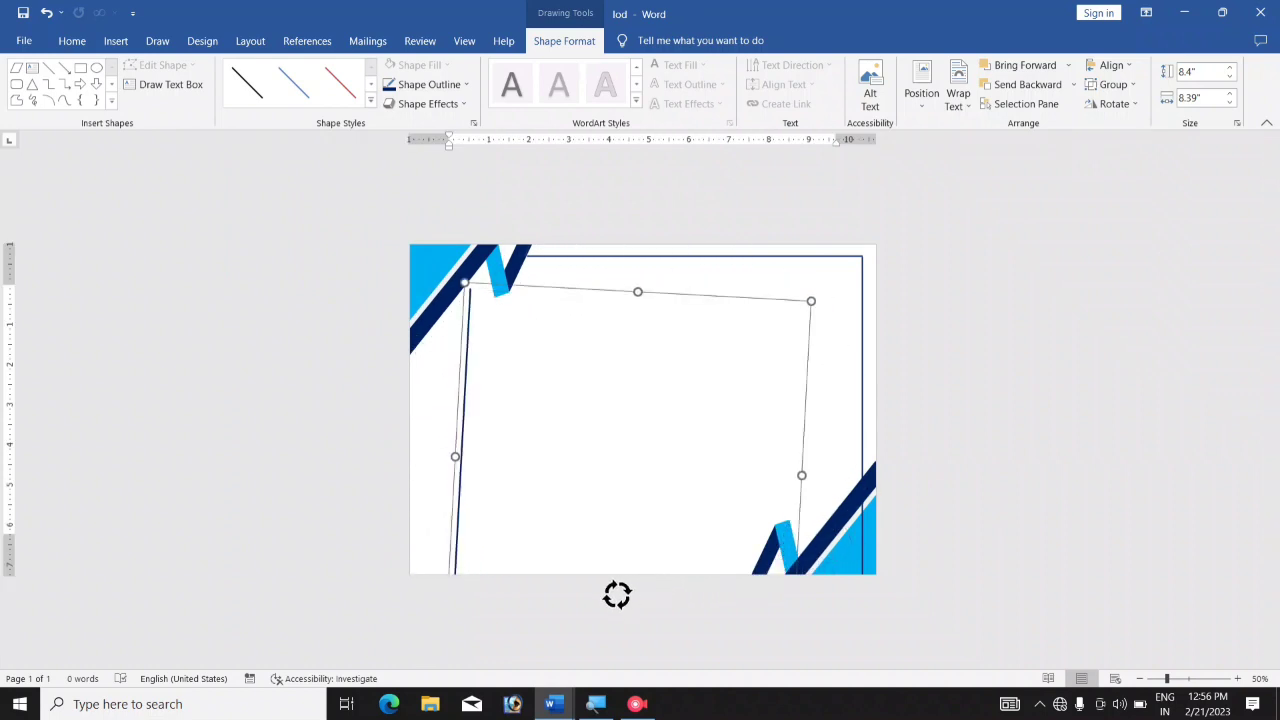
pyautogui.moveTo(634, 592); pyautogui.dragTo(630, 594)
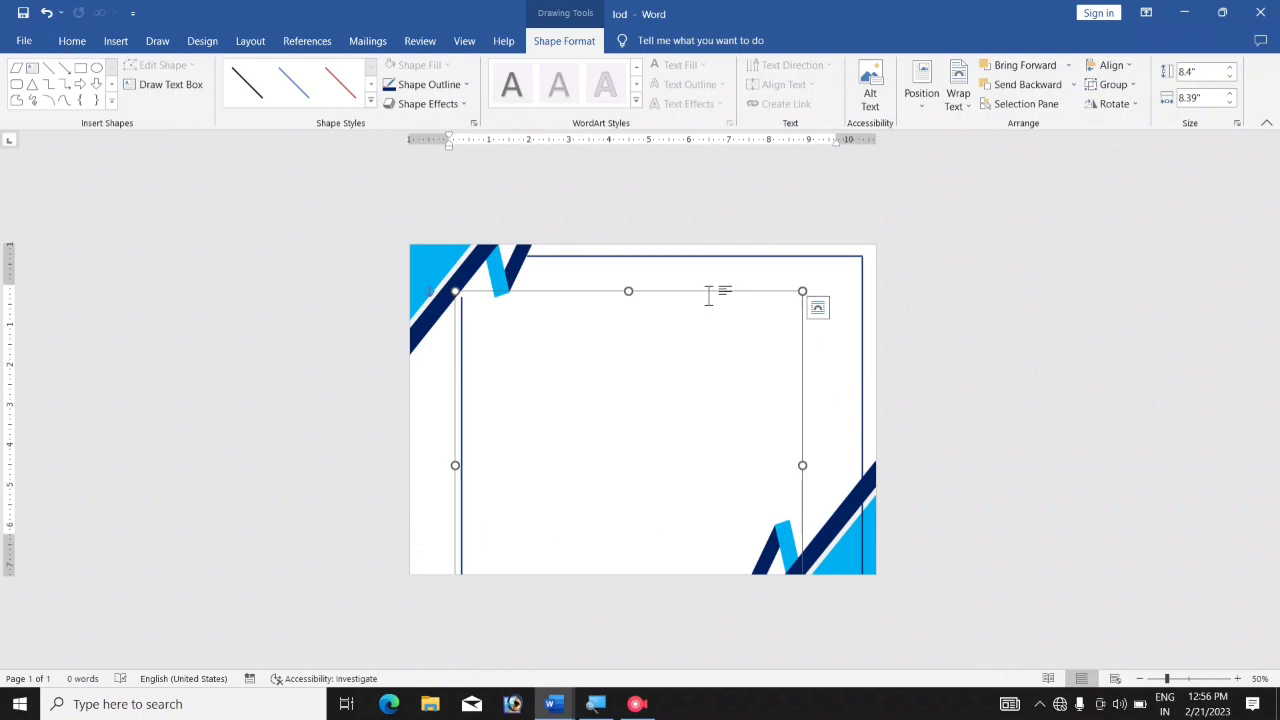
pyautogui.moveTo(700, 292)
pyautogui.mouseDown()
pyautogui.moveTo(657, 279)
pyautogui.moveTo(659, 258)
pyautogui.mouseUp()
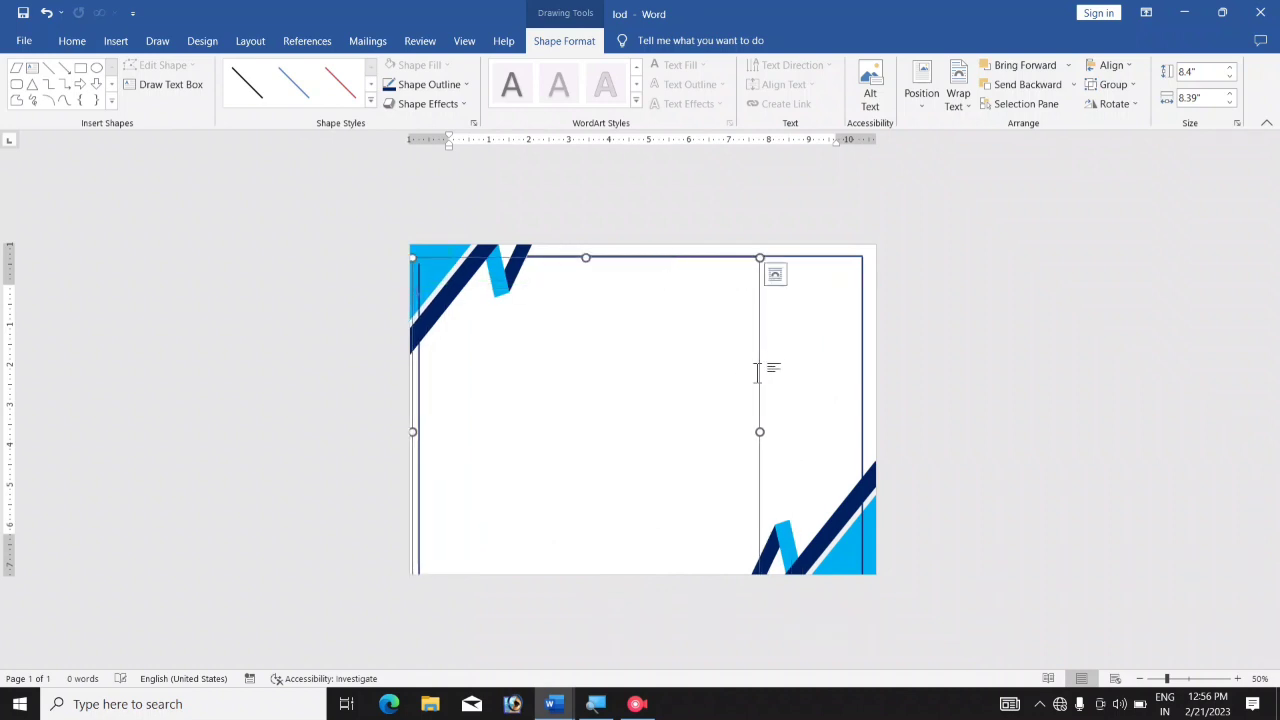
pyautogui.press('Up')
pyautogui.press('Up')
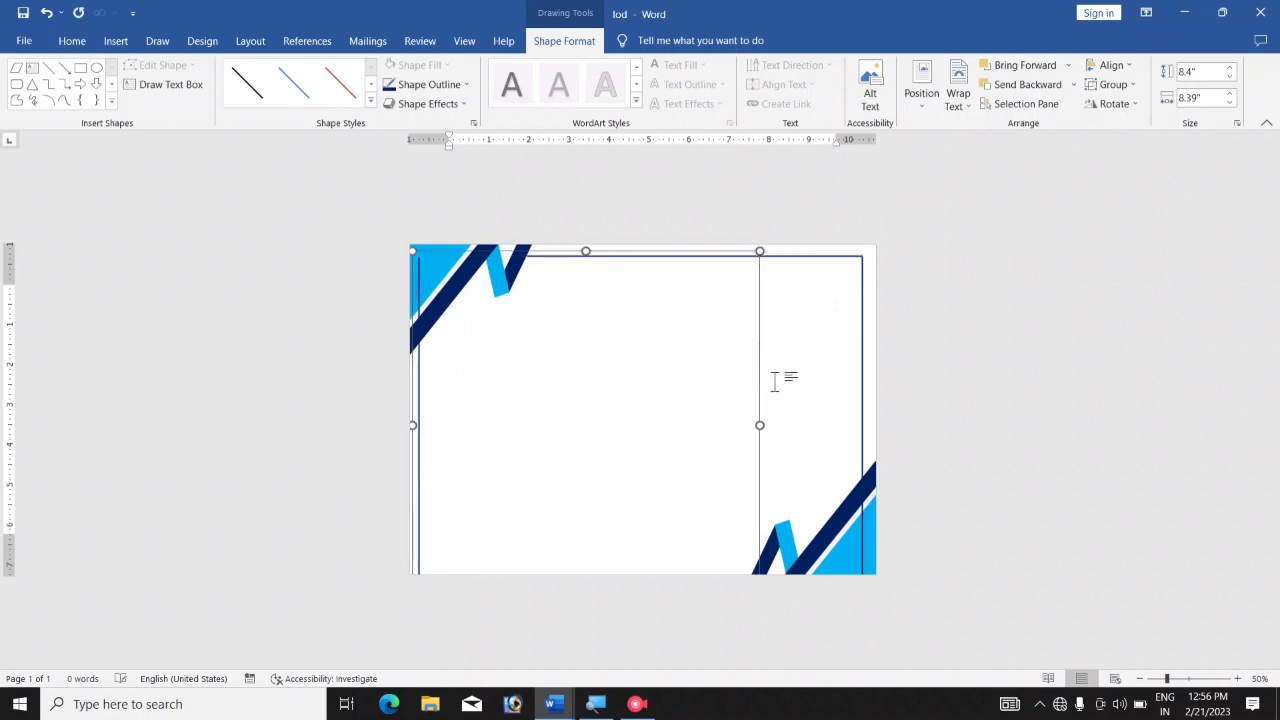
pyautogui.press('Up')
pyautogui.press('Up')
pyautogui.press('Up')
pyautogui.press('Up')
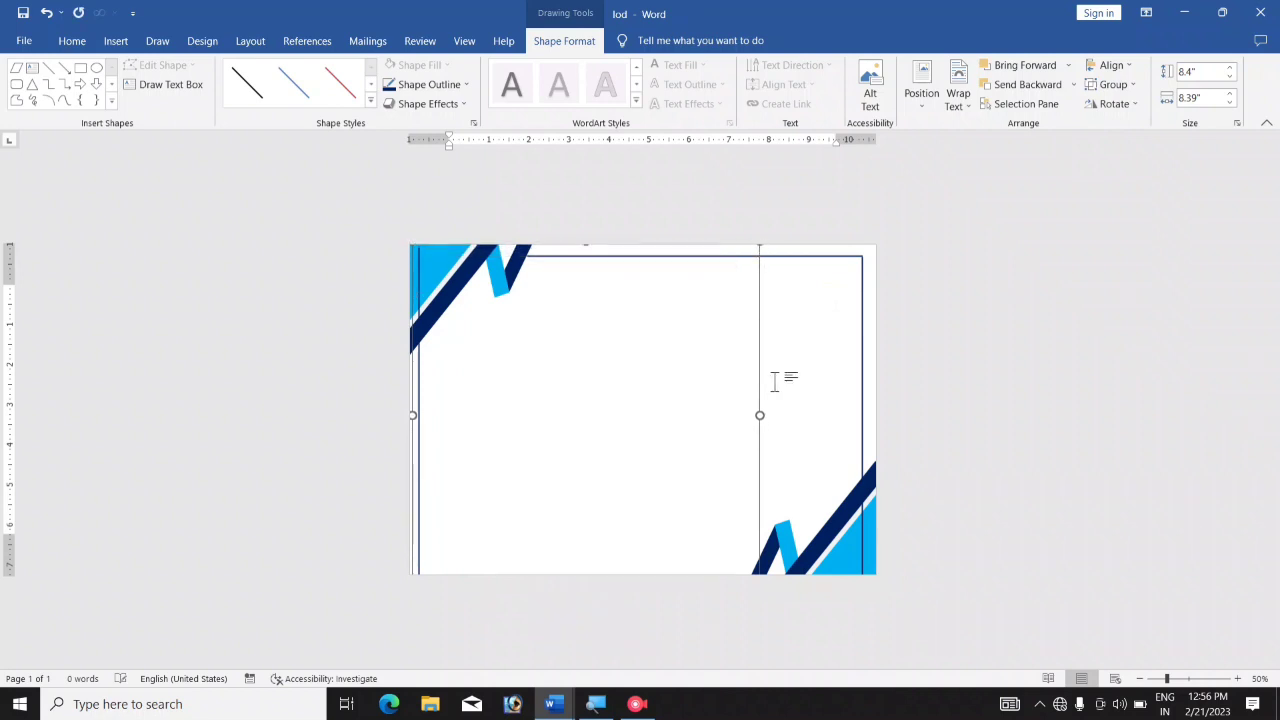
pyautogui.press('Up')
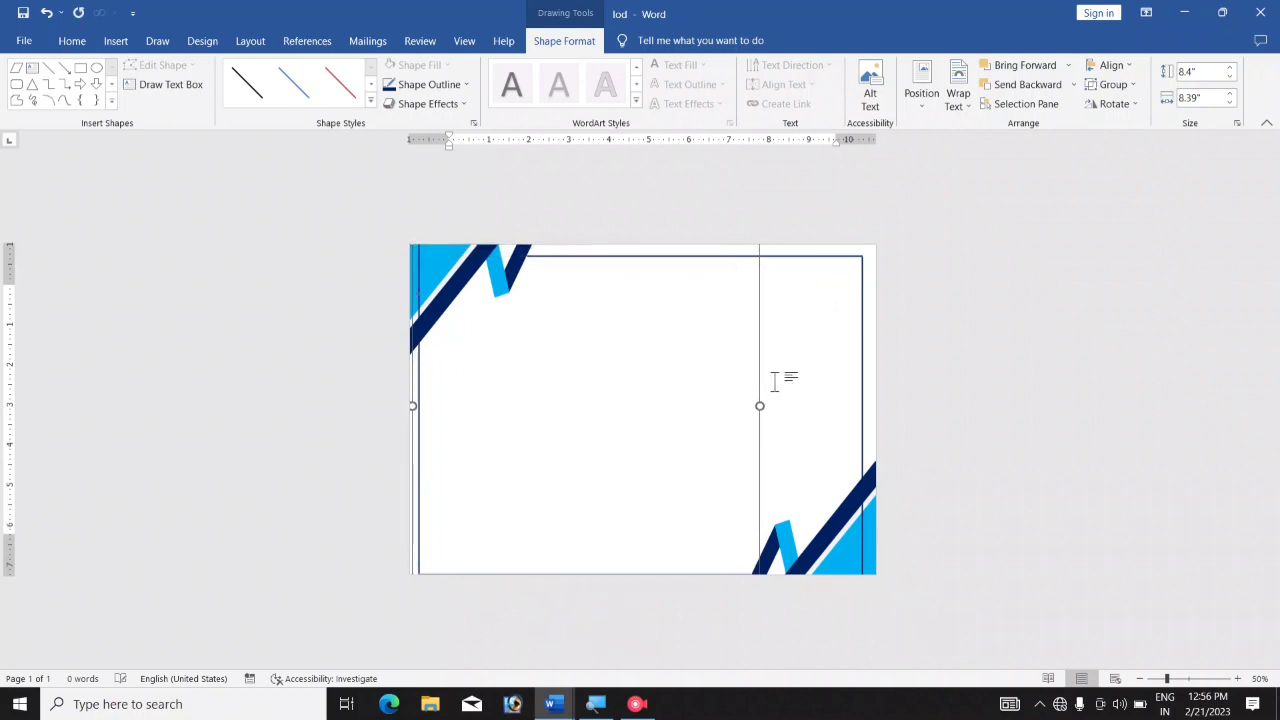
pyautogui.press('Up')
pyautogui.press('Up')
pyautogui.press('Up')
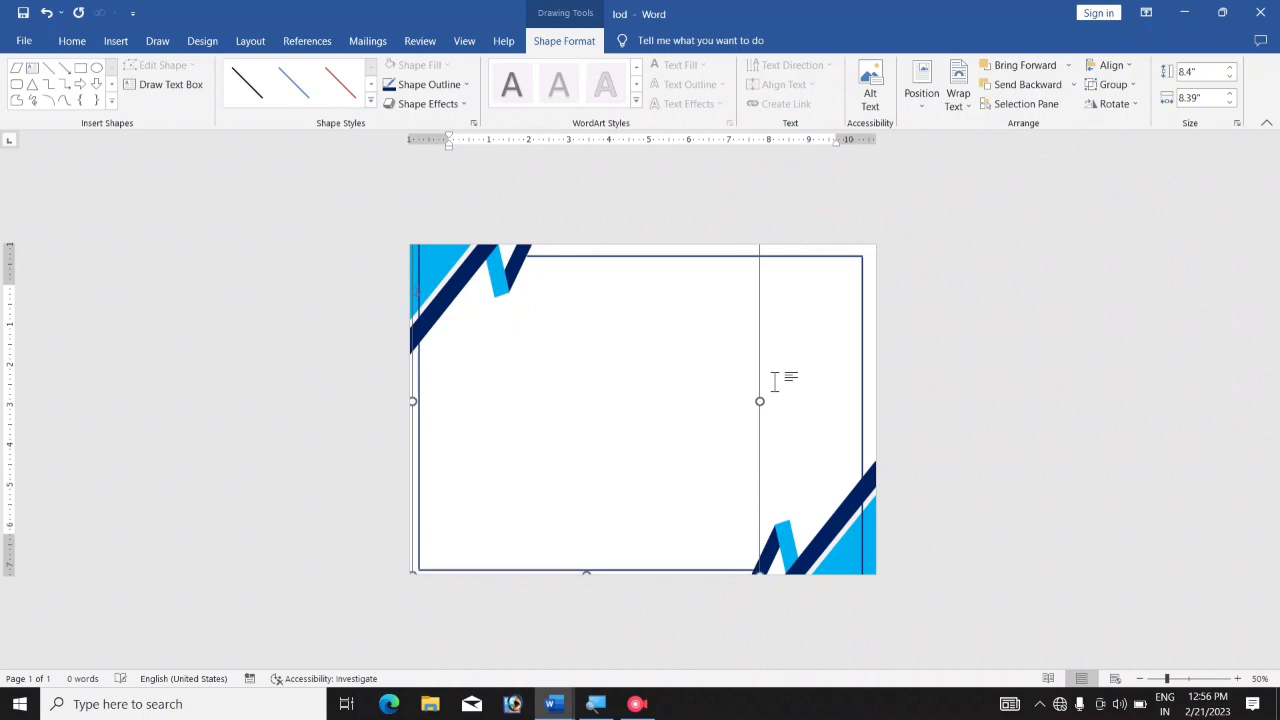
pyautogui.press('Up')
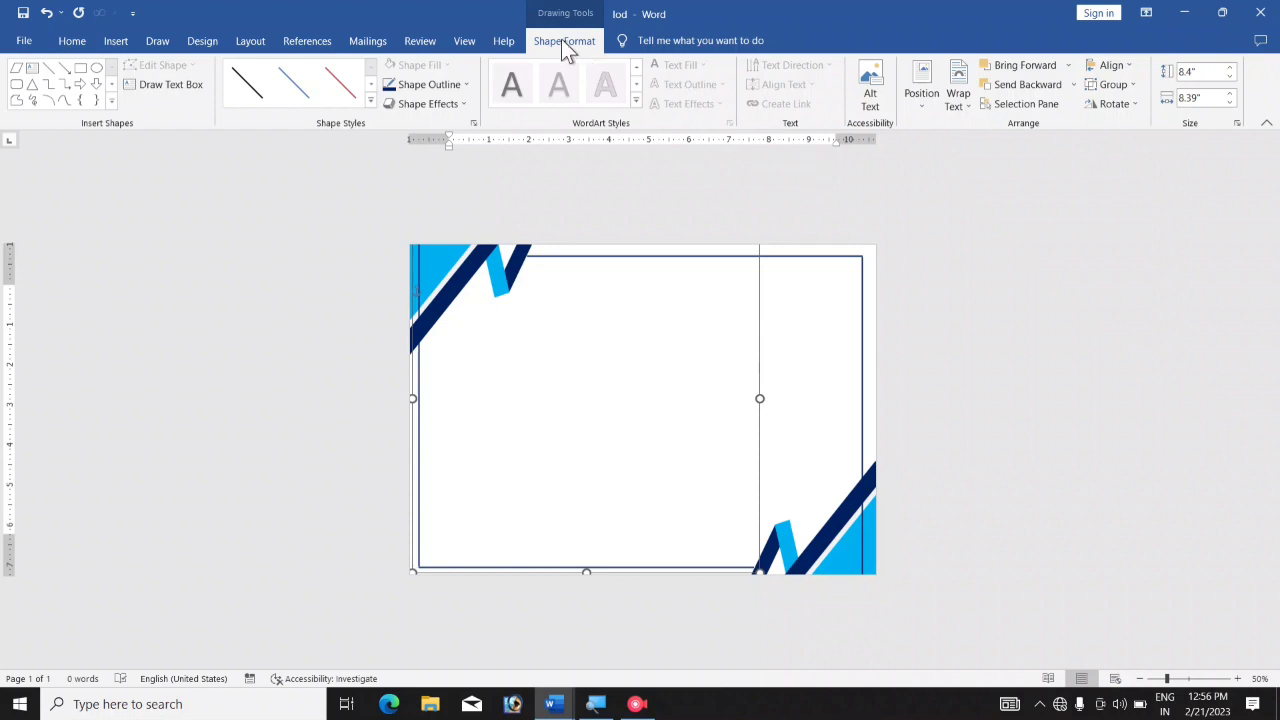
# Step: Send the frame copy to back and nudge it right and up to close the rectangle
pyautogui.click(1075, 89)
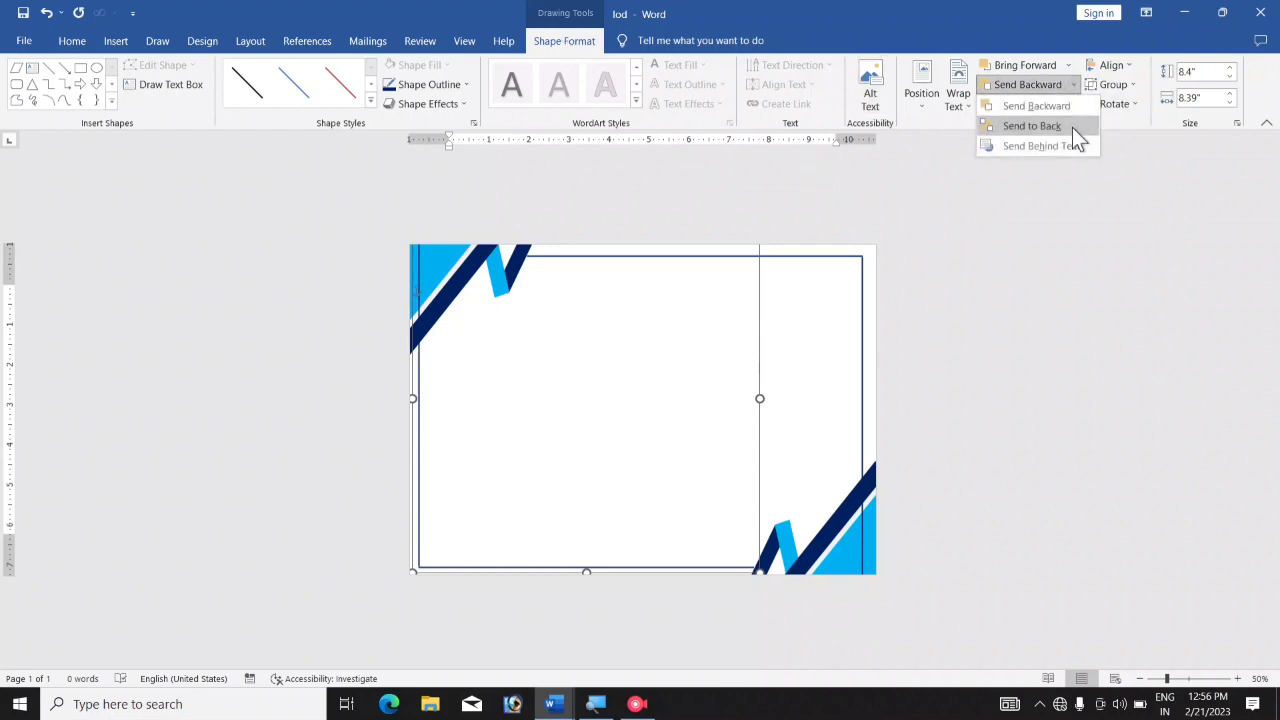
pyautogui.click(1072, 127)
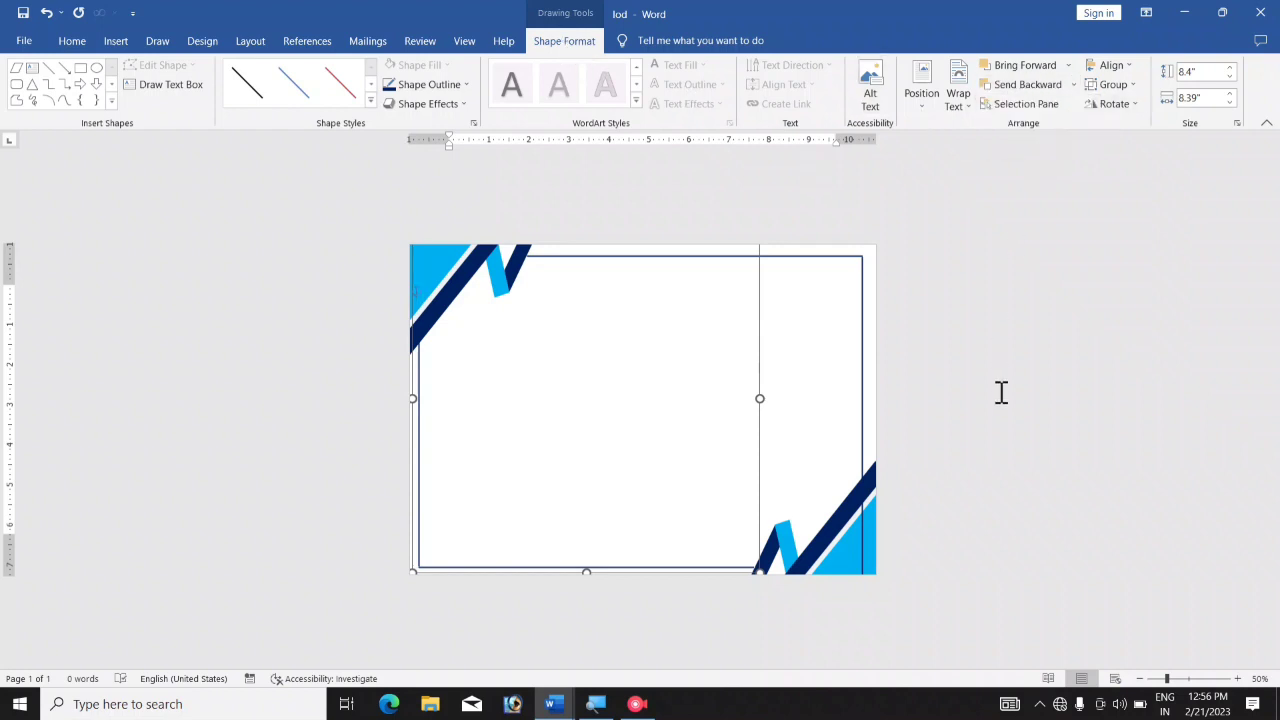
pyautogui.press('Right')
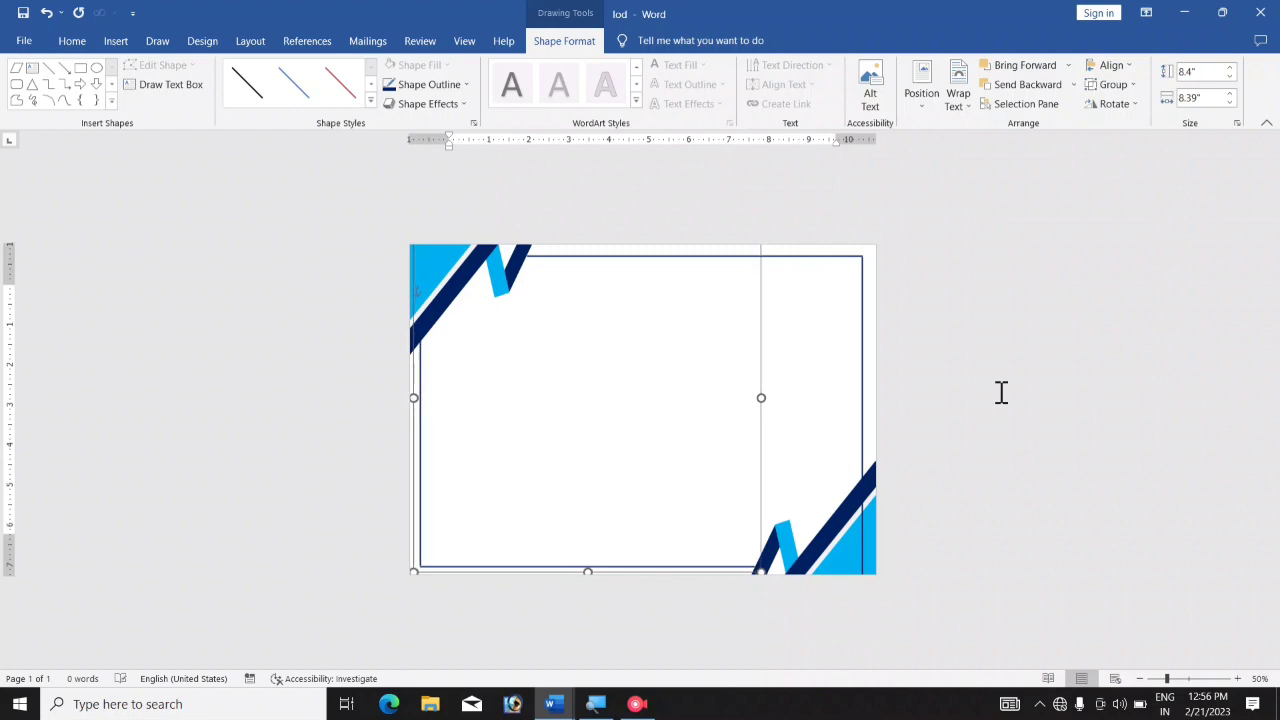
pyautogui.press('Up')
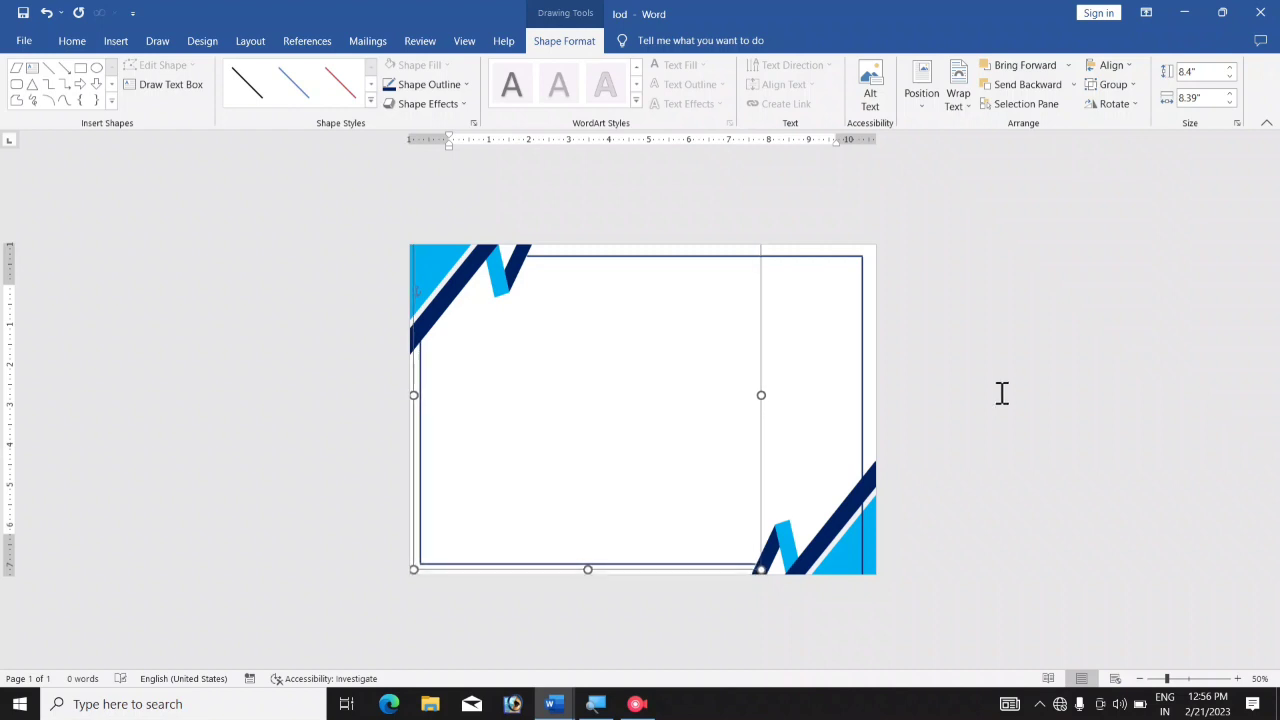
pyautogui.click(1039, 416)
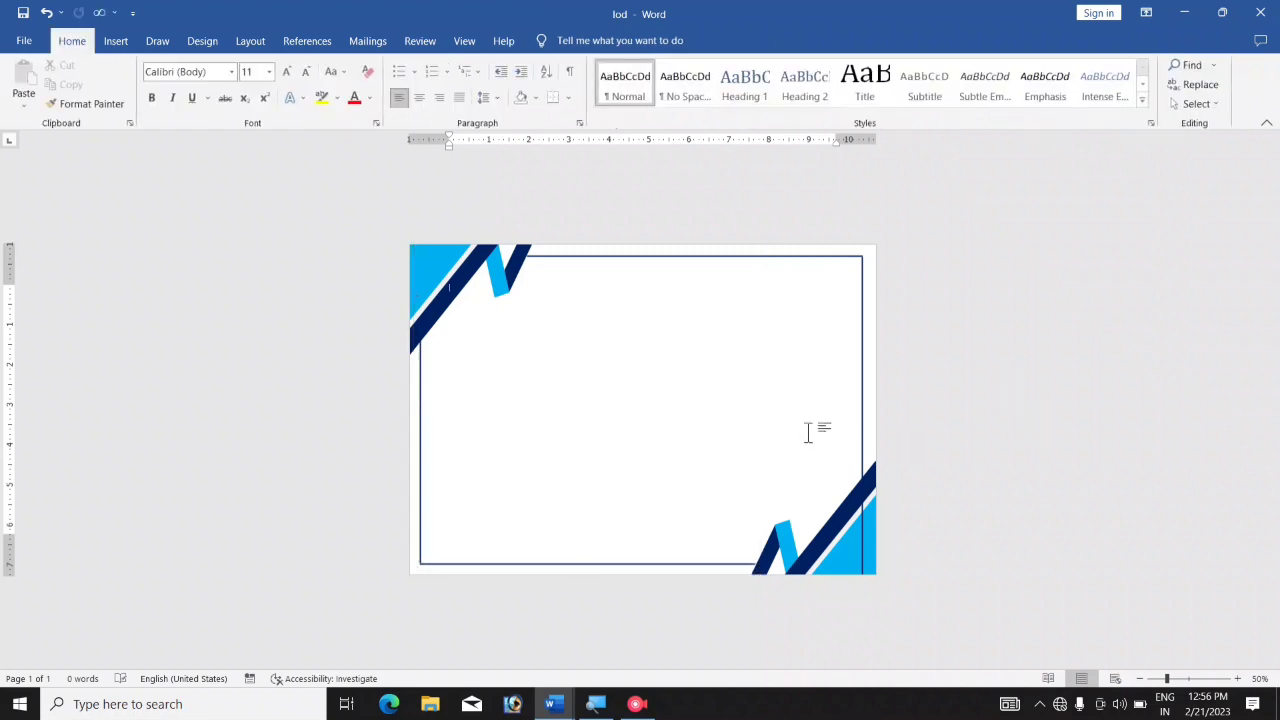
# Step: Send the right-edge navy frame to back behind the corner stripes and review the whole page
pyautogui.keyDown('ctrl'); pyautogui.scroll(3, 808, 432); pyautogui.keyUp('ctrl')
pyautogui.keyDown('ctrl'); pyautogui.scroll(3, 808, 432); pyautogui.keyUp('ctrl')
pyautogui.scroll(-5, 808, 432)
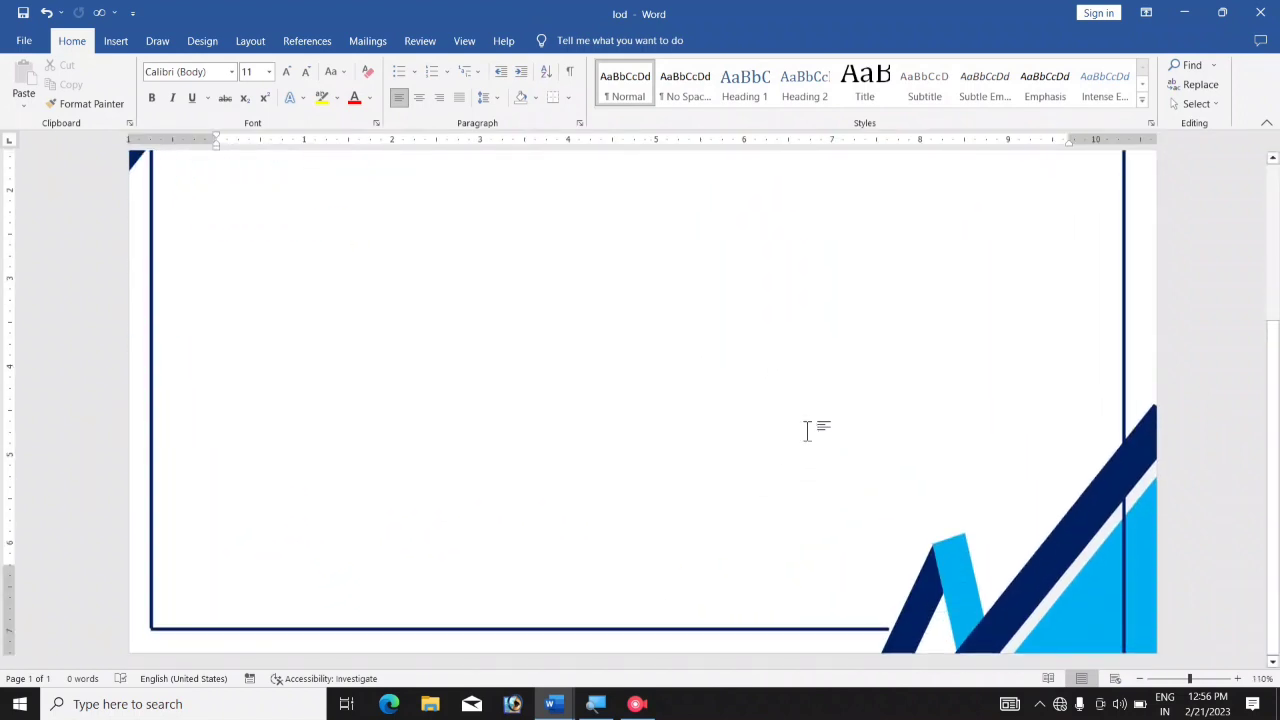
pyautogui.scroll(2, 808, 430)
pyautogui.scroll(3, 808, 430)
pyautogui.scroll(-3, 808, 430)
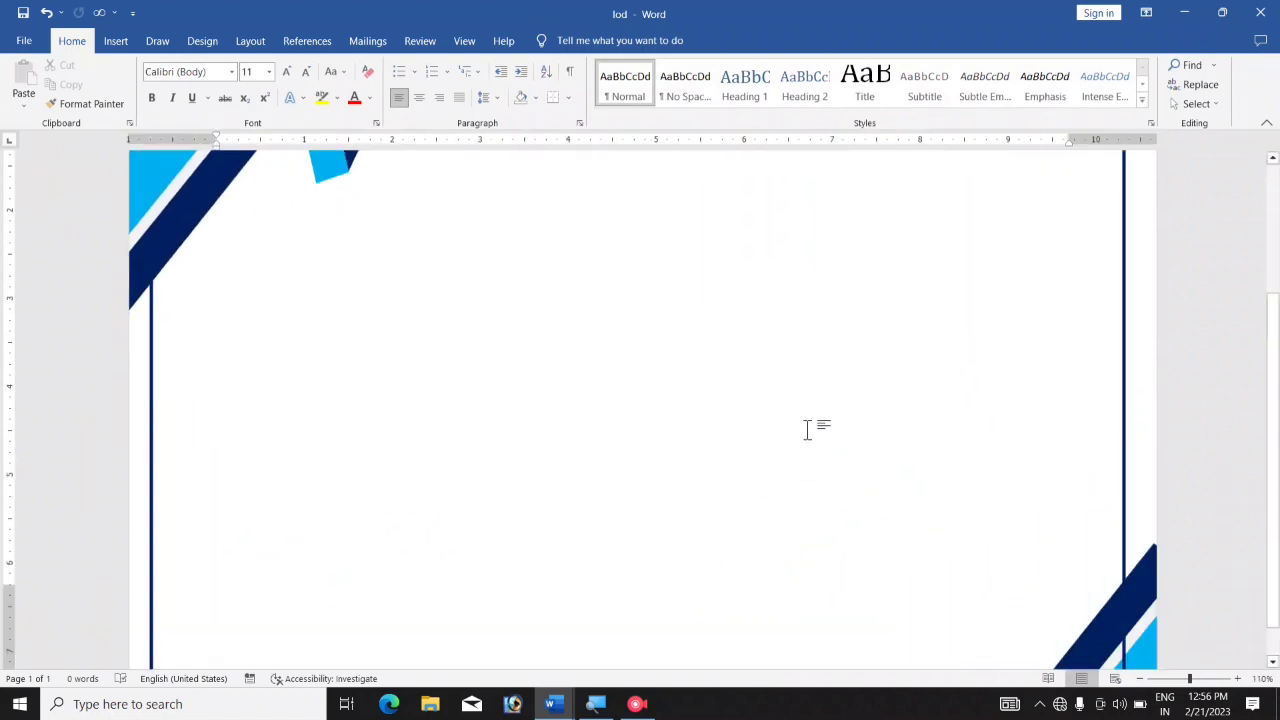
pyautogui.scroll(-2, 808, 430)
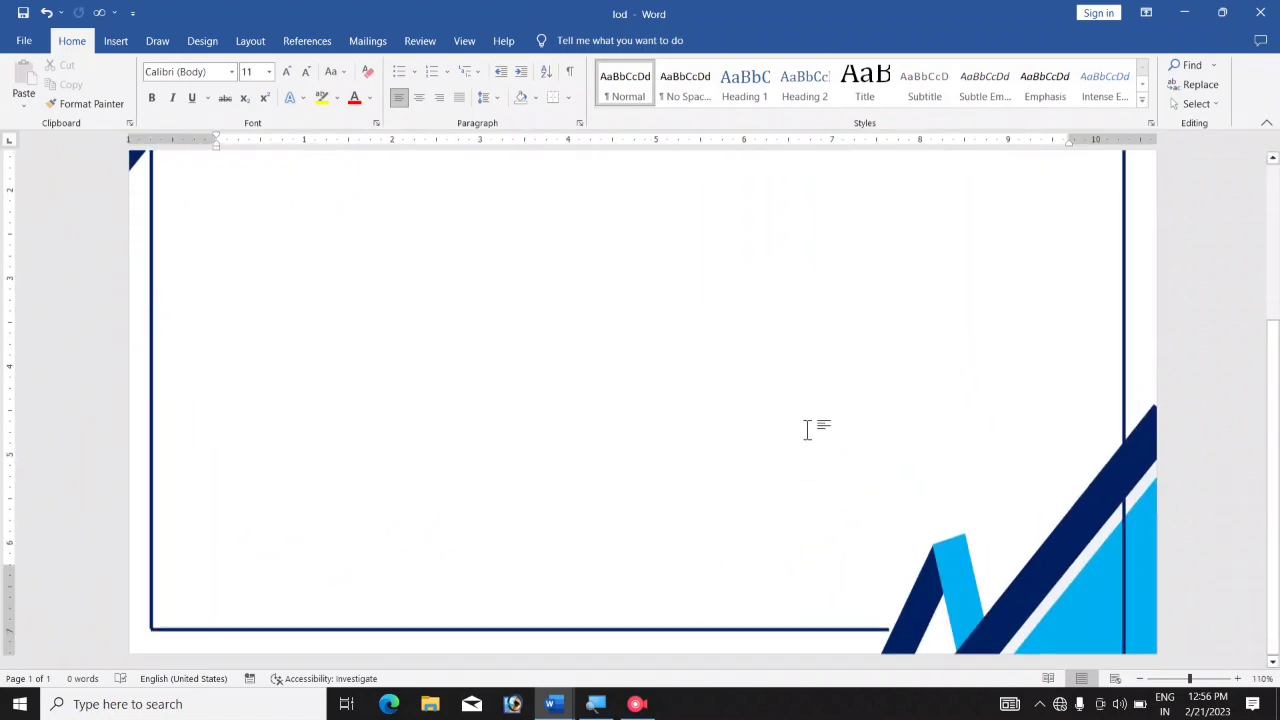
pyautogui.click(1124, 392)
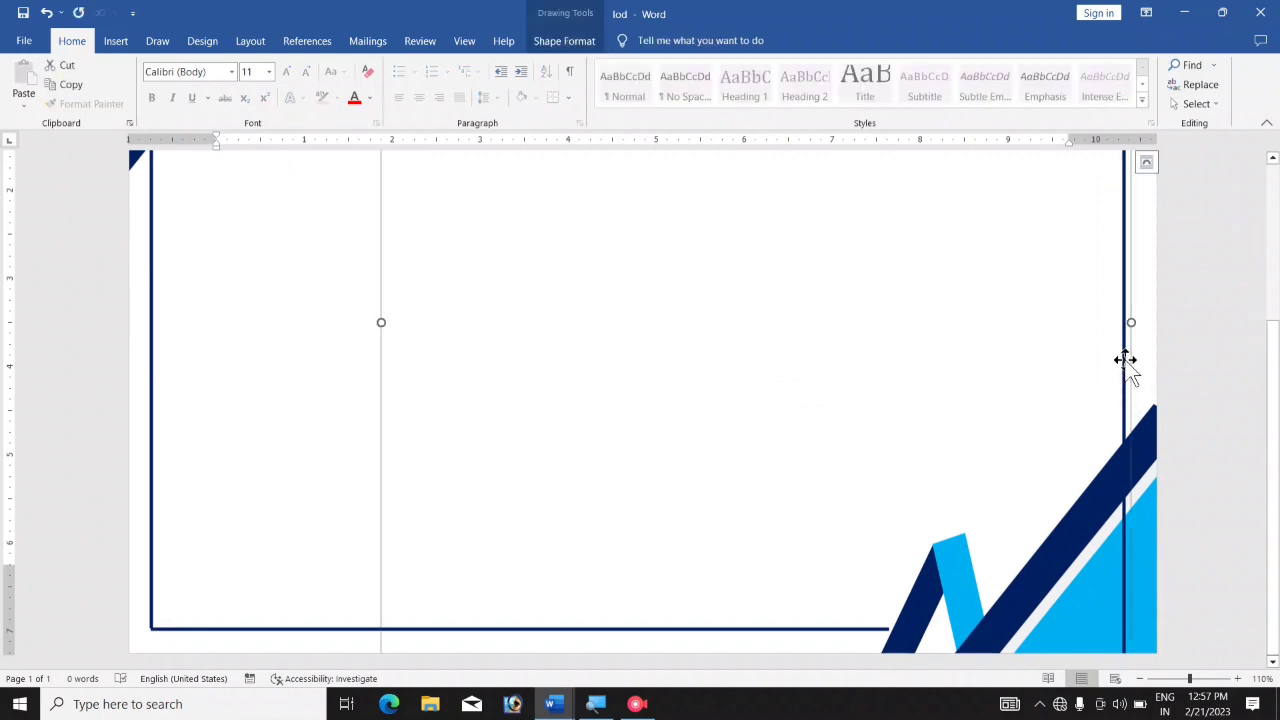
pyautogui.click(572, 48)
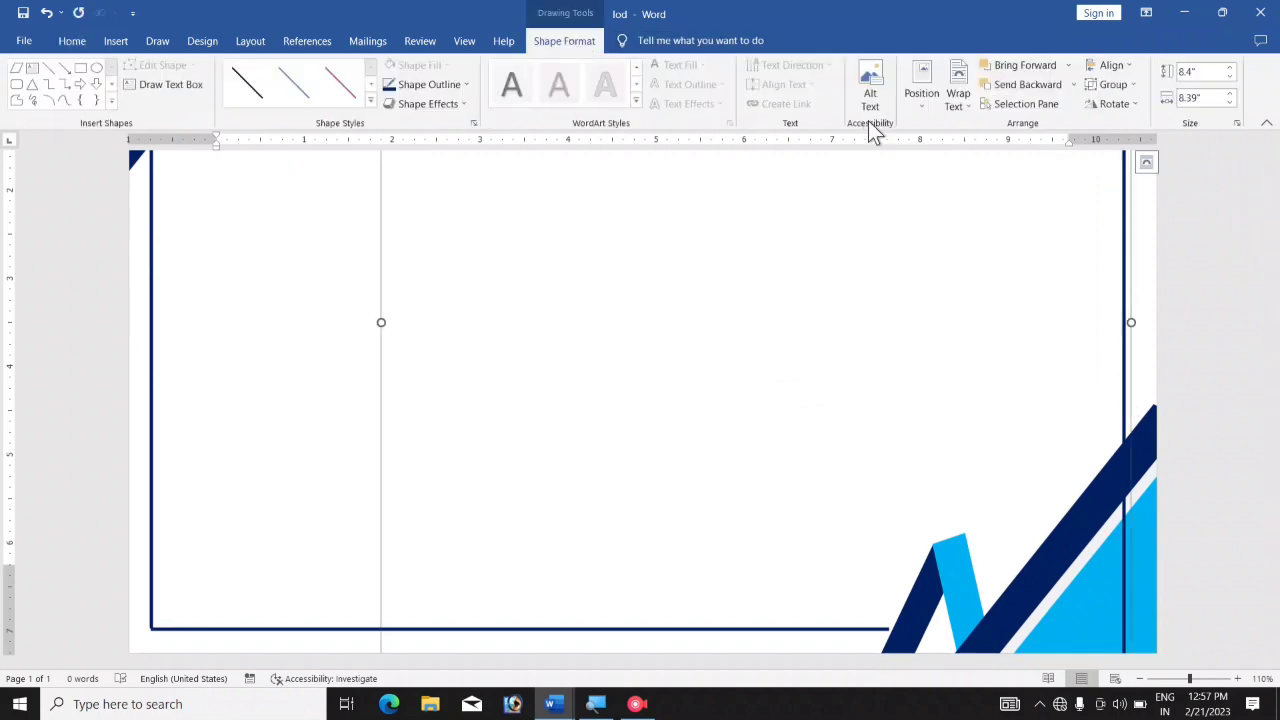
pyautogui.click(1073, 87)
pyautogui.click(1073, 125)
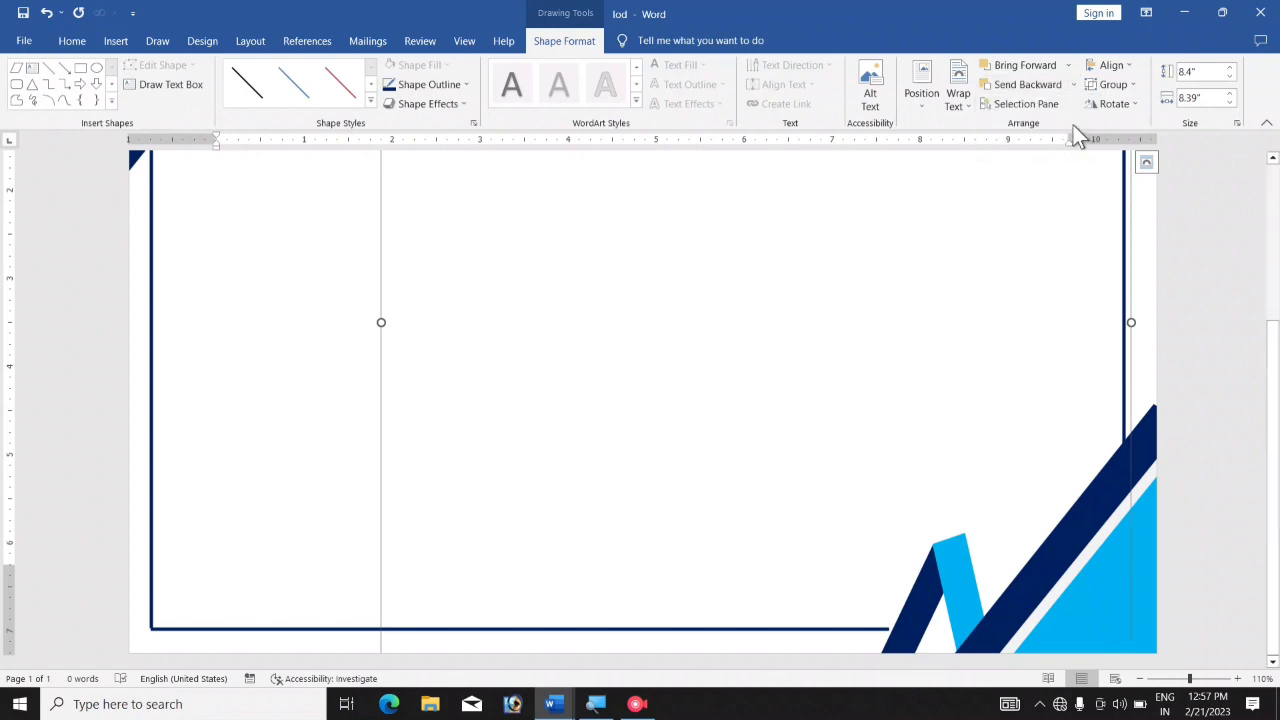
pyautogui.click(1010, 305)
pyautogui.scroll(-2, 311, 446)
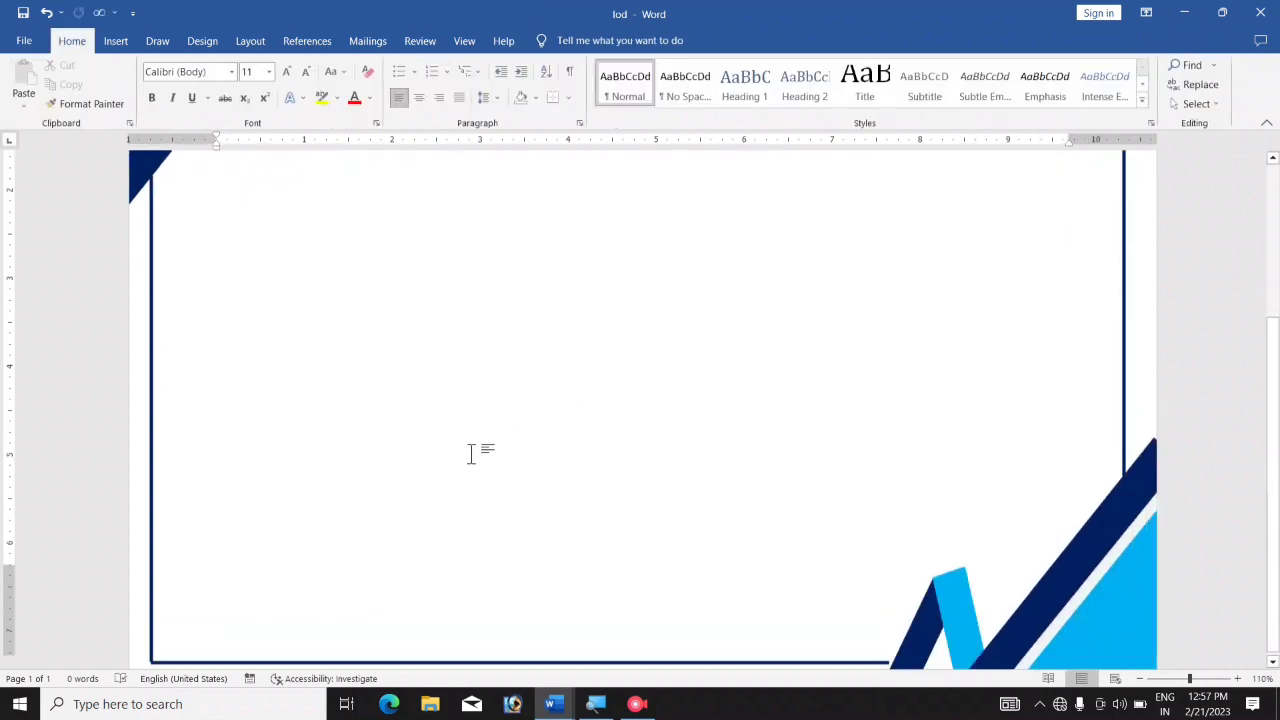
pyautogui.scroll(-1, 471, 451)
pyautogui.scroll(2, 686, 381)
pyautogui.scroll(1, 685, 383)
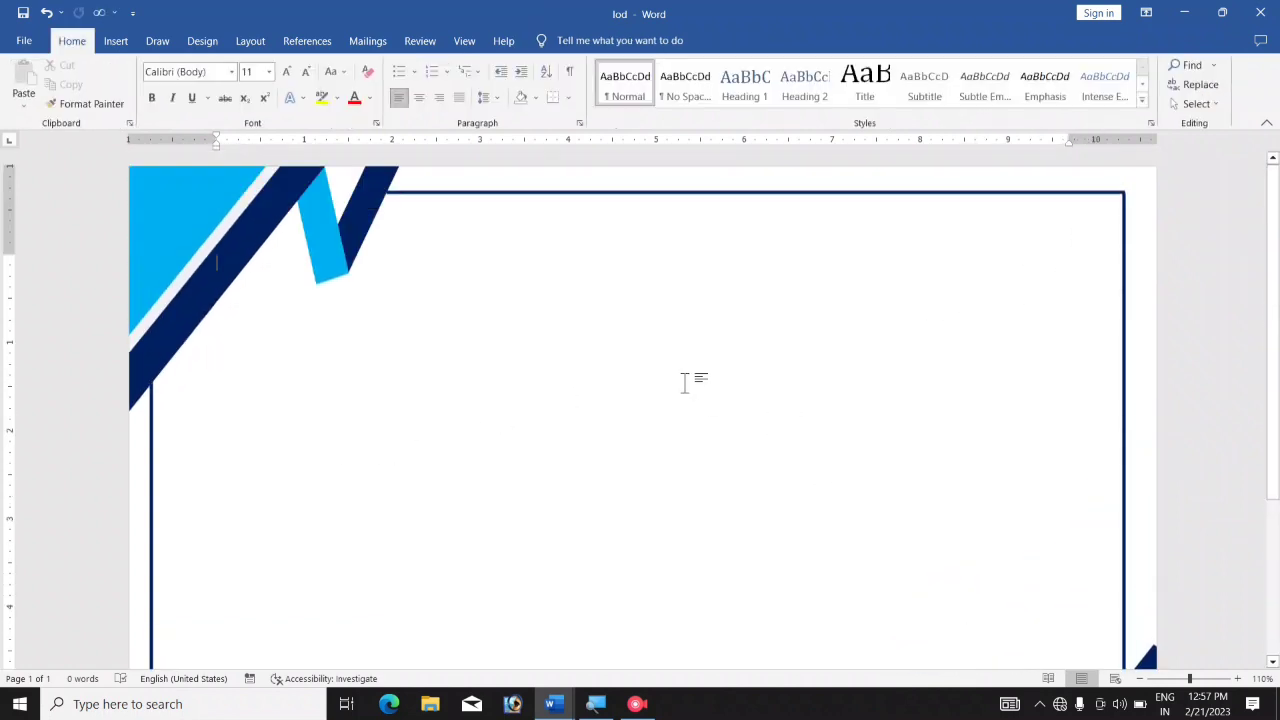
pyautogui.scroll(-5, 823, 411)
pyautogui.scroll(-1, 824, 412)
pyautogui.scroll(-3, 825, 413)
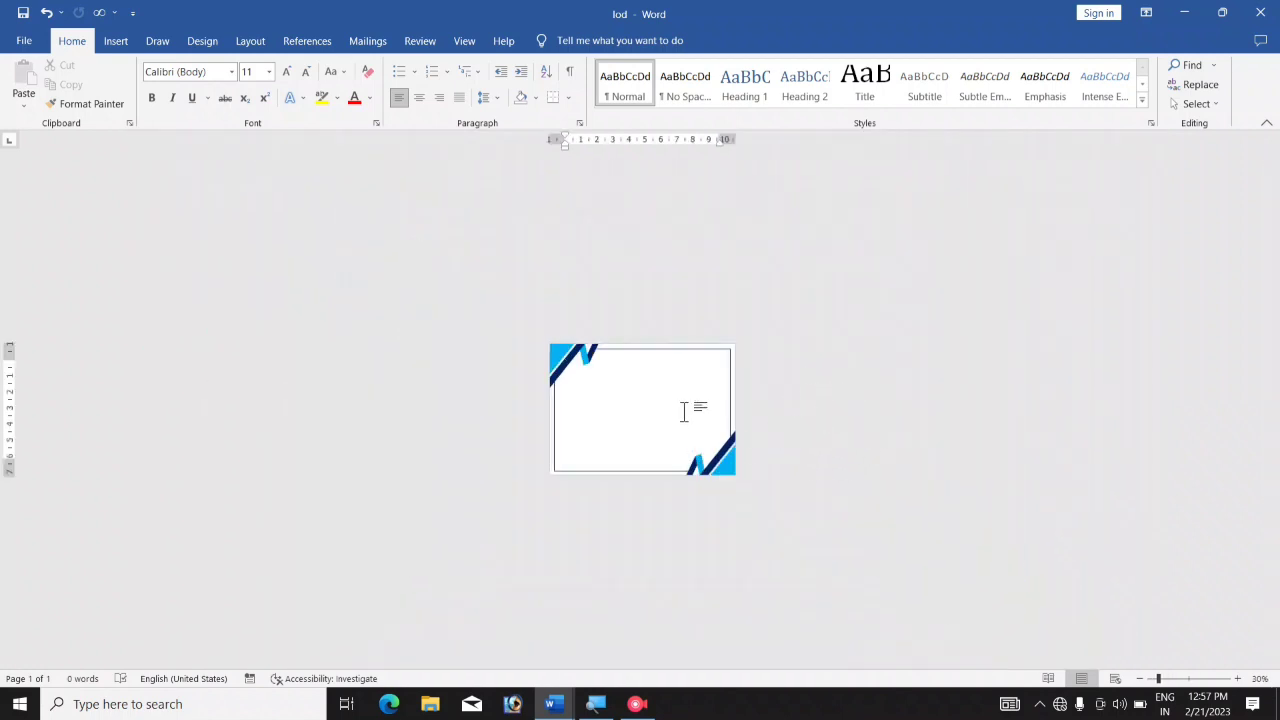
pyautogui.keyDown('ctrl'); pyautogui.scroll(4, 683, 410); pyautogui.keyUp('ctrl')
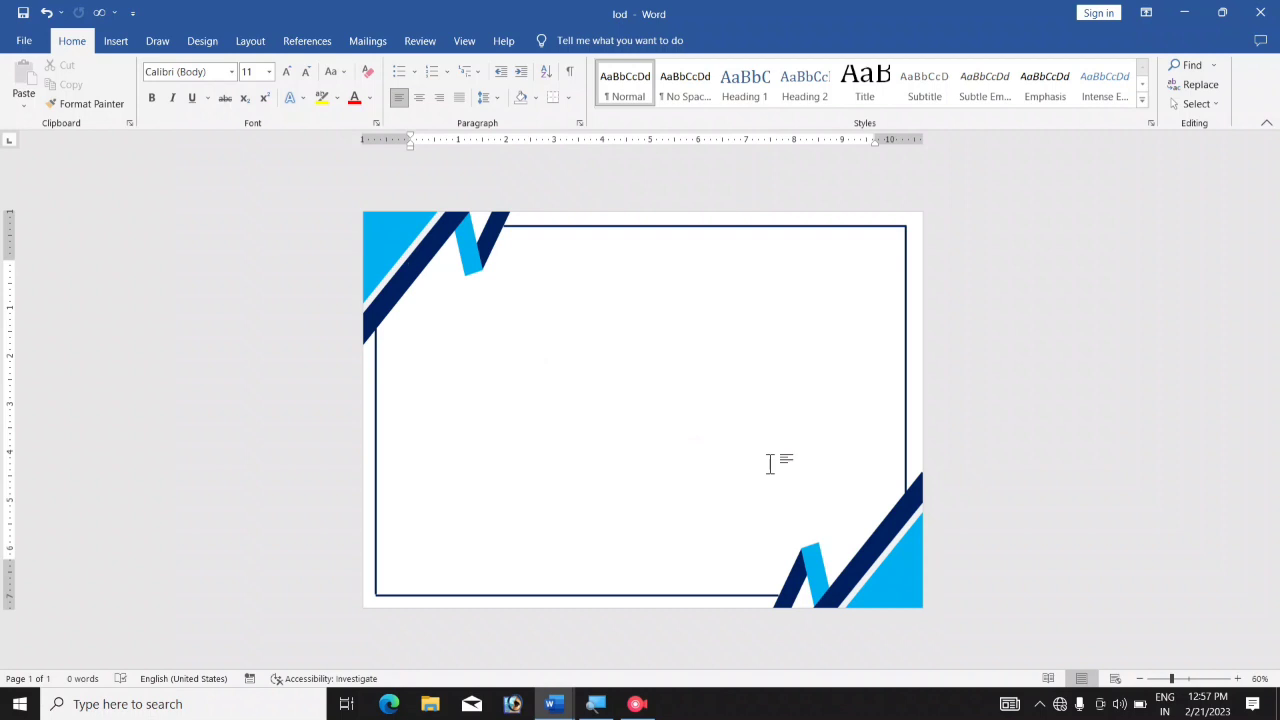
pyautogui.keyDown('ctrl'); pyautogui.scroll(2, 770, 463); pyautogui.keyUp('ctrl')
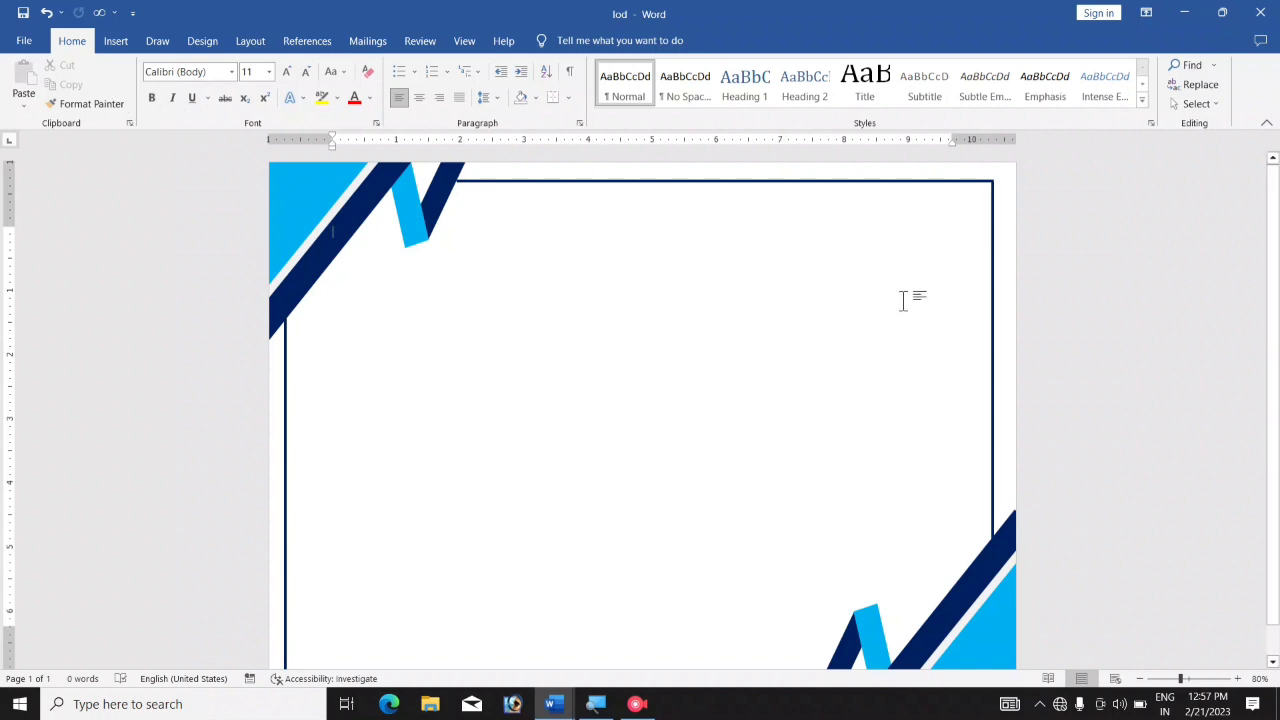
# Step: Insert the DSFSDF logo picture from the Downloads folder onto the certificate page
pyautogui.click(108, 42)
pyautogui.click(169, 88)
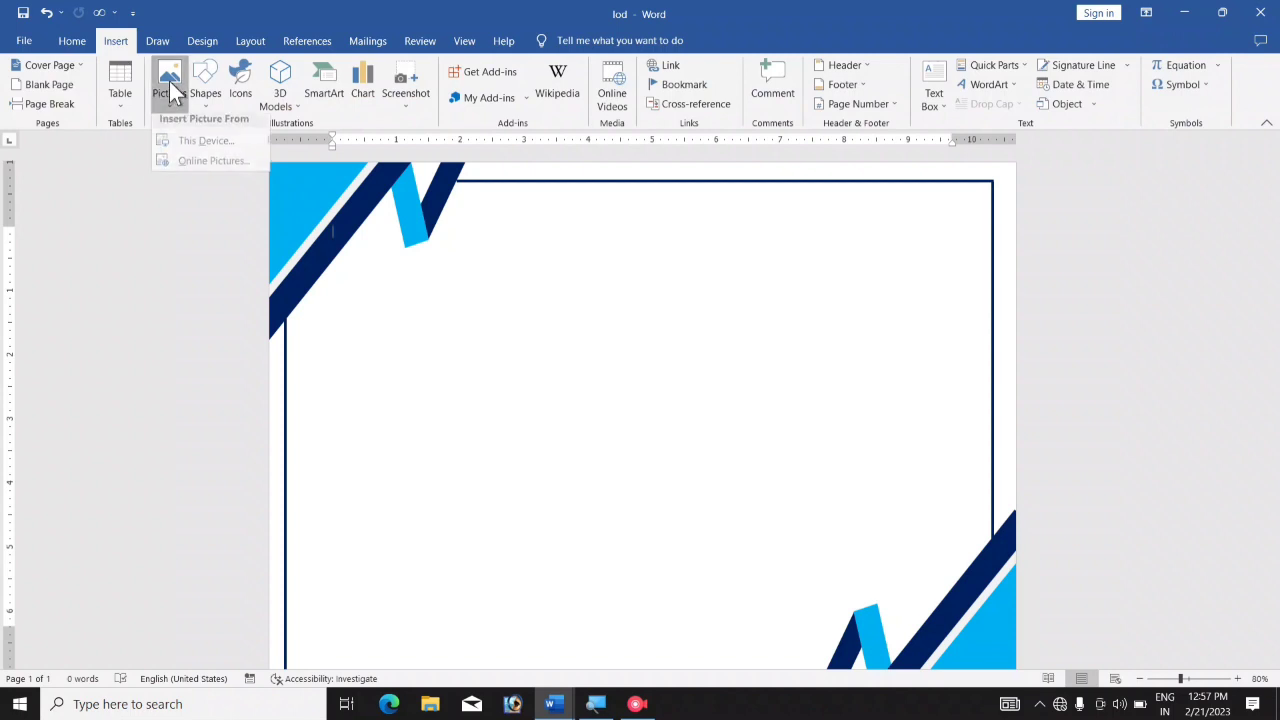
pyautogui.click(219, 148)
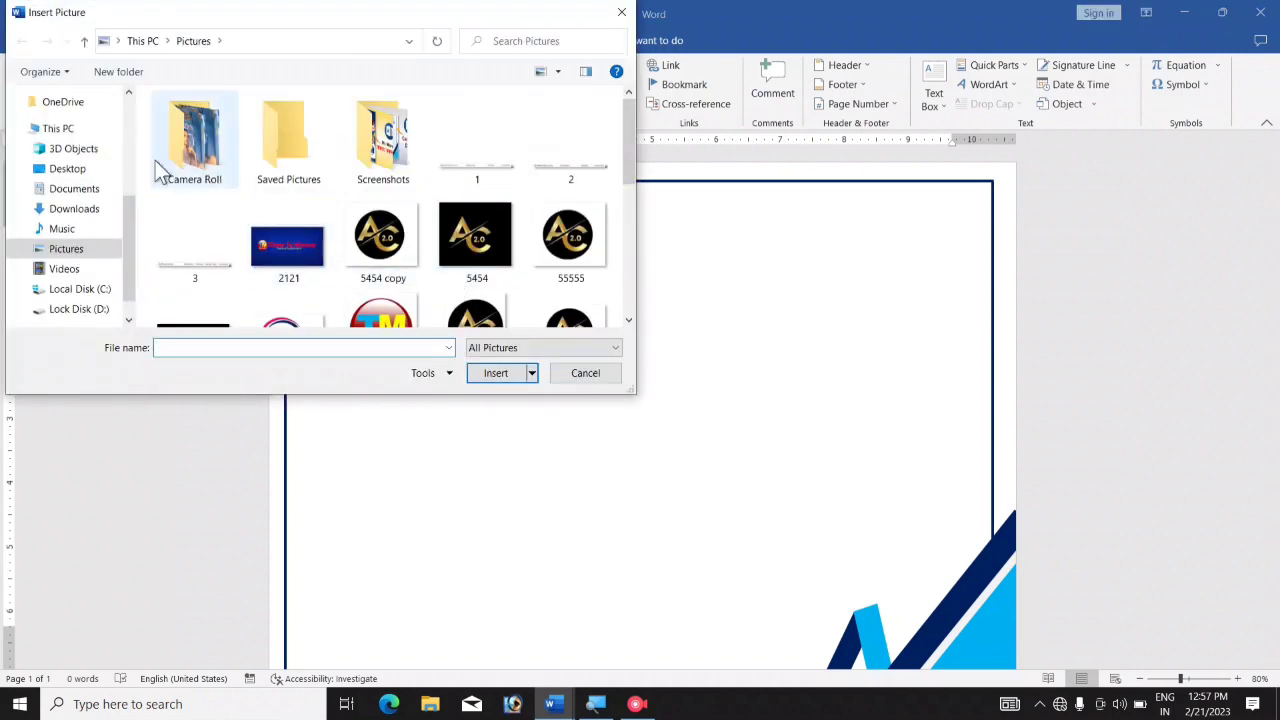
pyautogui.click(78, 209)
pyautogui.scroll(-1, 459, 210)
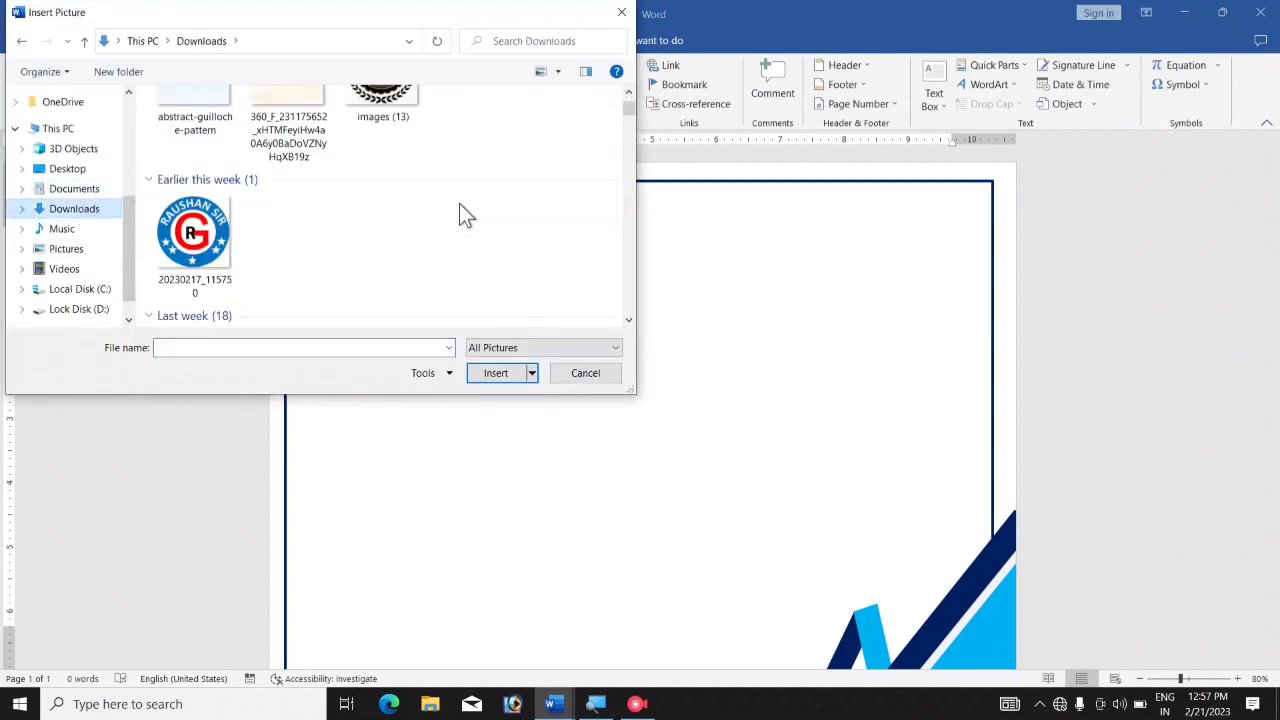
pyautogui.scroll(-3, 460, 210)
pyautogui.scroll(-2, 470, 210)
pyautogui.scroll(-2, 500, 215)
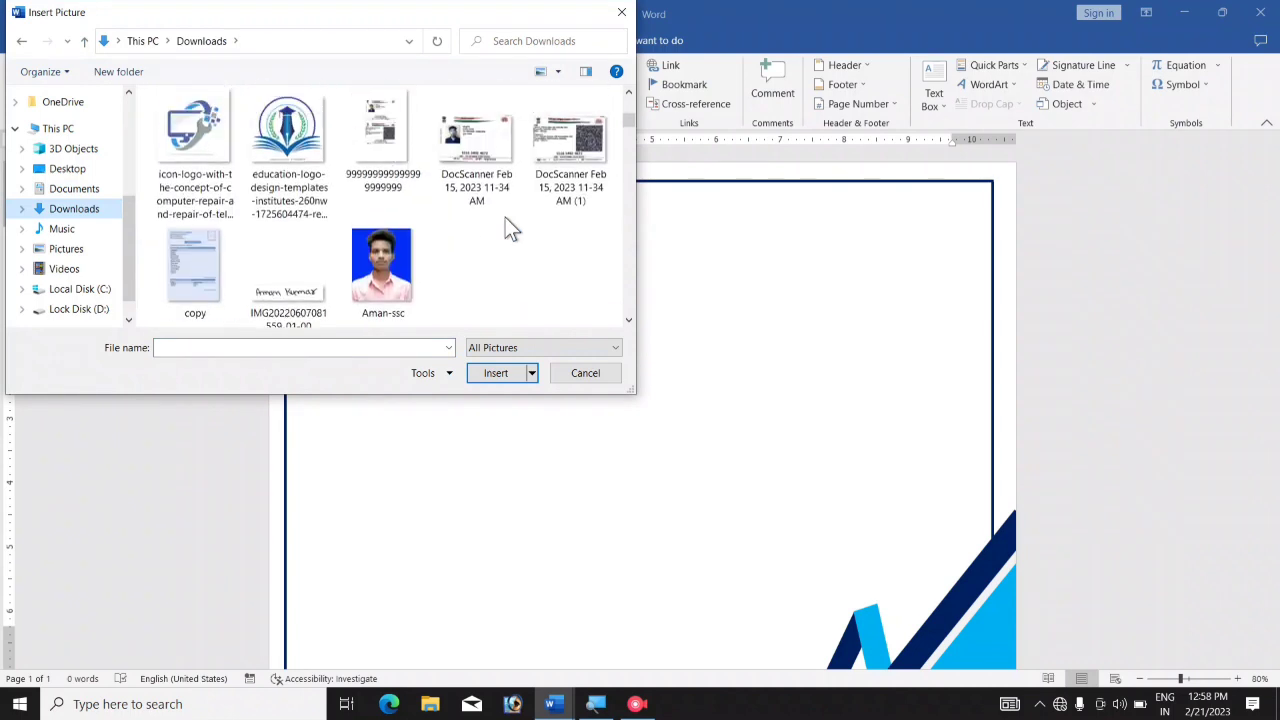
pyautogui.scroll(2, 505, 217)
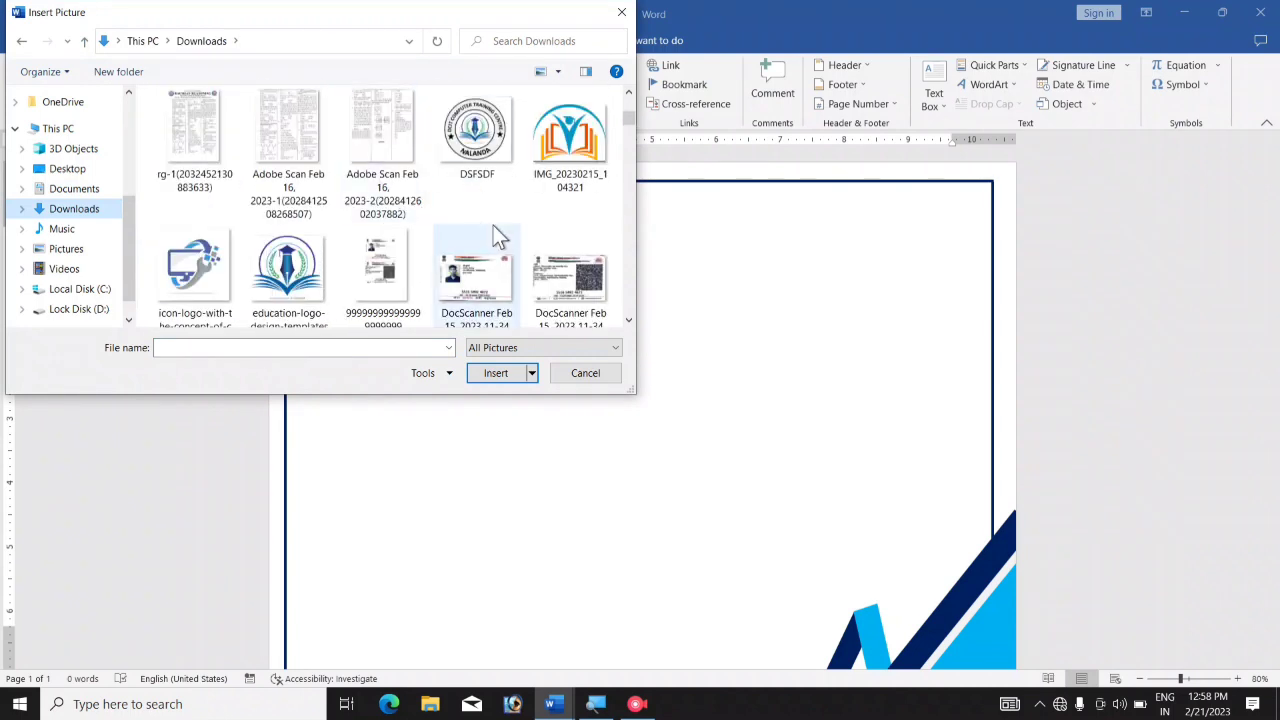
pyautogui.click(492, 185)
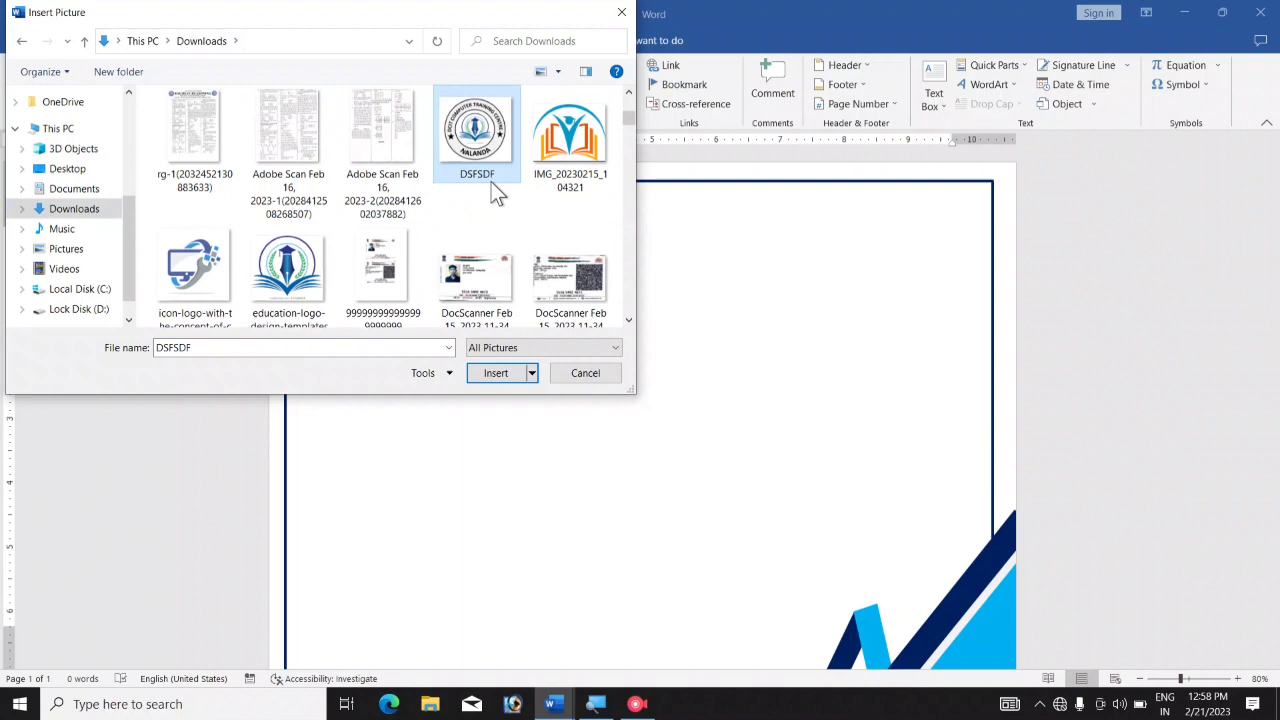
pyautogui.click(497, 373)
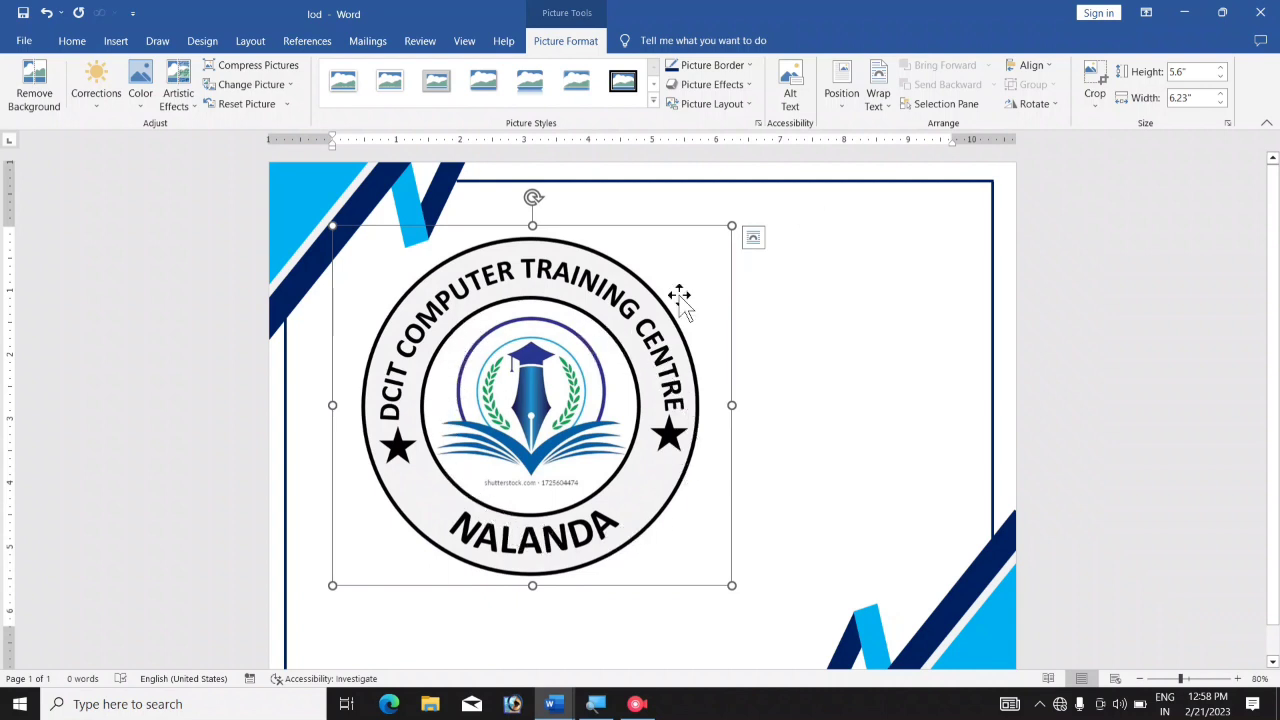
# Step: Set the logo's wrapping to In Front of Text and start shrinking it
pyautogui.click(885, 105)
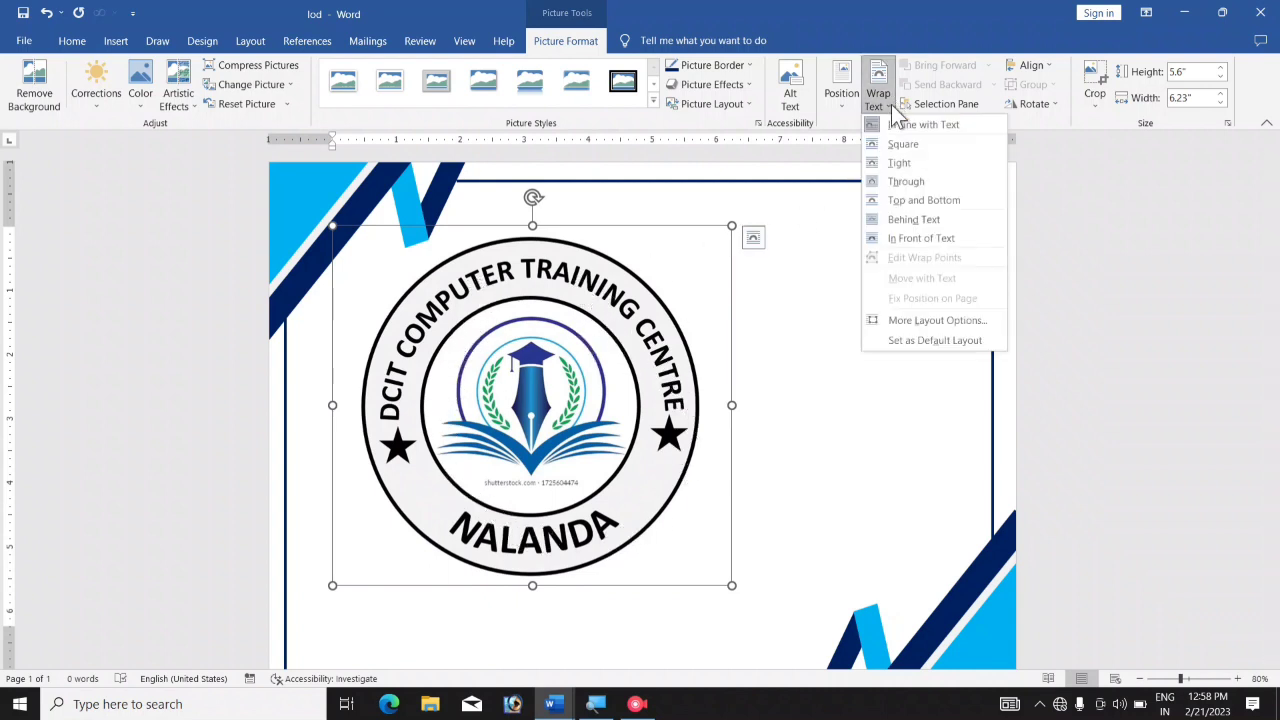
pyautogui.click(915, 240)
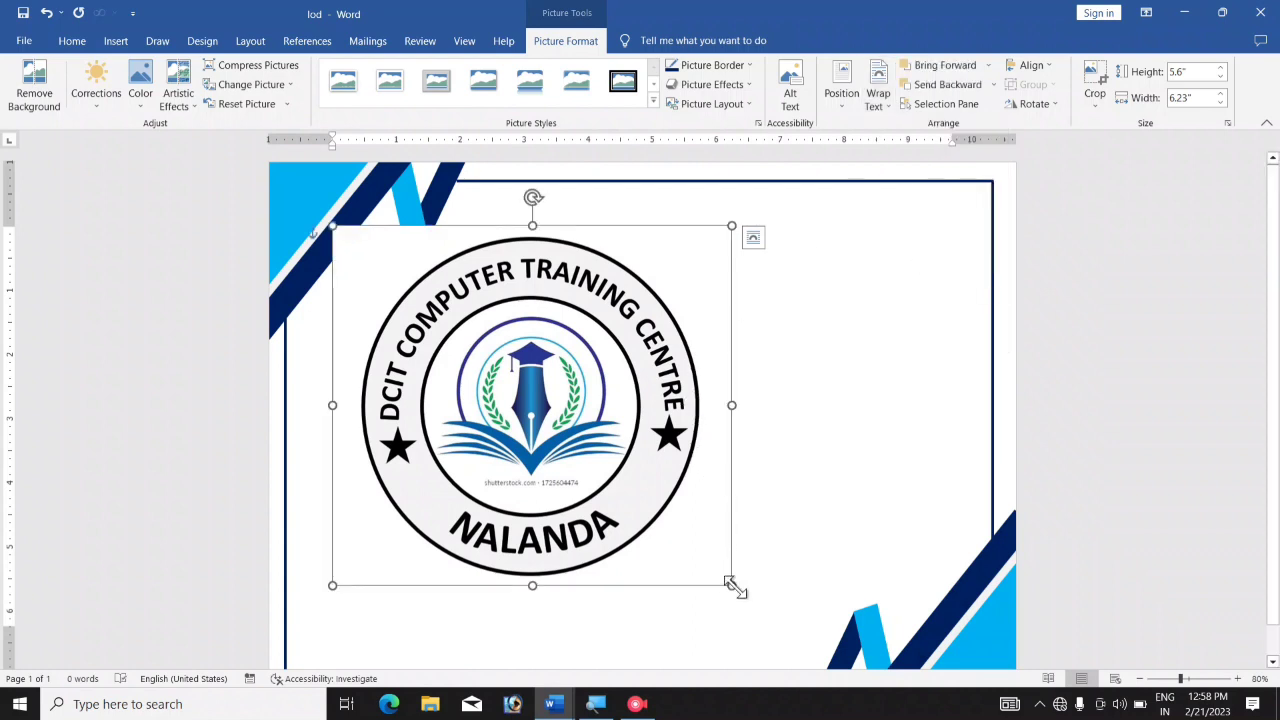
pyautogui.moveTo(731, 585)
pyautogui.mouseDown()
pyautogui.moveTo(523, 423)
pyautogui.moveTo(551, 423)
pyautogui.mouseUp()
pyautogui.moveTo(456, 306); pyautogui.dragTo(711, 338)
# Step: Shrink the logo to 1.43" by 1.59" and place it in the frame's top-right corner
pyautogui.moveTo(803, 457); pyautogui.dragTo(713, 397)
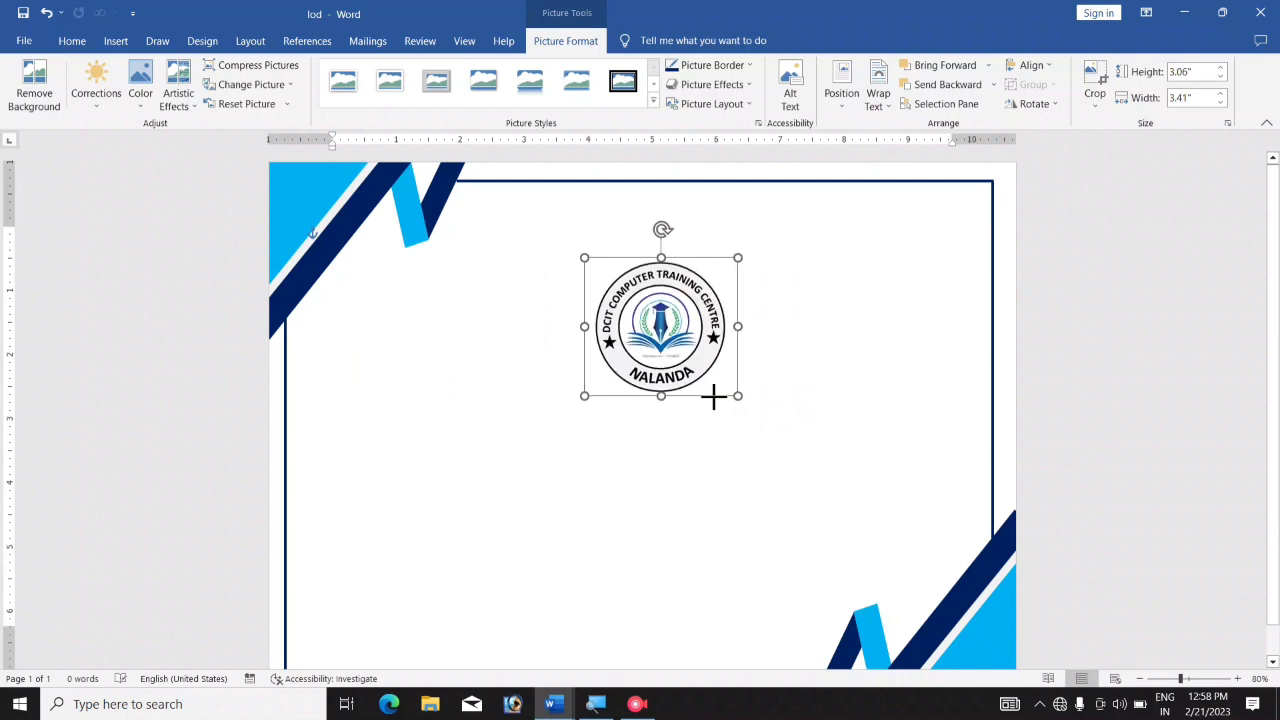
pyautogui.moveTo(660, 354); pyautogui.dragTo(726, 374)
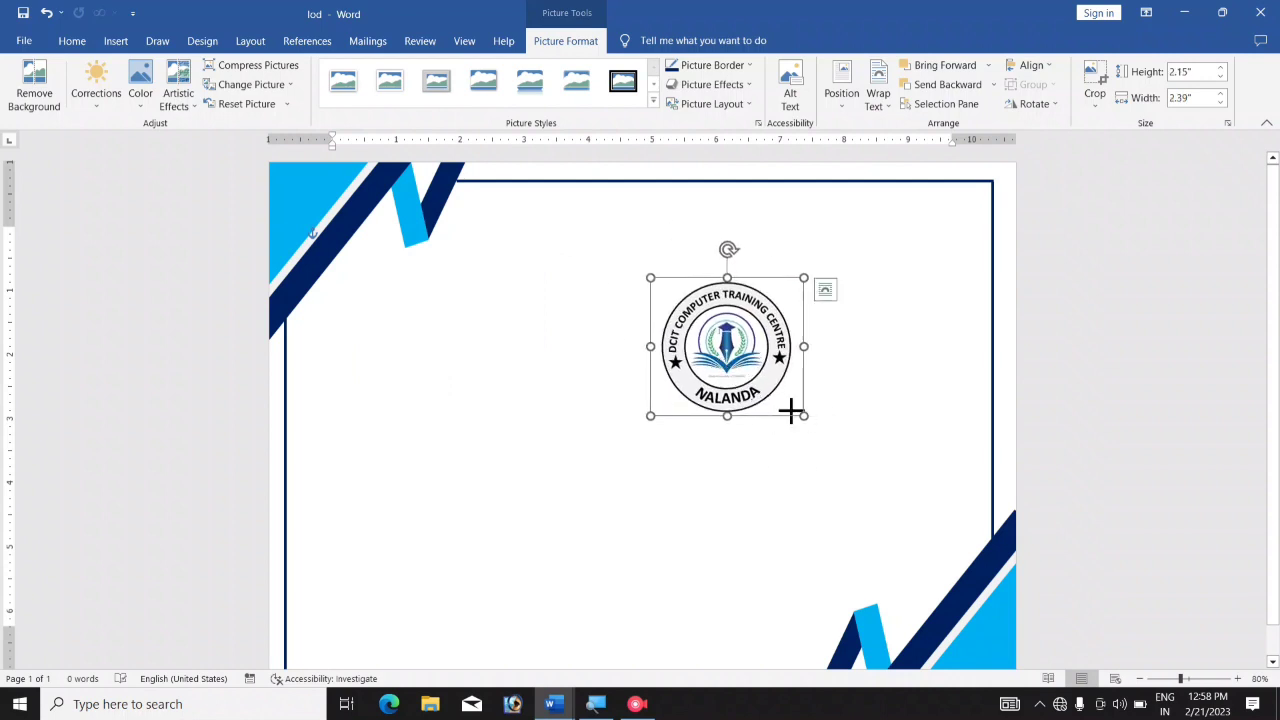
pyautogui.moveTo(791, 410); pyautogui.dragTo(740, 366)
pyautogui.moveTo(893, 287); pyautogui.dragTo(929, 255)
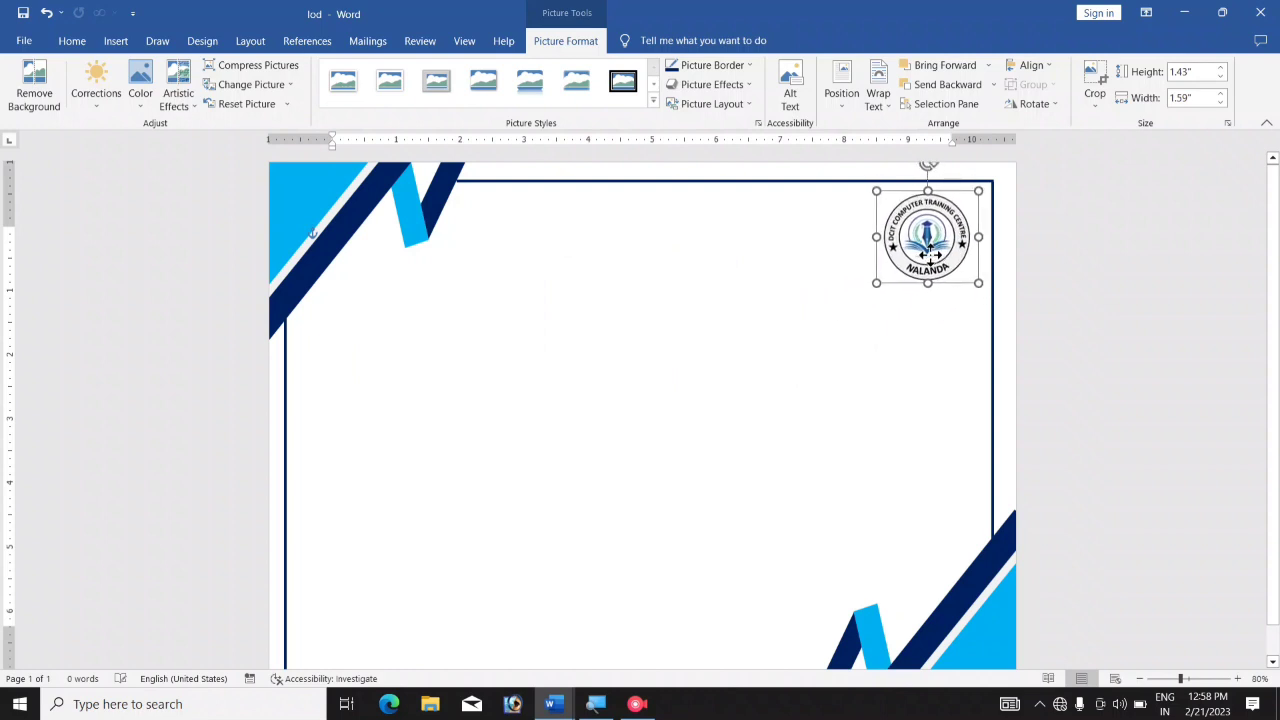
pyautogui.click(927, 332)
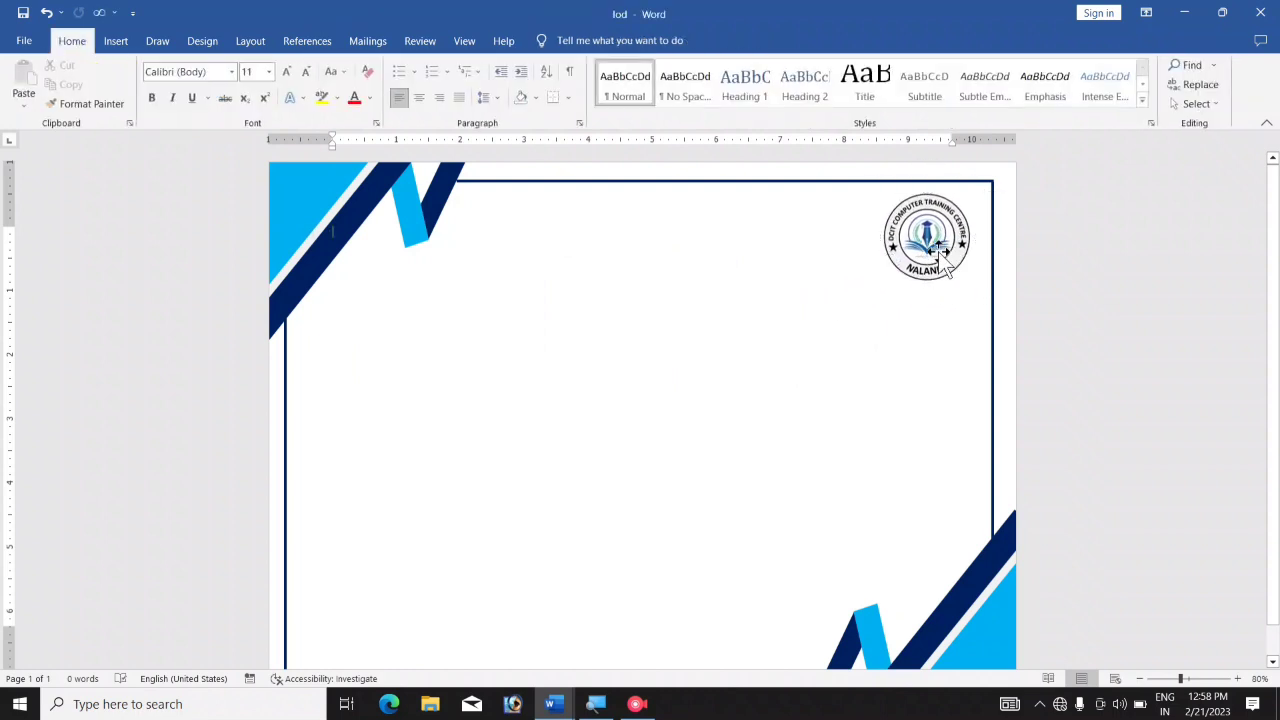
pyautogui.click(116, 45)
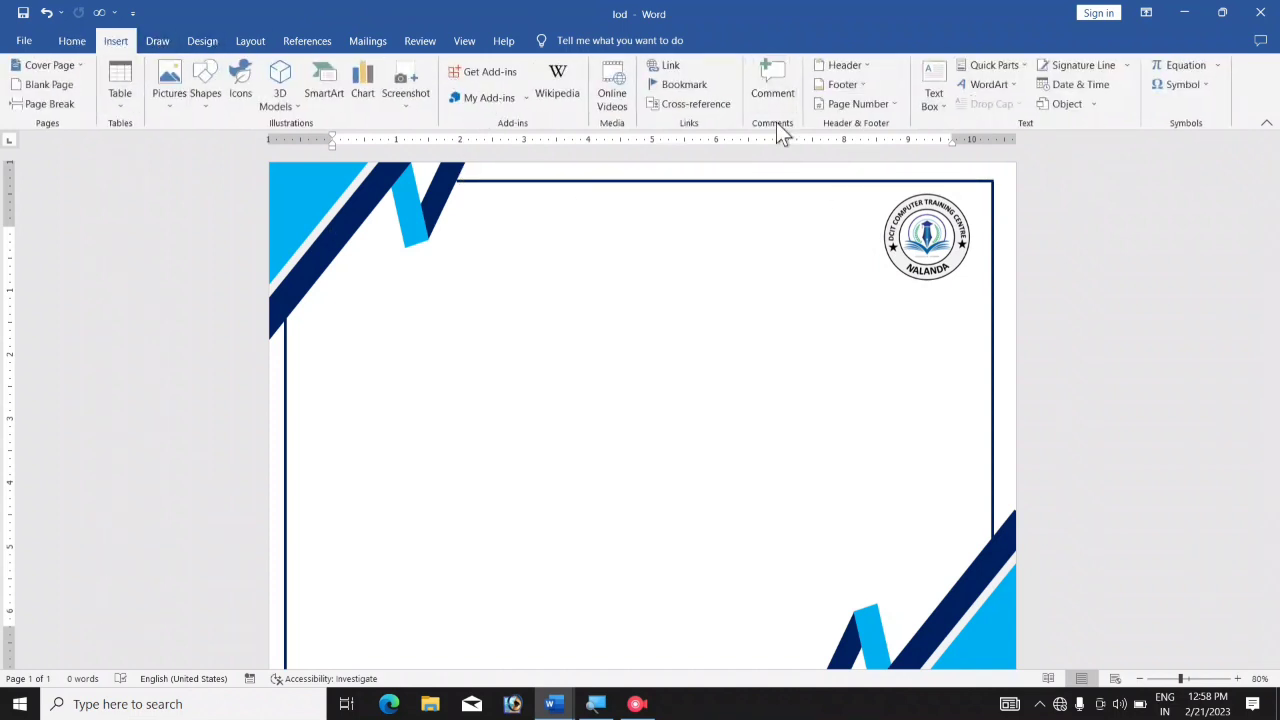
# Step: Insert an outlined WordArt reading 'YOUR COMPANY NAME' and drag it to the top centre beside the logo
pyautogui.click(991, 89)
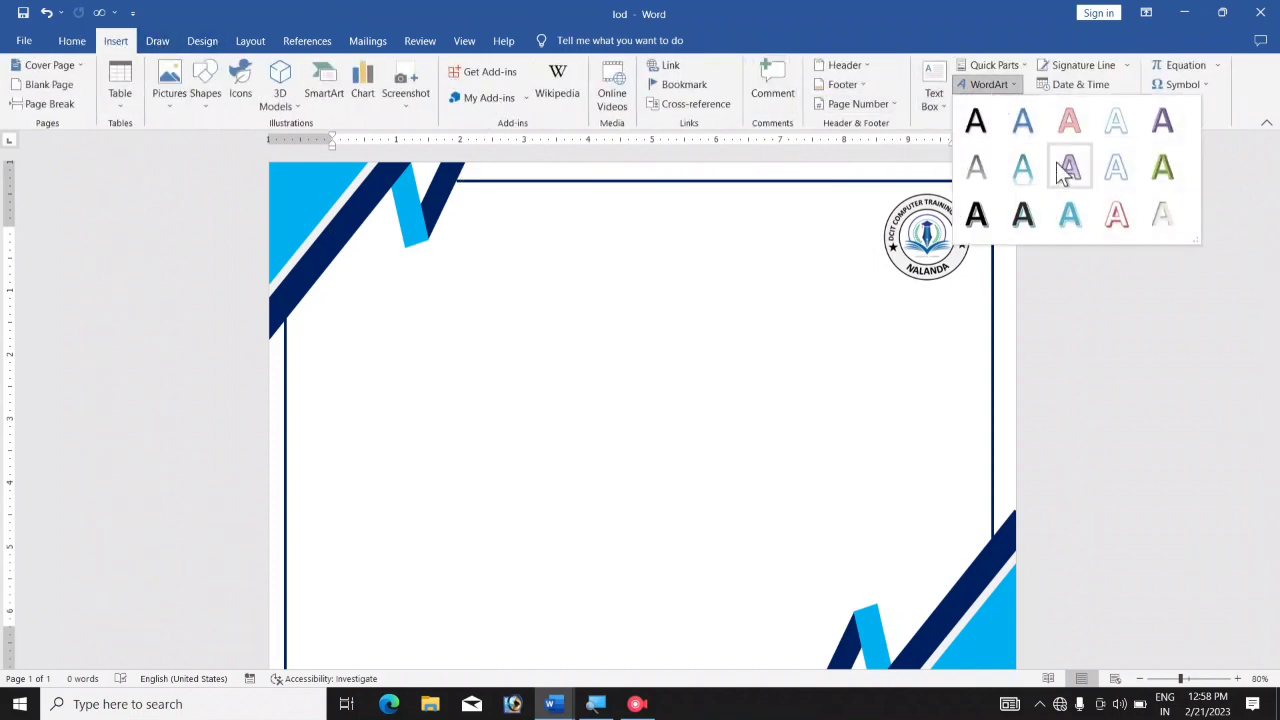
pyautogui.click(1117, 175)
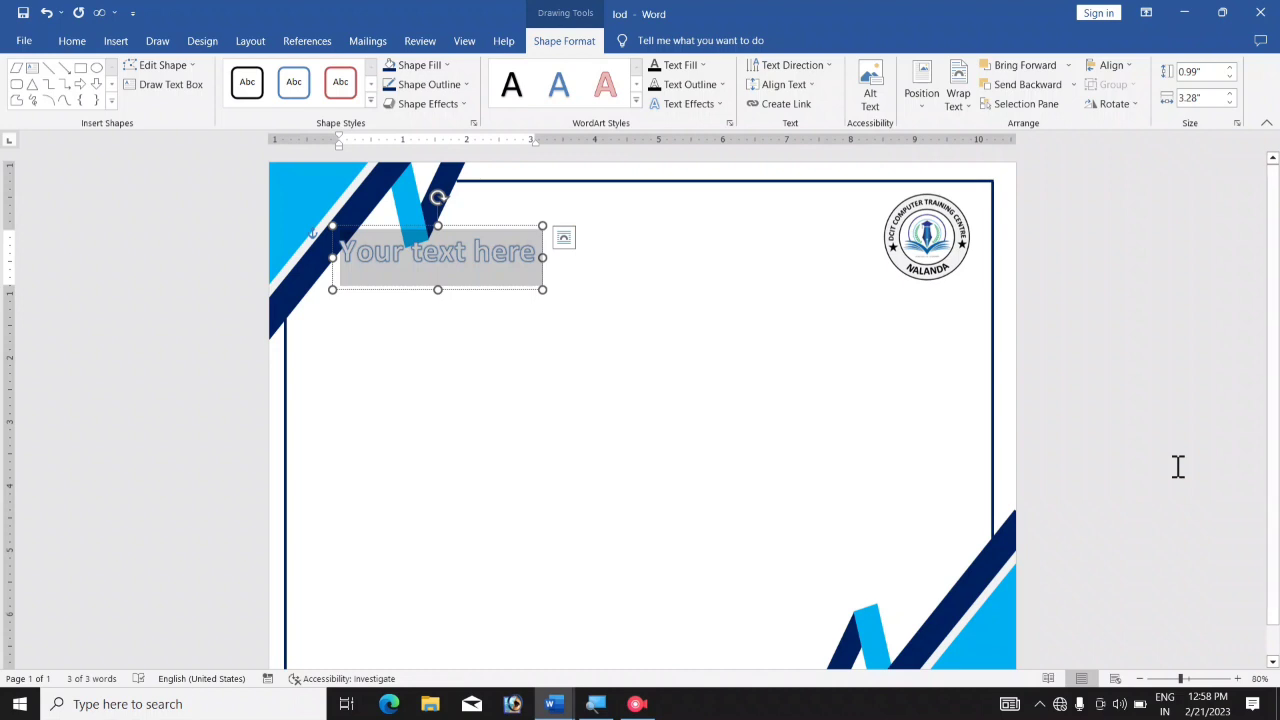
pyautogui.write('Y')
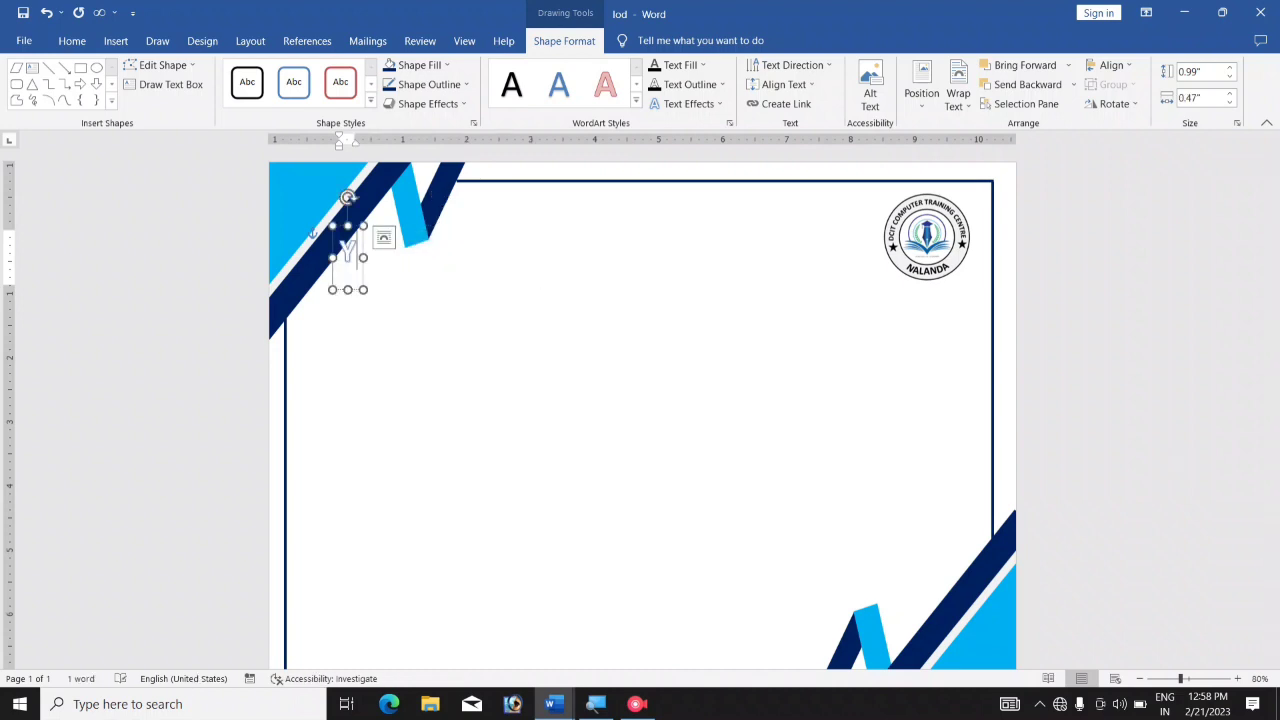
pyautogui.write('OUR')
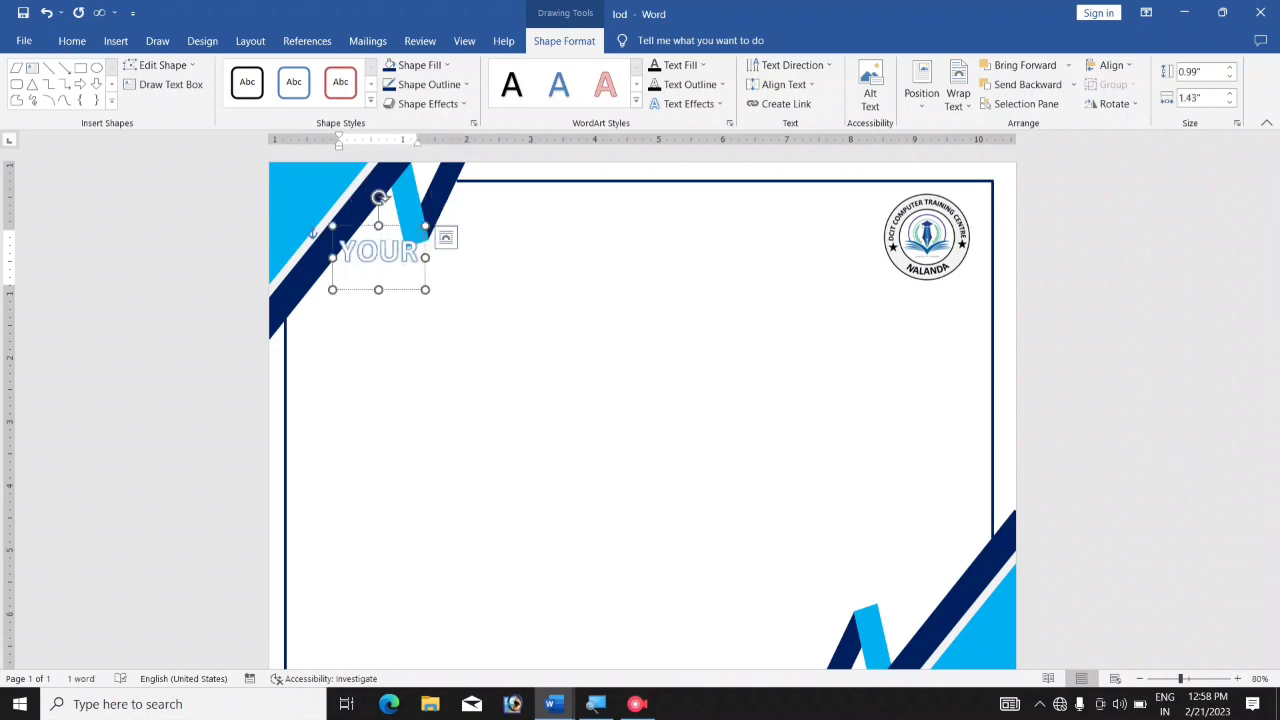
pyautogui.write(' CON')
pyautogui.press('BackSpace')
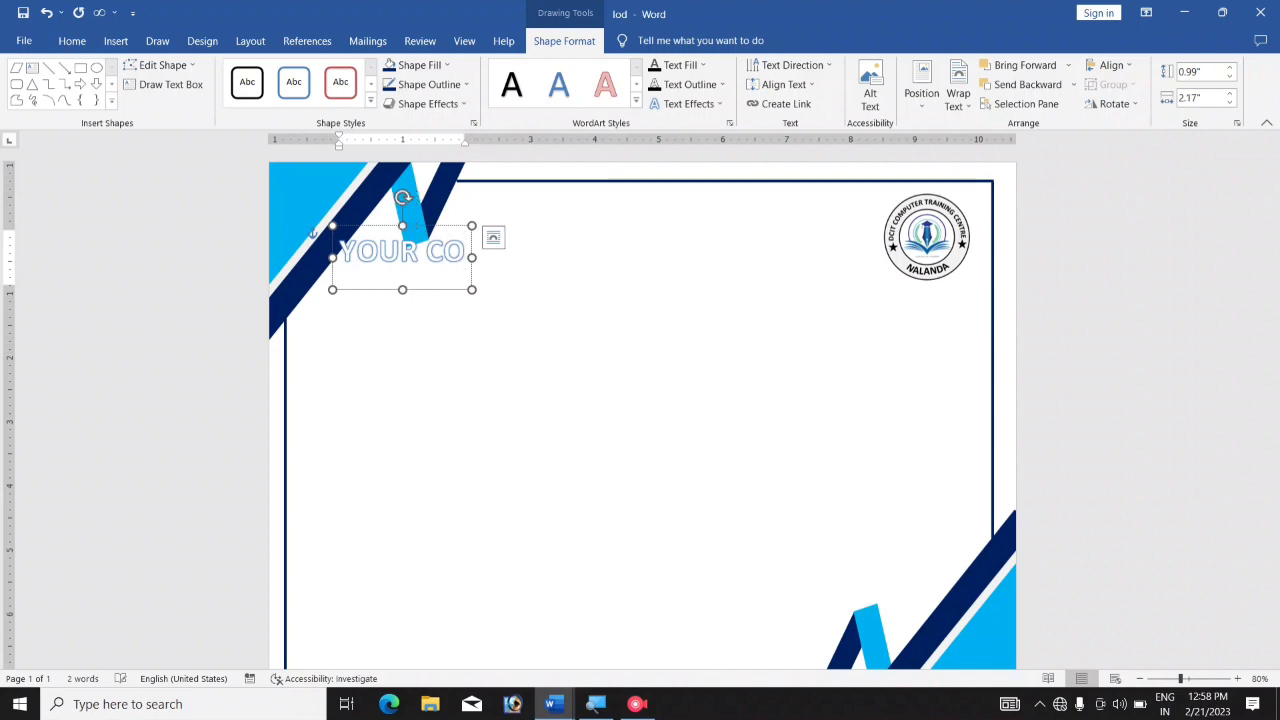
pyautogui.write('MPANY')
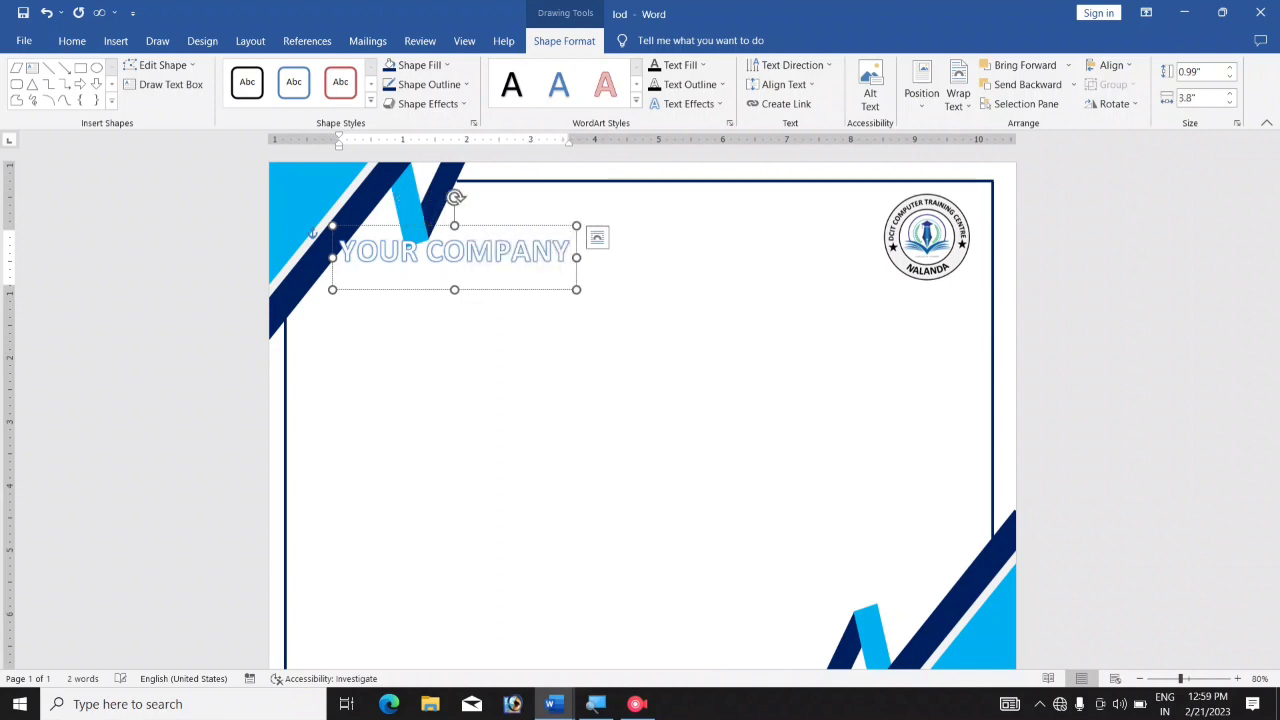
pyautogui.write(' NAME')
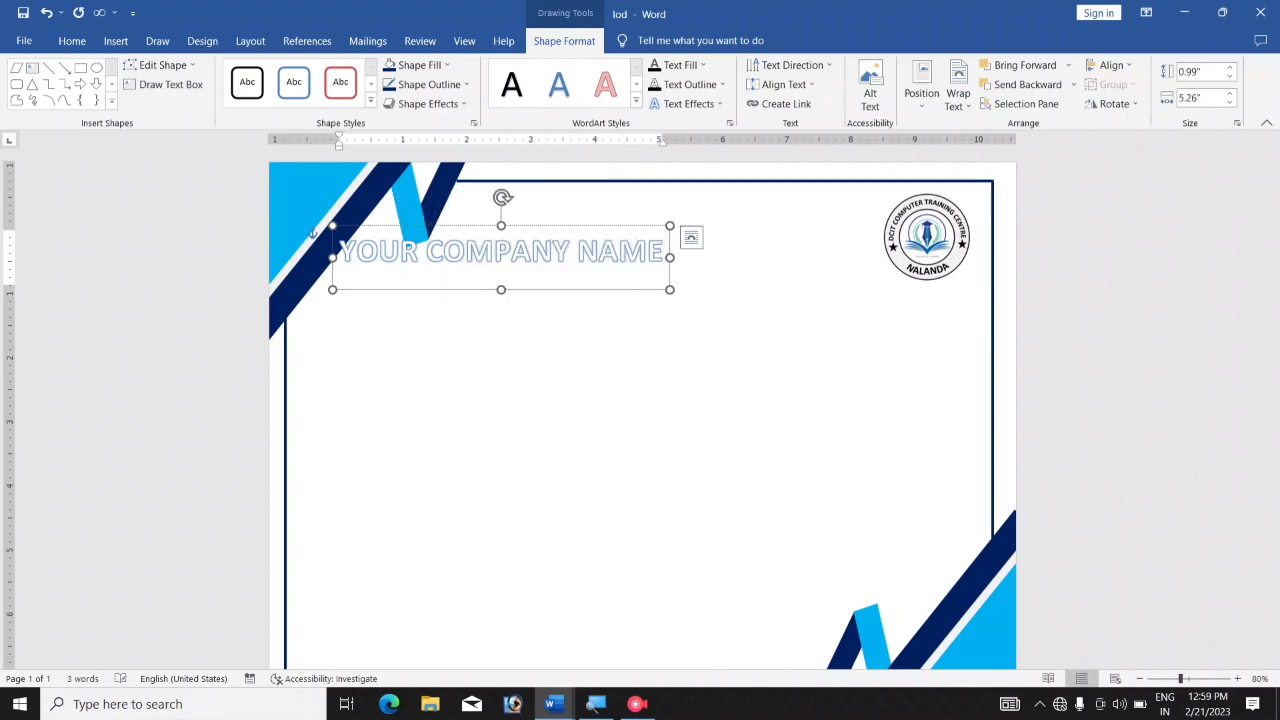
pyautogui.moveTo(542, 289)
pyautogui.mouseDown()
pyautogui.moveTo(662, 262)
pyautogui.moveTo(694, 268)
pyautogui.mouseUp()
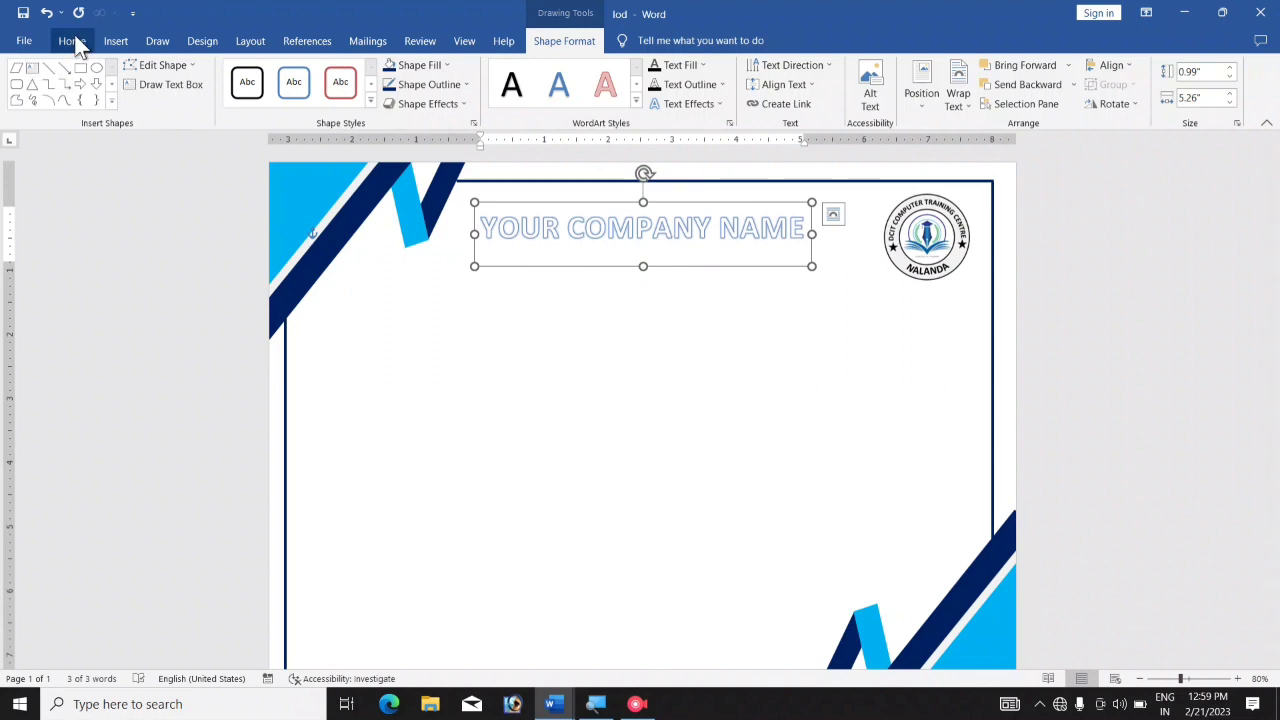
# Step: Set the company-name WordArt in the Algerian font and colour it red
pyautogui.click(72, 40)
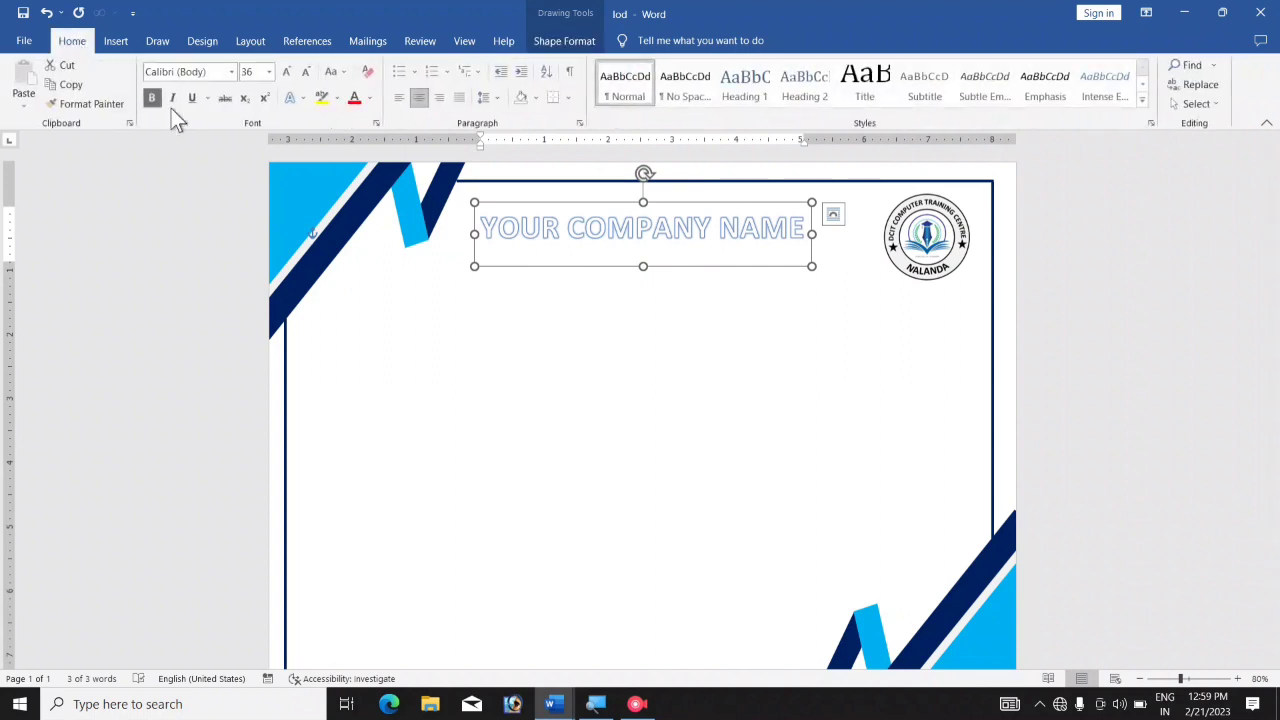
pyautogui.click(230, 72)
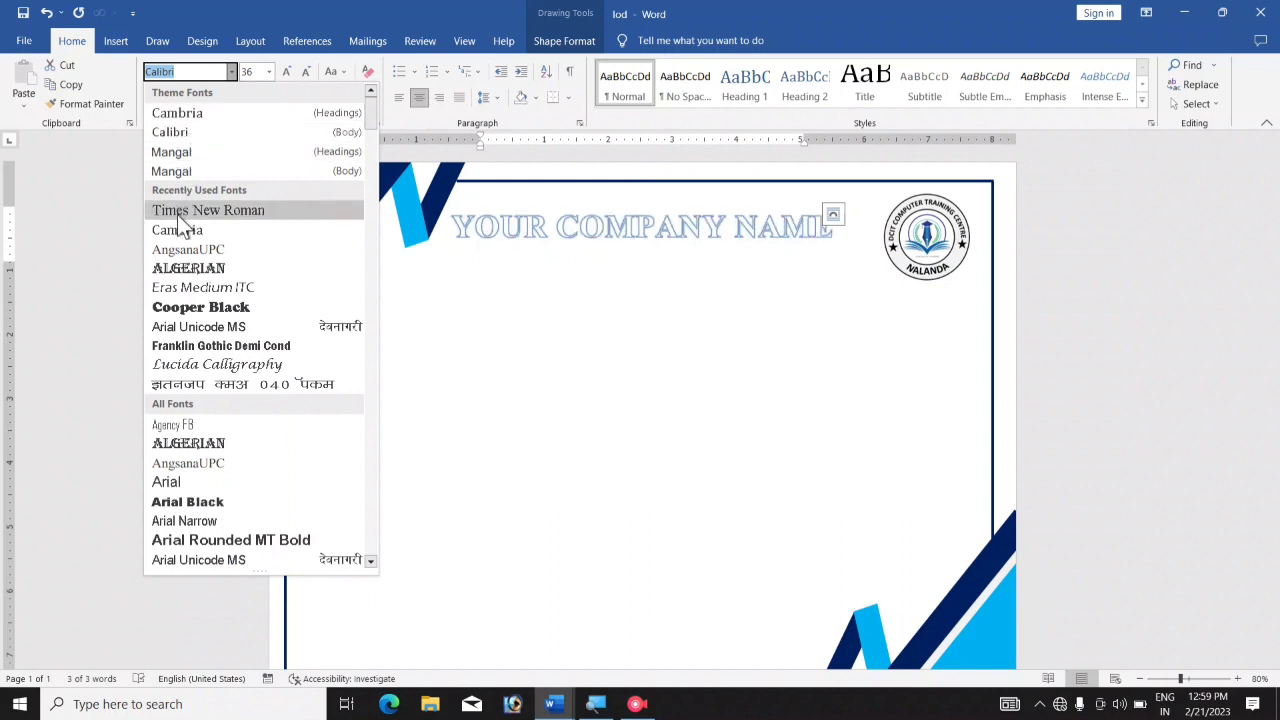
pyautogui.click(180, 268)
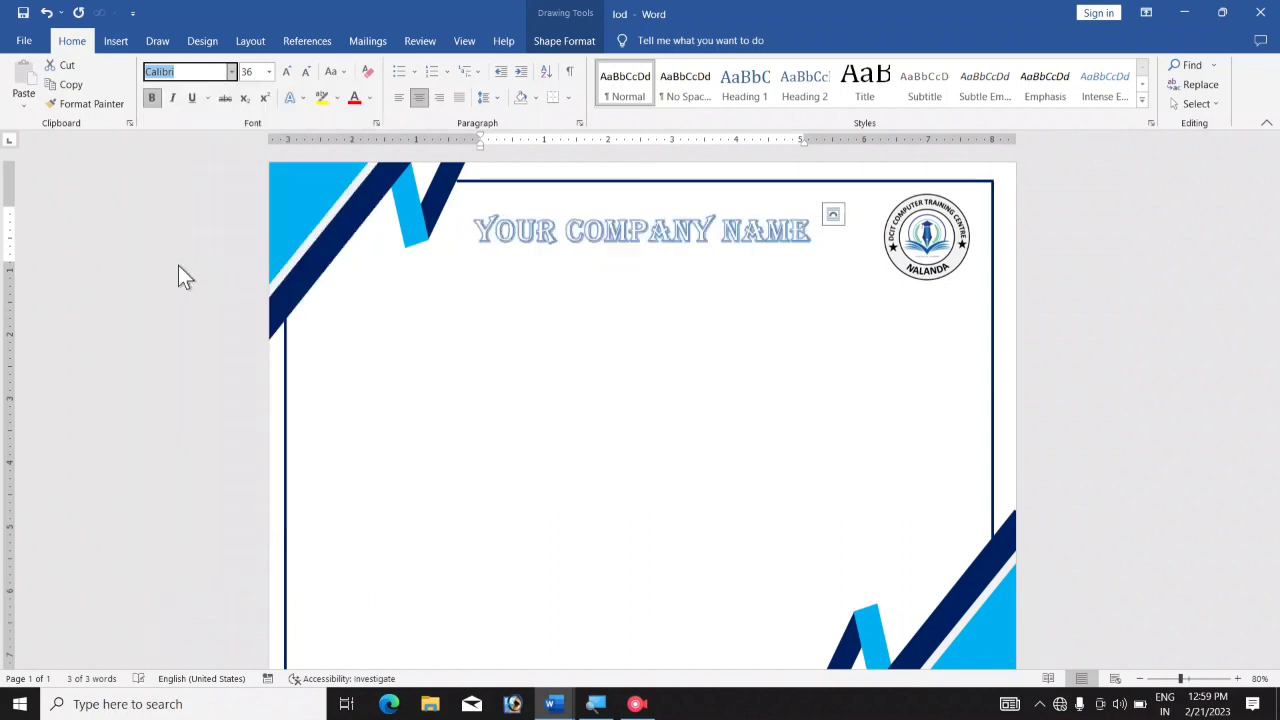
pyautogui.click(354, 97)
# Step: Remove the text outline and the glow from the company name
pyautogui.click(570, 41)
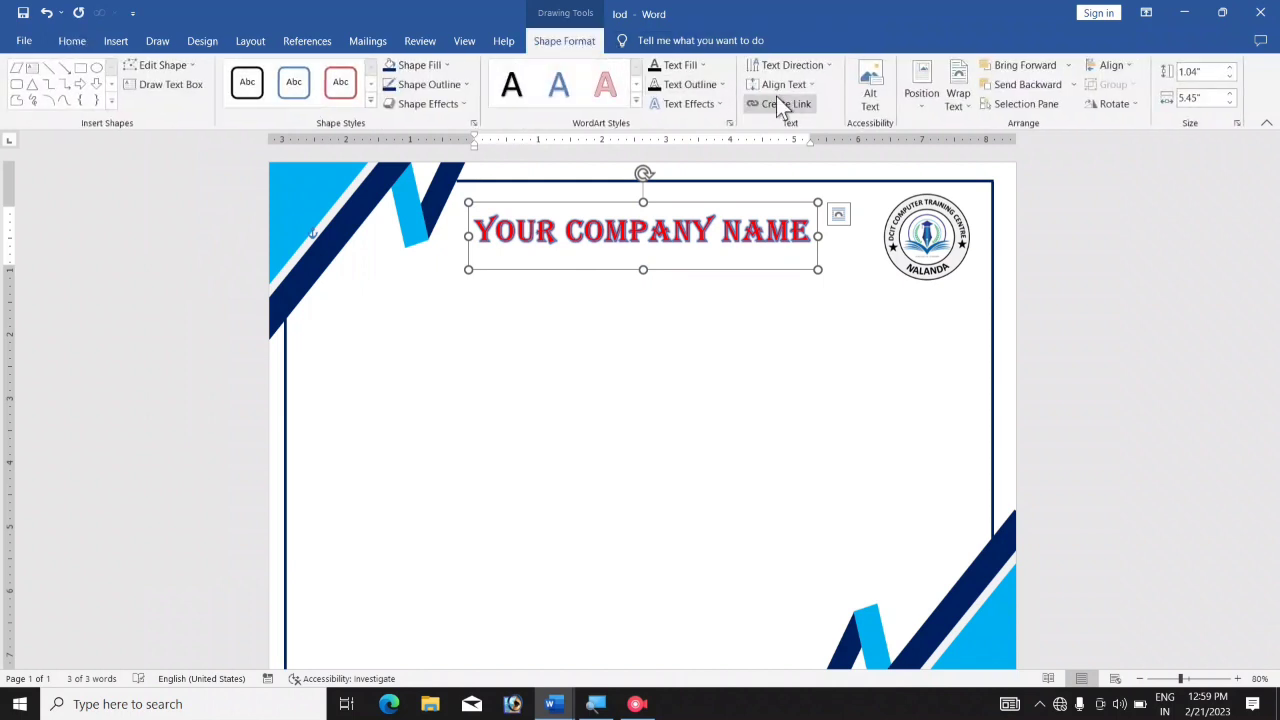
pyautogui.click(677, 86)
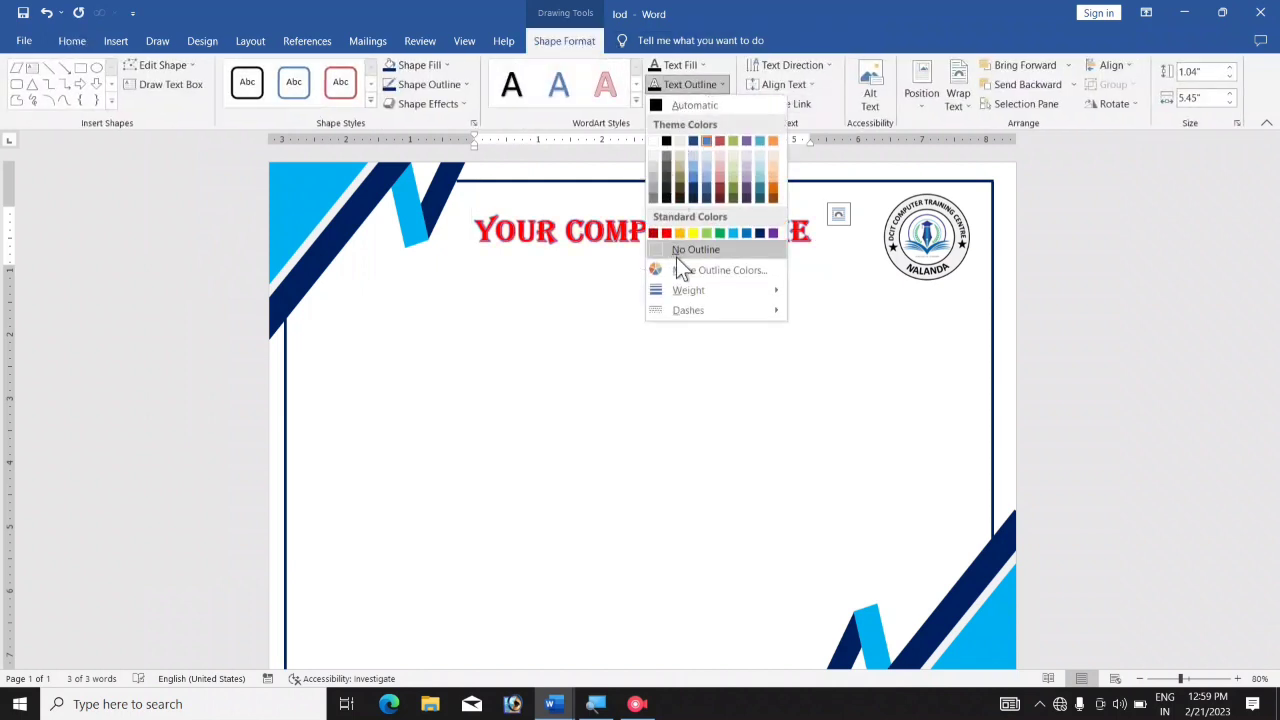
pyautogui.click(682, 246)
pyautogui.click(683, 104)
pyautogui.moveTo(696, 209)
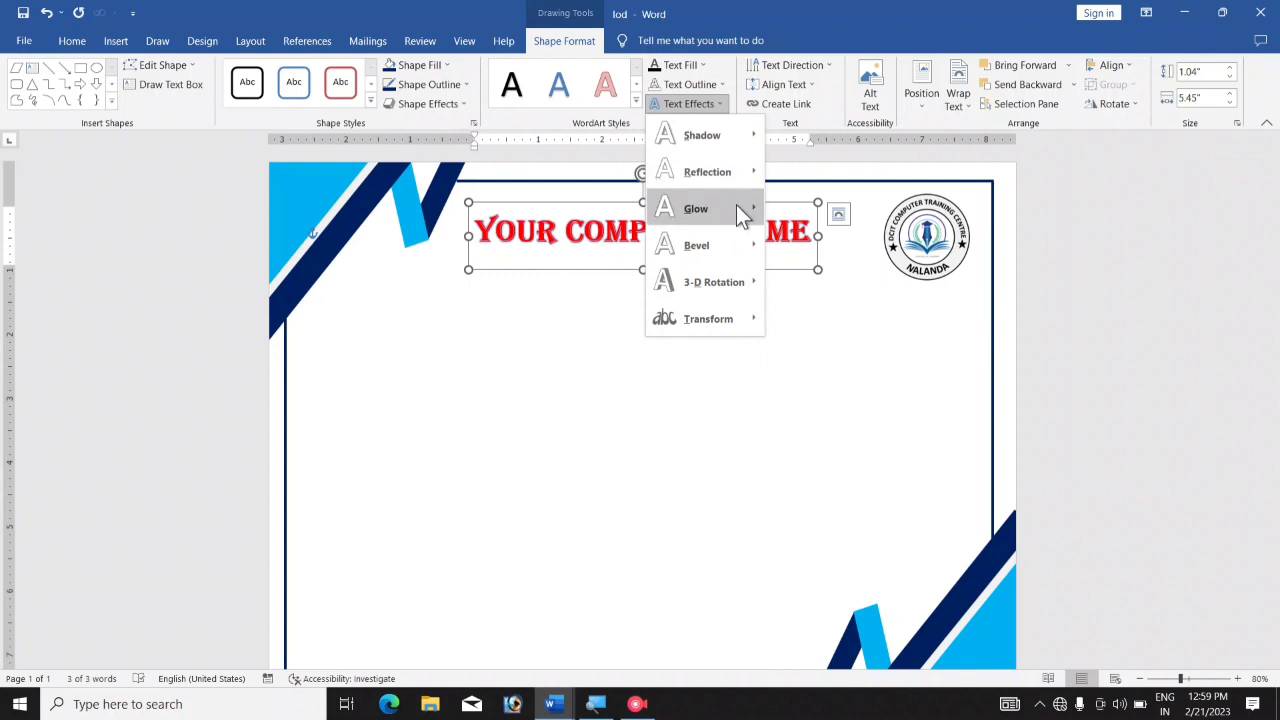
pyautogui.click(789, 230)
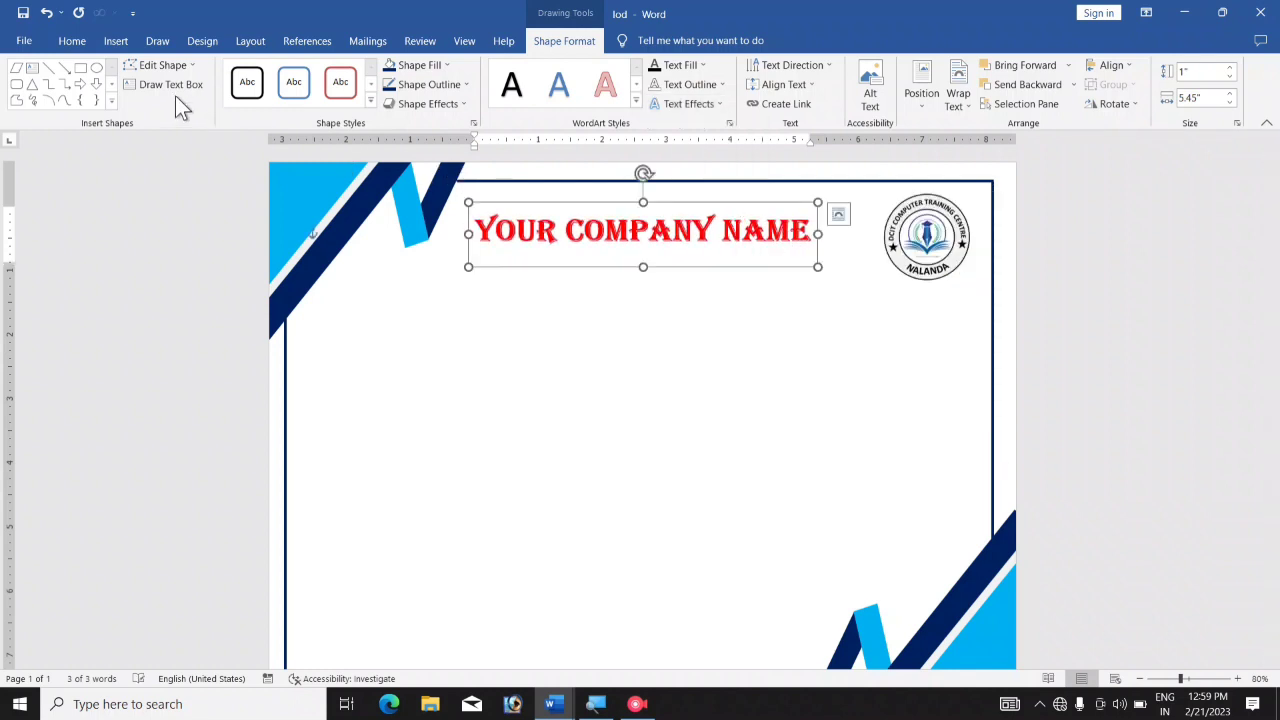
# Step: Underline the company name, then check it and reselect the WordArt
pyautogui.click(78, 41)
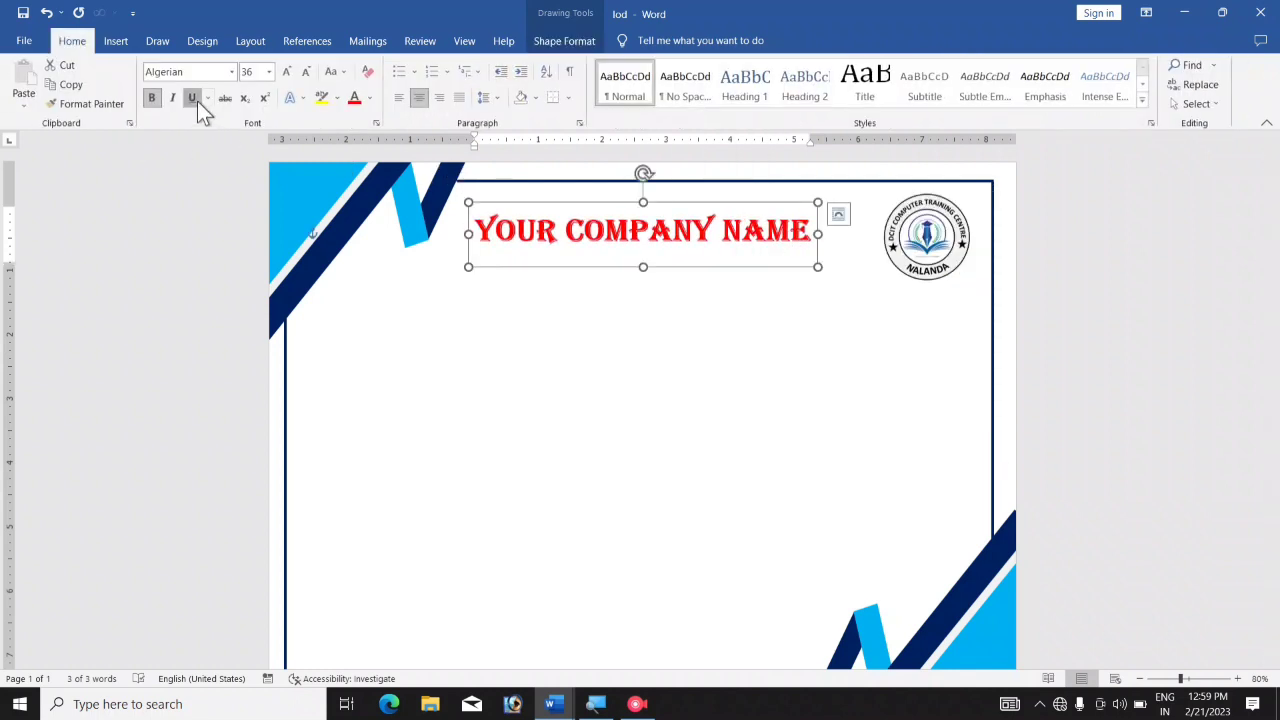
pyautogui.click(197, 101)
pyautogui.click(685, 362)
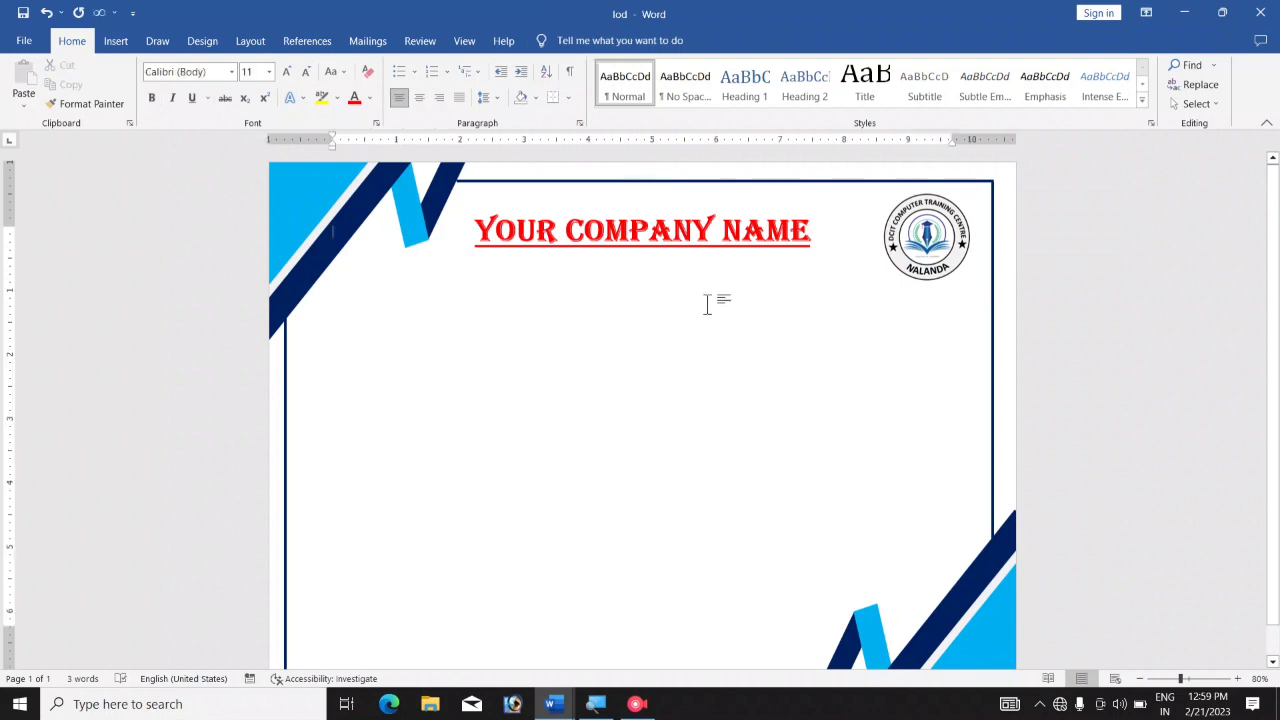
pyautogui.click(688, 251)
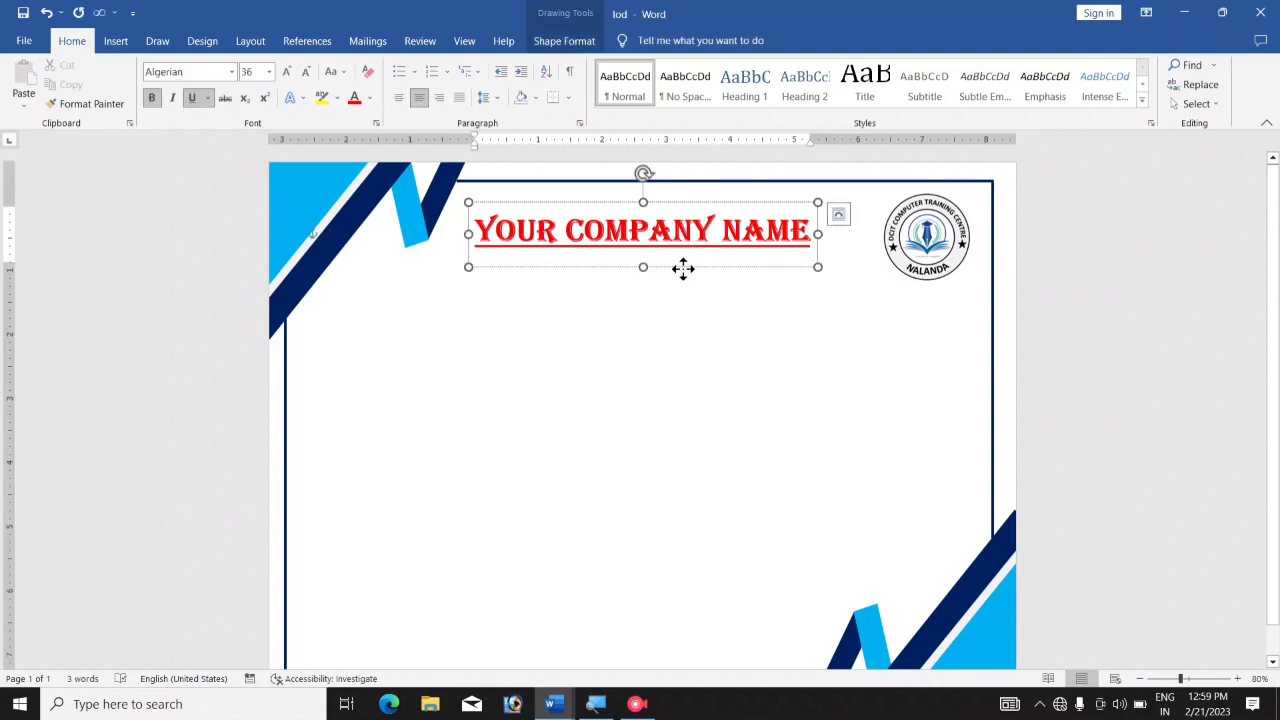
# Step: Centre the company-name WordArt and Ctrl-drag a copy just below the original
pyautogui.moveTo(683, 270); pyautogui.dragTo(677, 265)
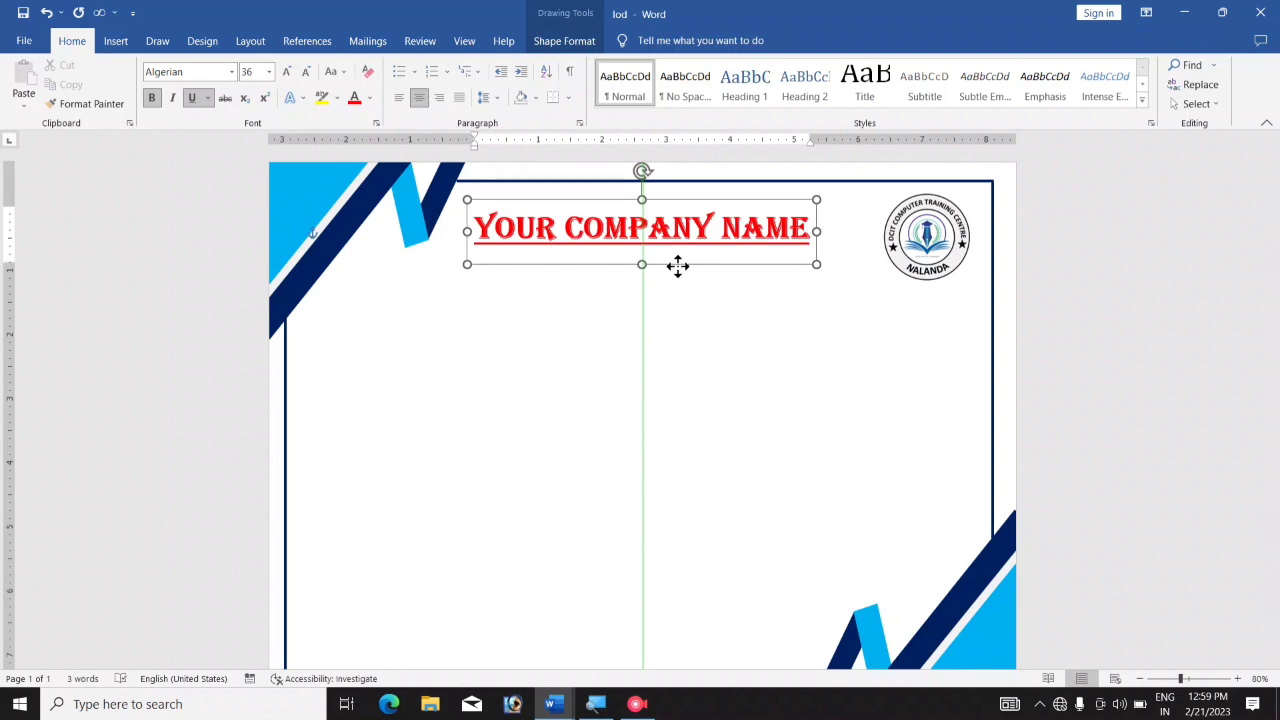
pyautogui.moveTo(678, 266); pyautogui.dragTo(679, 265)
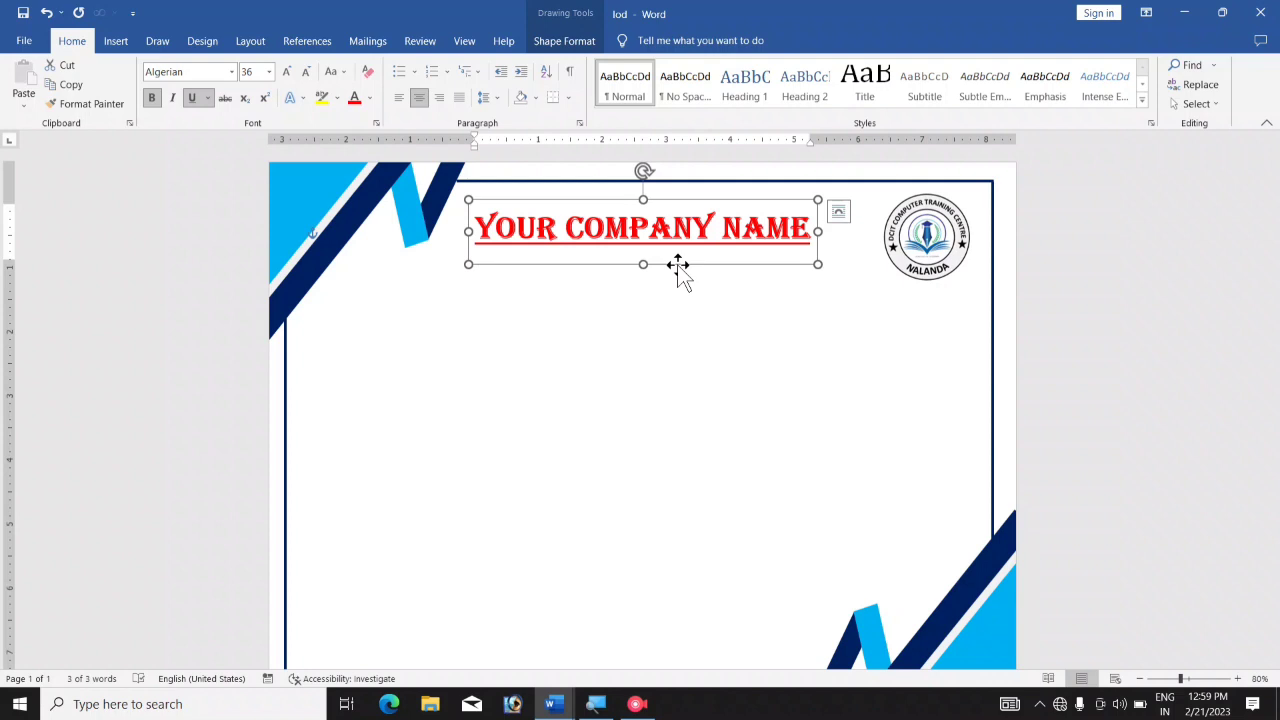
pyautogui.moveTo(678, 265); pyautogui.dragTo(686, 314)
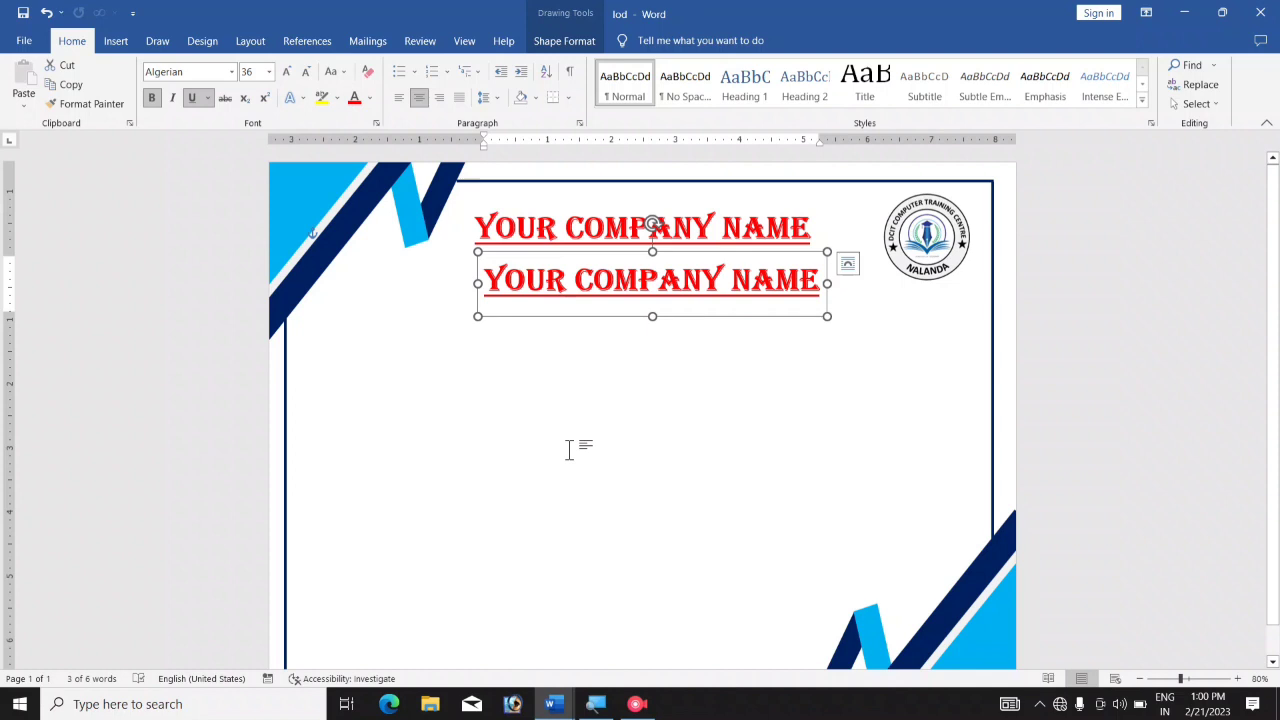
pyautogui.keyDown('ctrl'); pyautogui.scroll(-2, 569, 450); pyautogui.keyUp('ctrl')
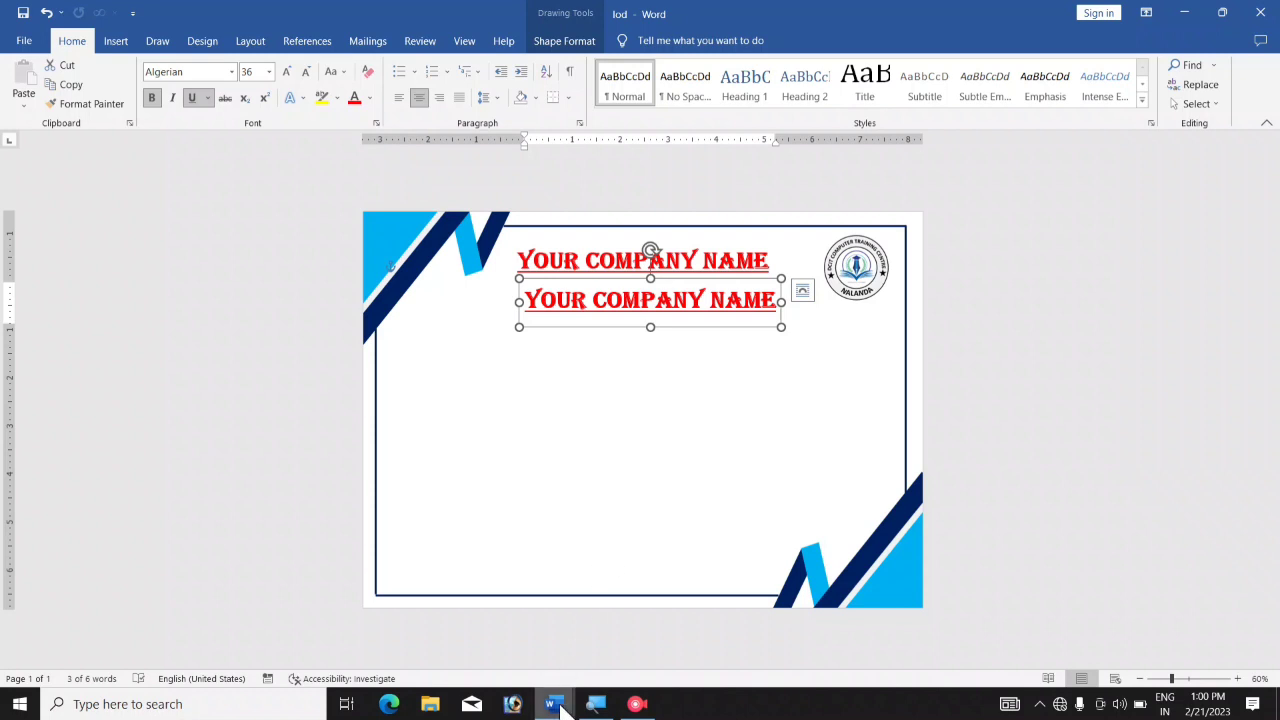
# Step: Compare with the reference cer certificate, then delete the duplicate company-name WordArt in lod
pyautogui.click(525, 657)
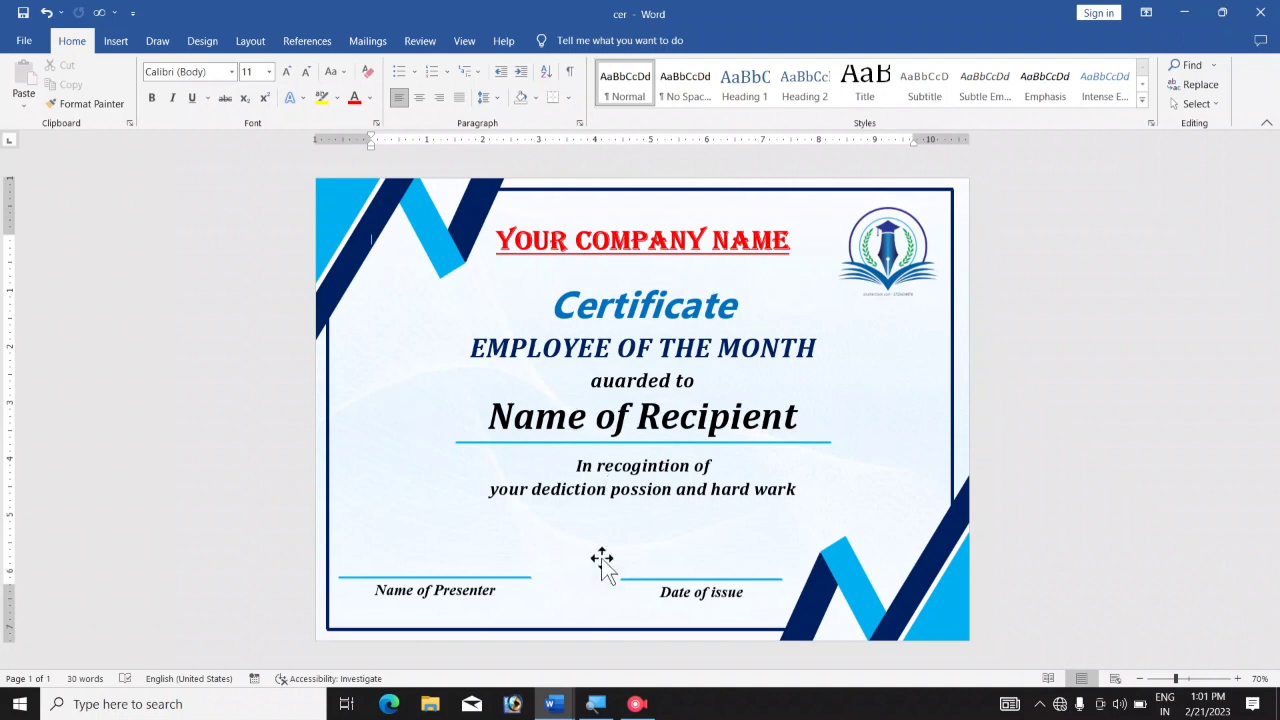
pyautogui.moveTo(553, 704)
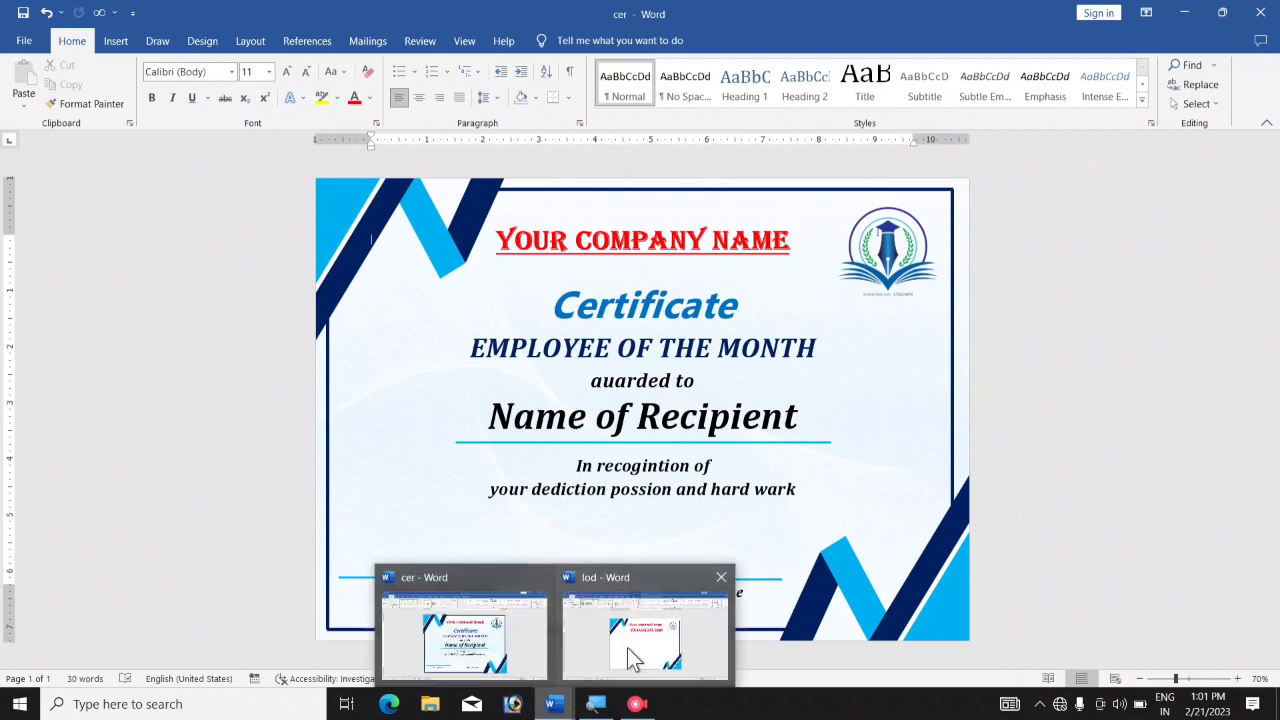
pyautogui.click(628, 655)
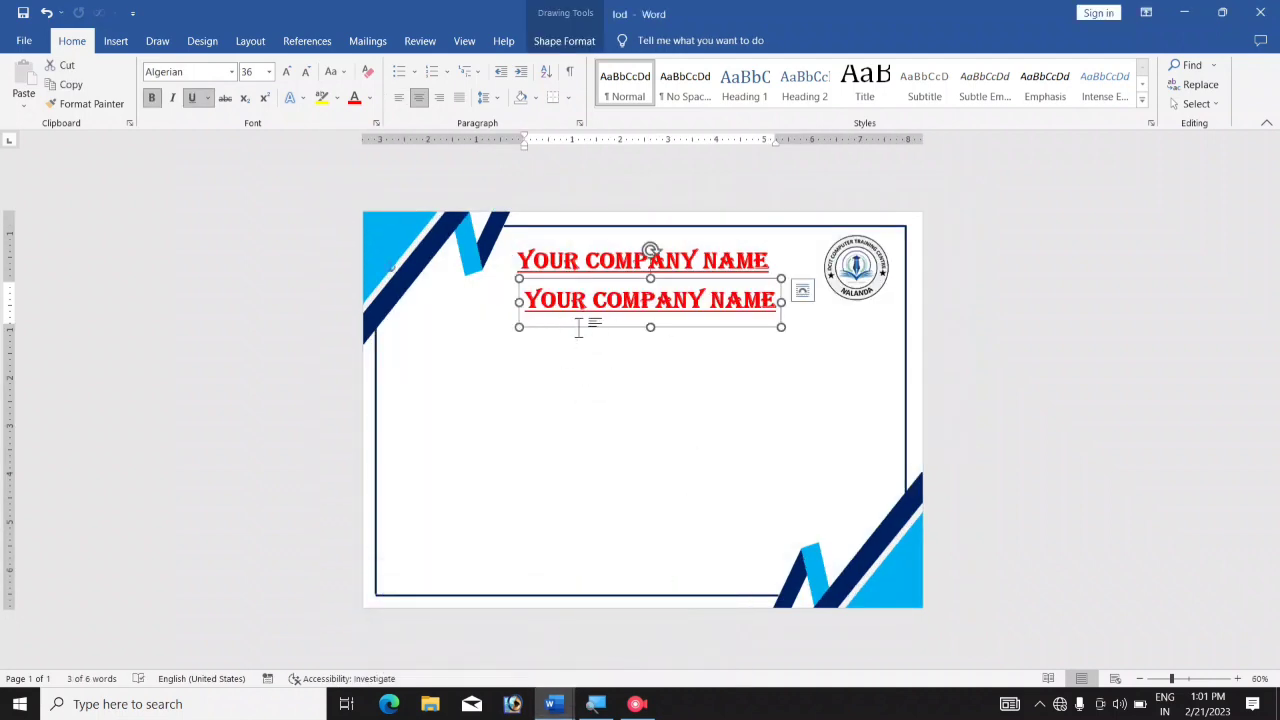
pyautogui.press('Delete')
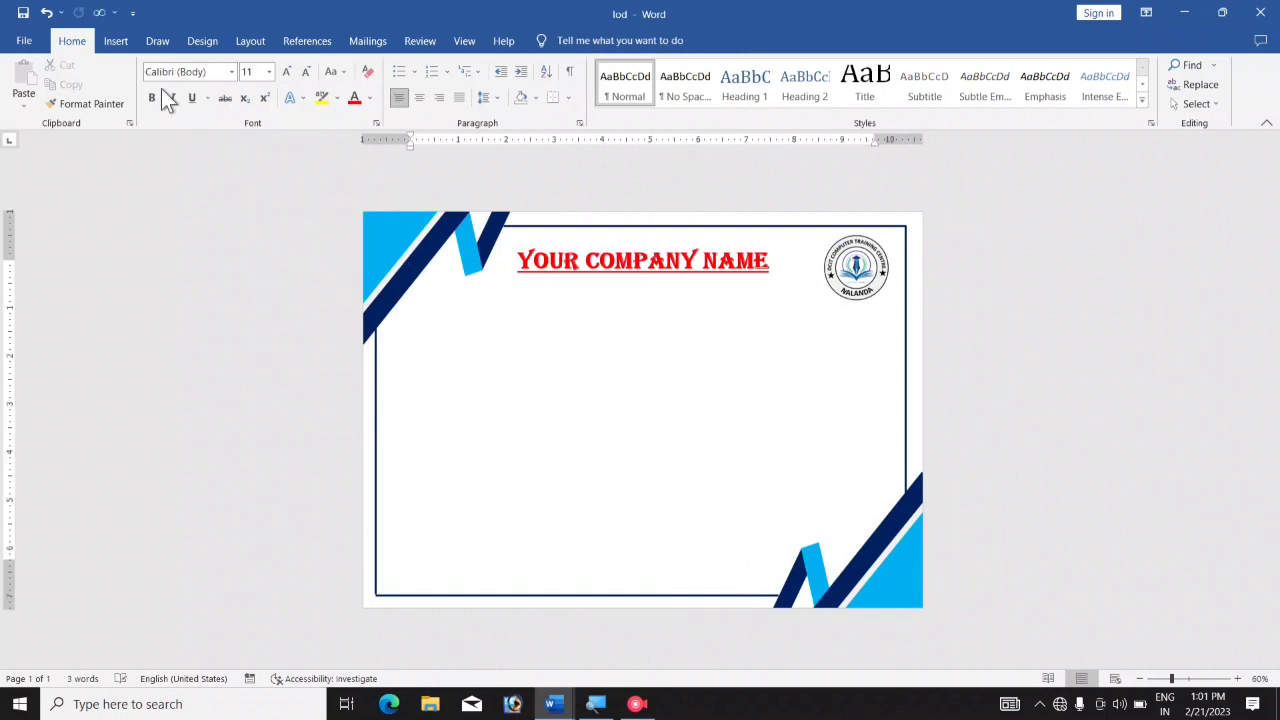
# Step: Draw a rectangle shape in the middle of the page
pyautogui.click(117, 40)
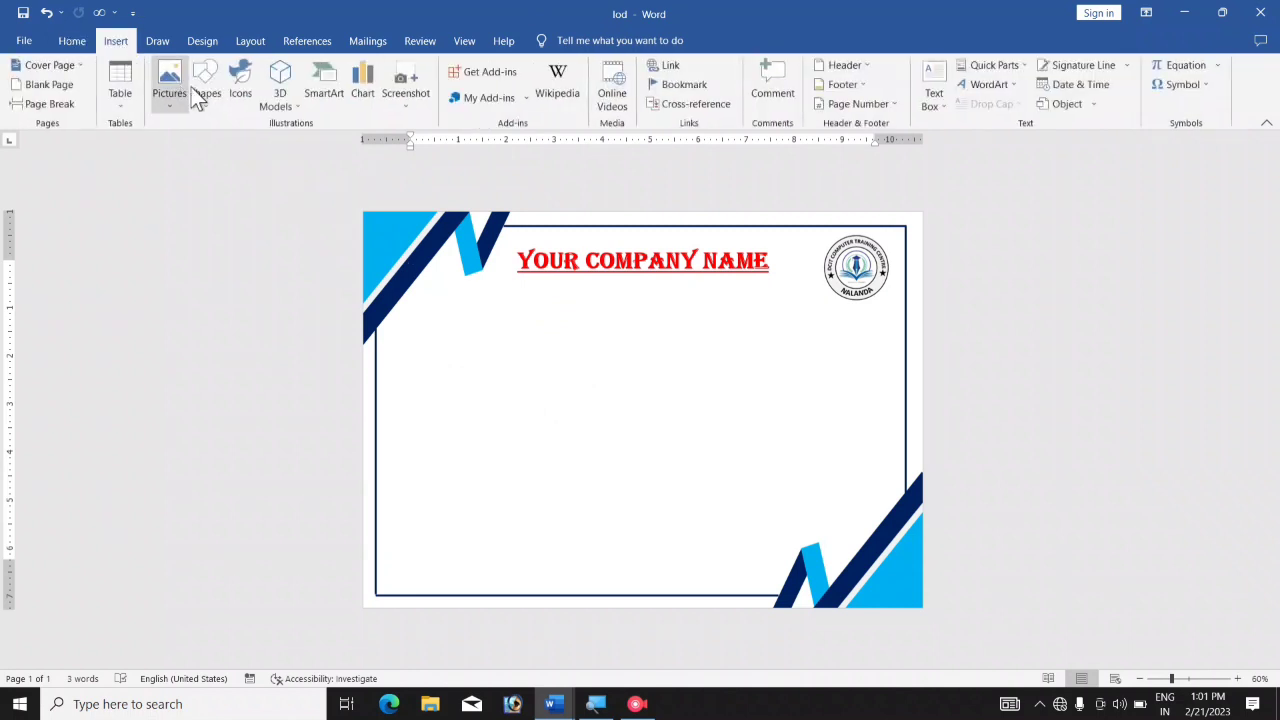
pyautogui.click(205, 90)
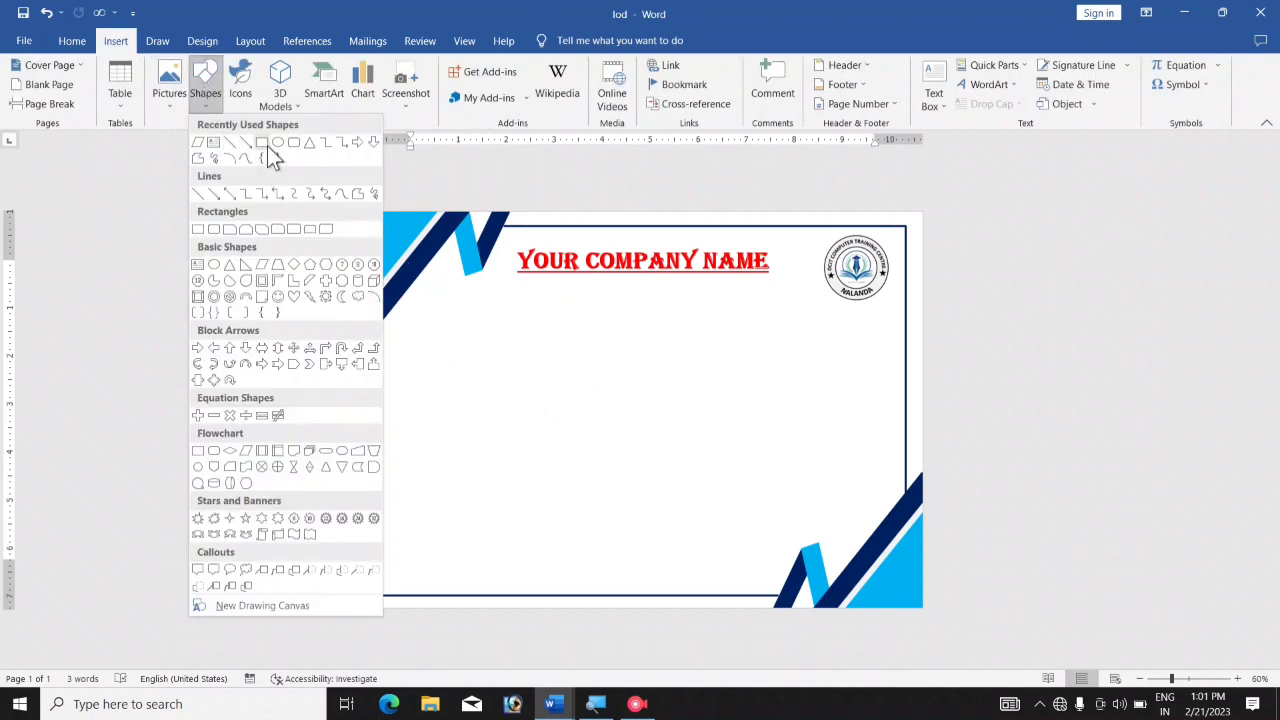
pyautogui.click(265, 145)
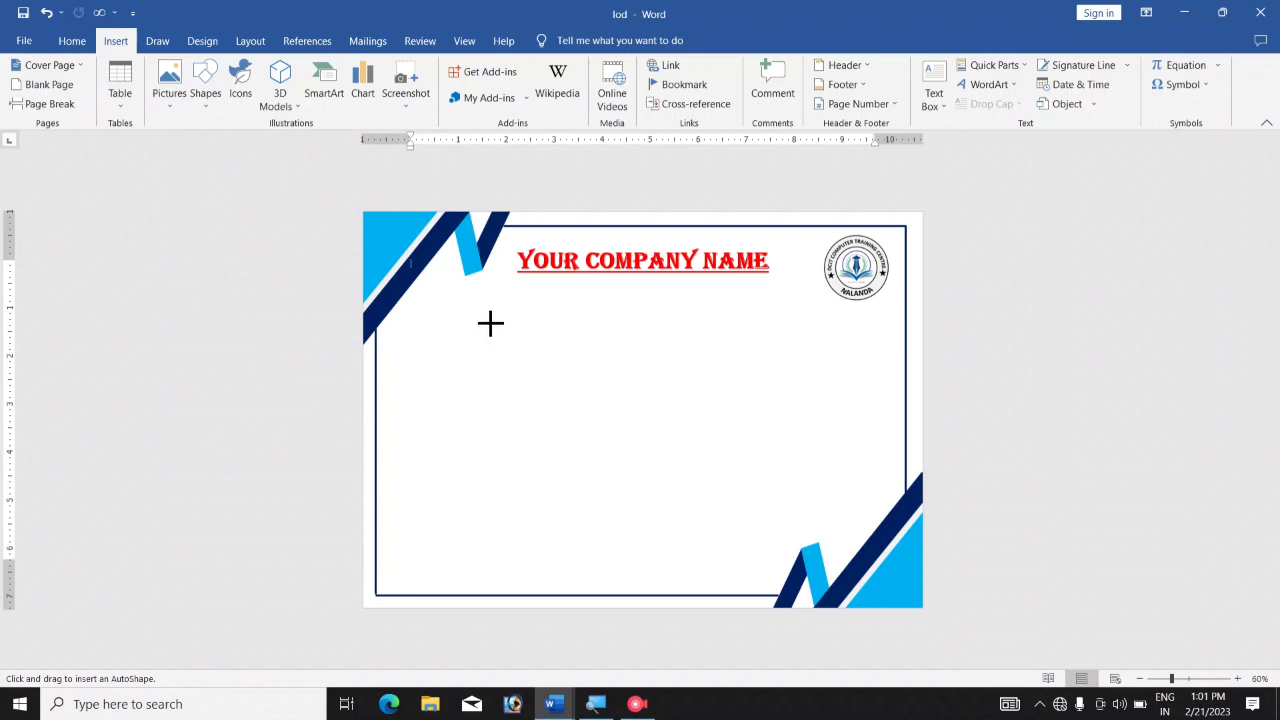
pyautogui.moveTo(488, 321); pyautogui.dragTo(753, 492)
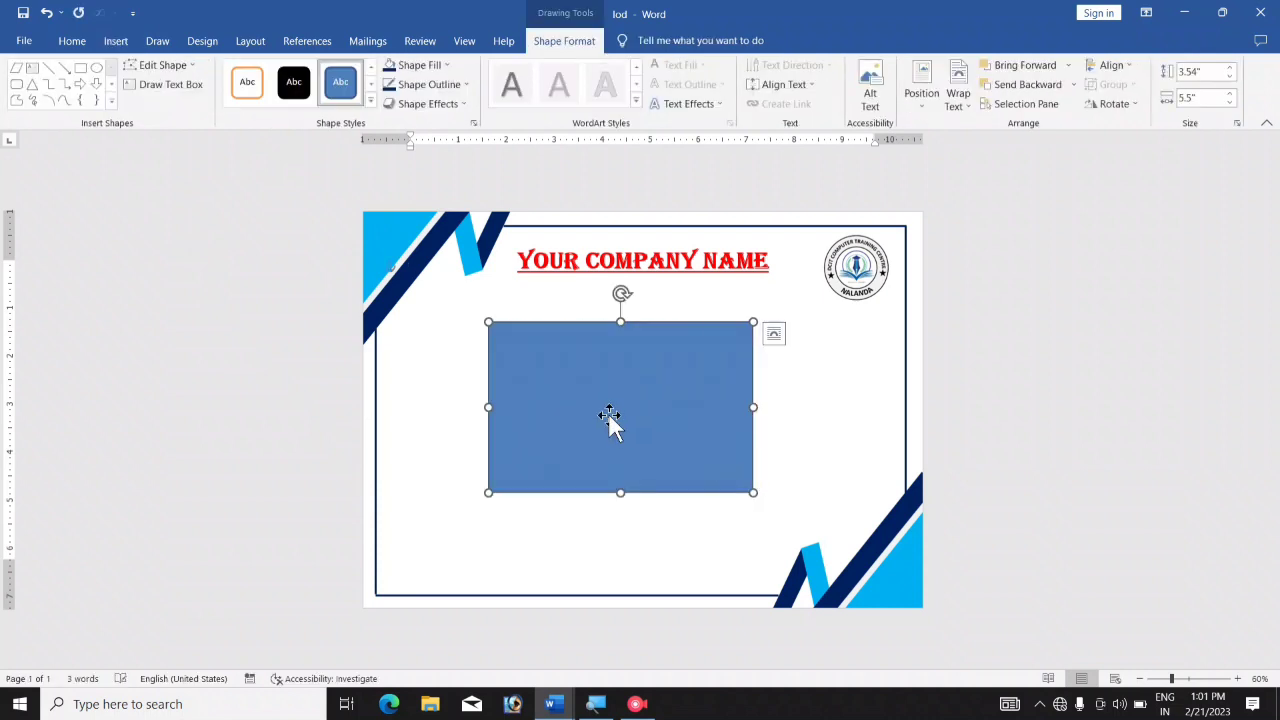
# Step: Fill the rectangle with the abstract-guilloche-pattern picture from file via Format Shape
pyautogui.rightClick(608, 416)
pyautogui.click(670, 406)
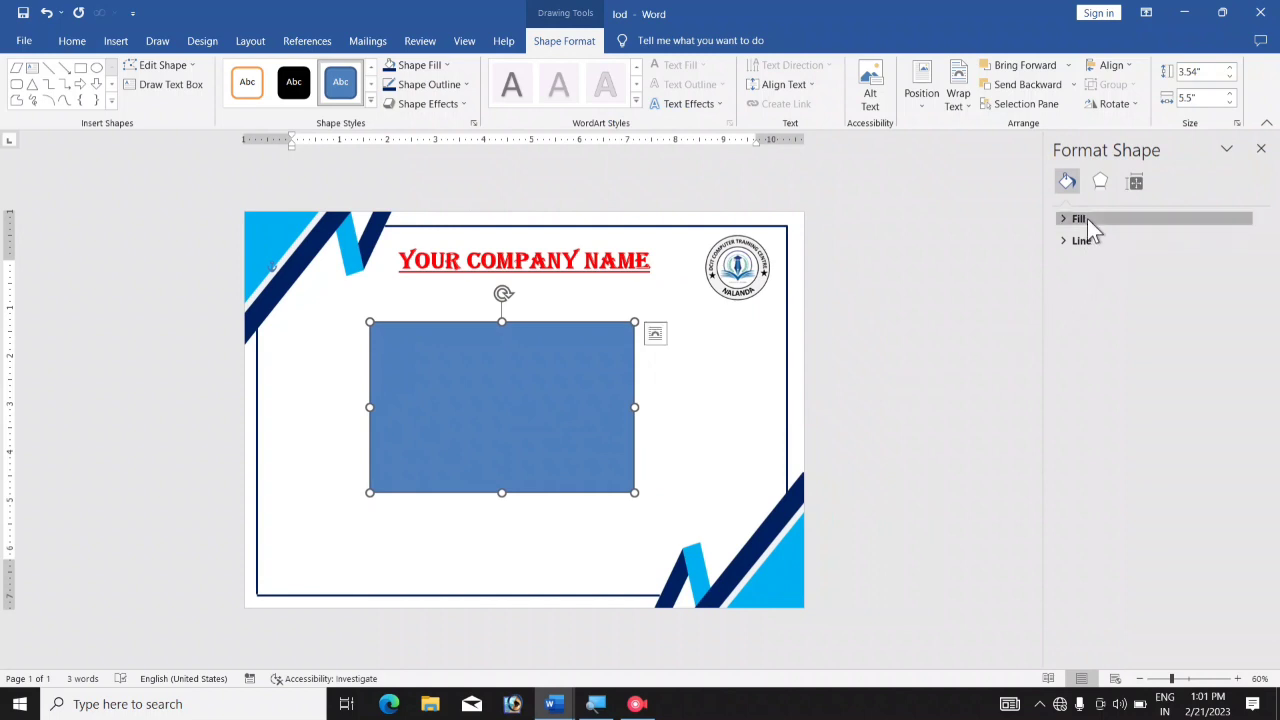
pyautogui.click(1087, 218)
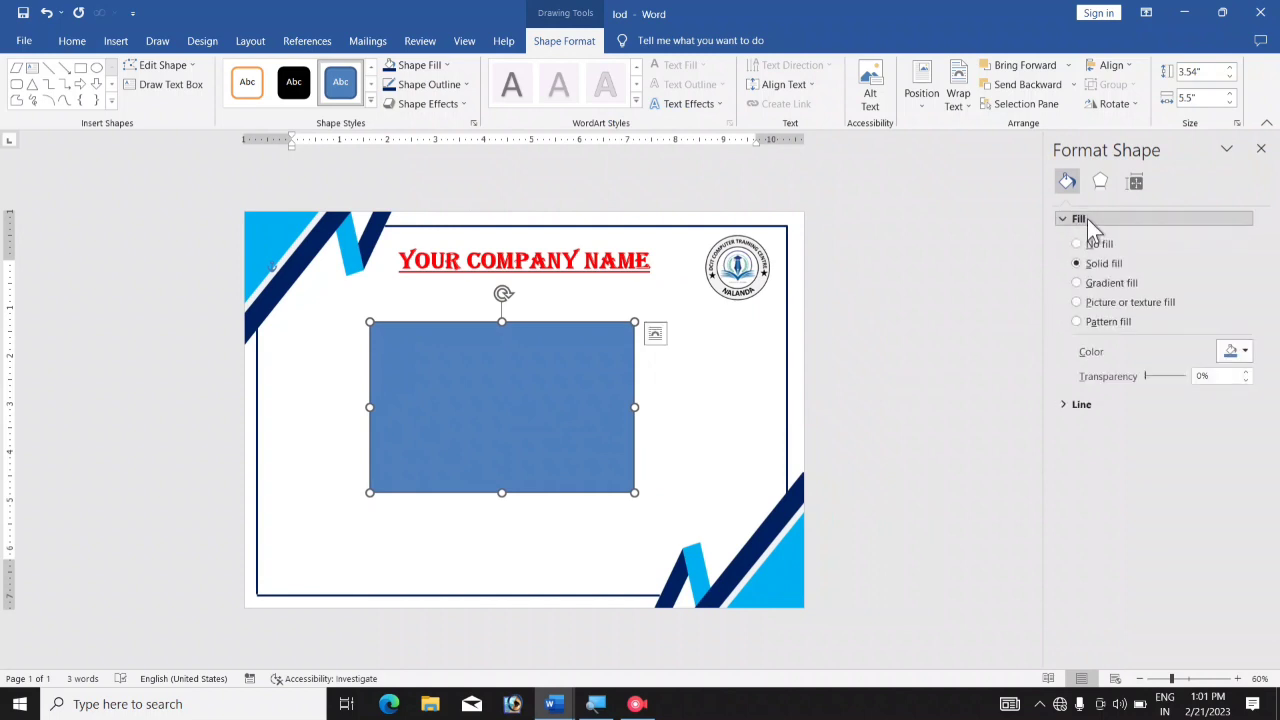
pyautogui.click(1090, 301)
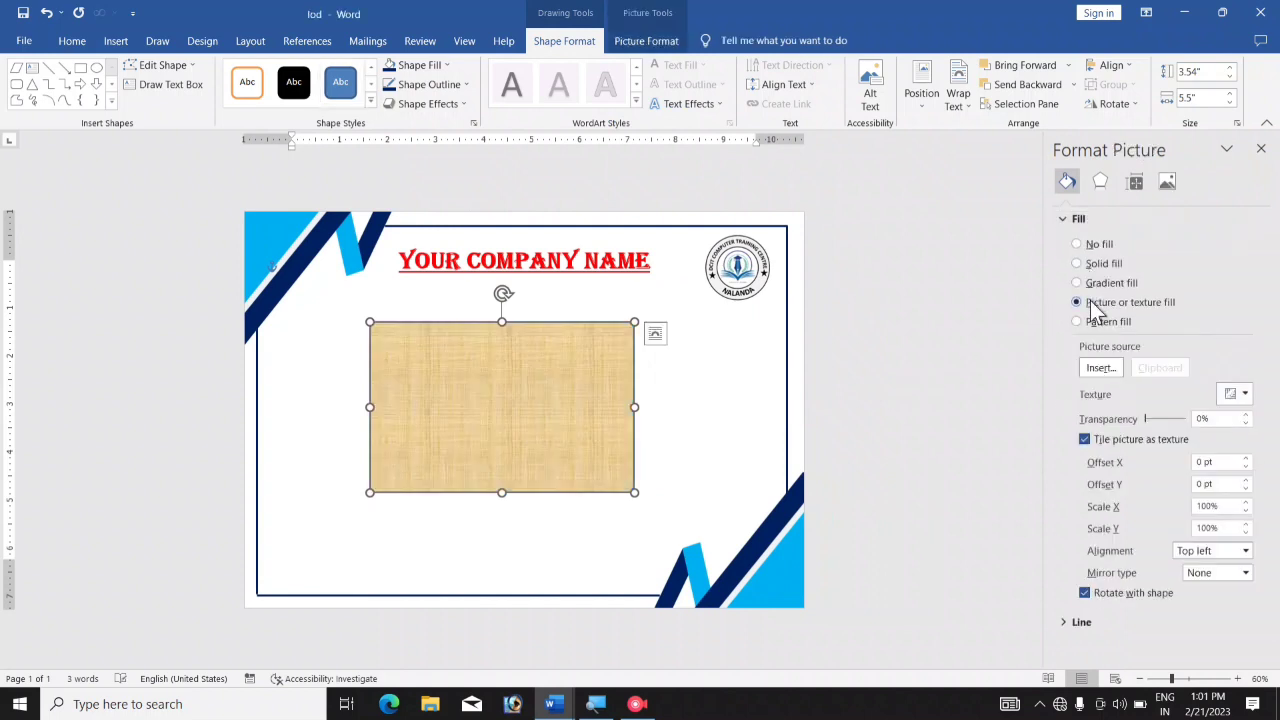
pyautogui.click(1099, 367)
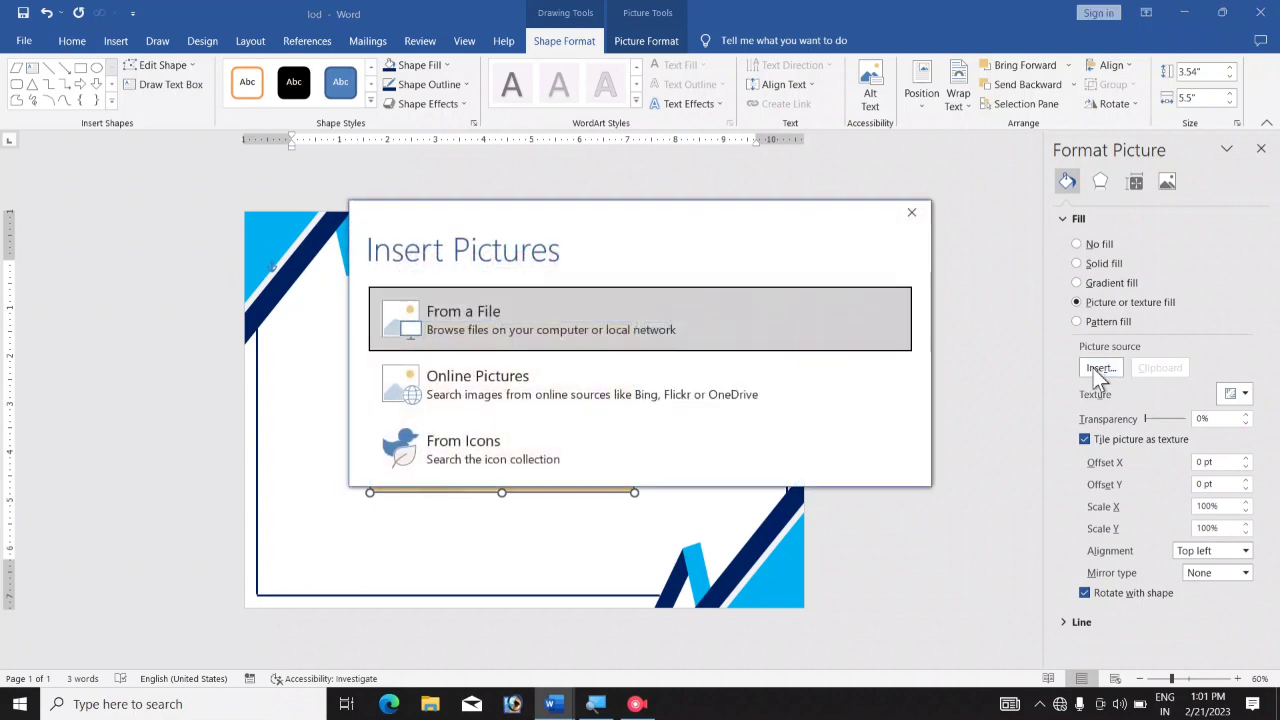
pyautogui.click(514, 314)
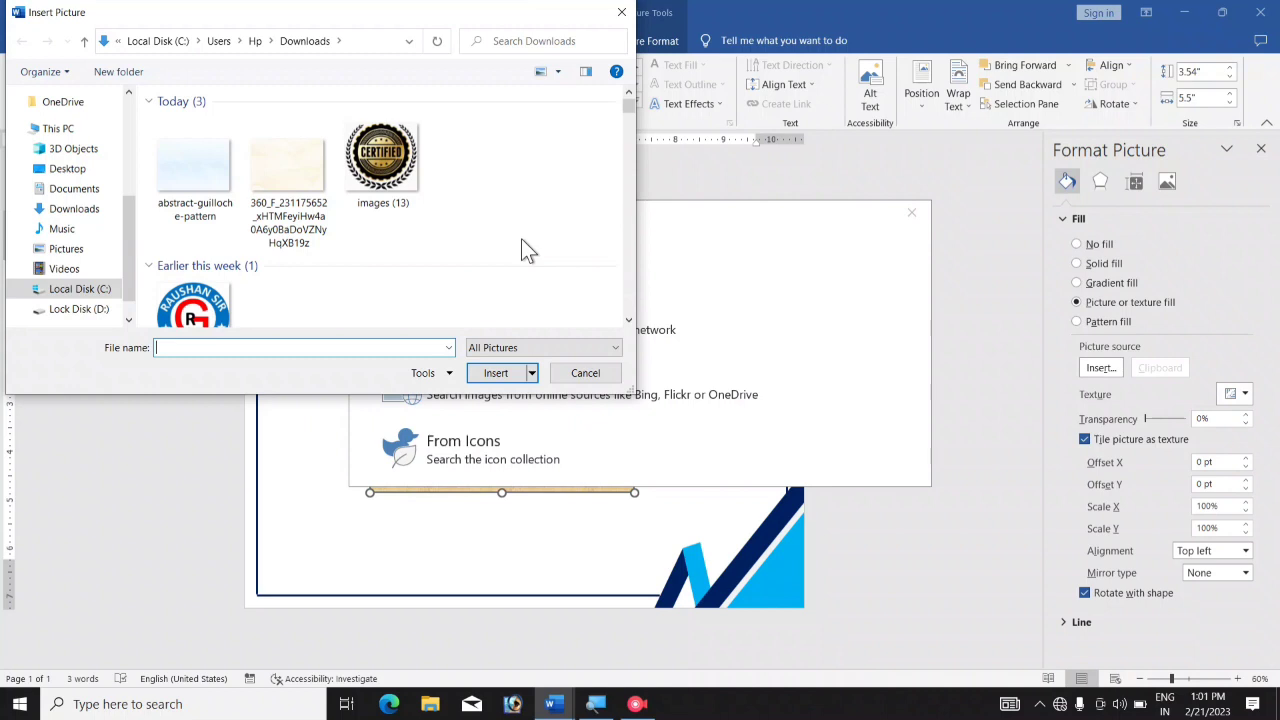
pyautogui.click(215, 179)
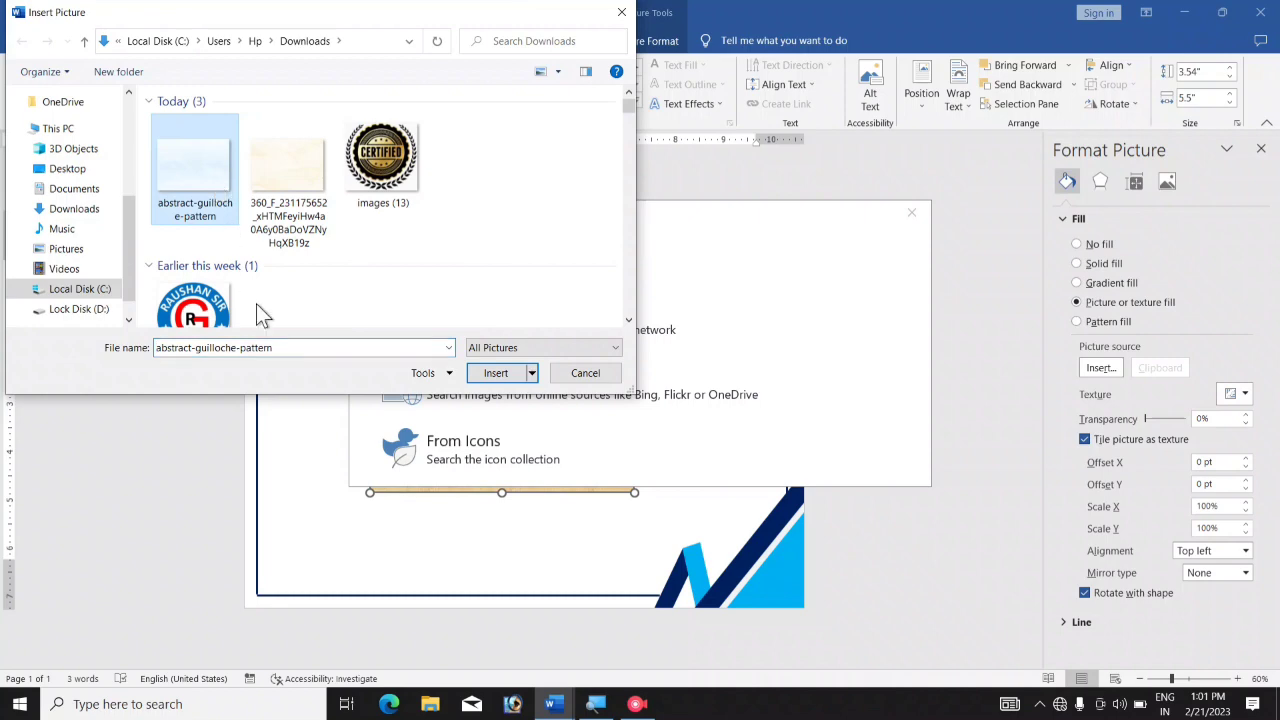
pyautogui.click(499, 374)
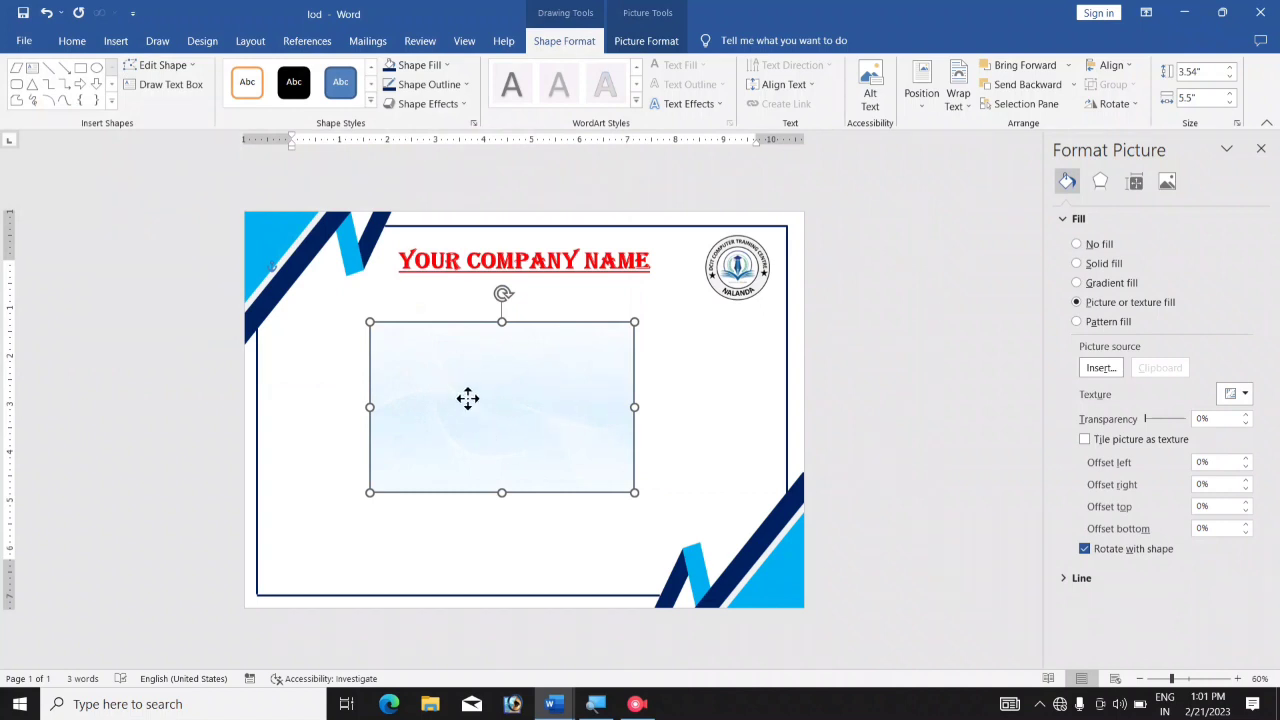
# Step: Move the guilloche picture to the top-left and stretch it to about 8.49" by 11.97"
pyautogui.moveTo(466, 397); pyautogui.dragTo(370, 309)
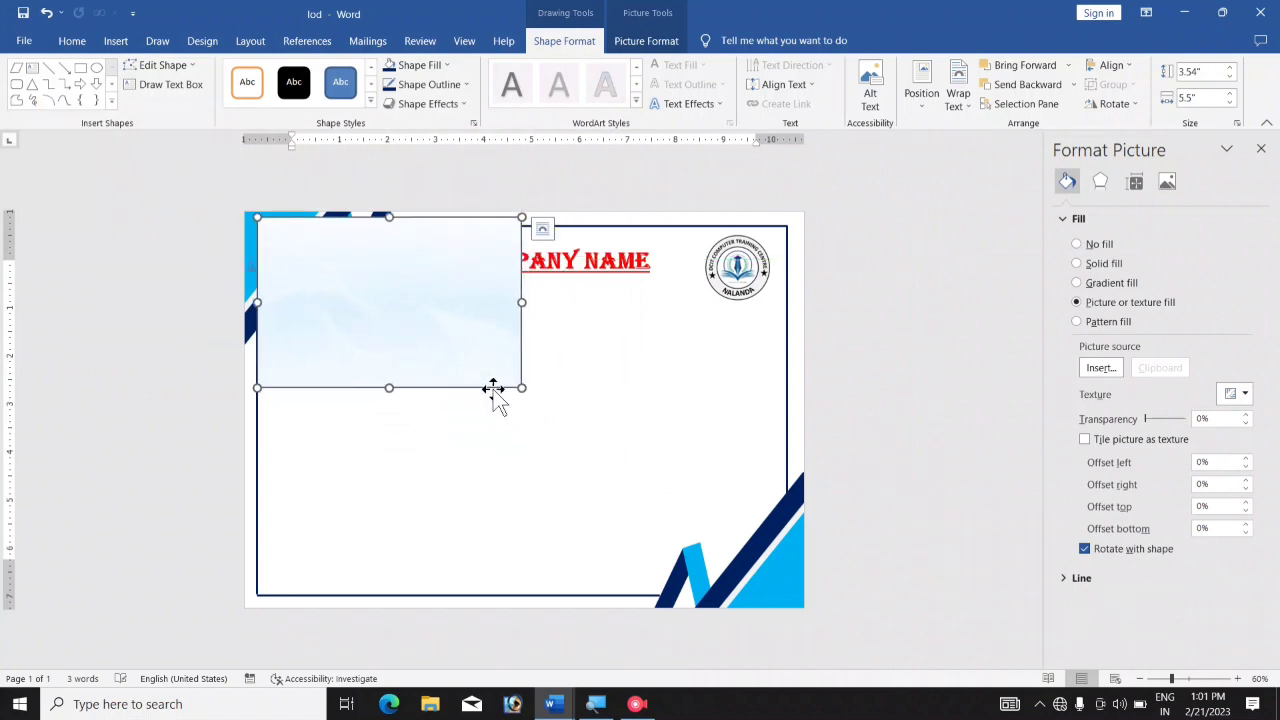
pyautogui.moveTo(521, 387)
pyautogui.mouseDown()
pyautogui.moveTo(580, 469)
pyautogui.moveTo(685, 570)
pyautogui.moveTo(800, 606)
pyautogui.mouseUp()
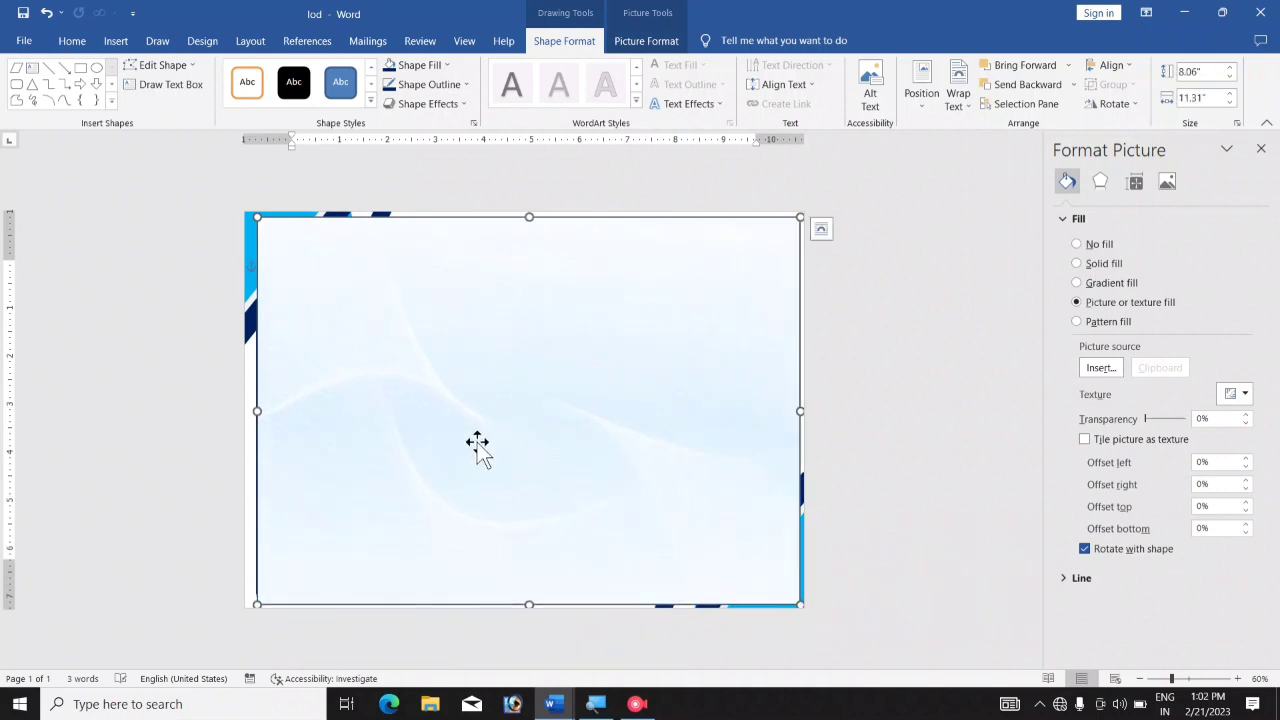
pyautogui.moveTo(589, 463); pyautogui.dragTo(563, 443)
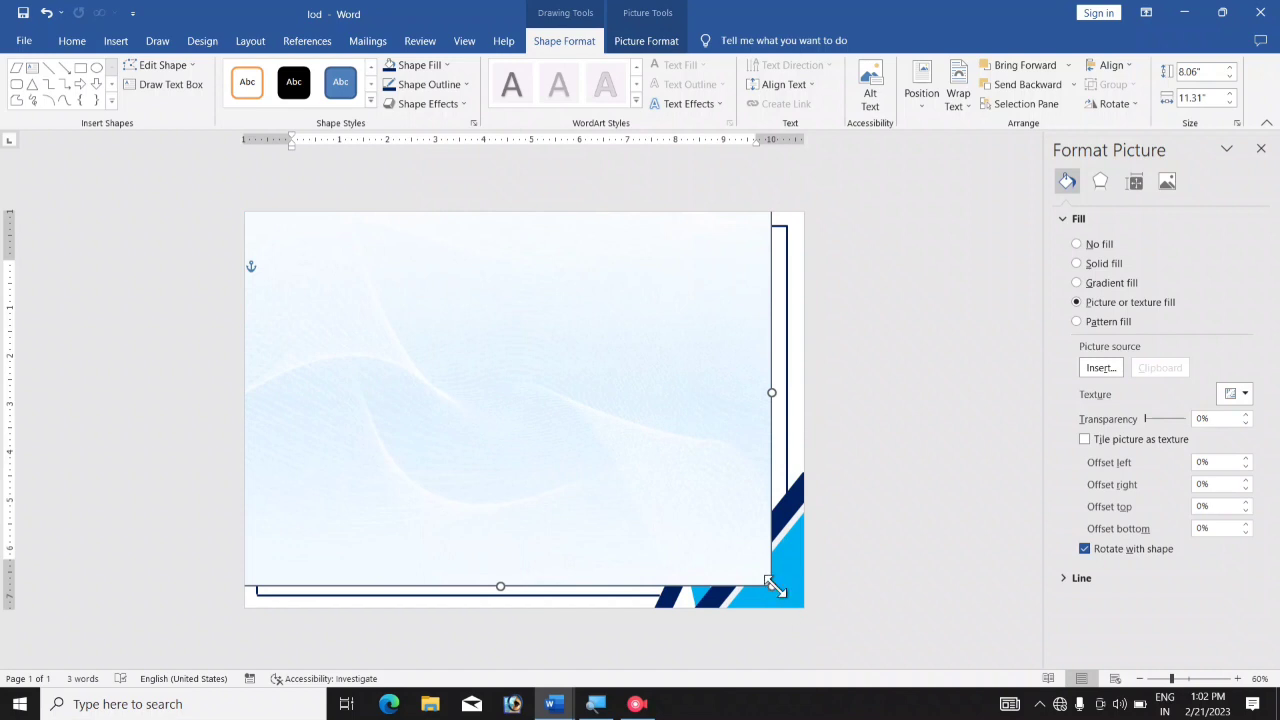
pyautogui.moveTo(772, 588); pyautogui.dragTo(808, 620)
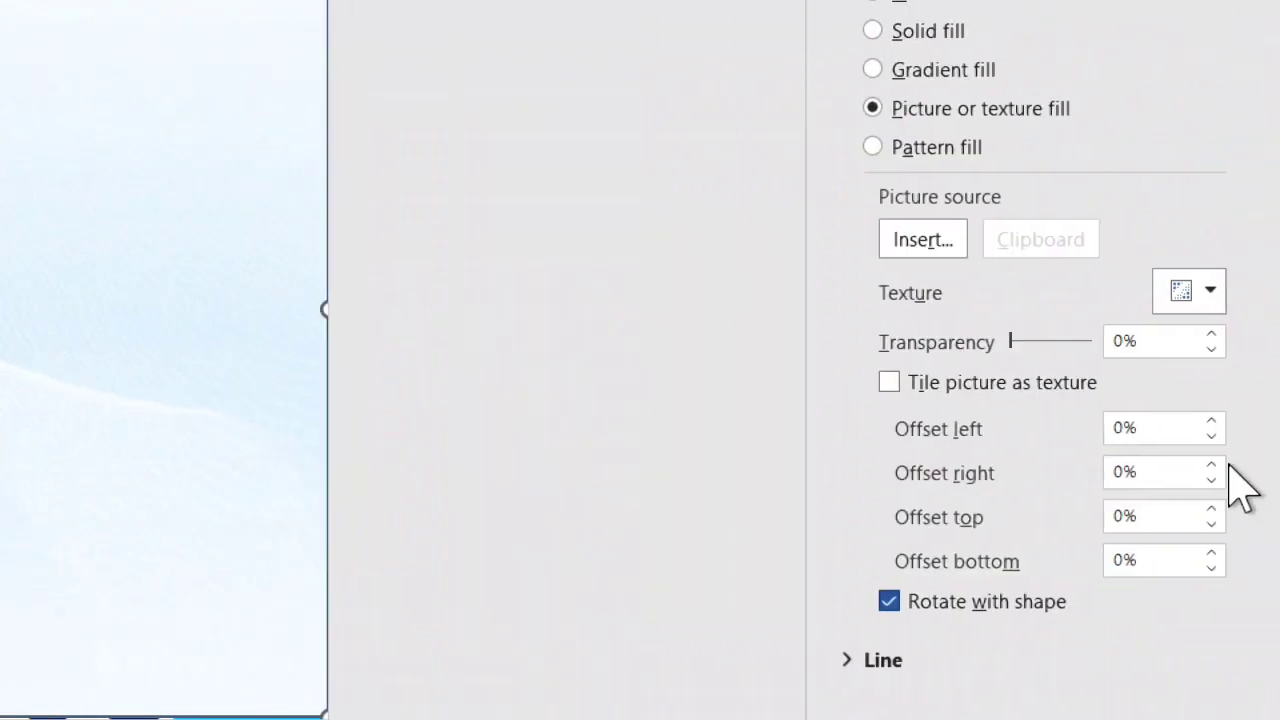
# Step: Set the picture background's transparency to 30%
pyautogui.click(1040, 342)
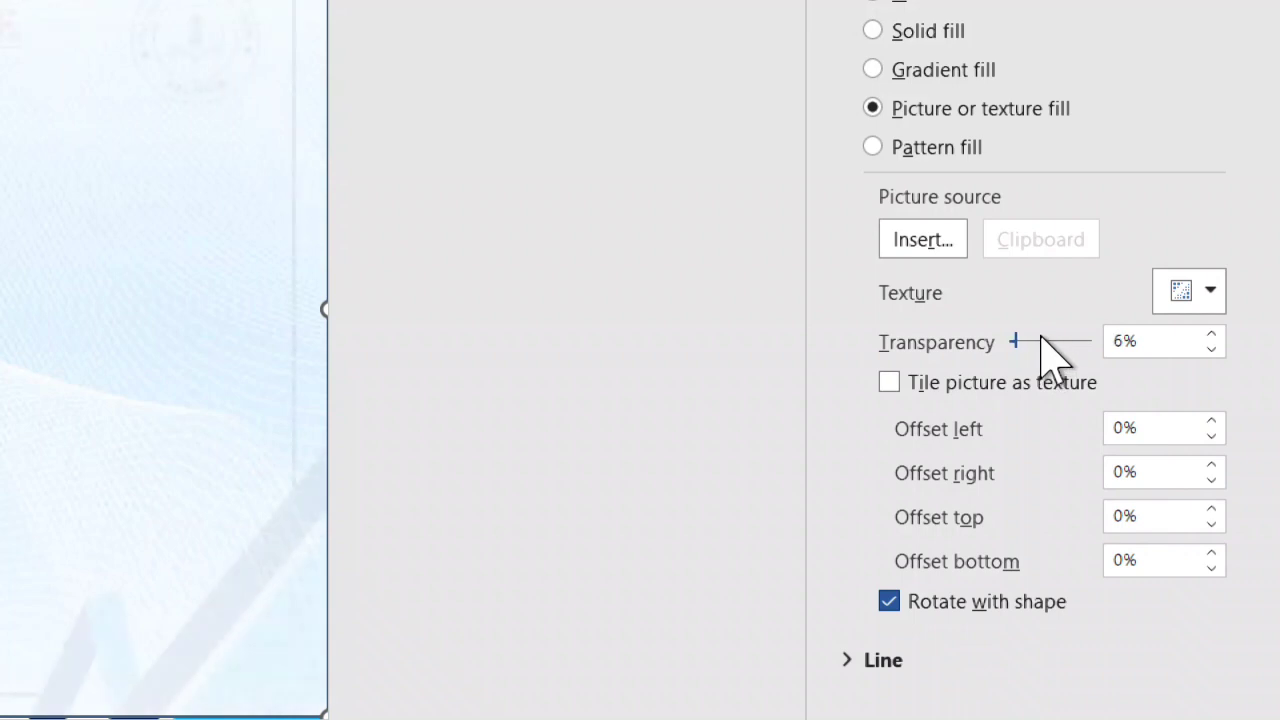
pyautogui.moveTo(1040, 342); pyautogui.dragTo(1092, 342)
pyautogui.doubleClick(1163, 342)
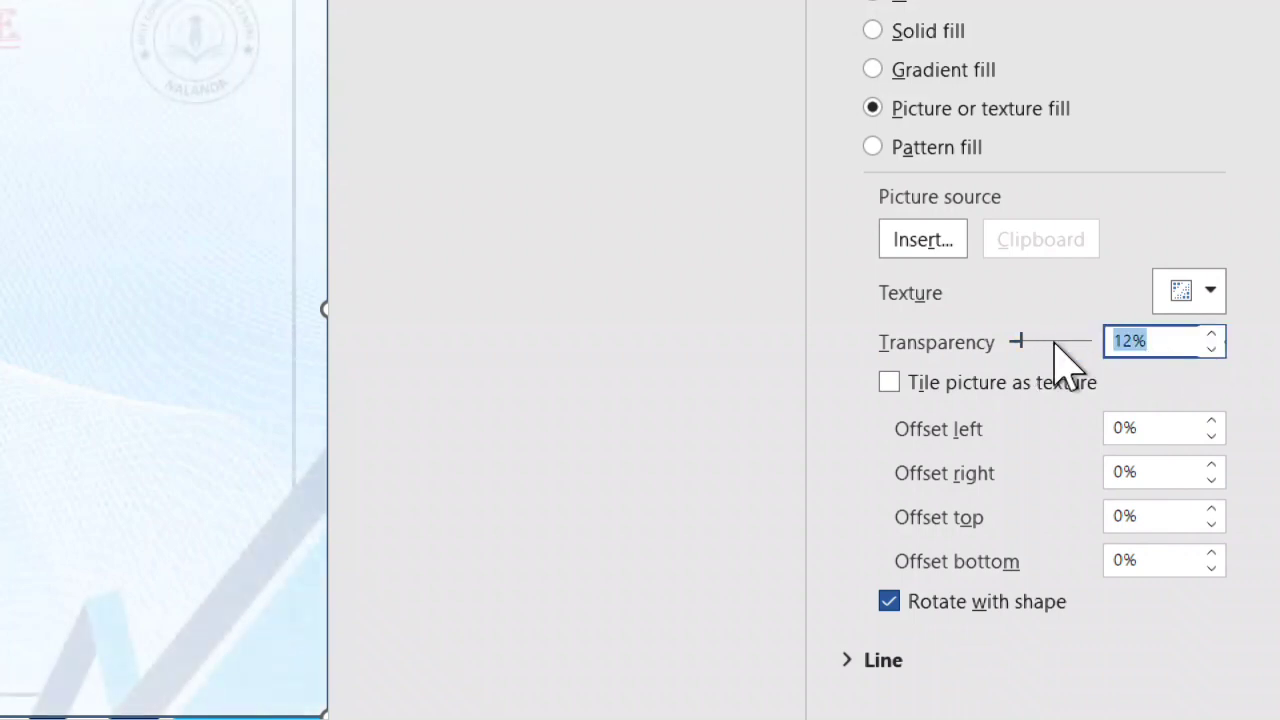
pyautogui.write('30')
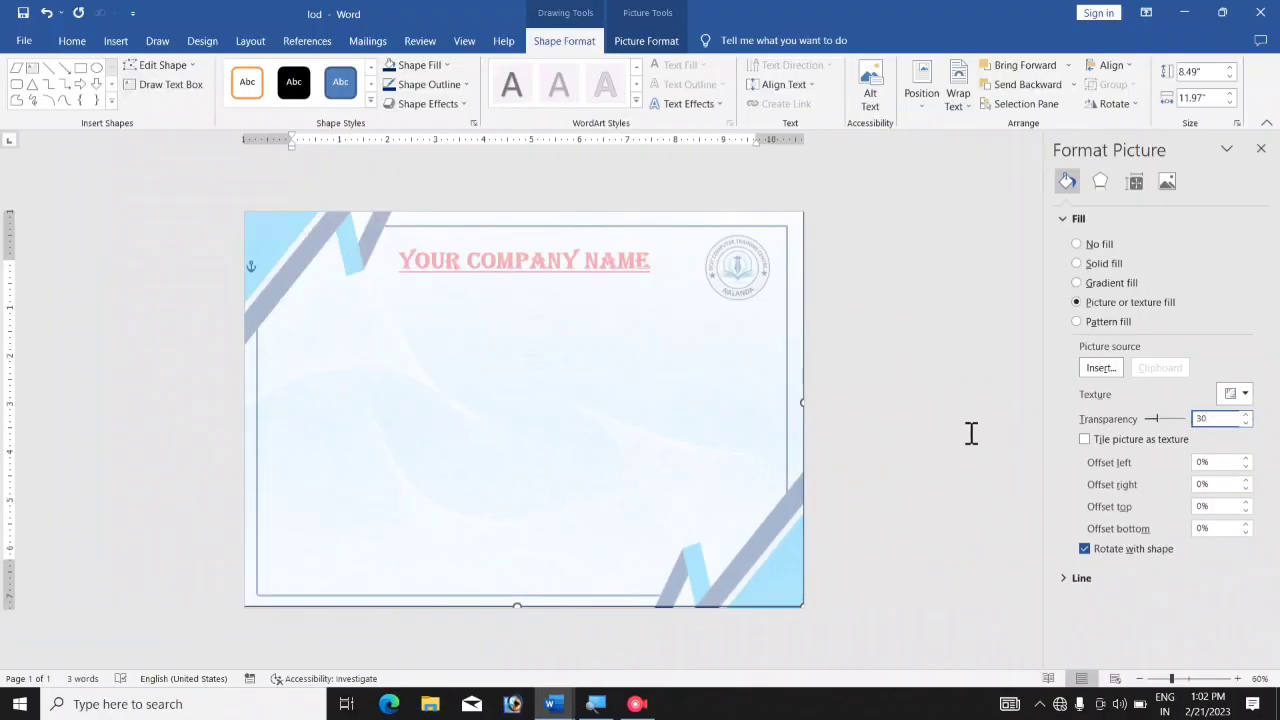
# Step: Send the picture behind the text and close the Format Picture pane
pyautogui.click(1071, 87)
pyautogui.click(1050, 125)
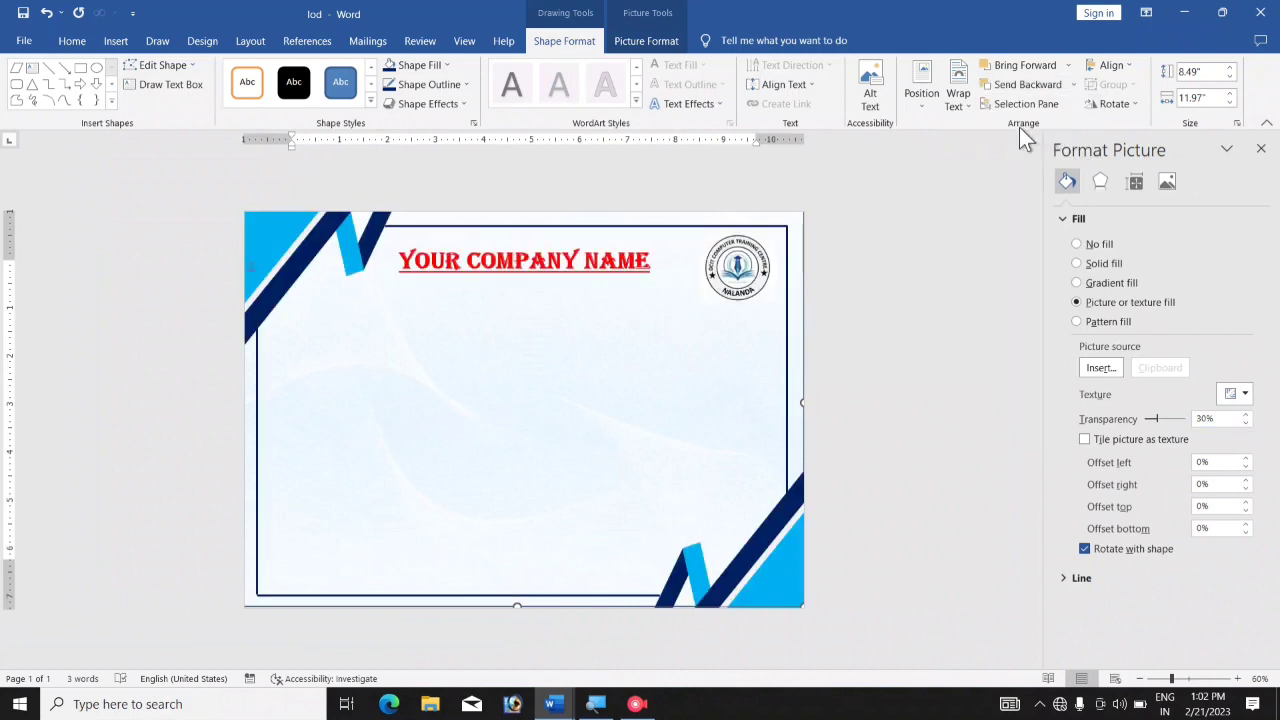
pyautogui.click(1261, 150)
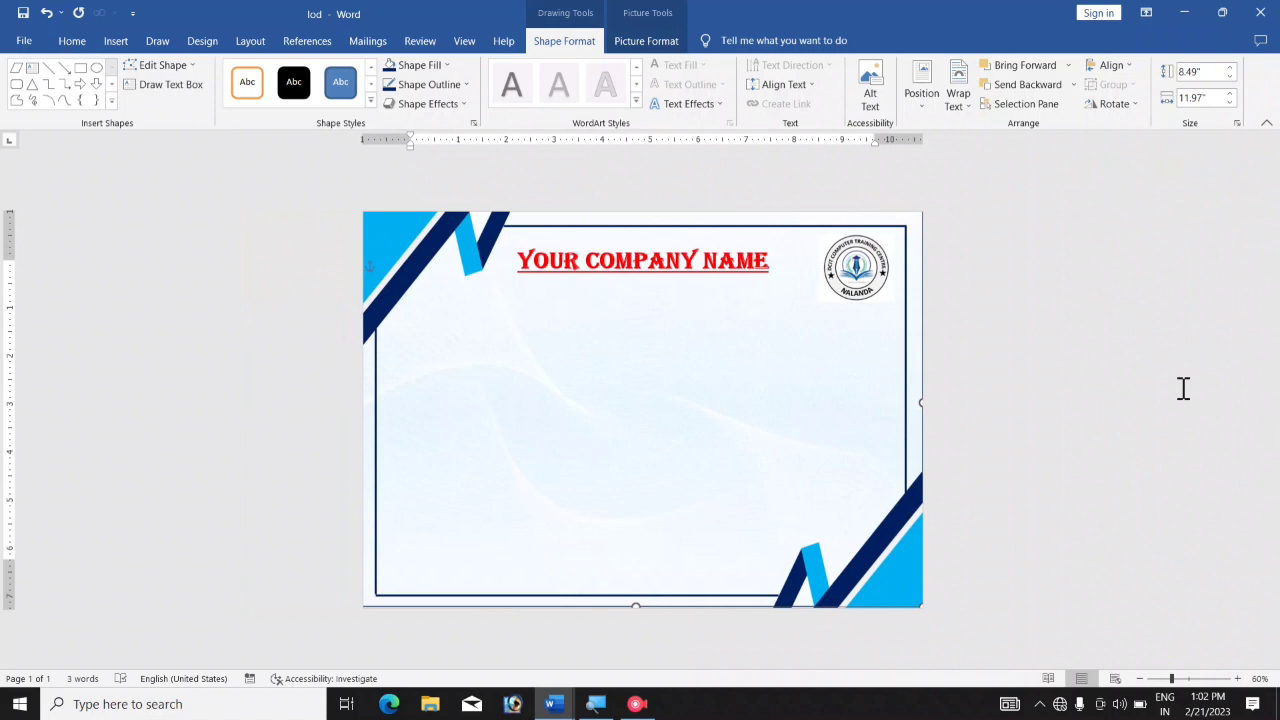